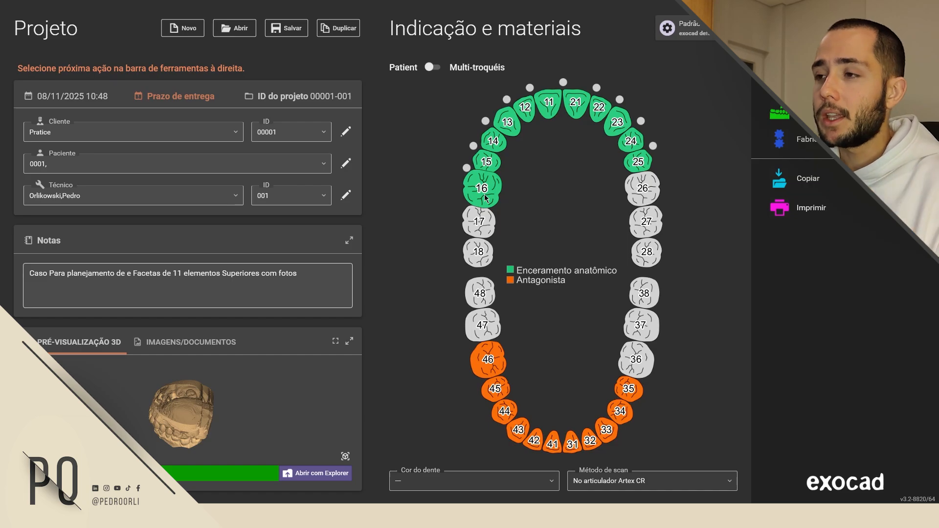
- Try Dissilicato de lítio as tooth 16's material, restore Zircônia and confirm the tooth's settings
mouse_move(484, 198)
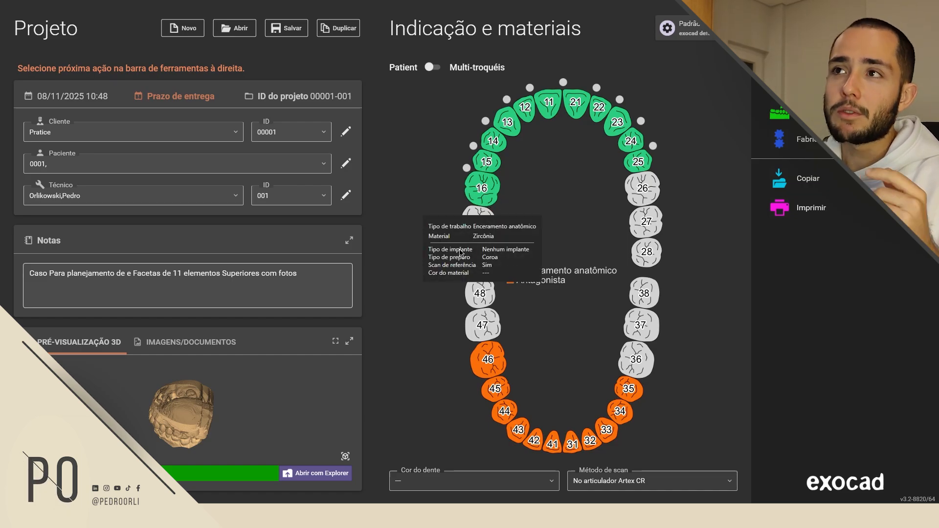
click(494, 196)
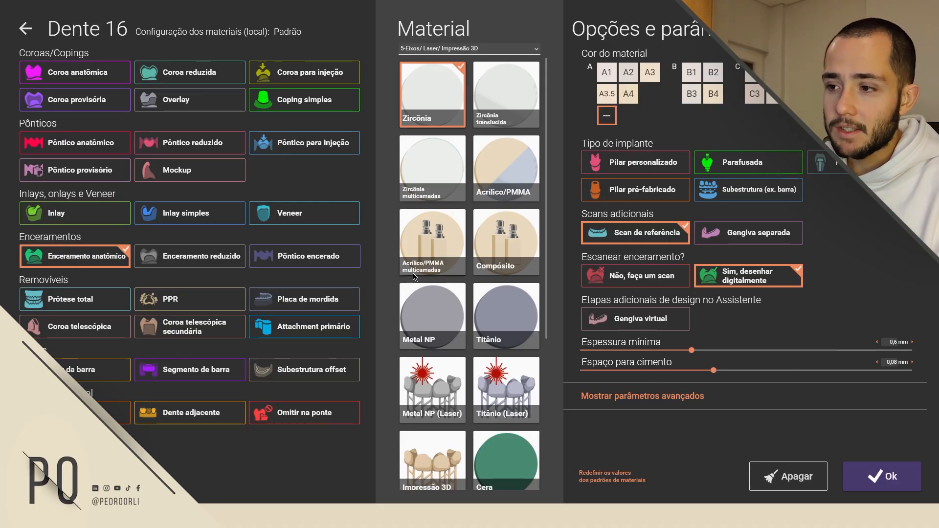
scroll(433, 290, down, 3)
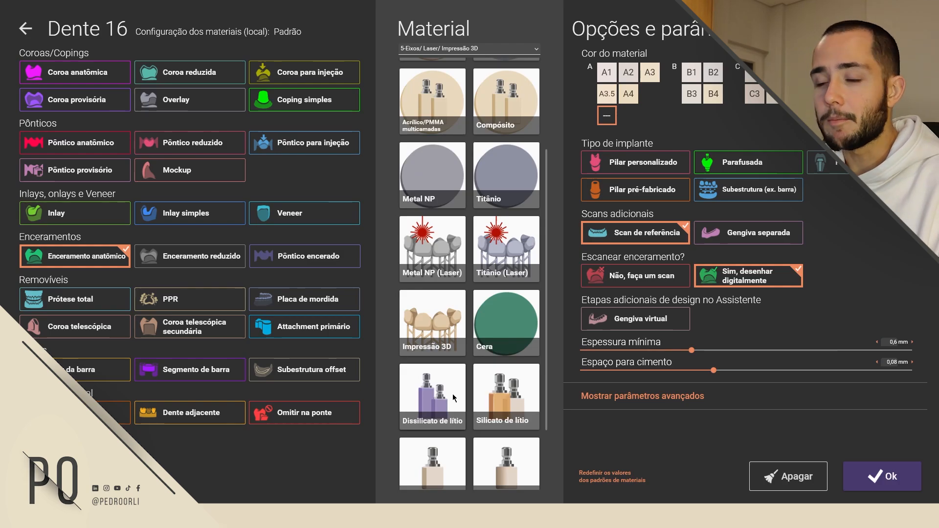
click(453, 394)
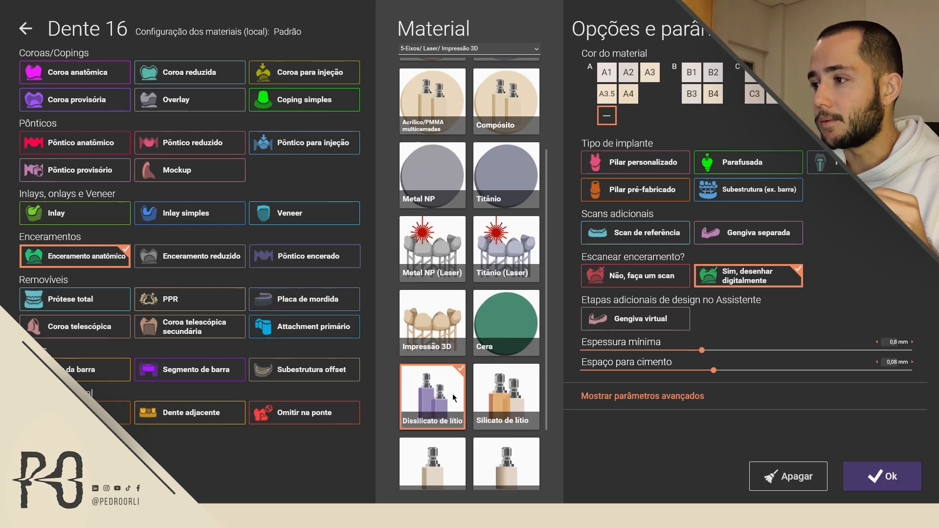
scroll(453, 244, up, 3)
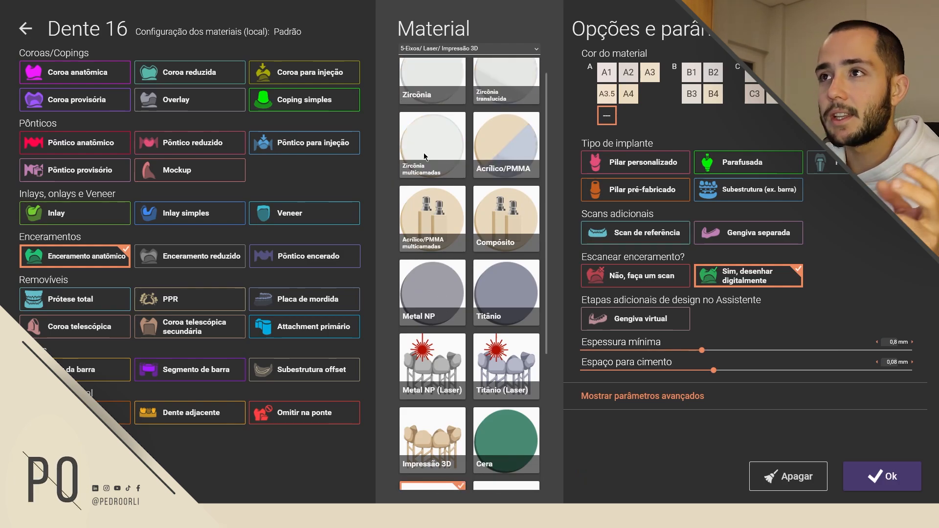
click(453, 88)
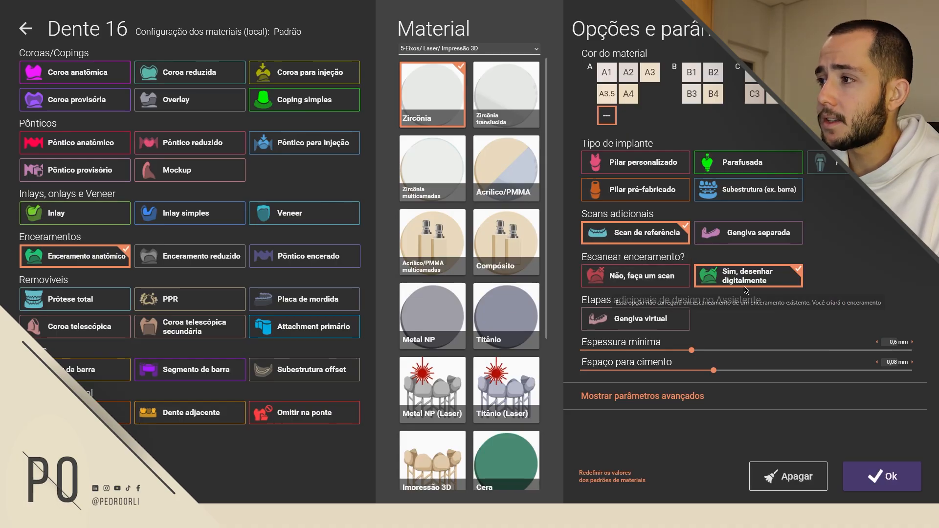
click(878, 484)
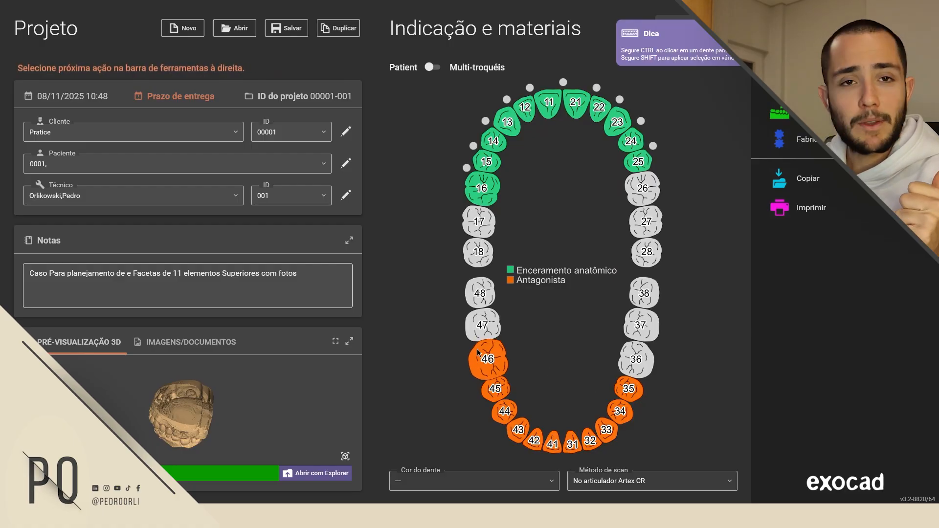
- Review the articulators offered as scan methods and leave the selection at Artex CR
mouse_move(477, 348)
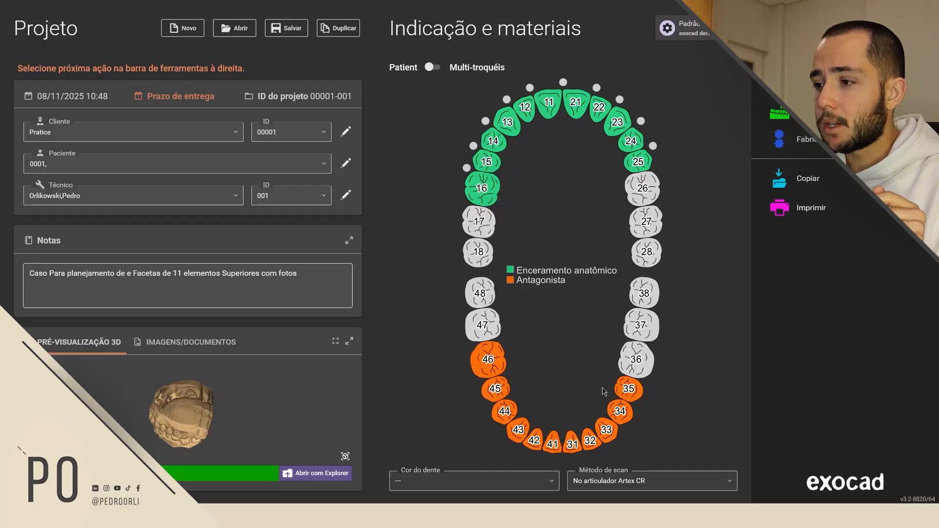
click(655, 487)
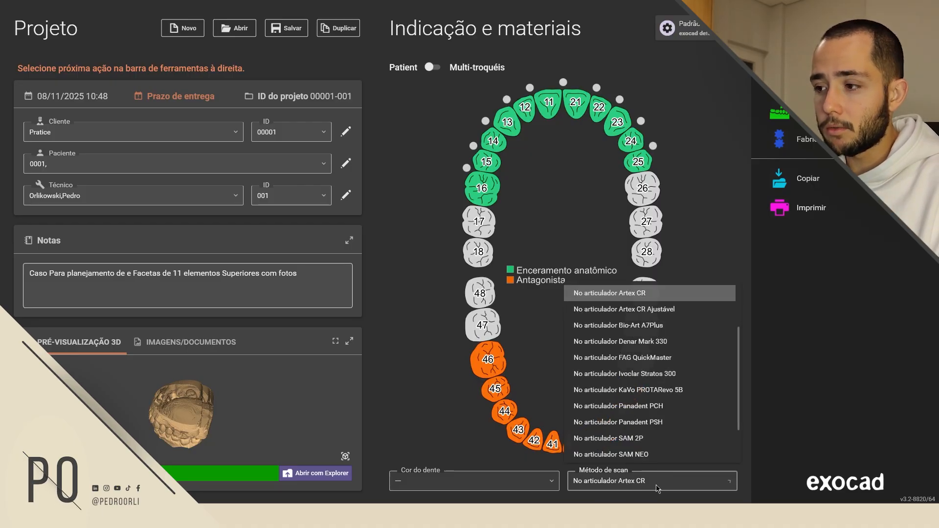
scroll(665, 372, up, 3)
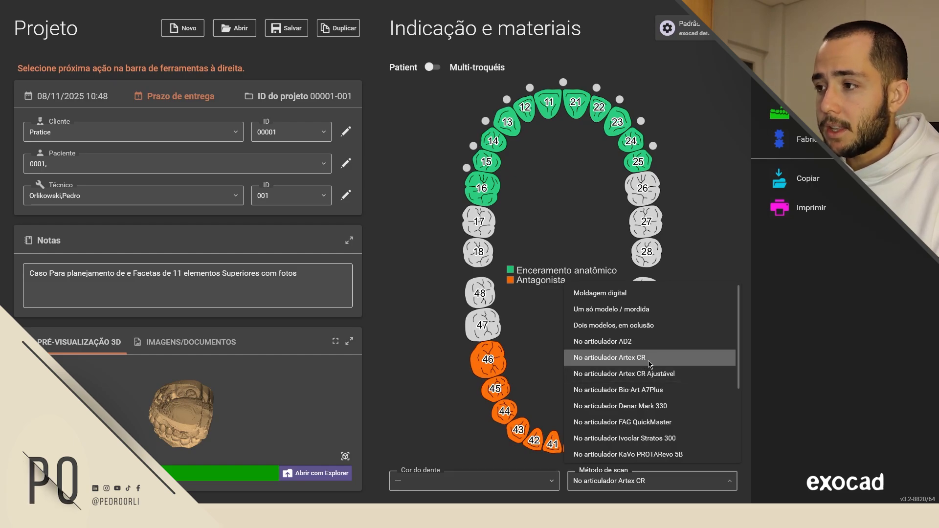
scroll(651, 372, down, 3)
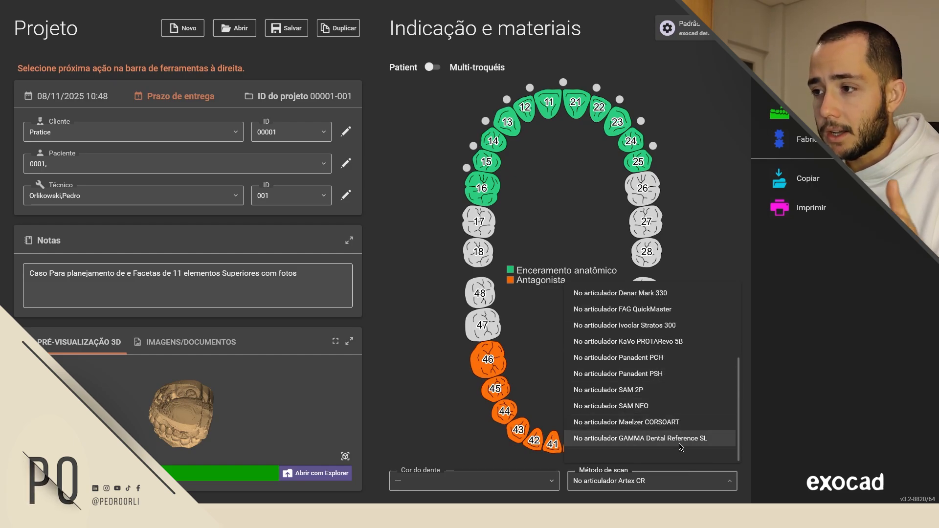
scroll(681, 446, up, 3)
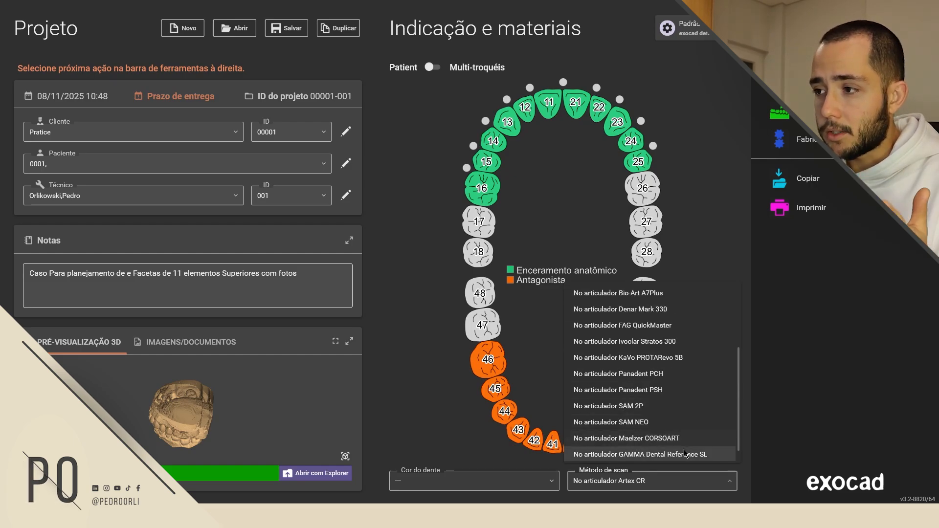
click(704, 258)
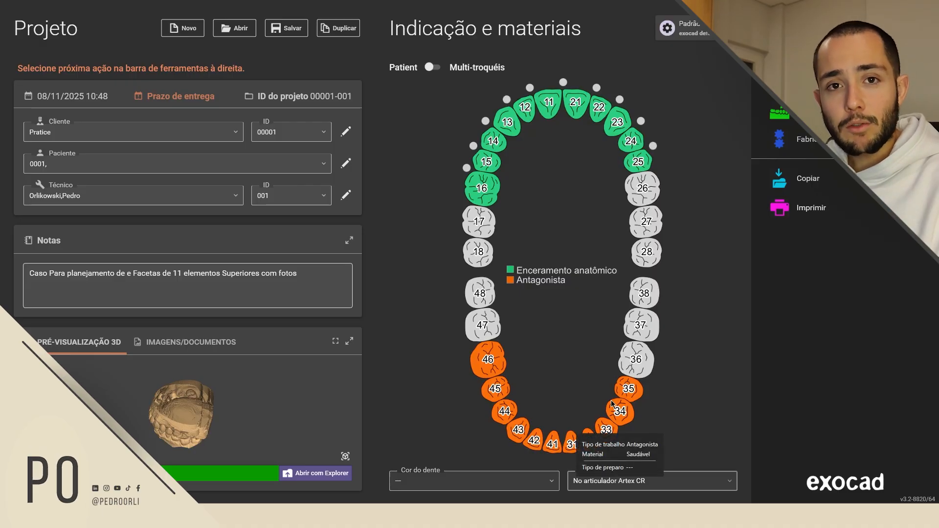
- Orient the upper working model to the occlusal perspective and accept the data orientation
mouse_move(715, 500)
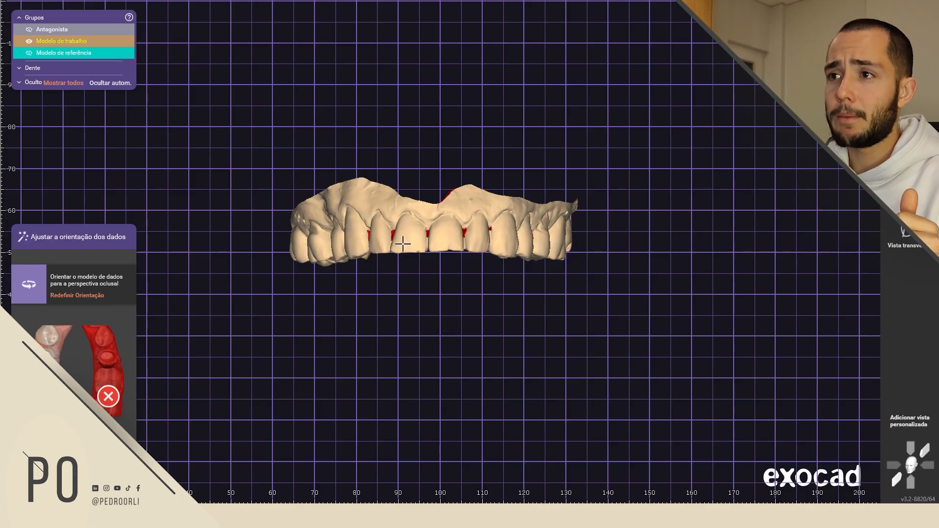
right_drag(401, 245, 401, 233)
middle_drag(400, 233, 474, 295)
mouse_move(473, 295)
right_down()
mouse_move(478, 304)
mouse_move(502, 294)
mouse_move(488, 294)
right_up()
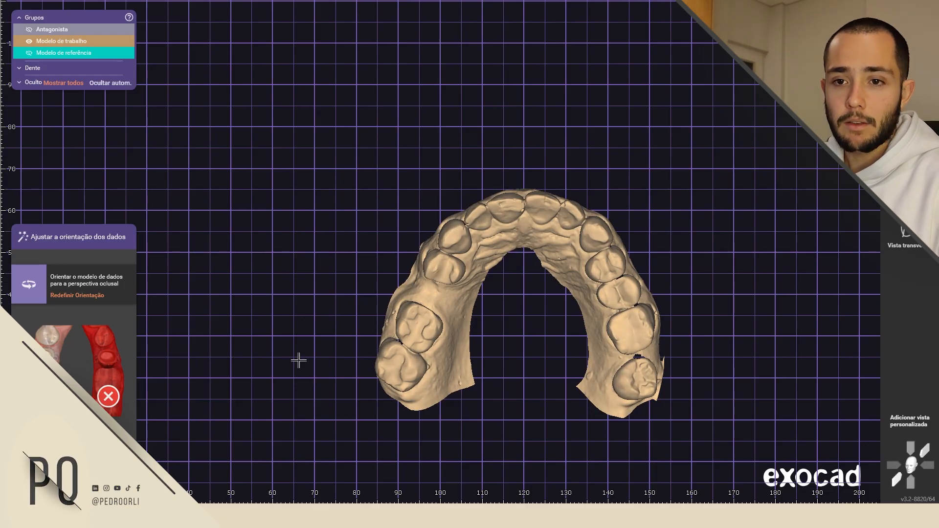
right_drag(464, 308, 457, 311)
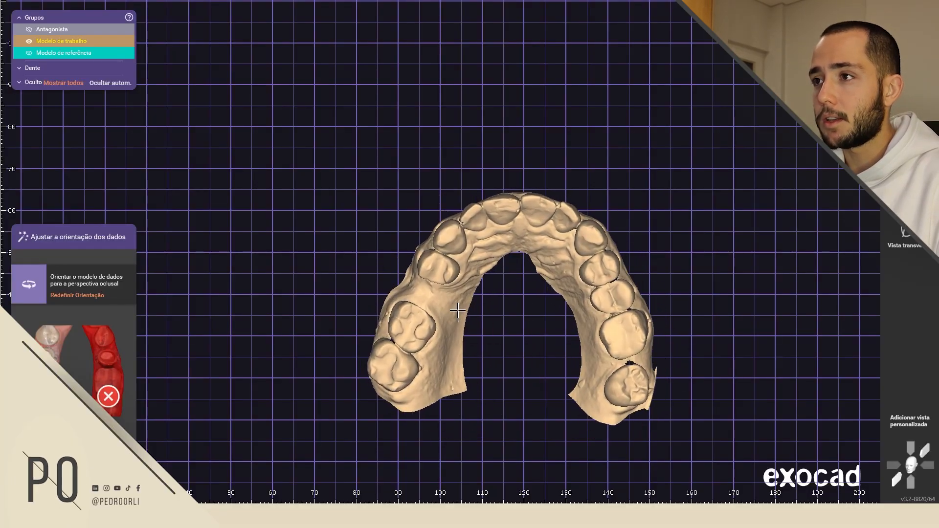
click(113, 431)
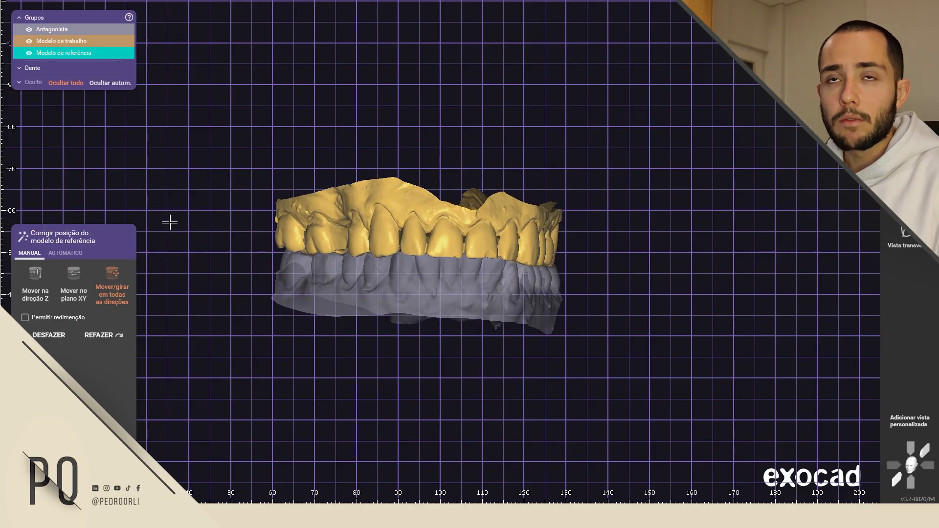
- Examine how the upper reference model and the antagonist fit together from several angles
right_drag(381, 271, 420, 272)
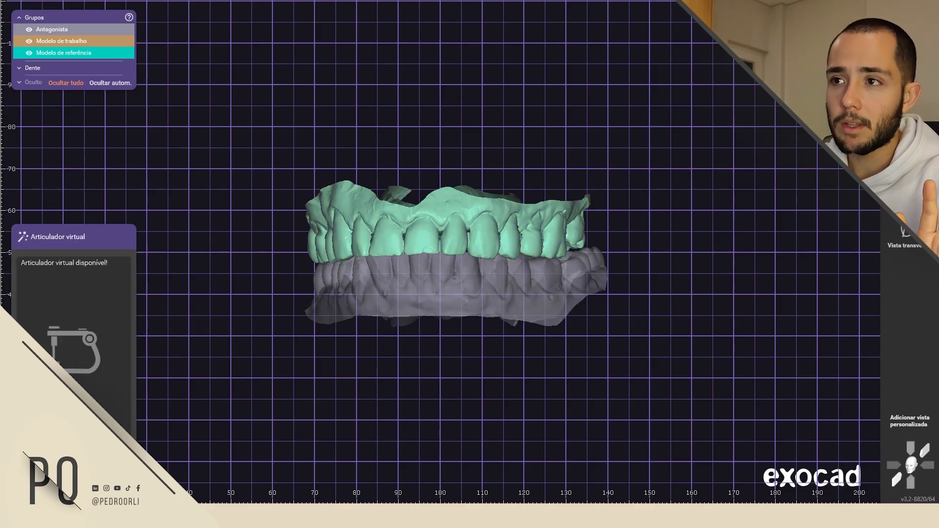
right_drag(382, 409, 398, 345)
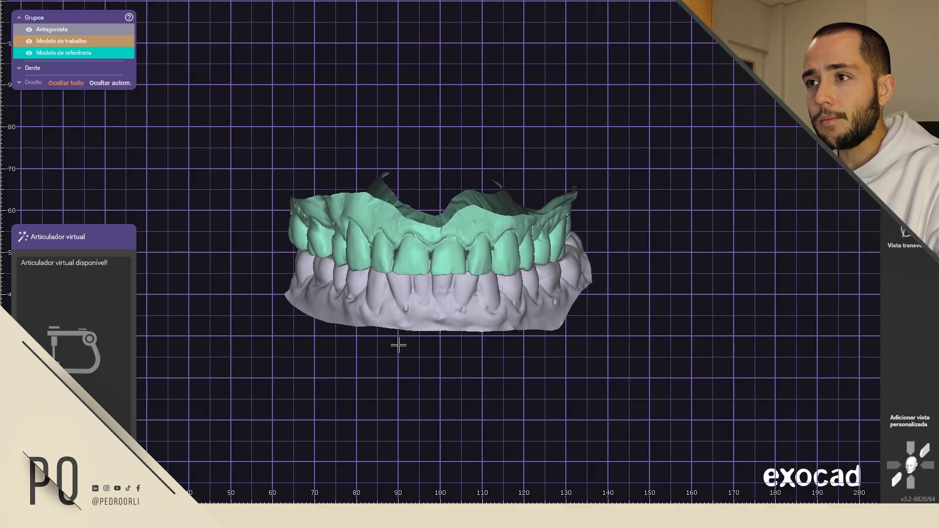
middle_drag(398, 345, 446, 338)
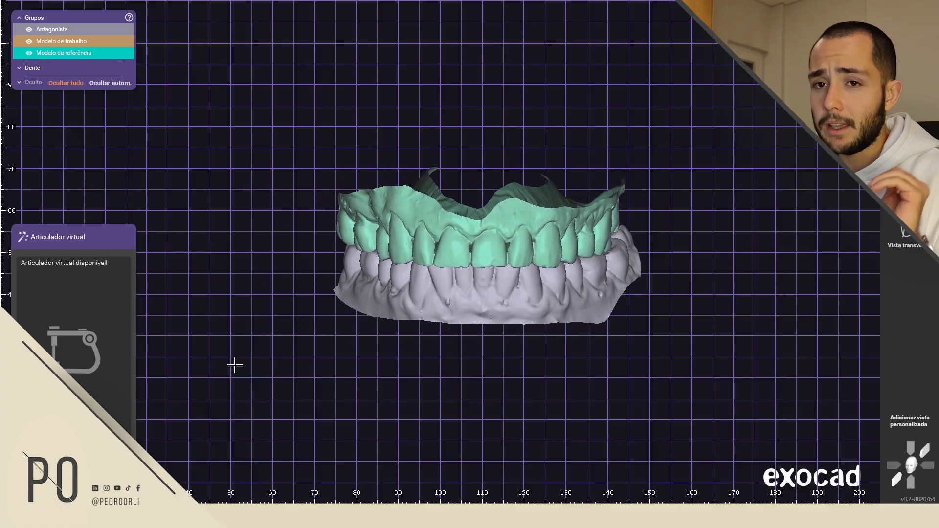
right_drag(484, 369, 478, 360)
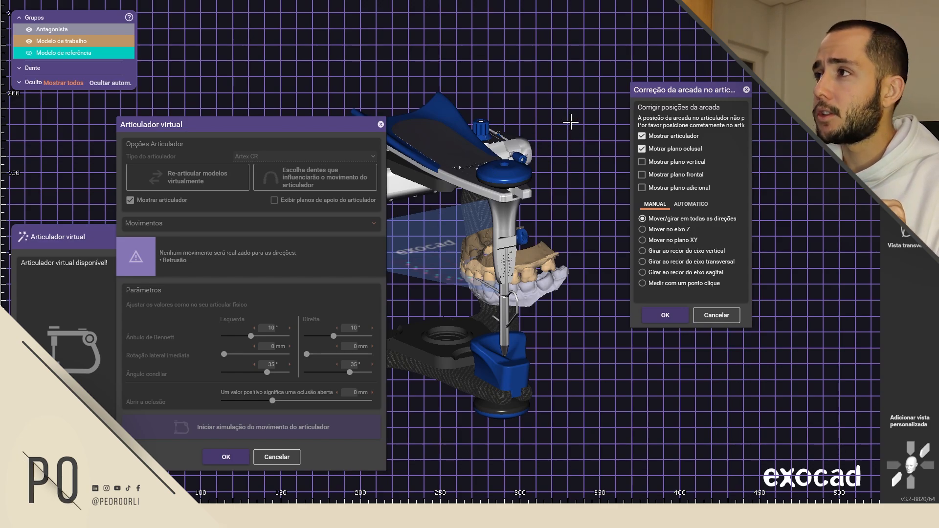
- Rearrange the virtual articulator and arch correction windows to uncover the articulator with the mounted arches
right_drag(570, 121, 689, 67)
drag(686, 90, 530, 157)
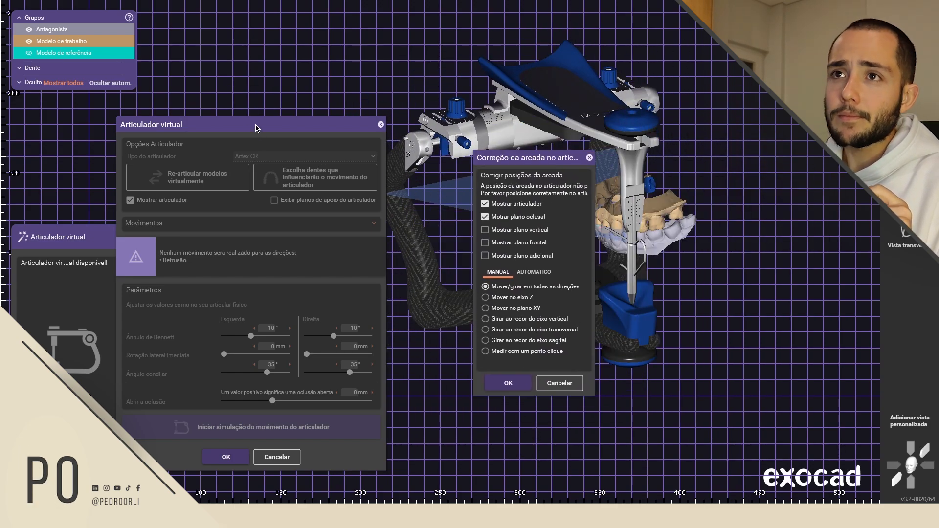
drag(255, 129, 166, 139)
drag(511, 163, 482, 161)
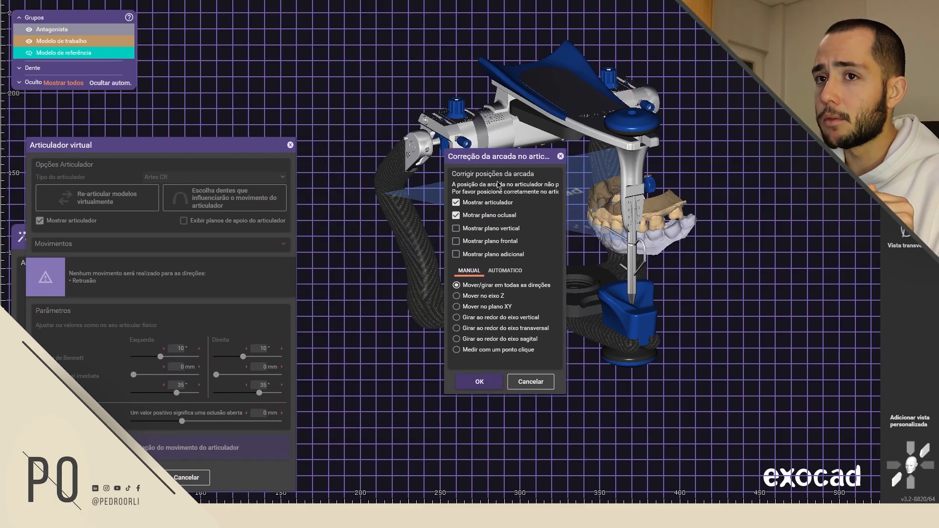
drag(495, 164, 499, 184)
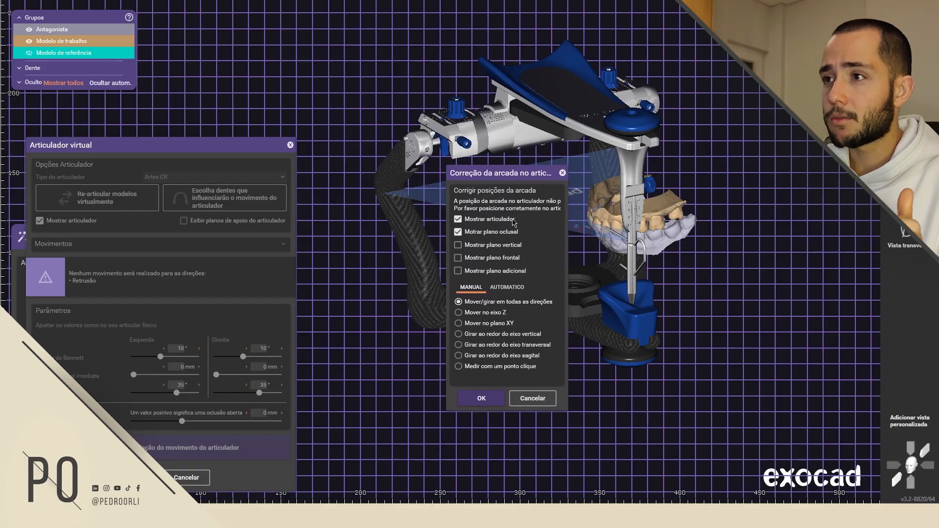
- Preview the articulator and the occlusal, vertical, frontal and additional planes by toggling each one's display and restoring it
click(511, 223)
click(507, 224)
click(504, 236)
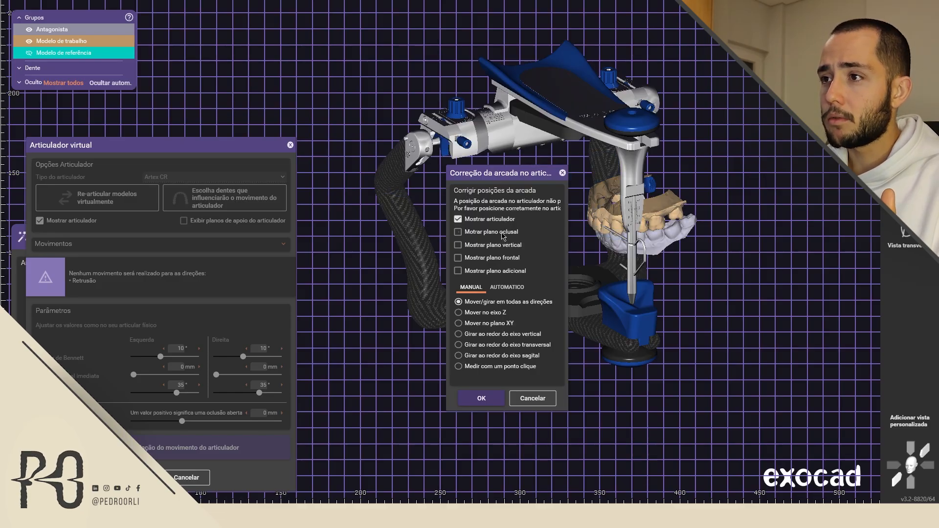
click(504, 237)
click(509, 246)
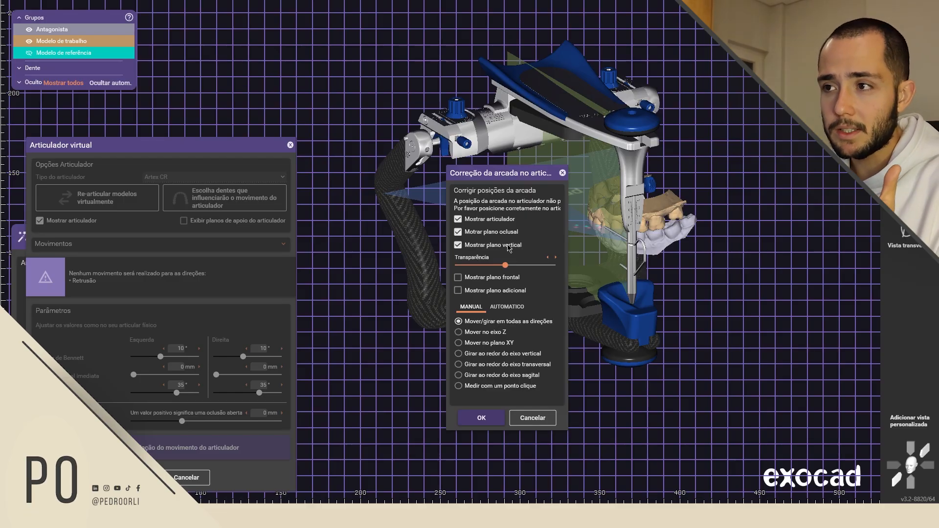
click(509, 247)
click(510, 262)
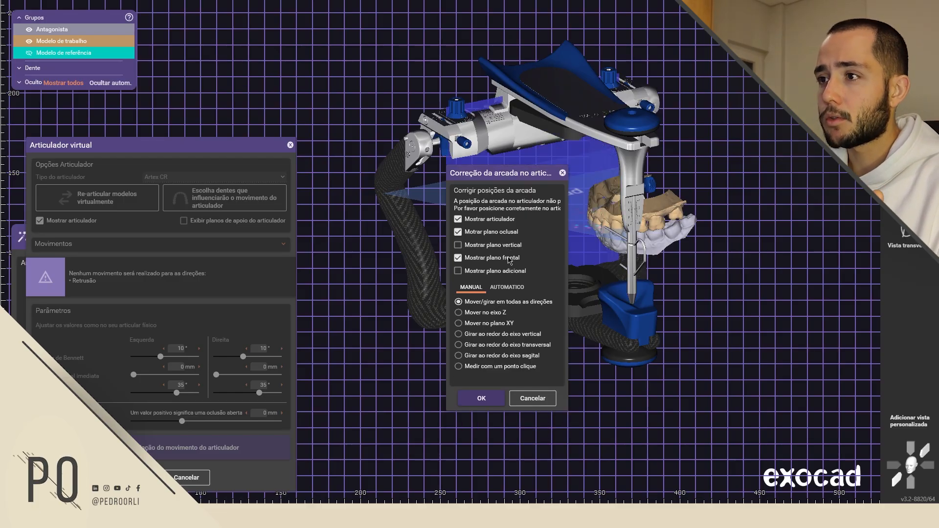
click(510, 261)
click(518, 273)
click(519, 274)
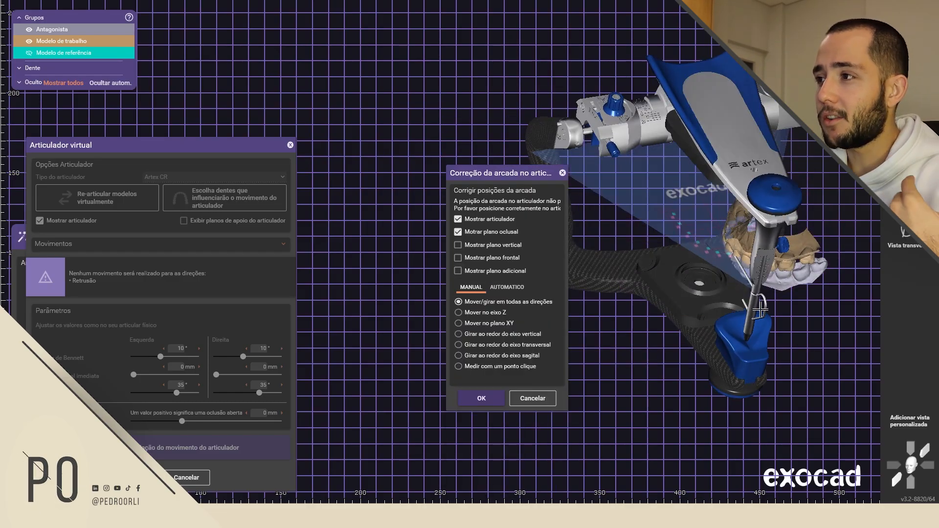
- View the articulator from the front and preview the additional plane, hiding it again
click(895, 481)
middle_drag(579, 315, 841, 259)
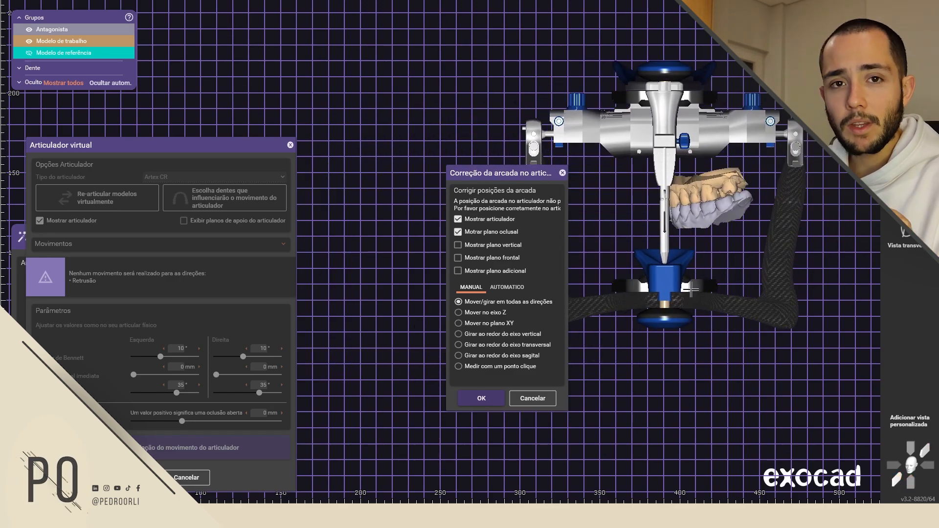
click(500, 272)
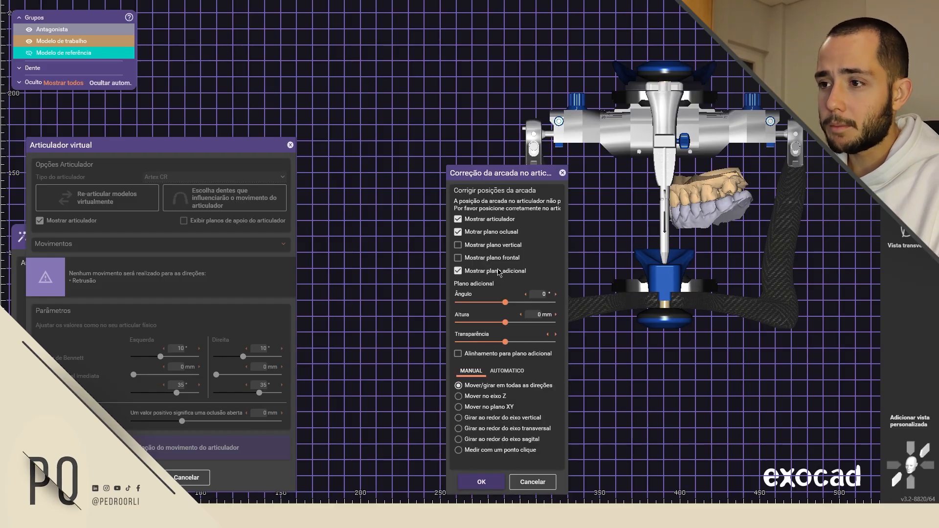
click(500, 272)
mouse_move(710, 282)
right_down()
mouse_move(721, 277)
mouse_move(714, 280)
right_up()
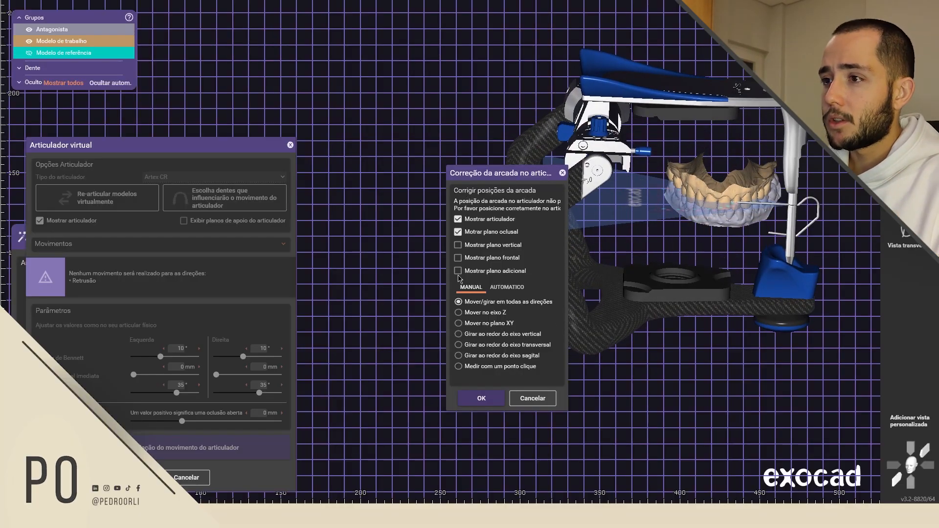
- Try moving and rotating the arches freely in all directions within the articulator, checking their position from several angles
right_drag(719, 199, 726, 195)
middle_drag(726, 196, 648, 236)
scroll(648, 236, up, 2)
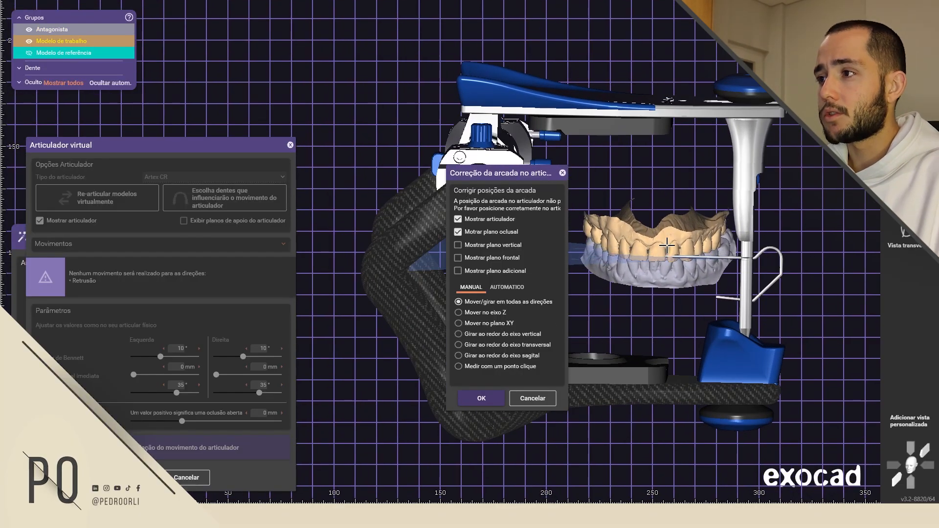
drag(626, 239, 650, 235)
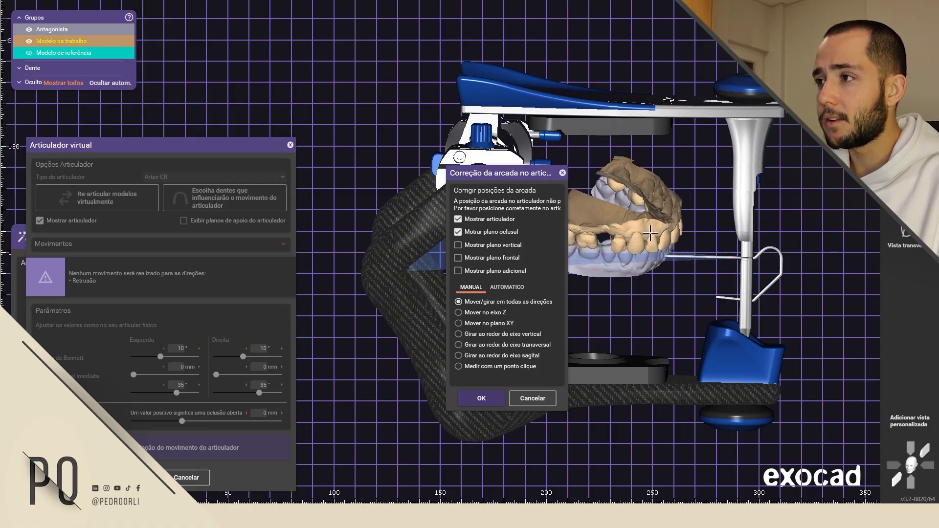
right_drag(678, 233, 641, 255)
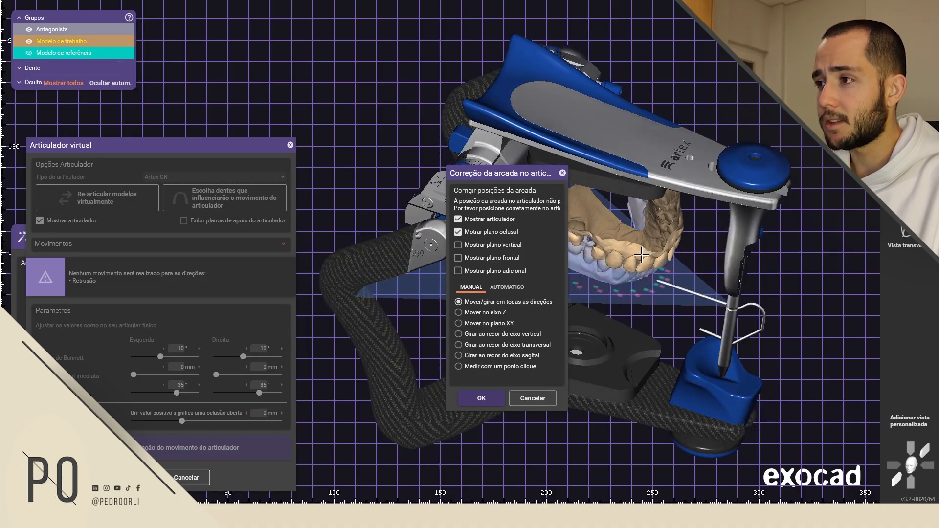
drag(622, 278, 648, 252)
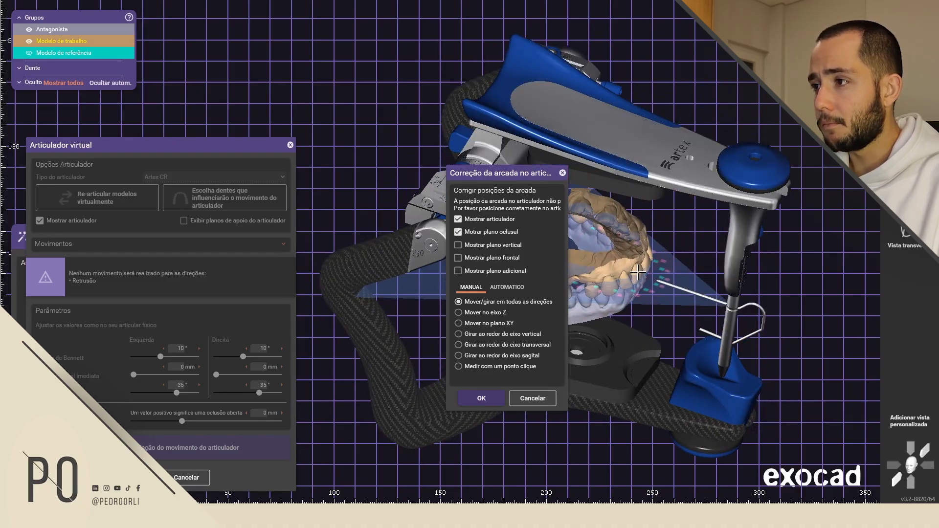
right_drag(642, 263, 655, 233)
drag(656, 233, 652, 249)
right_drag(662, 246, 632, 268)
drag(633, 269, 616, 259)
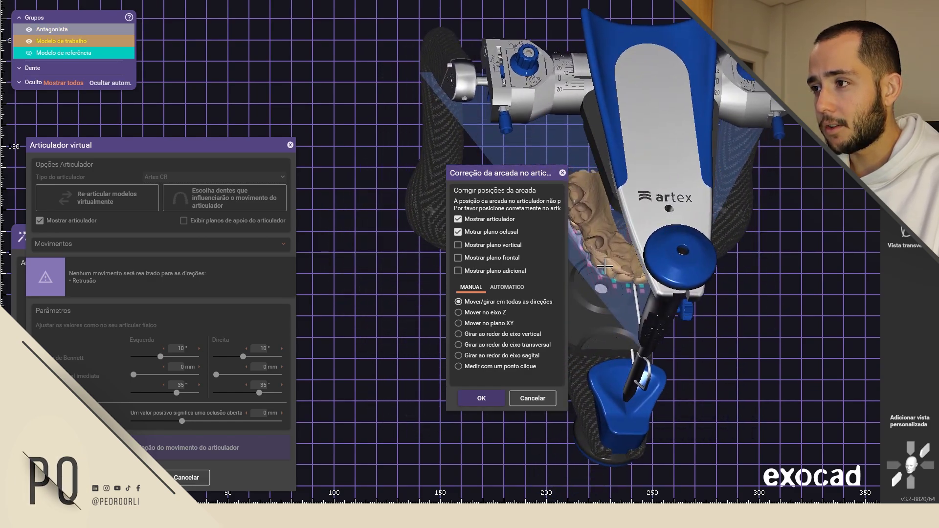
right_drag(605, 266, 699, 286)
right_drag(602, 260, 653, 247)
drag(648, 209, 740, 205)
- Switch the arch correction to automatic alignment and hide the working model to expose the antagonist's teeth
click(503, 289)
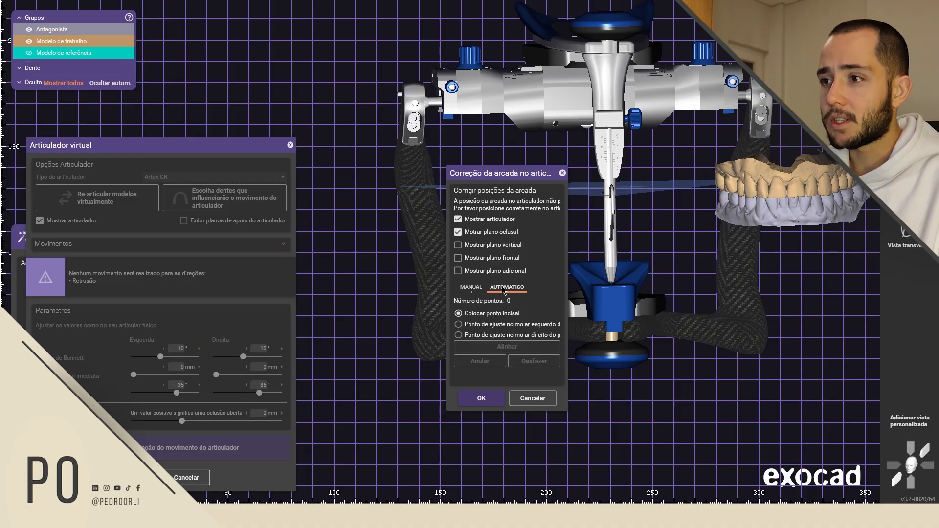
middle_drag(830, 257, 688, 280)
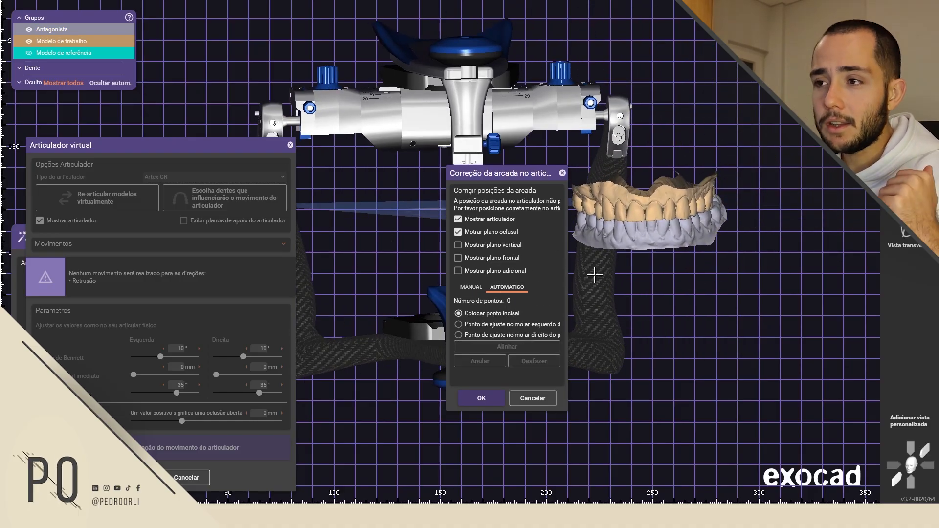
scroll(629, 250, up, 4)
scroll(628, 250, up, 1)
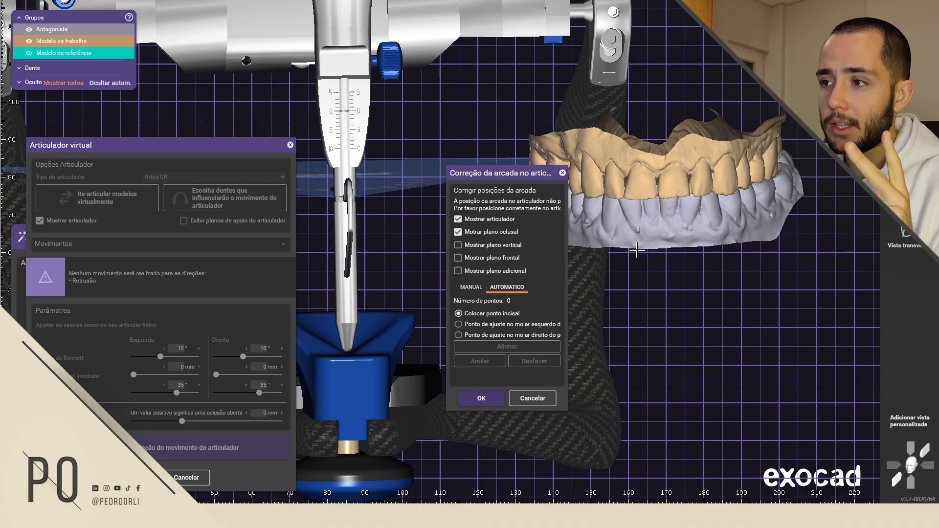
ctrl+middle_click(670, 180)
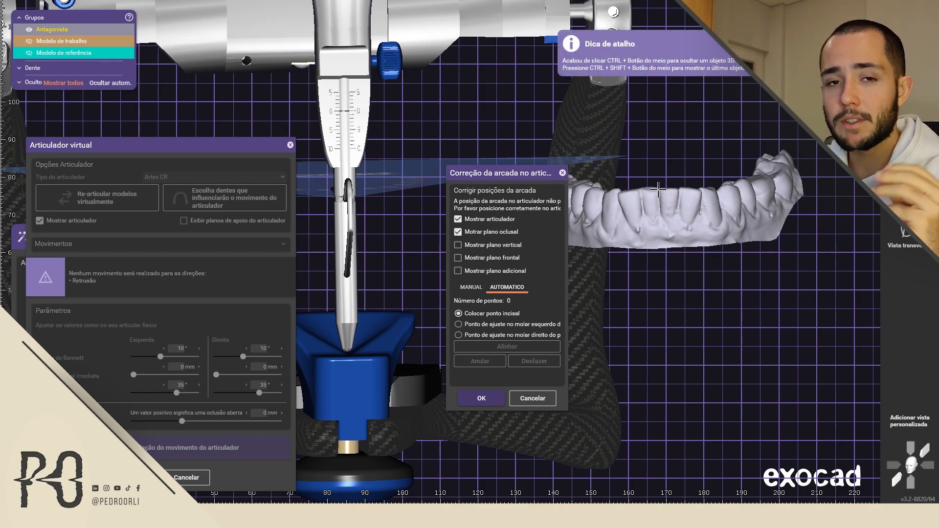
- Mark the incisal, left molar and right molar points on the antagonist and align the arches to the articulator
click(659, 189)
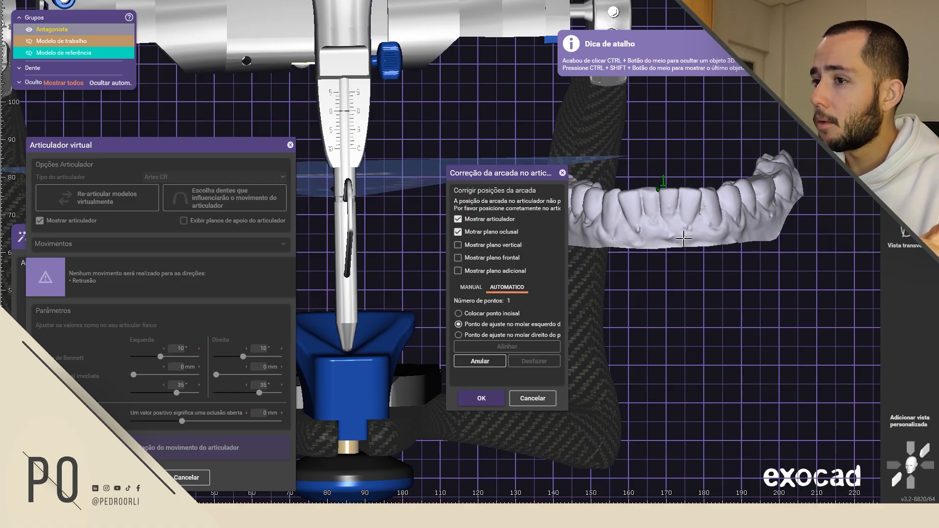
click(767, 181)
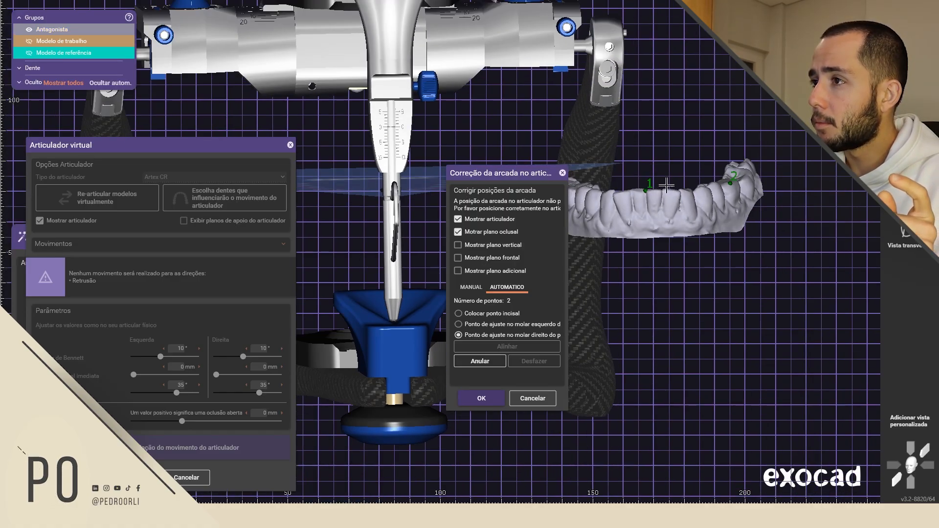
click(743, 155)
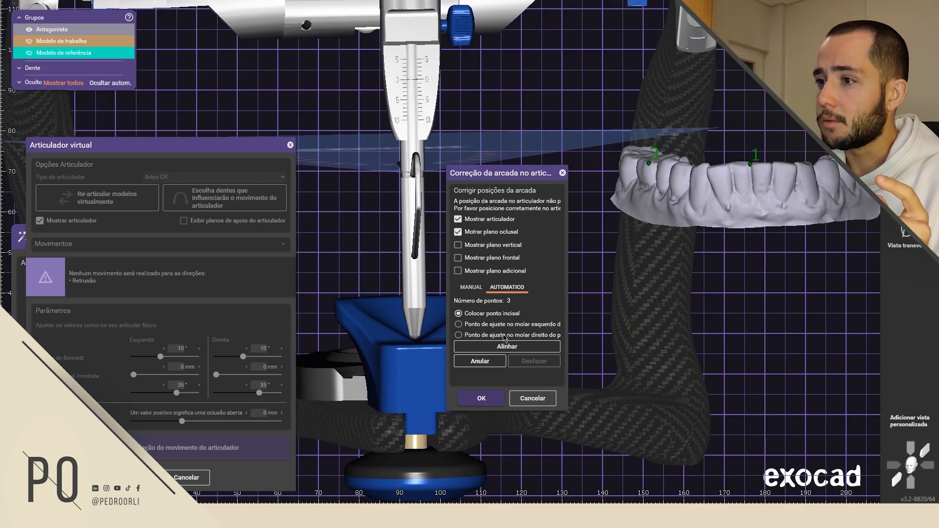
click(503, 346)
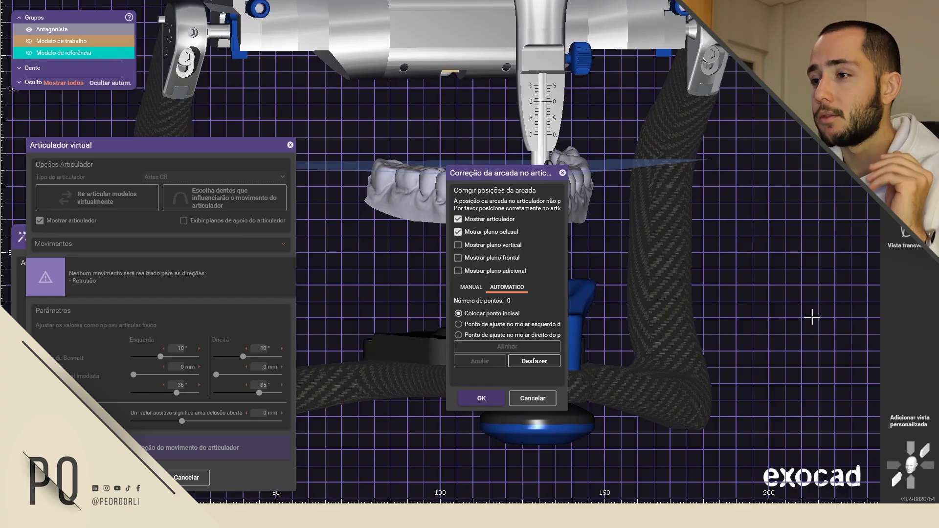
- View the aligned arches from the side and front and move the arch correction window clear of the articulator
mouse_move(356, 195)
right_down()
mouse_move(339, 211)
mouse_move(360, 207)
right_up()
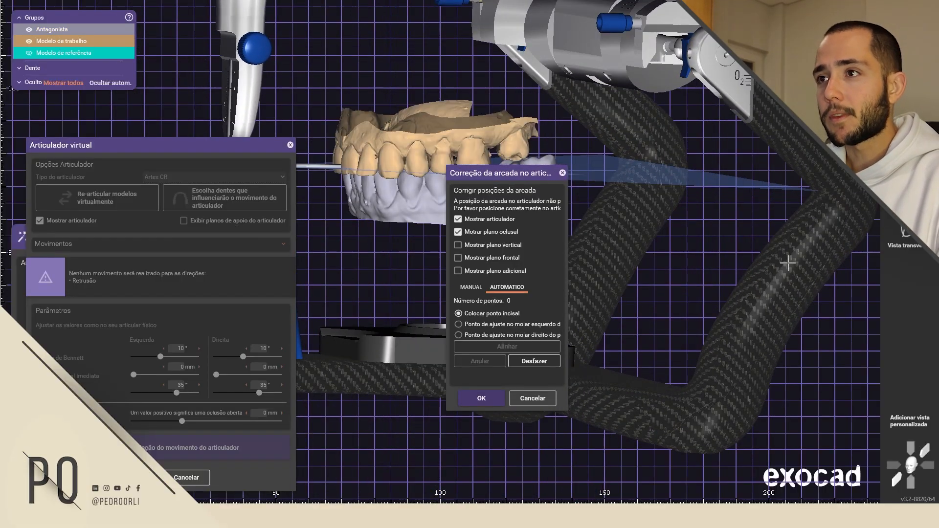
click(898, 482)
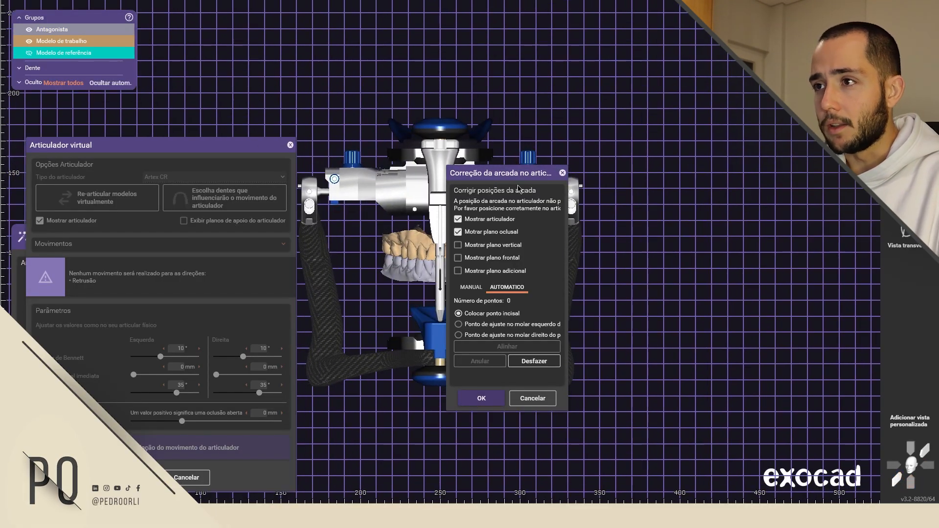
drag(505, 171, 807, 85)
middle_drag(657, 266, 713, 258)
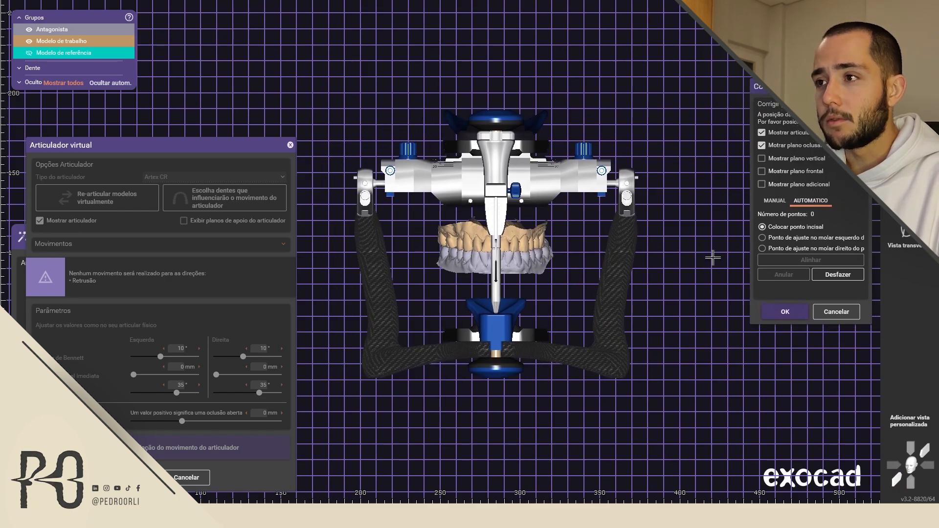
- In manual correction, show the additional plane, set its angle to 15° and raise its transparency setting to the maximum
click(775, 201)
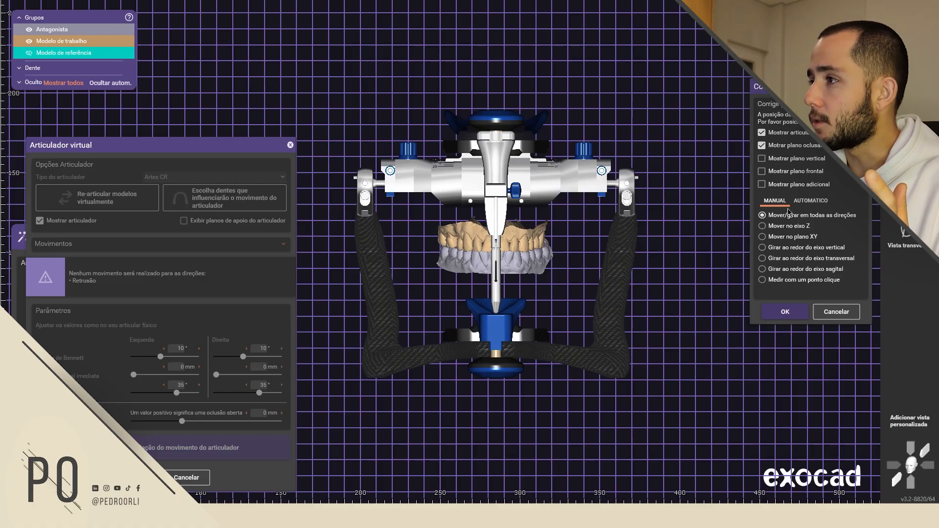
click(802, 185)
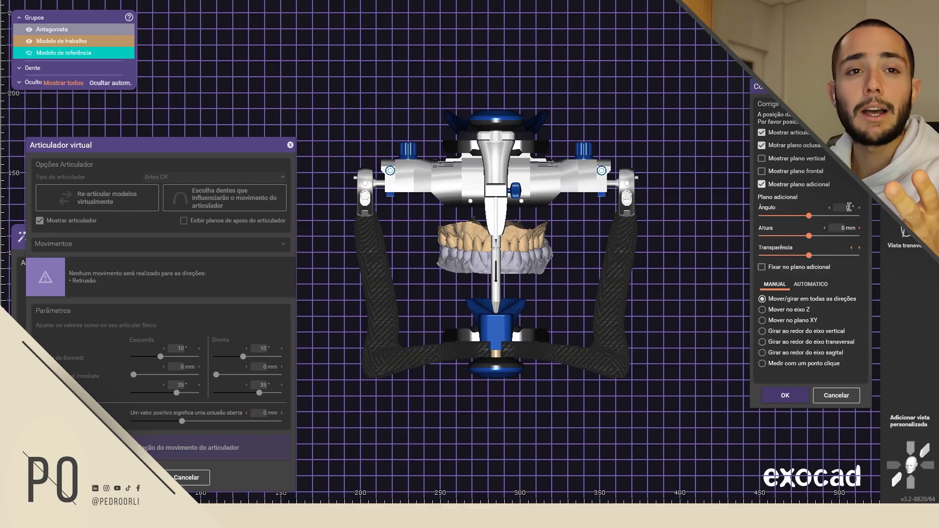
text(15)
key(Return)
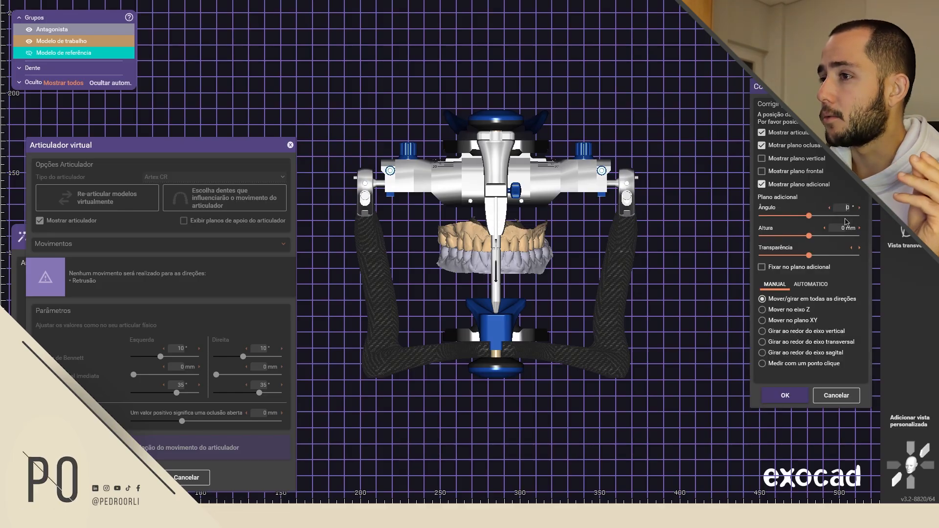
right_drag(586, 283, 746, 262)
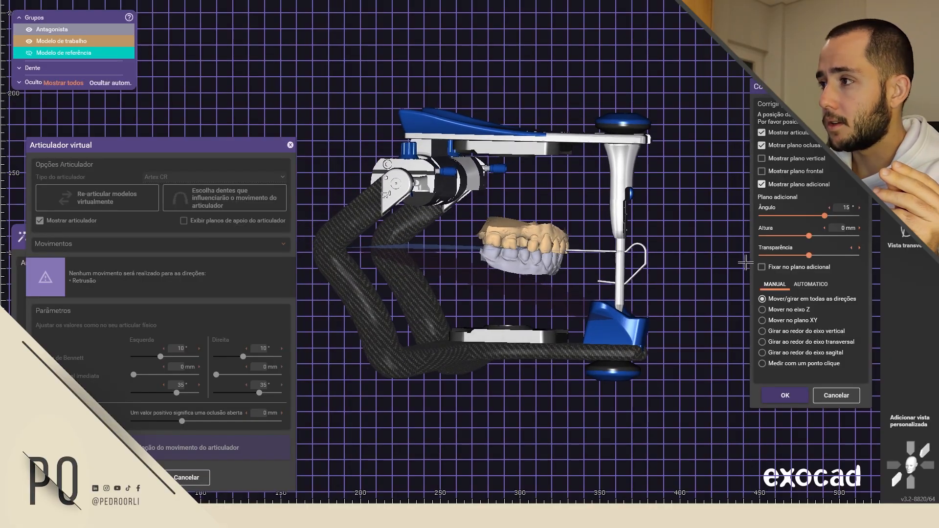
drag(812, 255, 857, 256)
right_drag(579, 297, 518, 286)
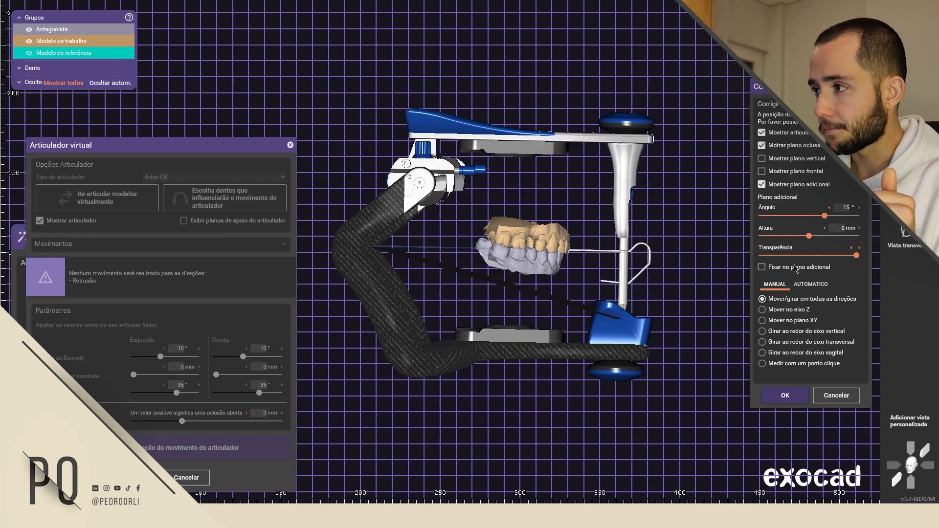
- Try a height of -34,5 mm for the additional plane and set it to -31,5 mm, checking it against the teeth
click(837, 228)
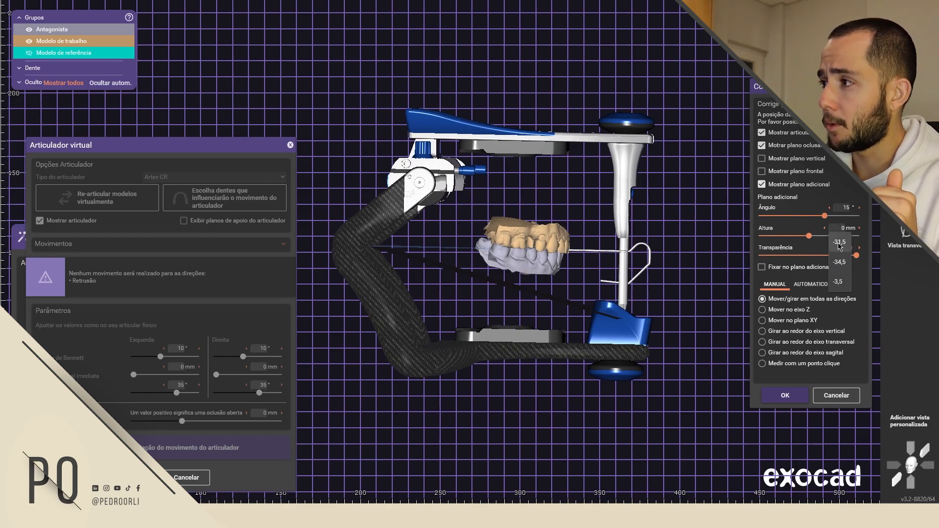
click(842, 264)
right_drag(586, 298, 587, 289)
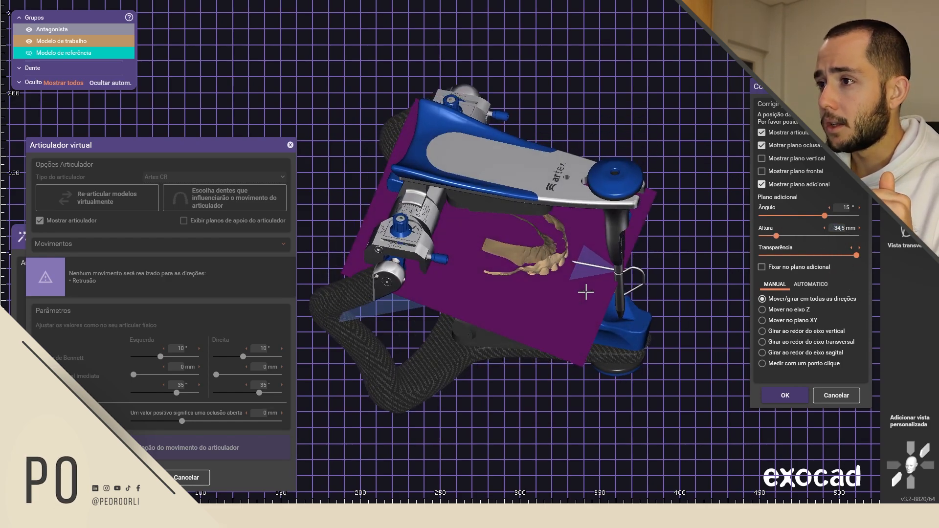
click(841, 229)
click(839, 262)
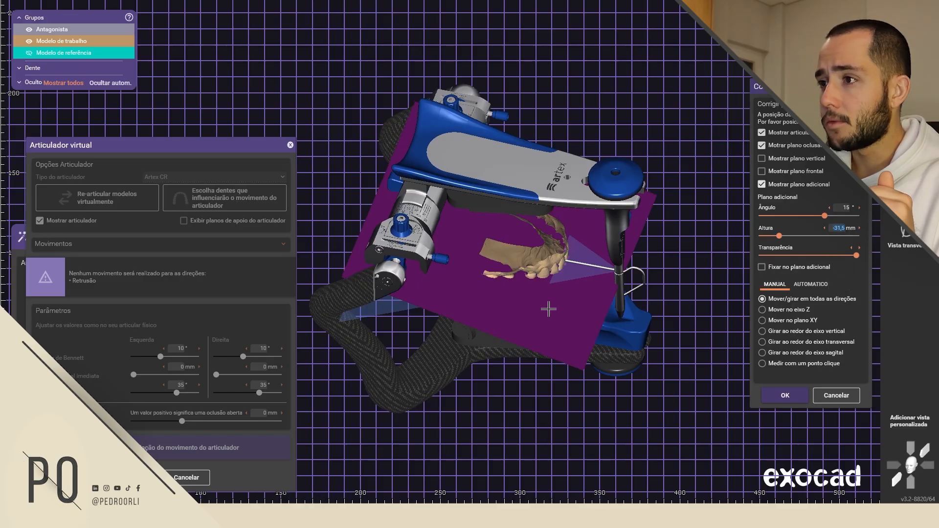
scroll(569, 268, up, 5)
right_drag(570, 268, 548, 210)
scroll(555, 186, down, 4)
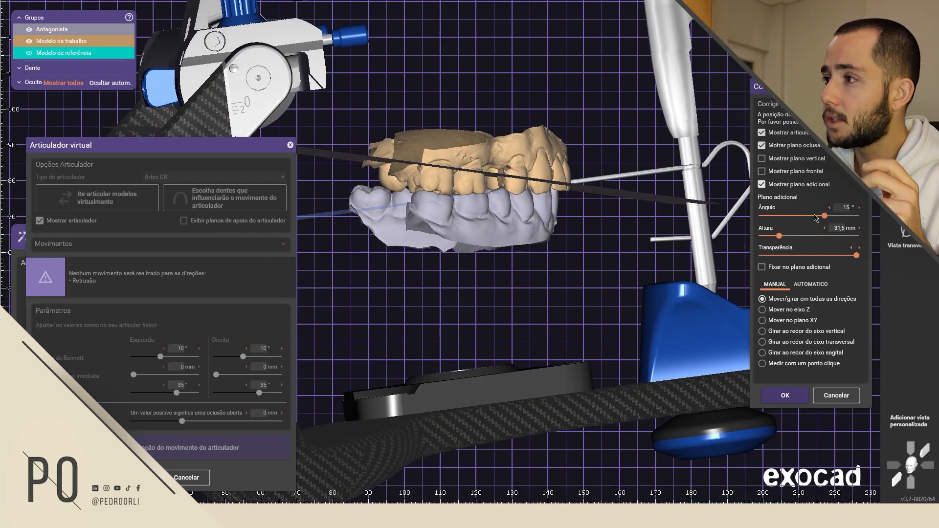
- Fix the arches to the additional plane and check their new inclination from the front
click(809, 267)
scroll(589, 258, down, 3)
right_drag(573, 248, 577, 250)
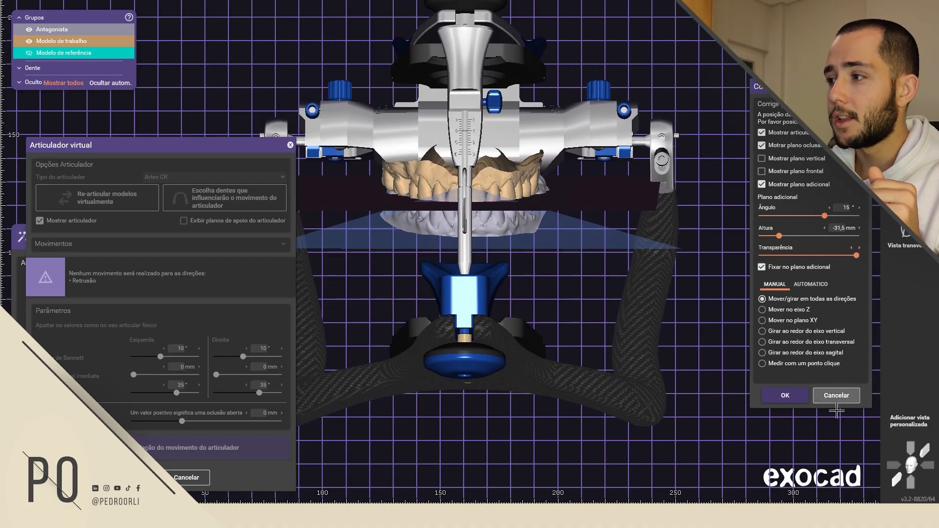
scroll(615, 363, down, 2)
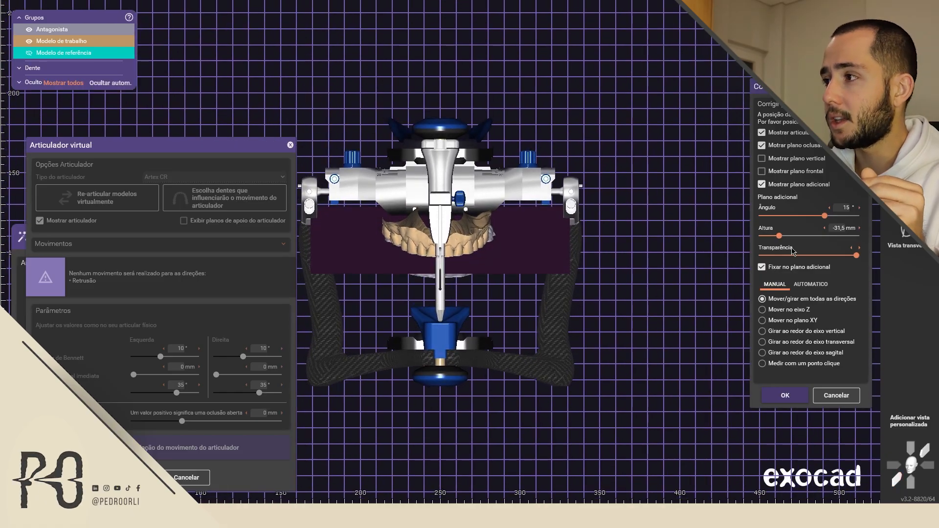
- Lower the additional plane's transparency setting to slightly below mid-range and nudge the arches slightly in the front view
drag(793, 255, 781, 255)
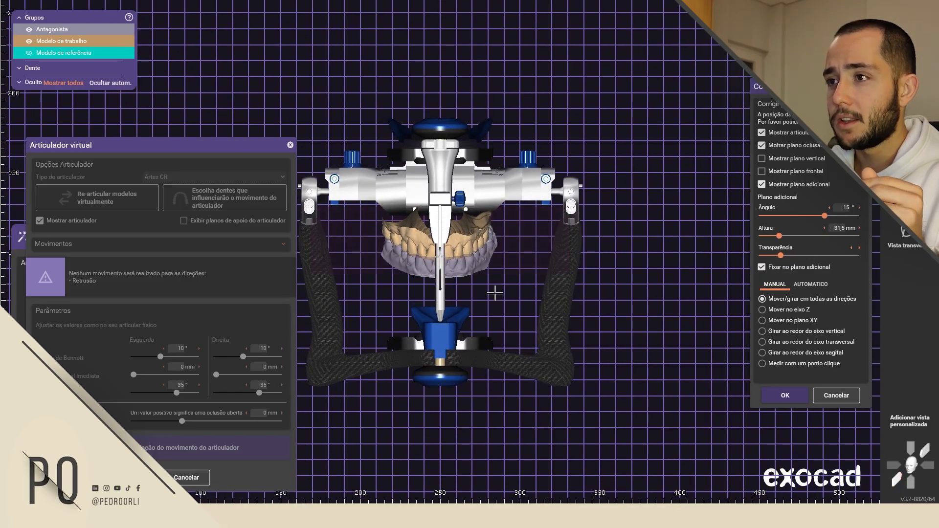
scroll(495, 293, up, 2)
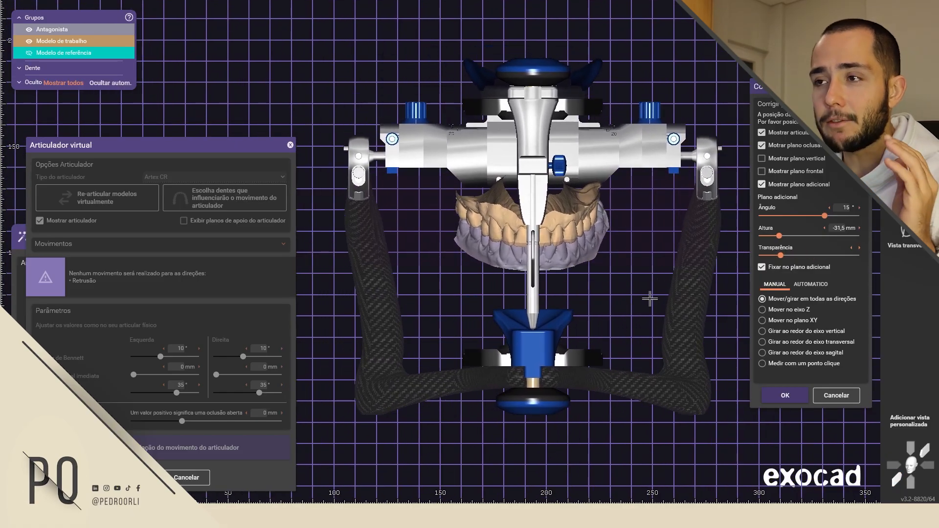
scroll(649, 299, up, 2)
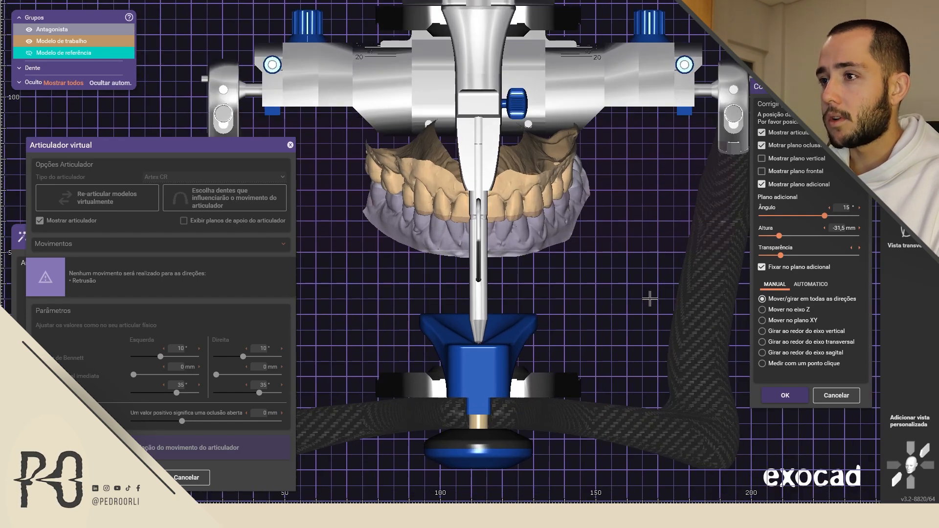
drag(785, 258, 801, 255)
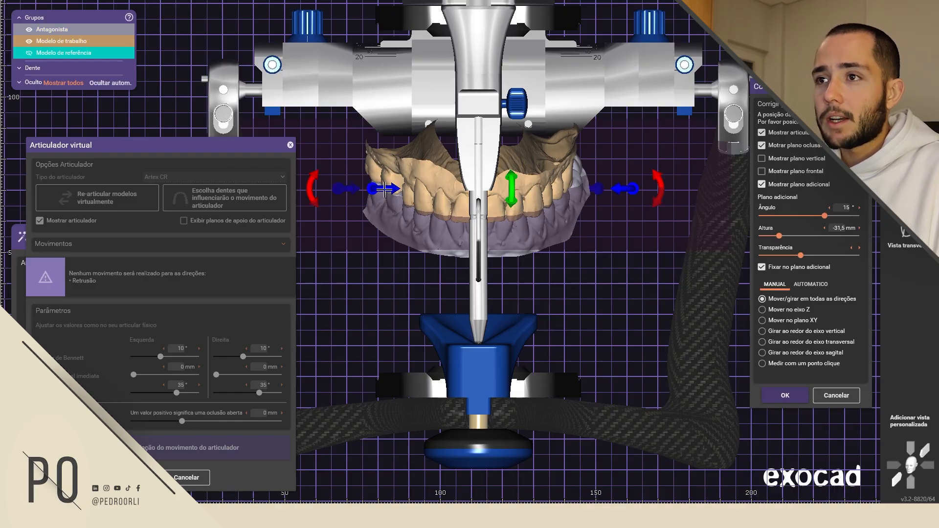
ctrl+drag(505, 201, 504, 201)
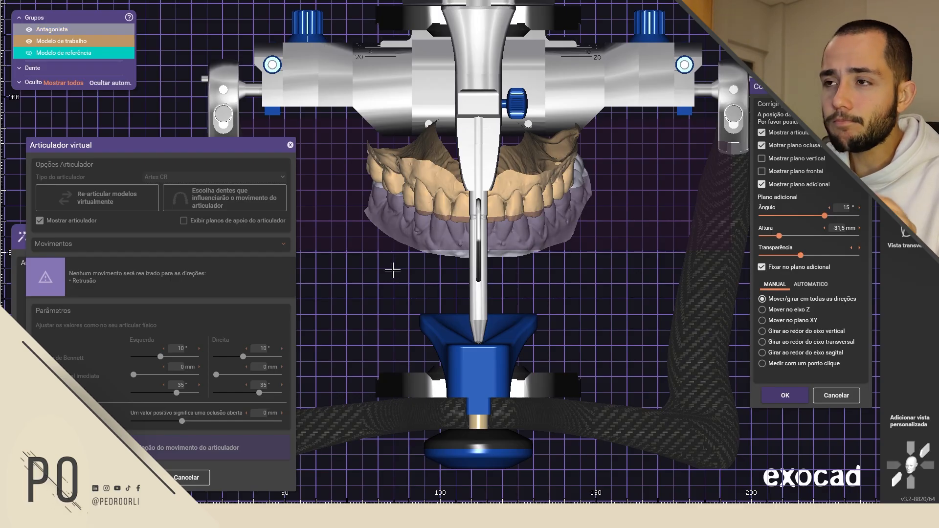
- Confirm the arch correction and choose not to modify the scan data where the arches intersect
click(783, 397)
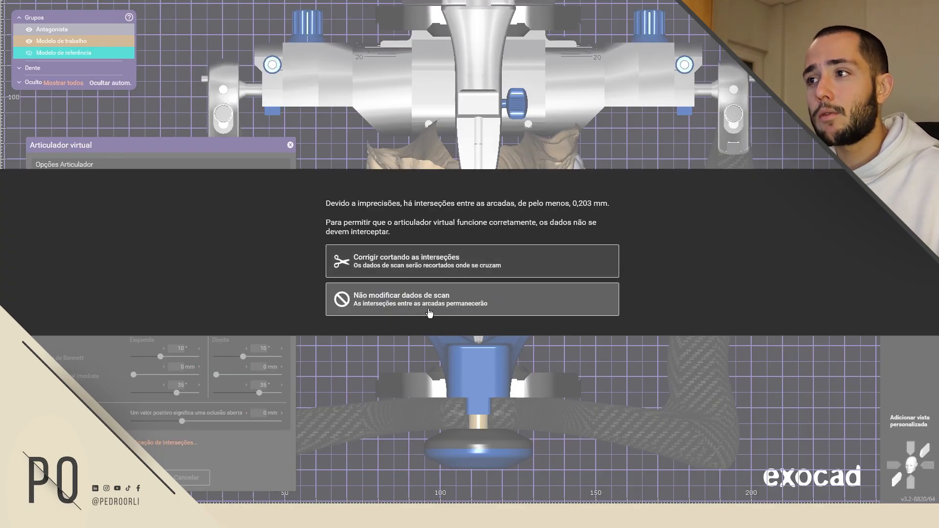
click(484, 289)
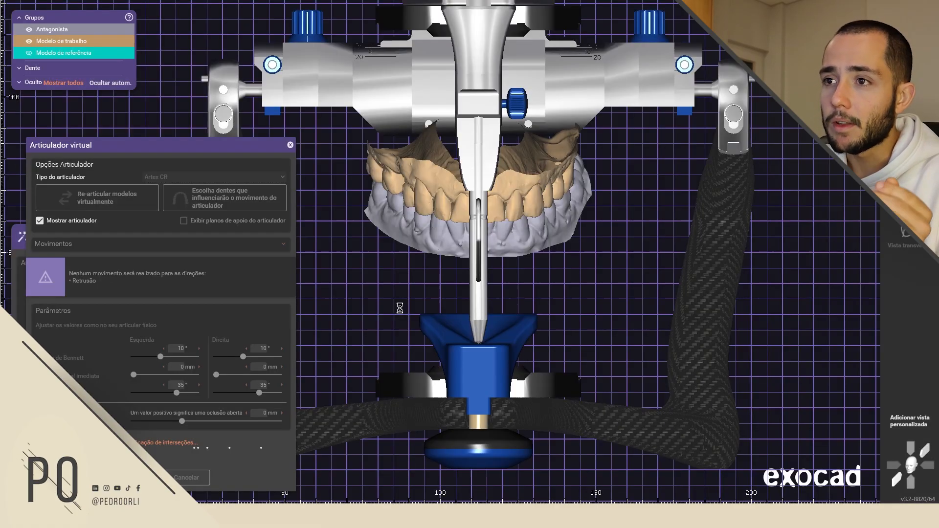
click(400, 312)
click(401, 312)
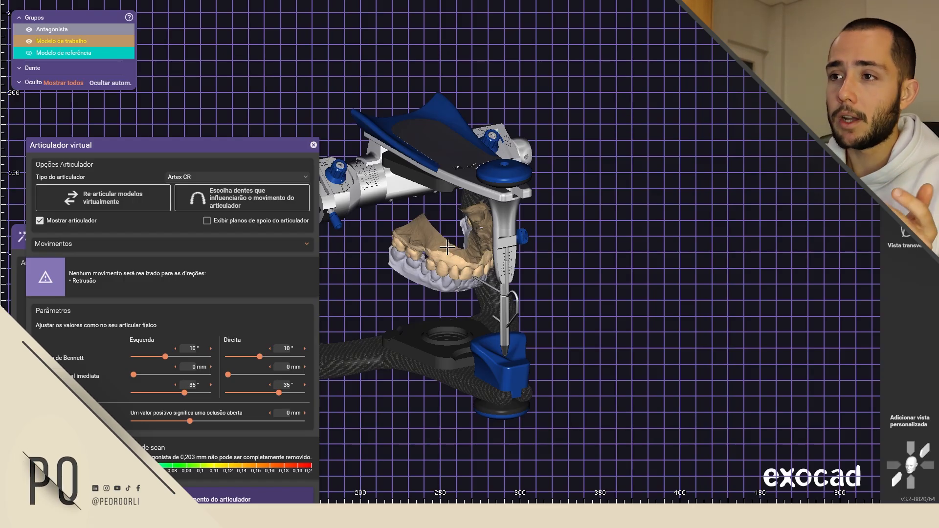
- Examine the position of the mounted arches in the virtual articulator from the side and the front
right_drag(424, 337, 514, 298)
scroll(527, 257, up, 5)
right_drag(527, 257, 553, 258)
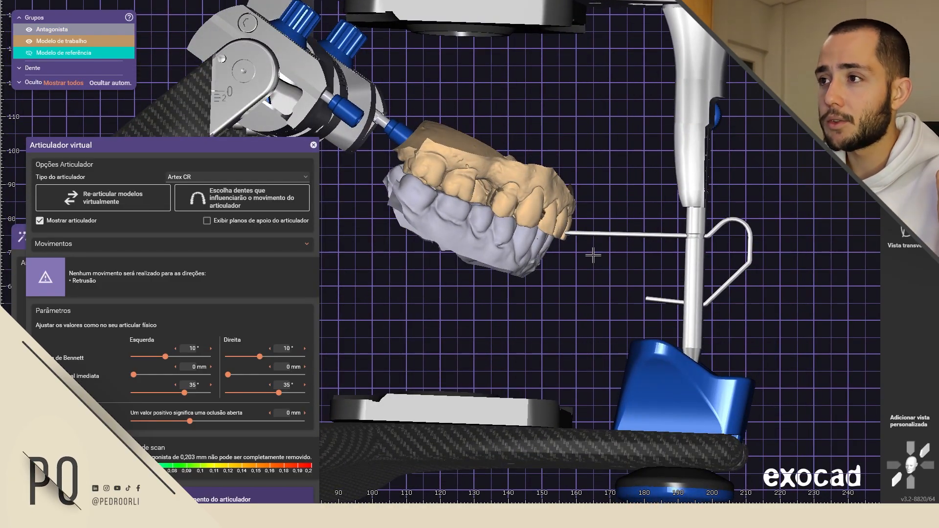
click(906, 474)
scroll(487, 300, up, 3)
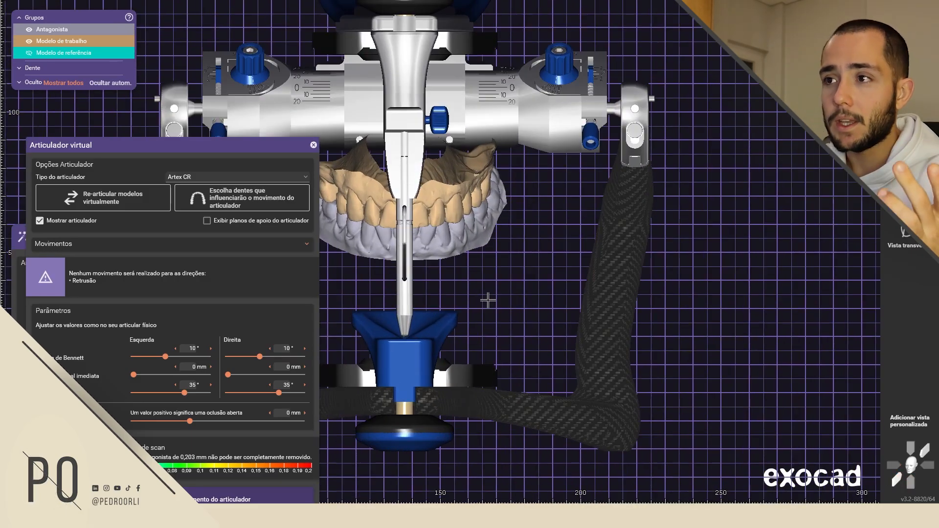
middle_drag(503, 321, 650, 328)
scroll(654, 334, up, 2)
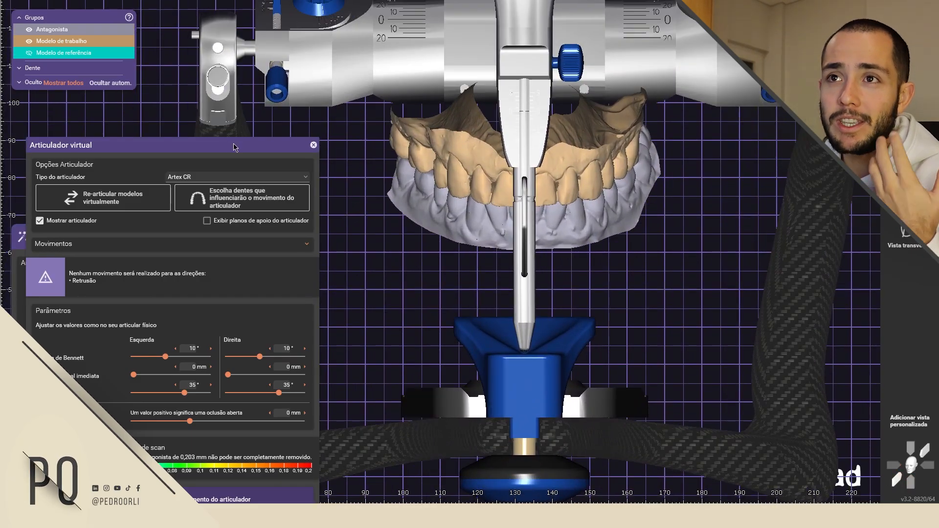
drag(234, 146, 210, 86)
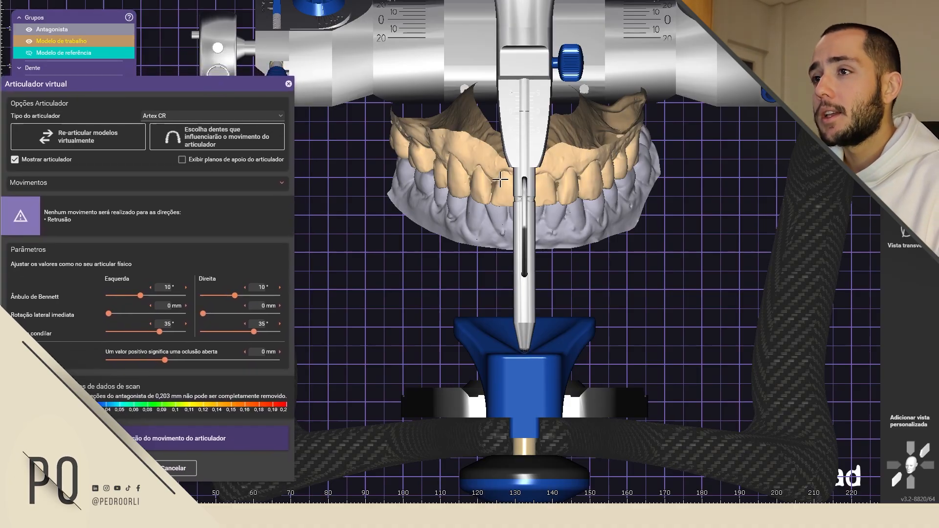
right_drag(494, 217, 658, 190)
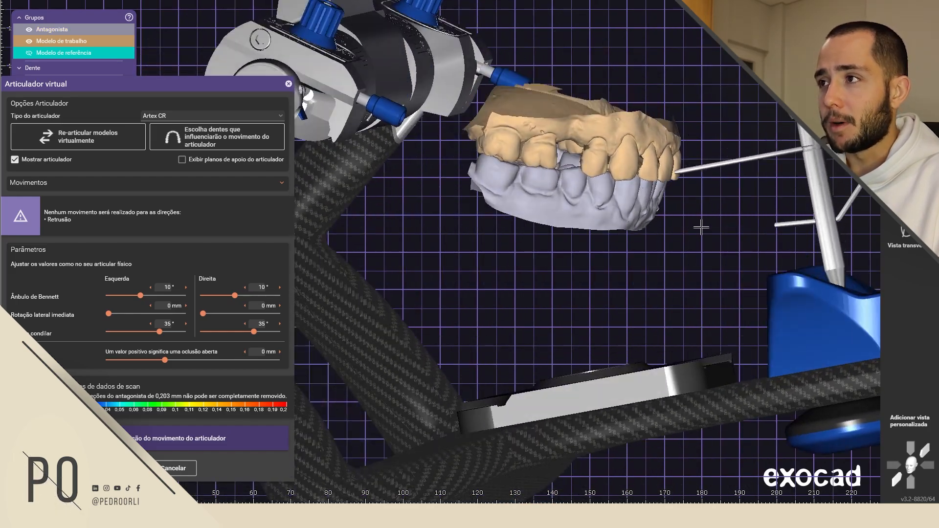
click(897, 480)
scroll(530, 279, up, 5)
middle_drag(530, 279, 595, 295)
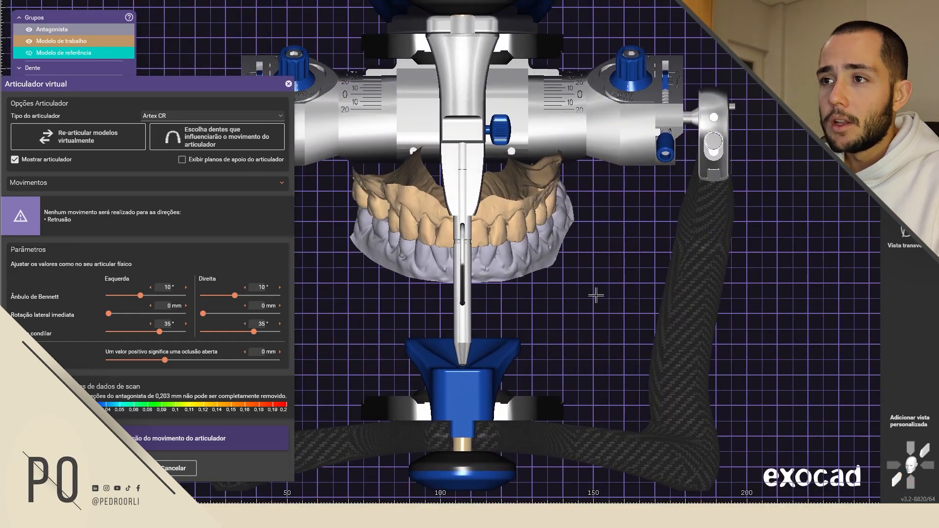
scroll(522, 311, up, 2)
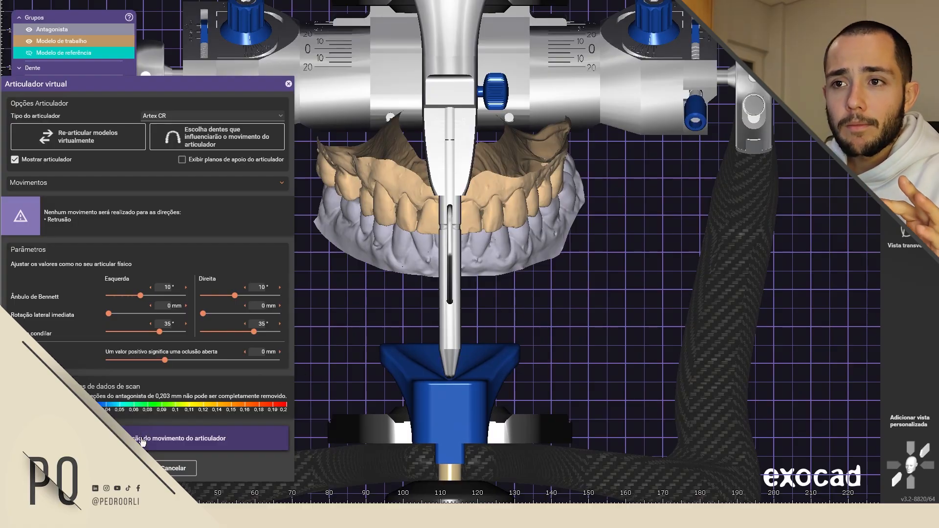
- Review the articulator's protrusion, retrusion and left and right laterality movement settings
click(169, 188)
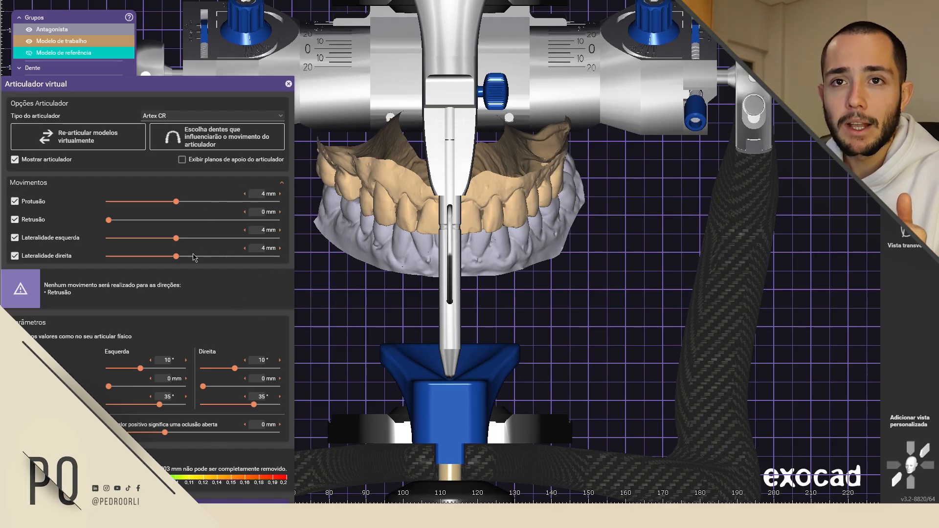
click(239, 184)
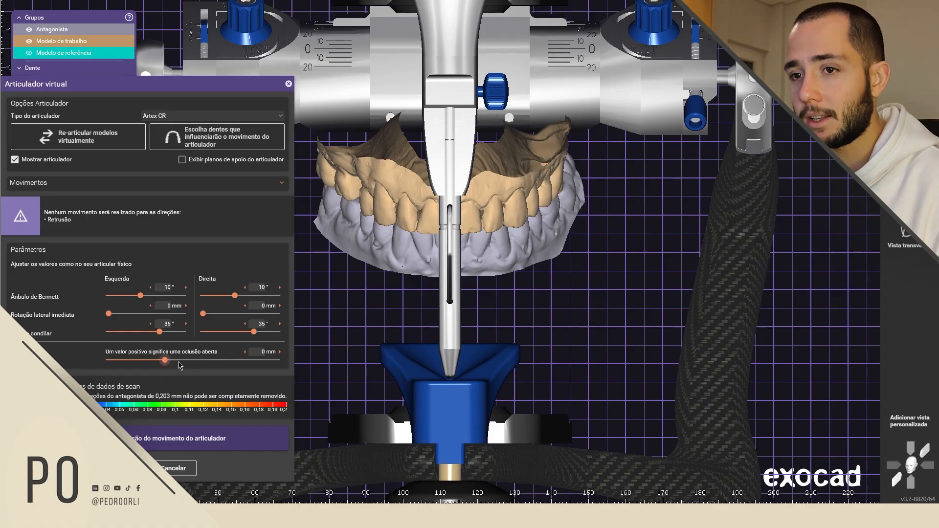
scroll(424, 311, down, 3)
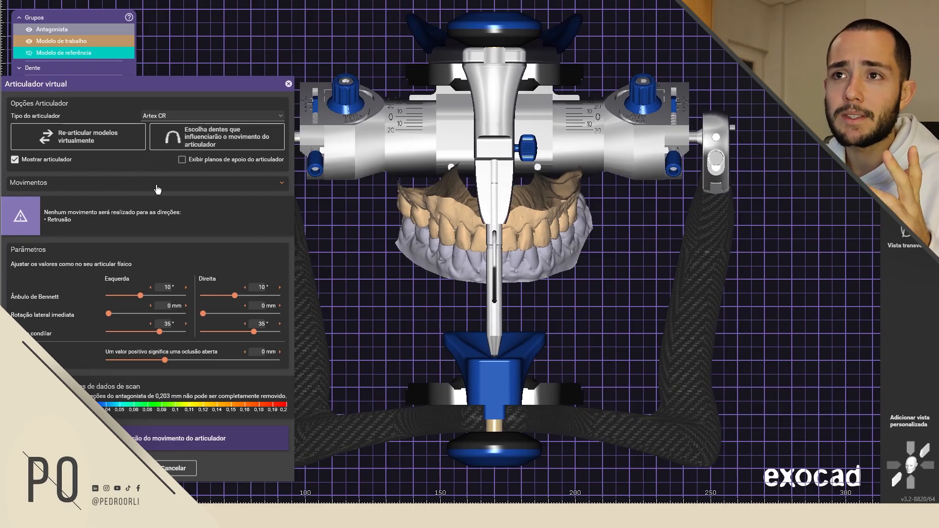
- Try marking upper anterior teeth with the partial option to exclude them from influencing the articulator movement
click(226, 149)
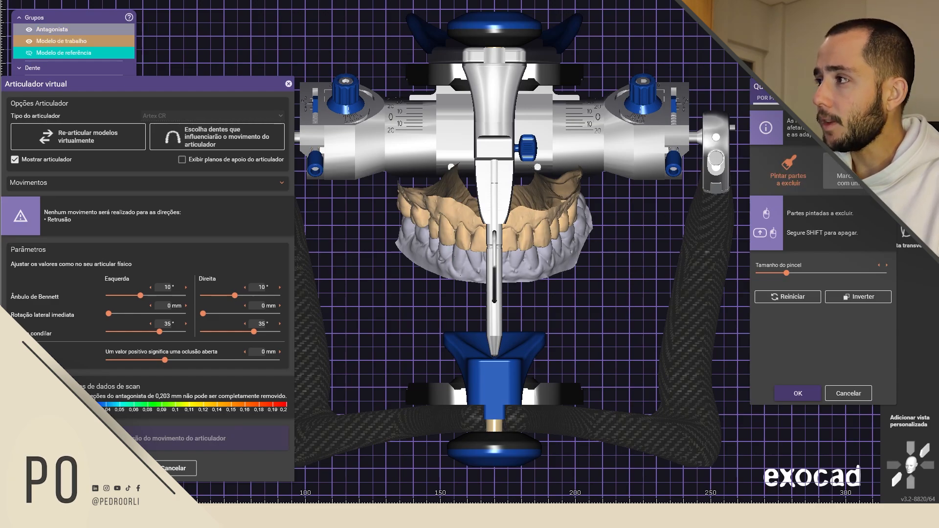
click(842, 179)
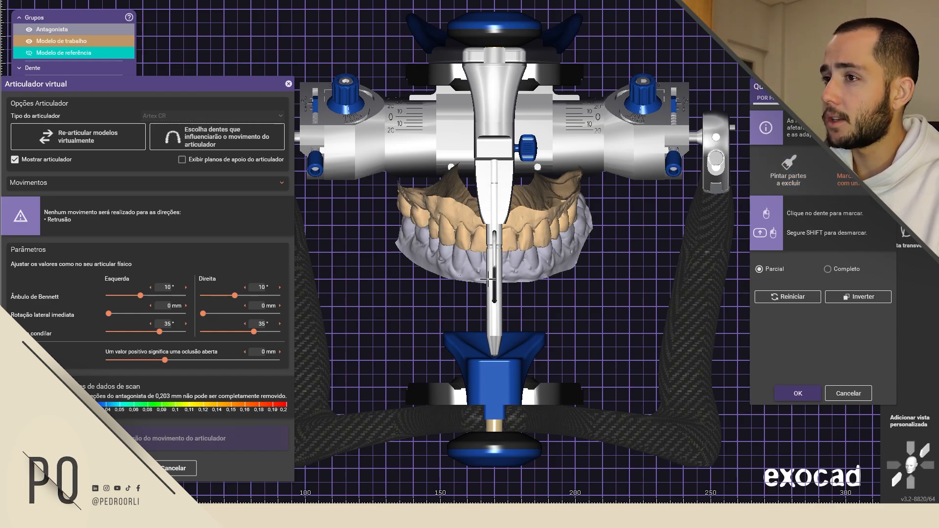
click(445, 231)
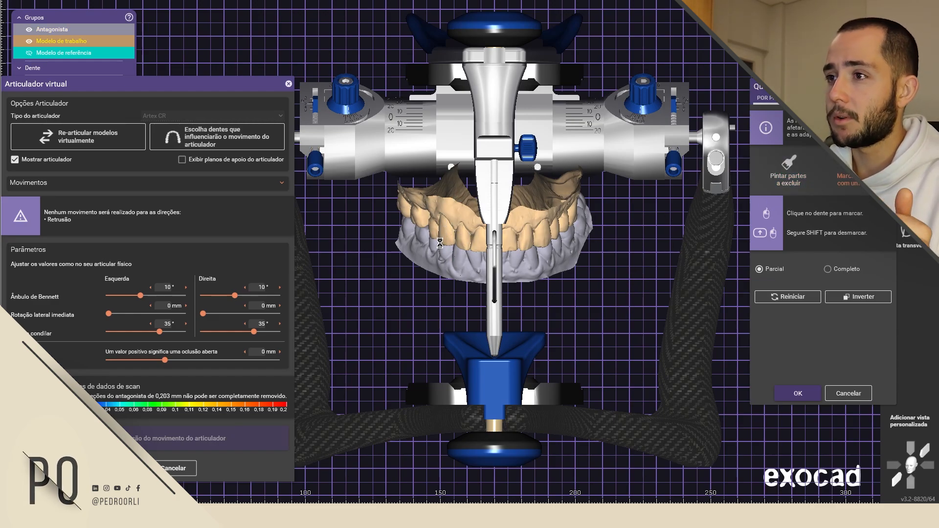
click(542, 235)
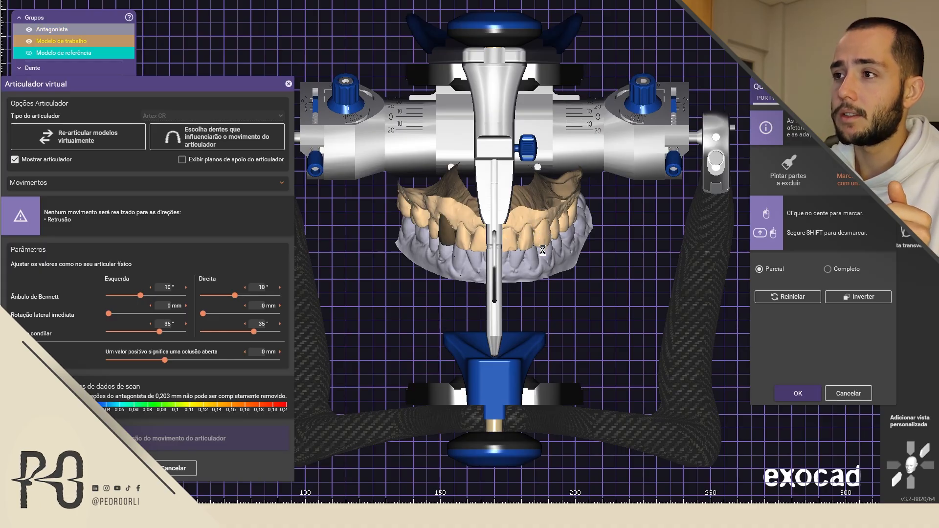
click(509, 241)
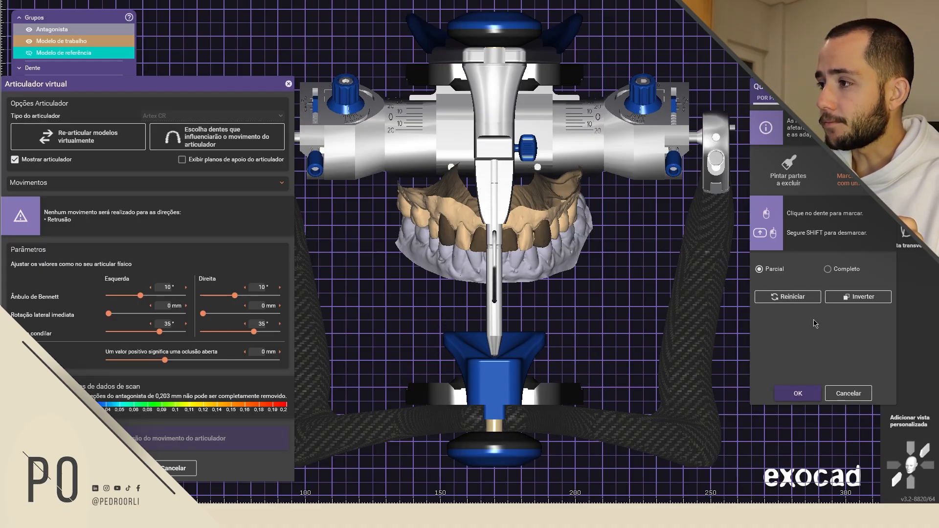
click(798, 395)
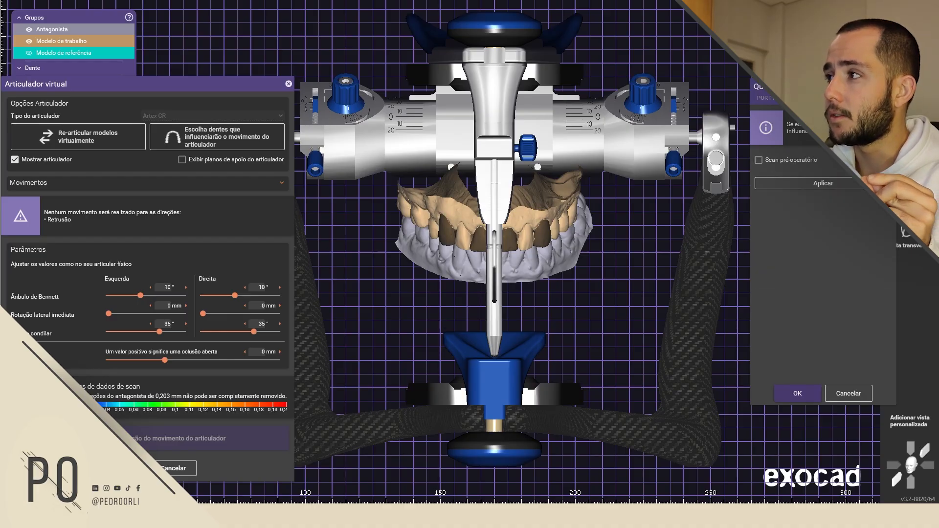
click(786, 98)
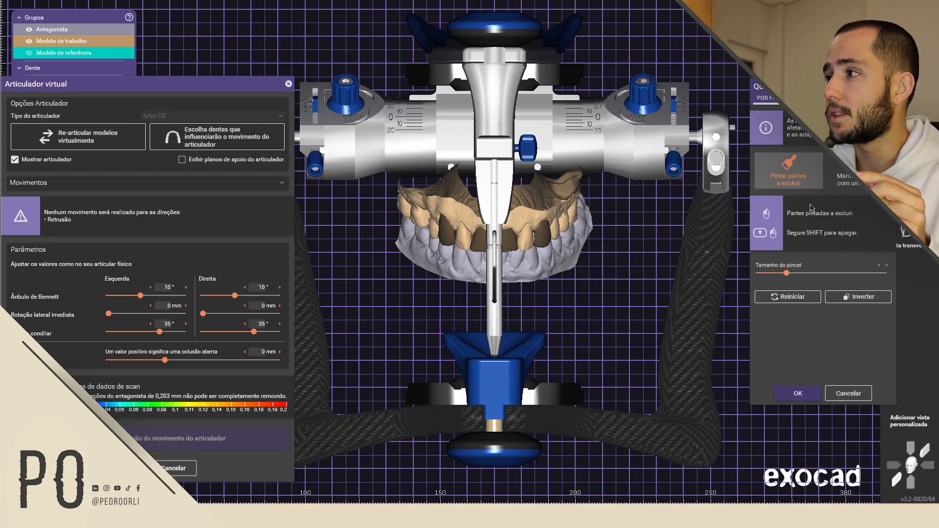
click(846, 399)
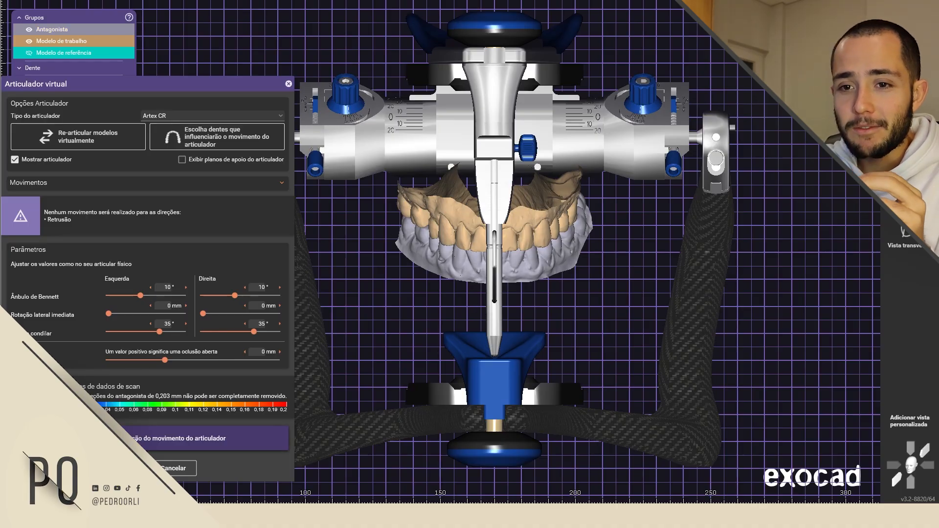
- Run the articulator movement simulation, accept the articulator settings and keep the raised bite position
click(142, 443)
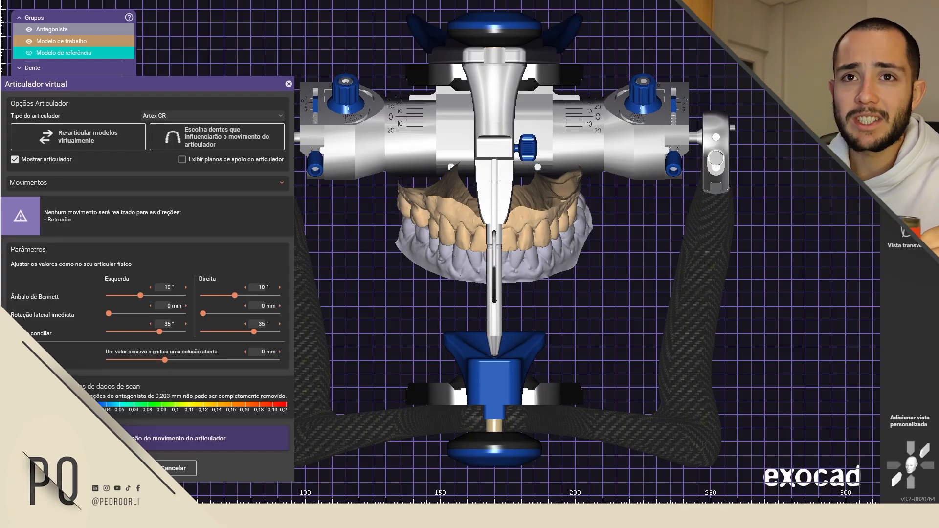
click(123, 468)
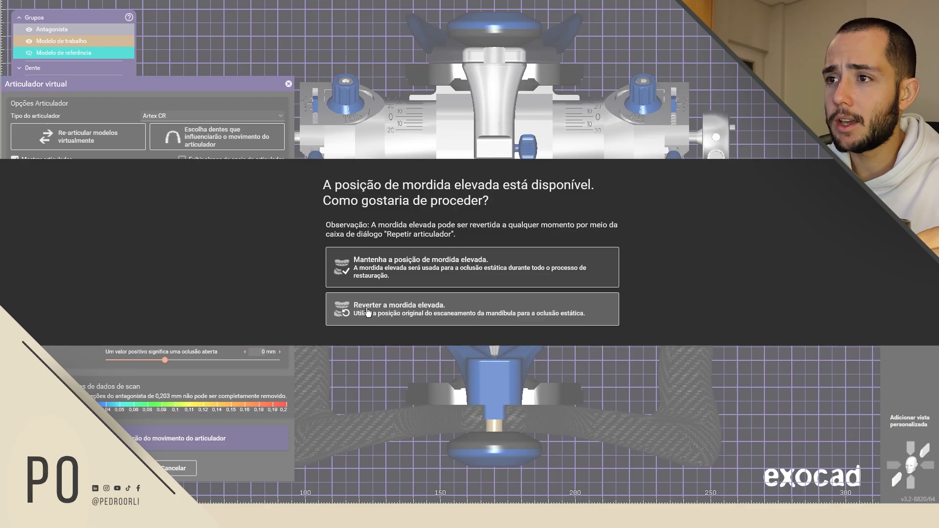
click(450, 272)
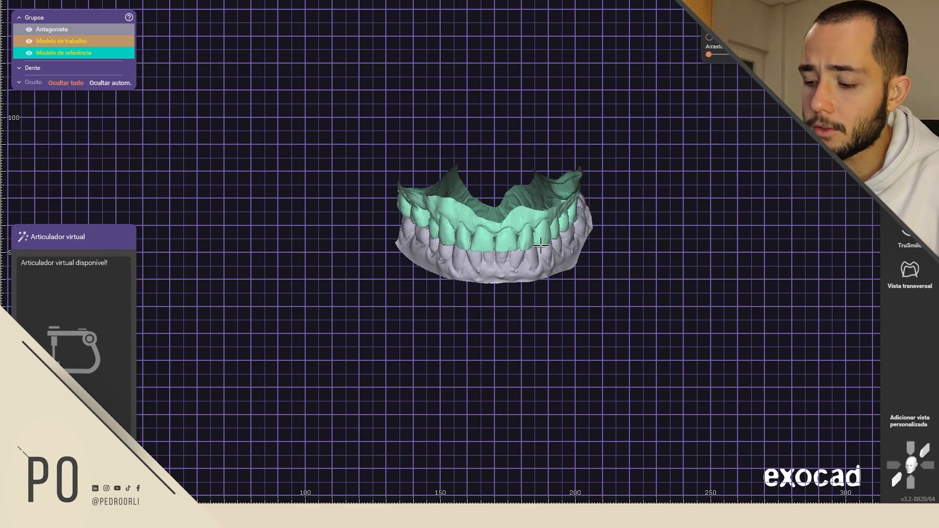
- Hide the reference model and simulate the first articulator movement while viewing the arches from the side
ctrl+scroll(540, 245, down, 5)
right_drag(598, 211, 678, 58)
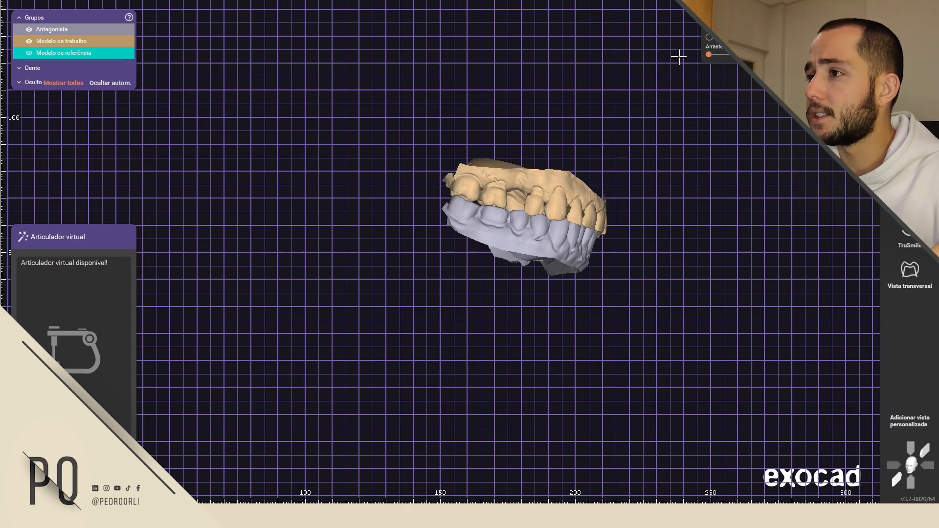
drag(709, 55, 763, 55)
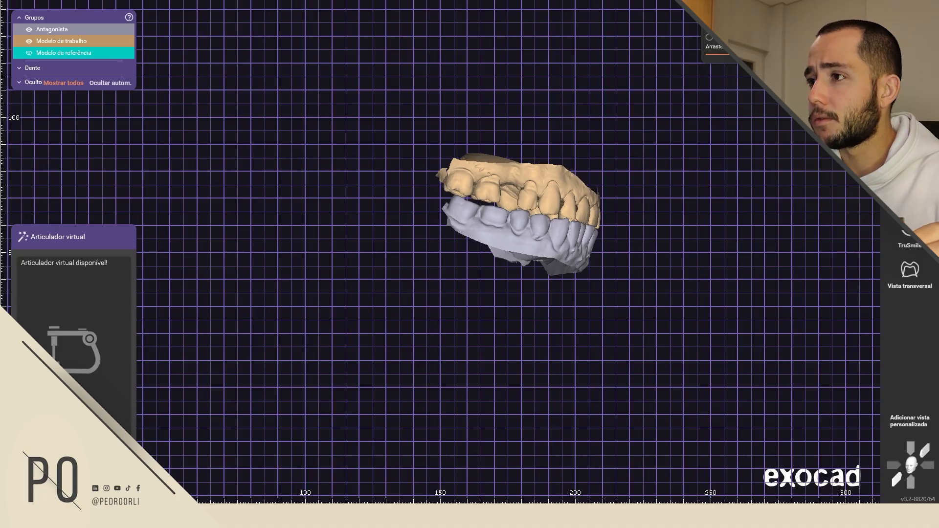
right_drag(630, 173, 617, 183)
- Simulate a lateral articulator movement and examine the separation between the upper and lower teeth up close
click(712, 38)
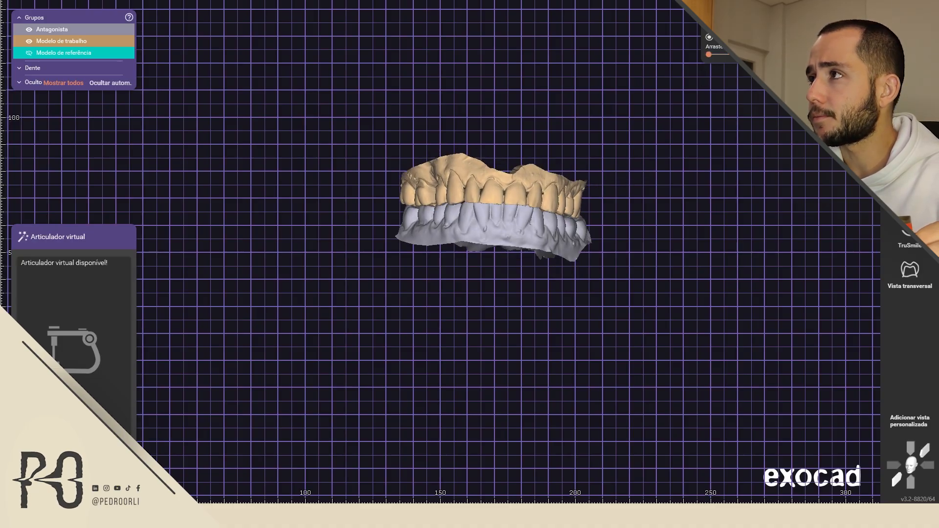
drag(709, 54, 763, 55)
right_drag(518, 178, 500, 178)
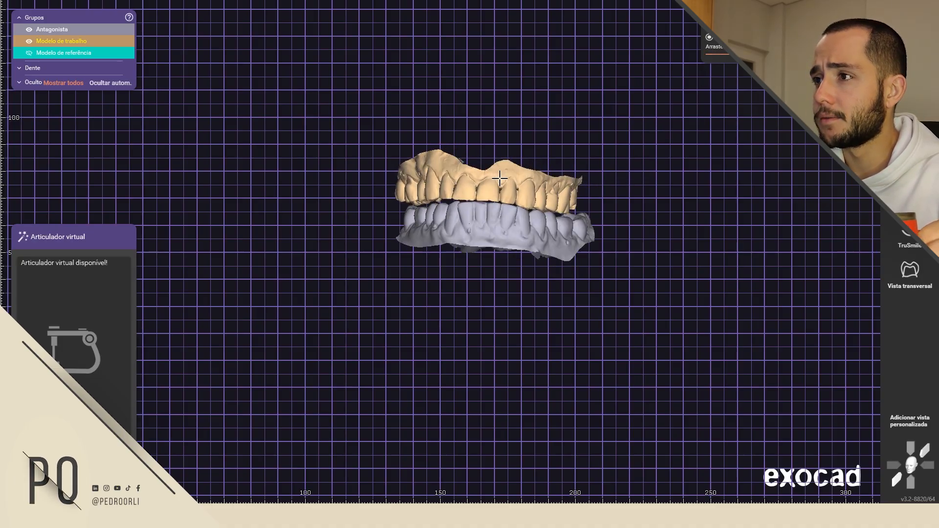
scroll(507, 203, up, 5)
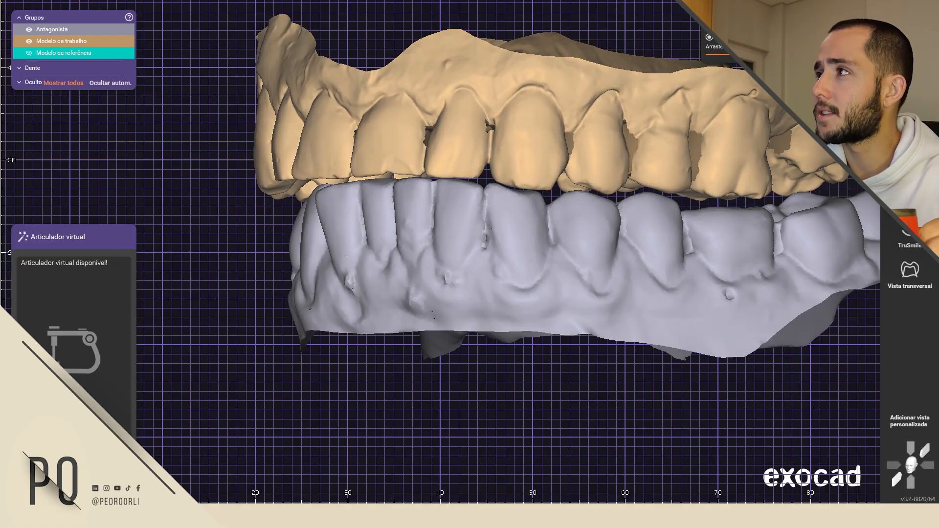
- Run the articulator movement back and forth while examining the posterior tooth contacts on the patient's right side
right_drag(636, 141, 827, 142)
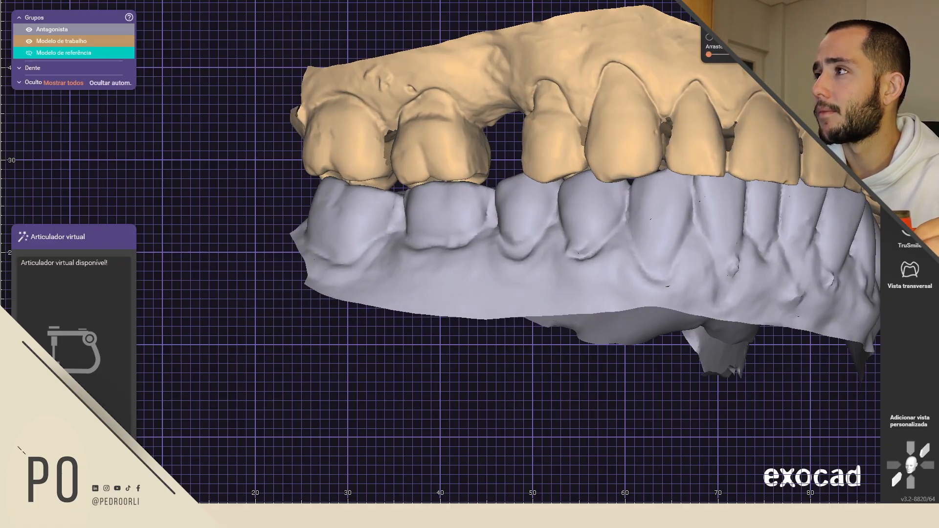
mouse_move(708, 55)
mouse_down()
mouse_move(758, 56)
mouse_move(670, 54)
mouse_move(724, 60)
mouse_move(696, 58)
mouse_up()
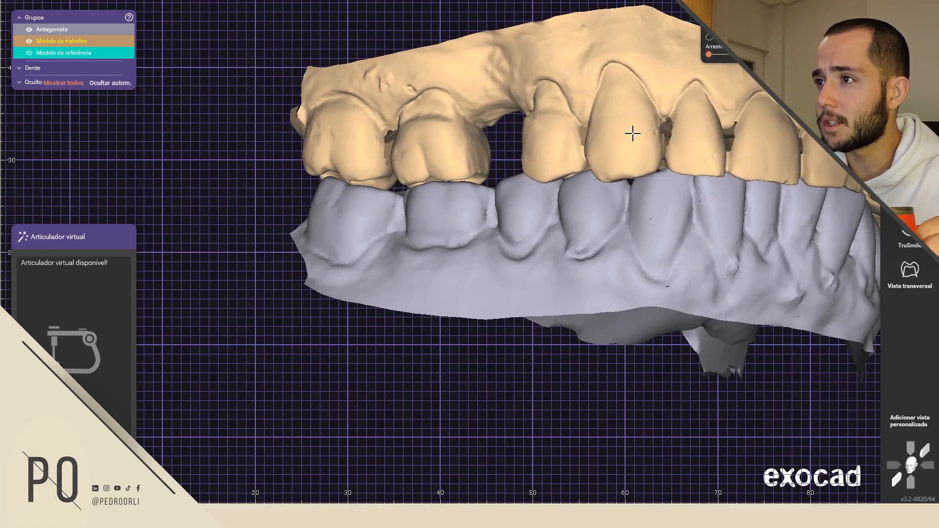
right_drag(592, 149, 632, 134)
scroll(632, 135, up, 10)
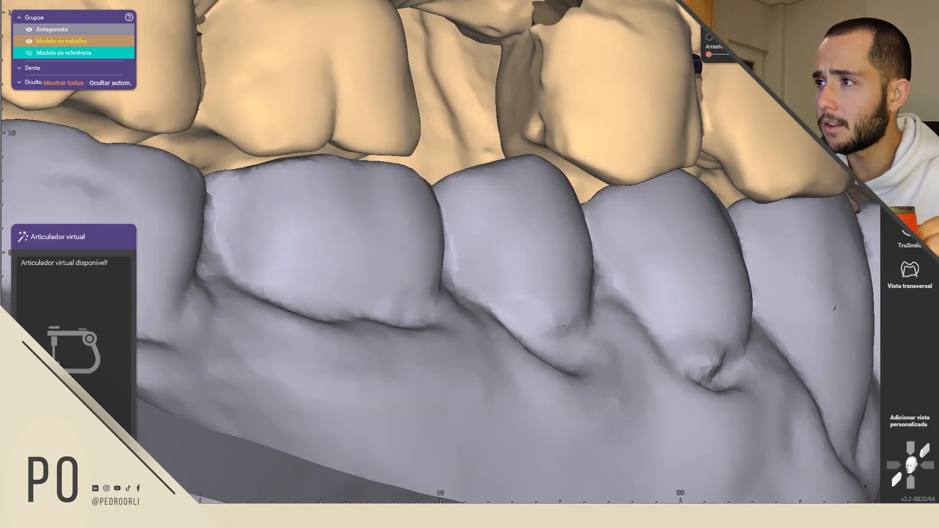
drag(709, 55, 682, 61)
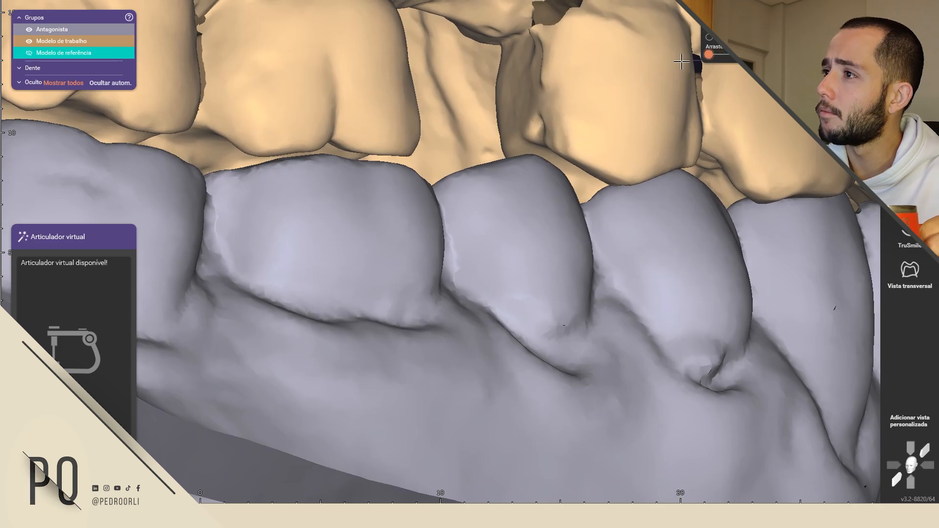
right_drag(653, 164, 614, 152)
scroll(614, 152, down, 10)
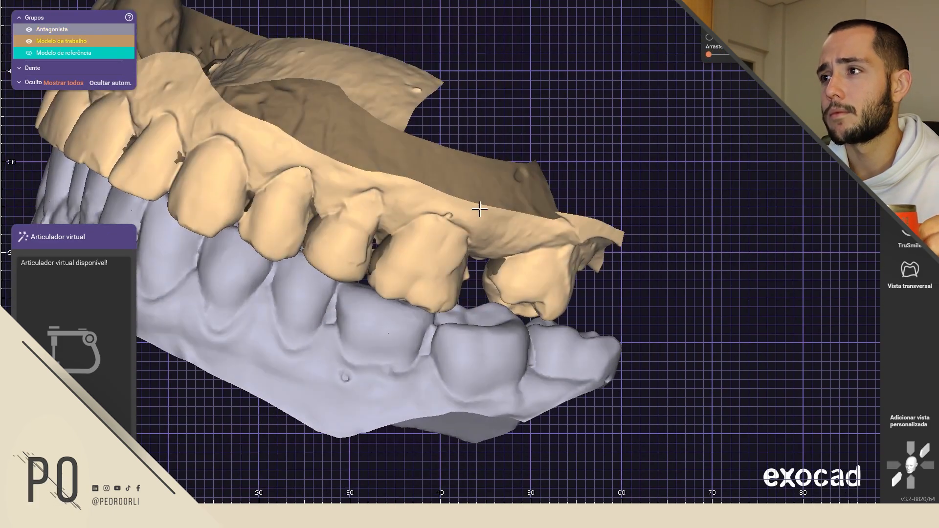
- Simulate the articulator movement again and examine the arches from the patient's left side, from below and from the front
right_drag(479, 209, 479, 209)
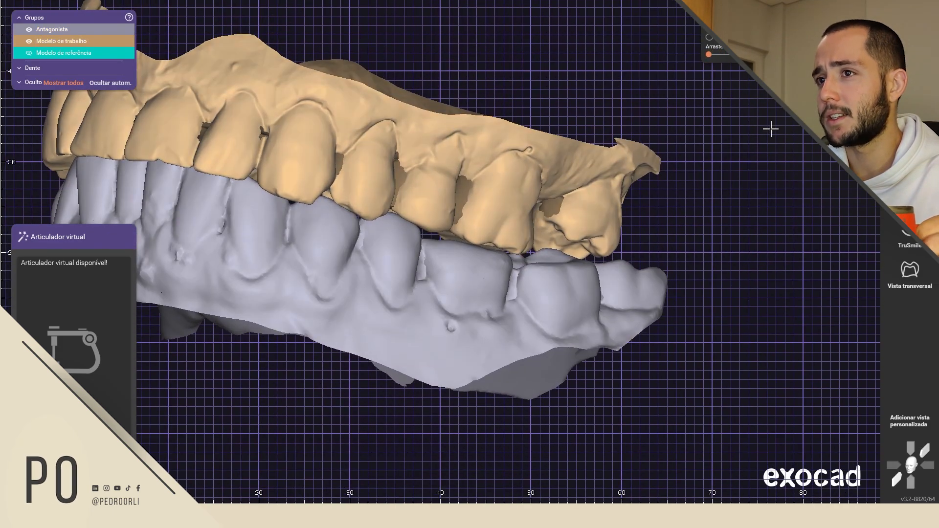
drag(709, 54, 731, 77)
right_drag(417, 225, 417, 225)
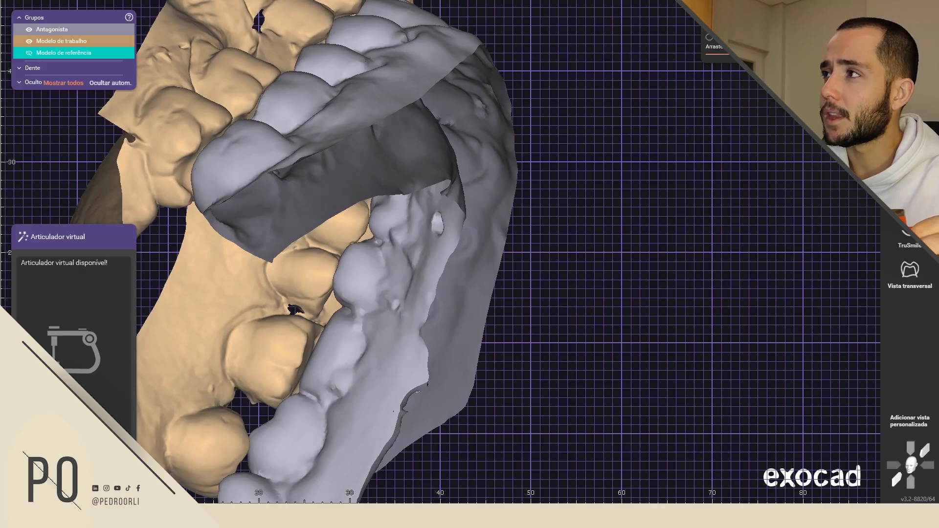
drag(730, 55, 741, 57)
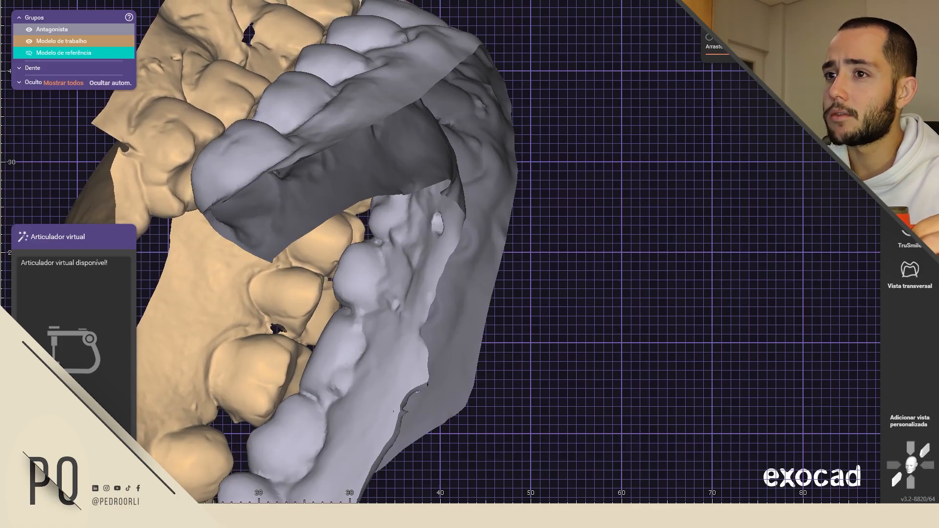
right_drag(506, 155, 506, 154)
scroll(506, 155, down, 4)
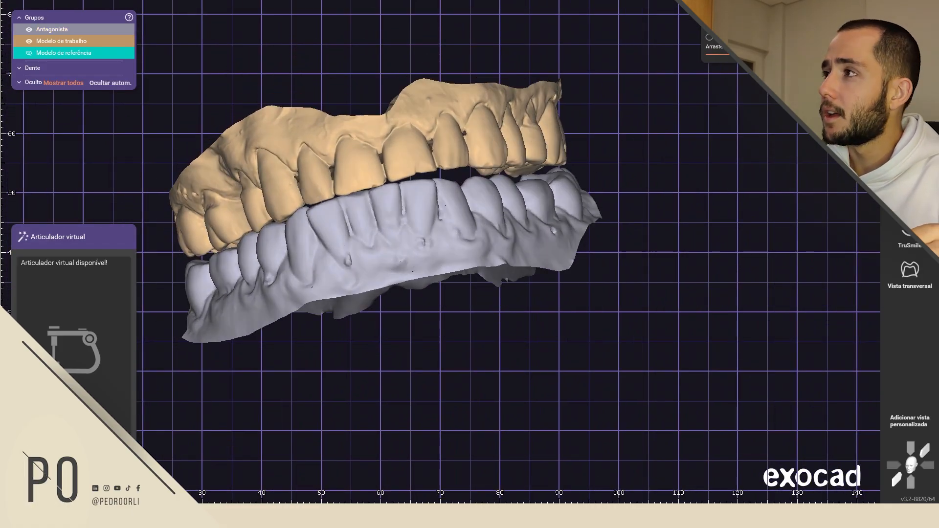
- Return the simulated articulator movement to its starting position so the upper and lower arches close together
drag(743, 56, 709, 81)
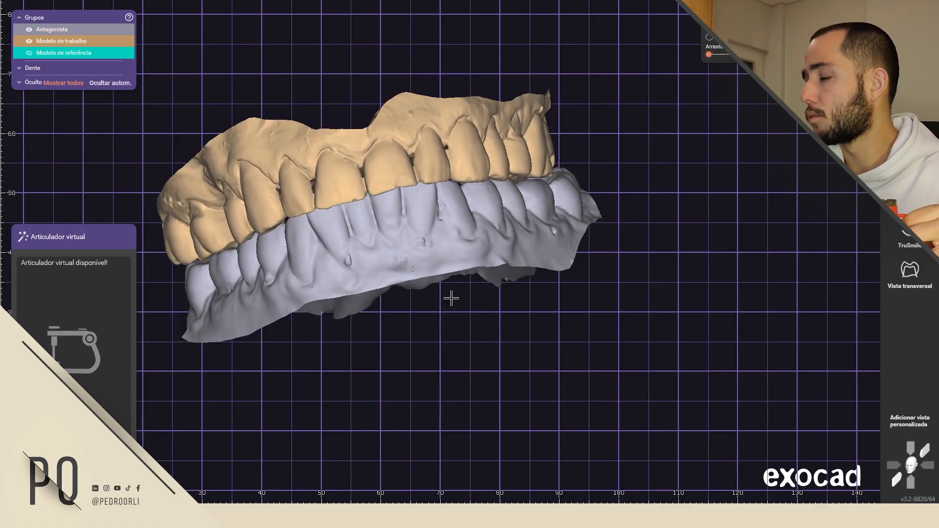
right_drag(451, 298, 523, 361)
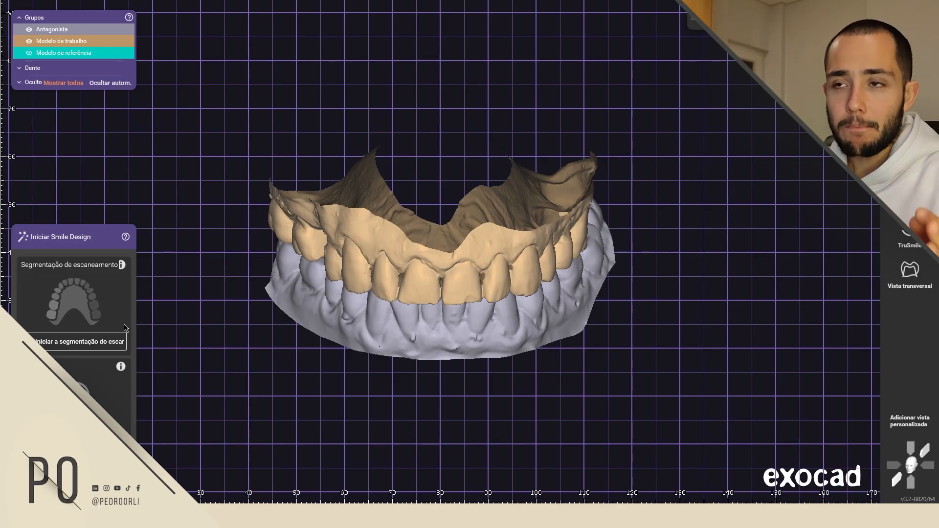
- Start the smile design scan segmentation and try displaying only the working model in place of the reference model
click(93, 340)
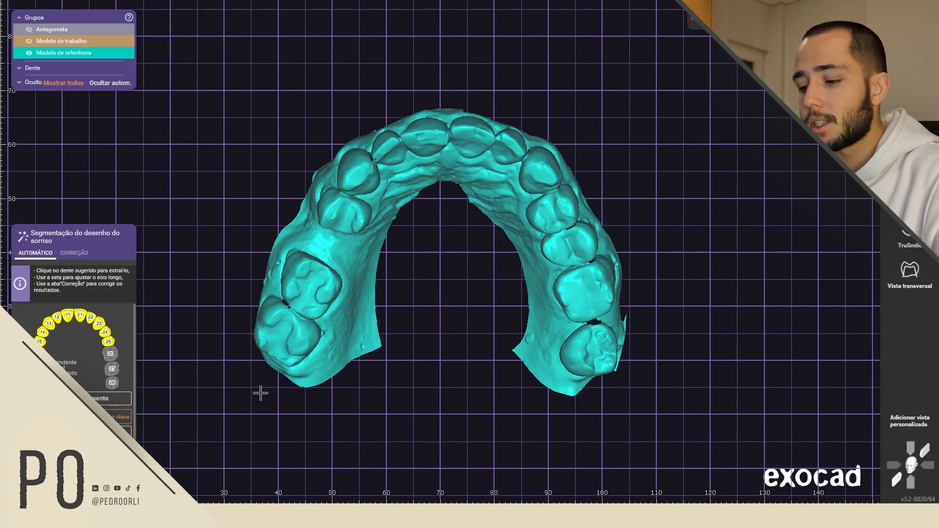
key(3)
key(2)
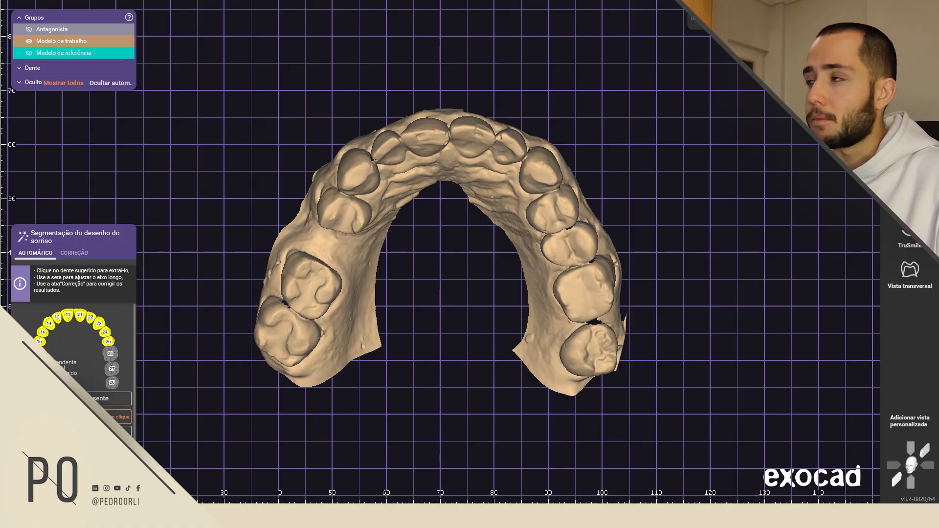
right_click(436, 125)
click(547, 414)
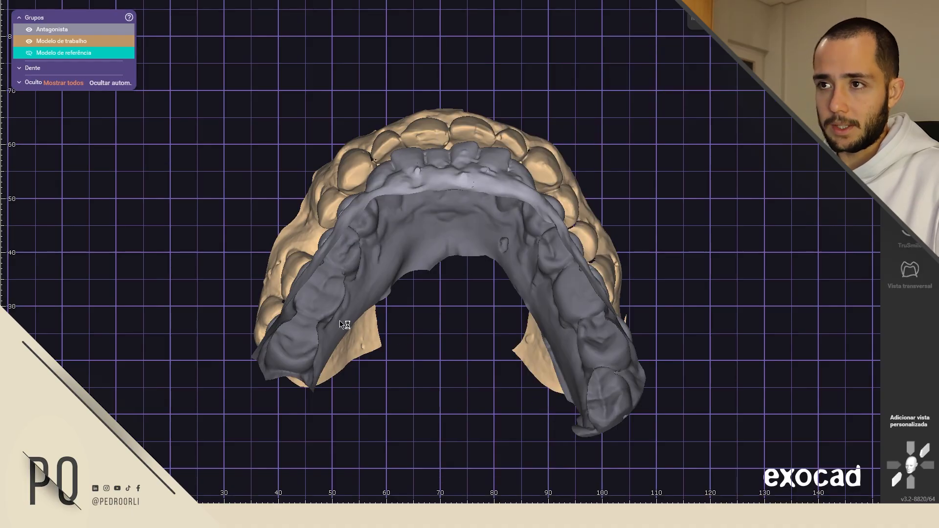
- Show only the working model beside the segmentation dialog and enable using the segmented teeth as restoration models
drag(62, 299, 438, 94)
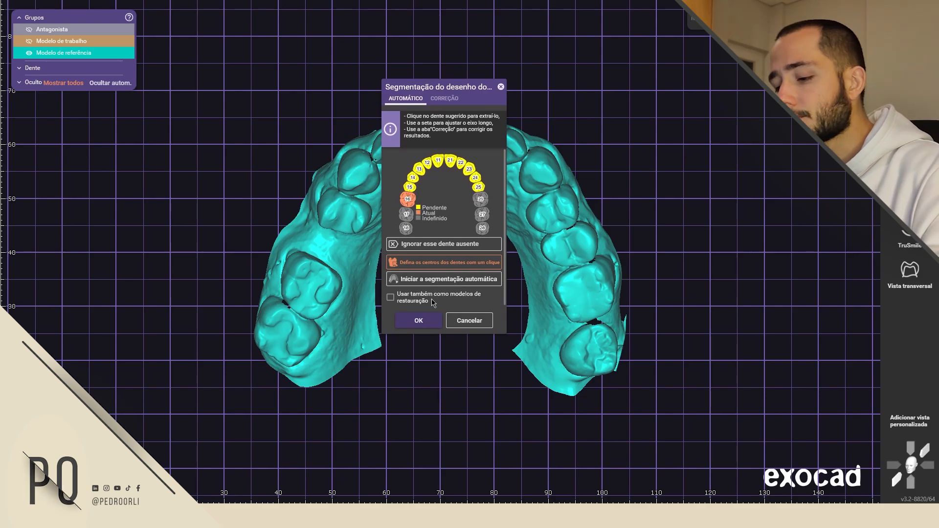
key(3)
key(3)
key(3)
key(2)
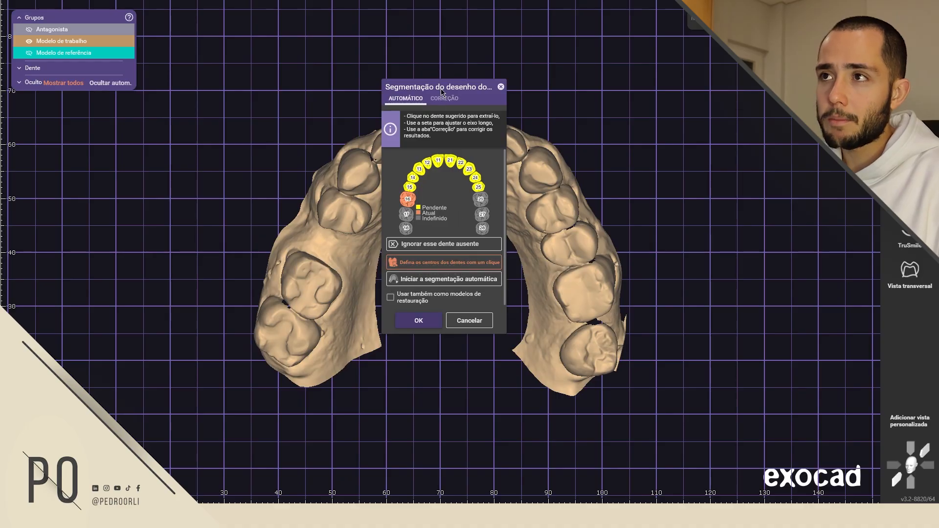
drag(439, 102, 464, 234)
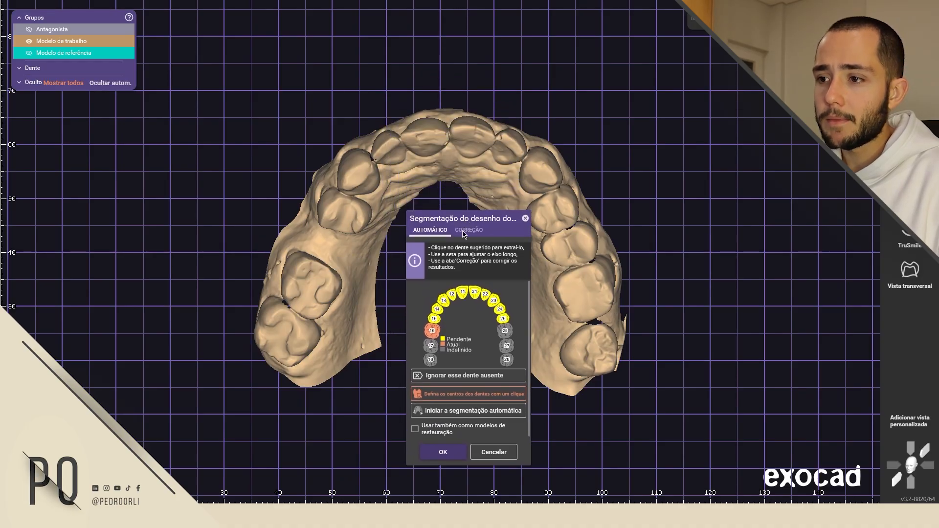
click(440, 439)
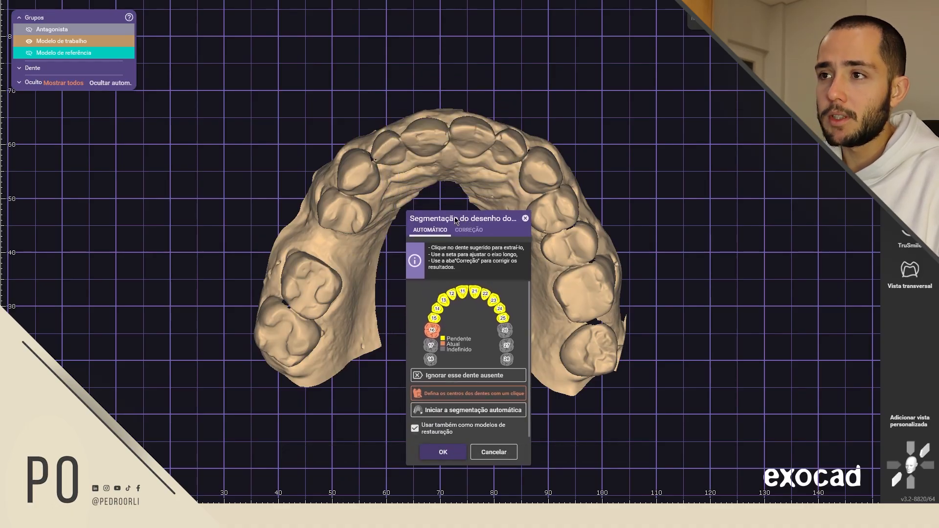
- Clear the arch from the segmentation dialog, check the correction options, and segment tooth 16 in automatic mode
drag(457, 218, 436, 235)
scroll(437, 166, down, 2)
middle_drag(437, 166, 438, 113)
scroll(359, 212, up, 3)
scroll(366, 177, down, 1)
right_drag(366, 177, 345, 211)
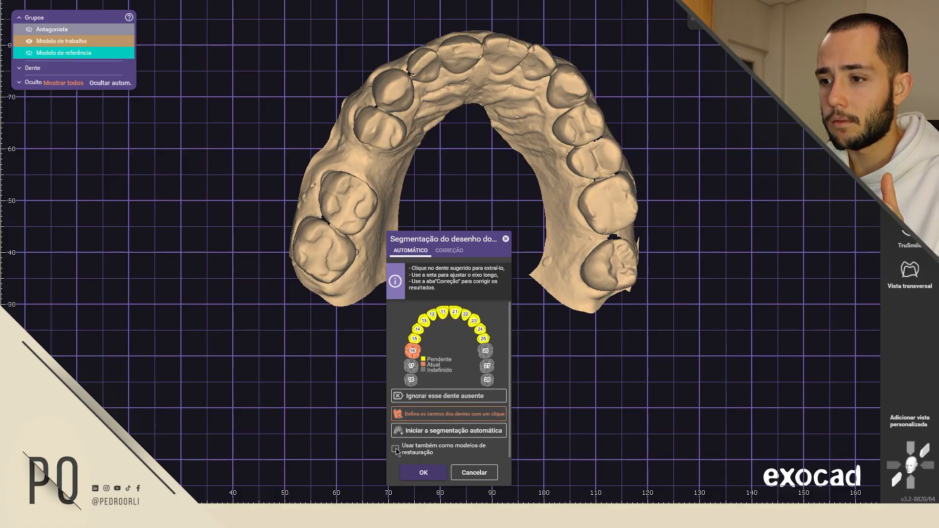
click(448, 251)
click(411, 251)
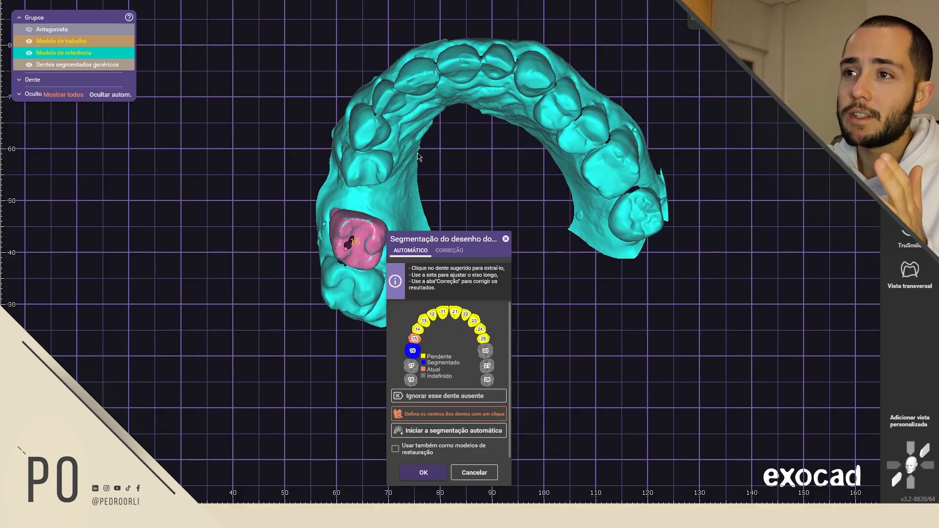
- Examine segmented tooth 16 on the reference model and enable using the segmented teeth as restoration models again
right_drag(440, 181, 441, 181)
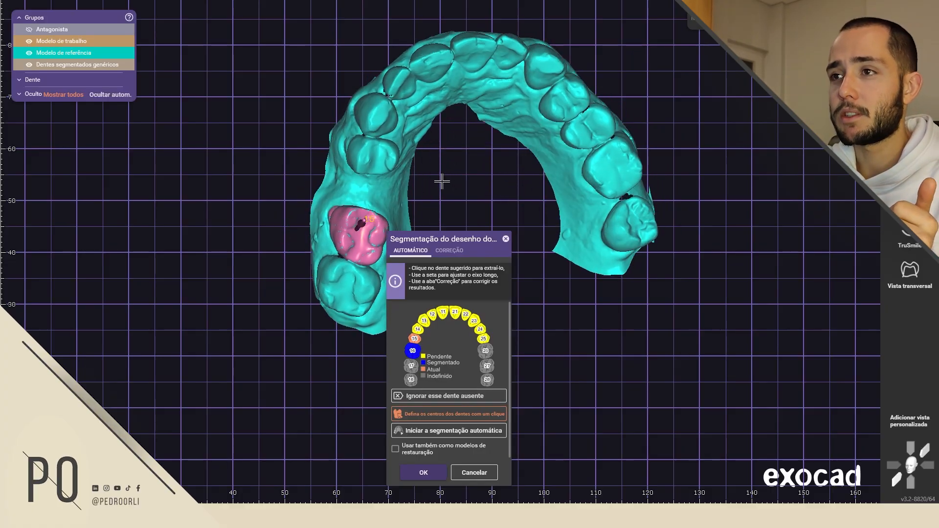
middle_drag(441, 181, 359, 178)
mouse_move(359, 178)
right_down()
mouse_move(382, 171)
mouse_move(447, 192)
mouse_move(442, 185)
right_up()
middle_drag(442, 185, 403, 184)
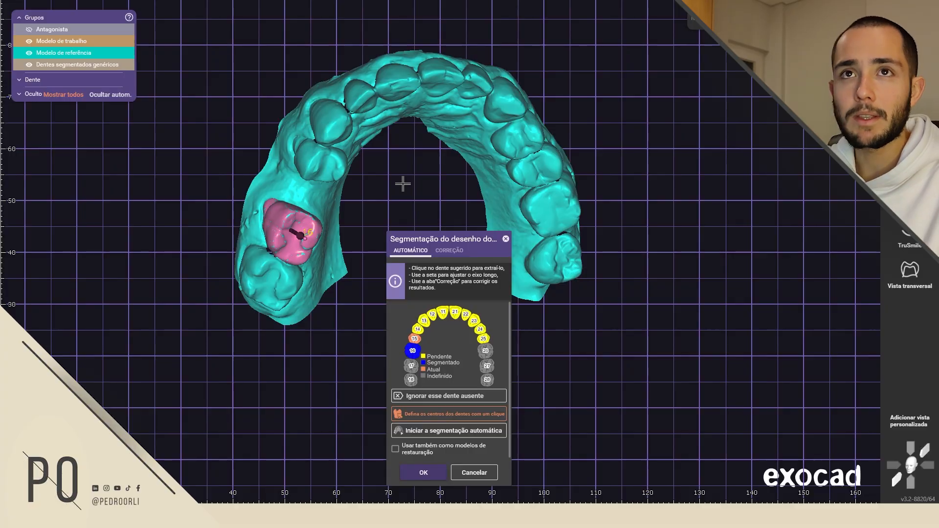
right_drag(392, 194, 390, 190)
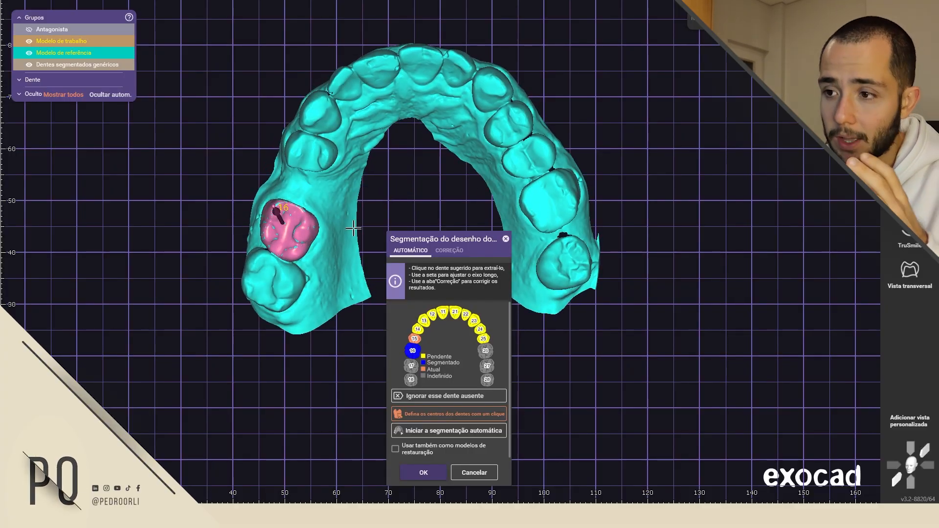
click(397, 449)
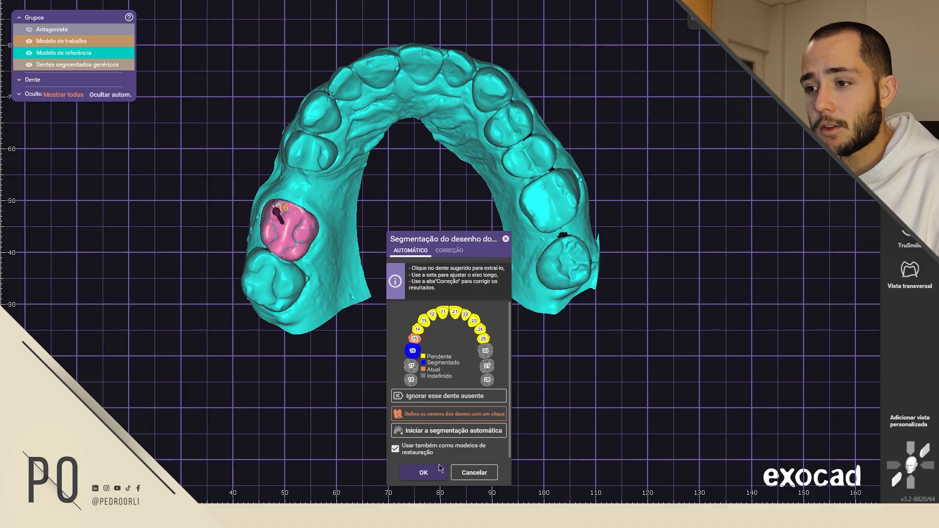
right_drag(316, 187, 315, 168)
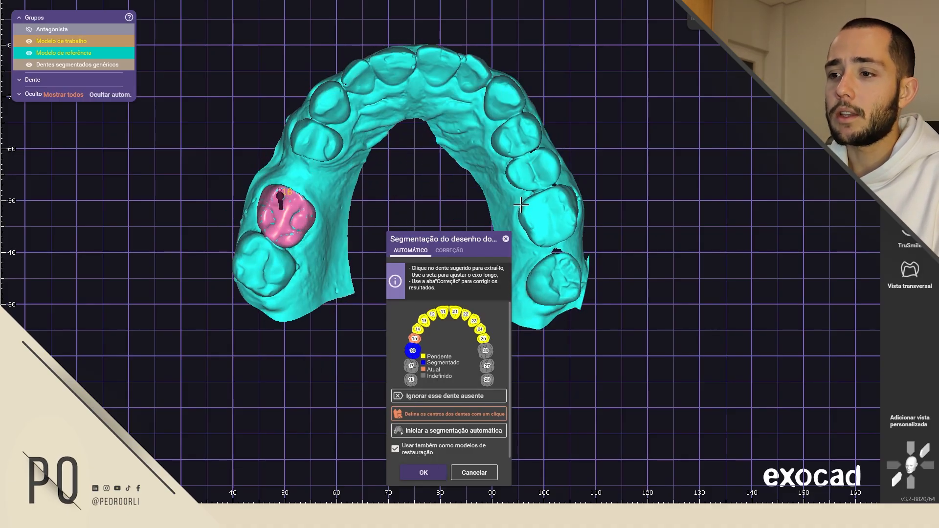
click(444, 415)
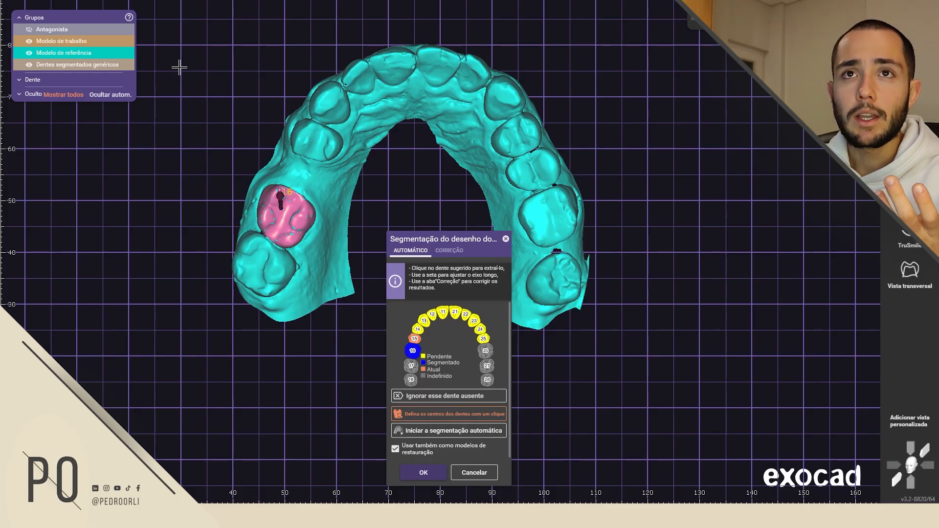
- Inspect segmented tooth 16 in isolation and against the reference model, and cancel the scan segmentation
click(29, 53)
click(29, 41)
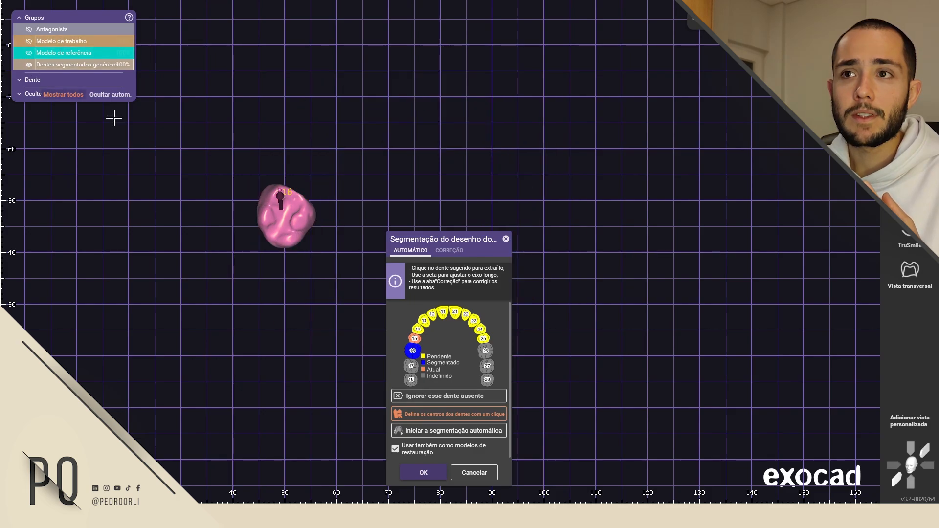
right_drag(274, 157, 292, 193)
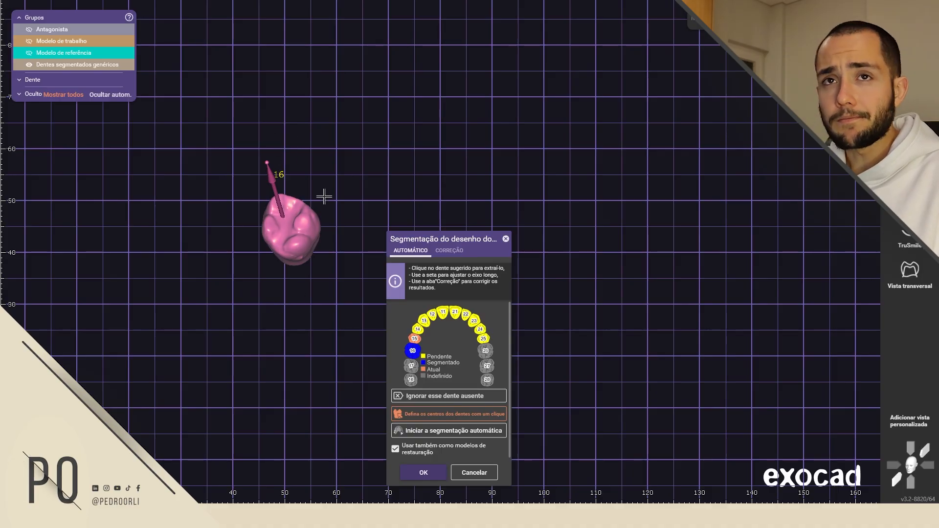
click(29, 53)
right_drag(419, 122, 433, 152)
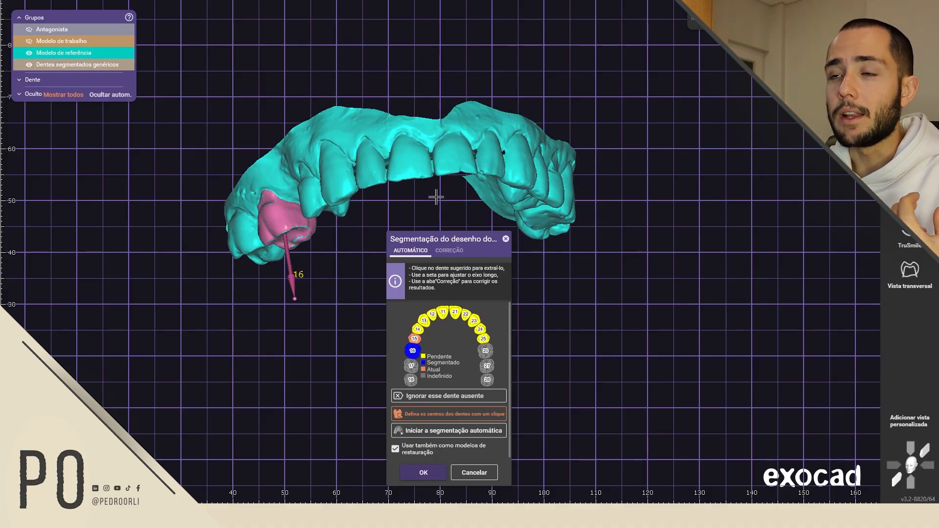
right_drag(436, 197, 433, 183)
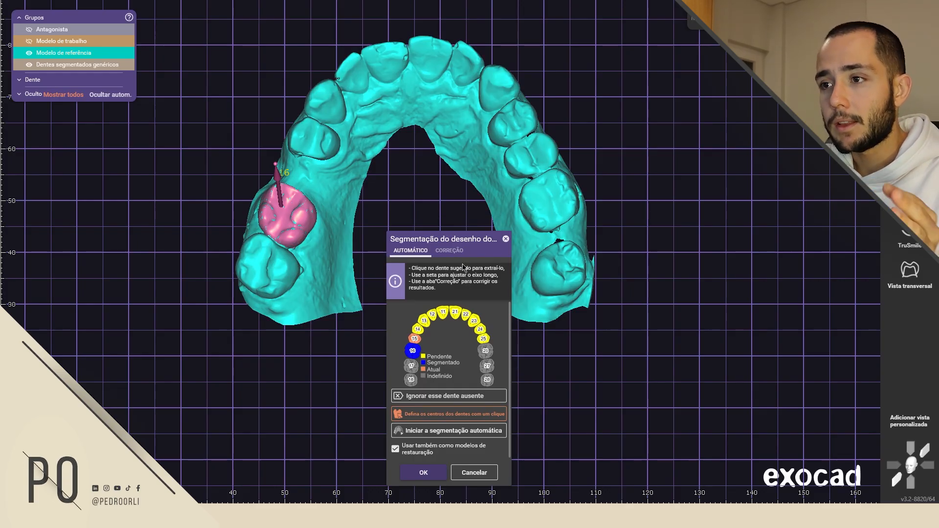
click(486, 472)
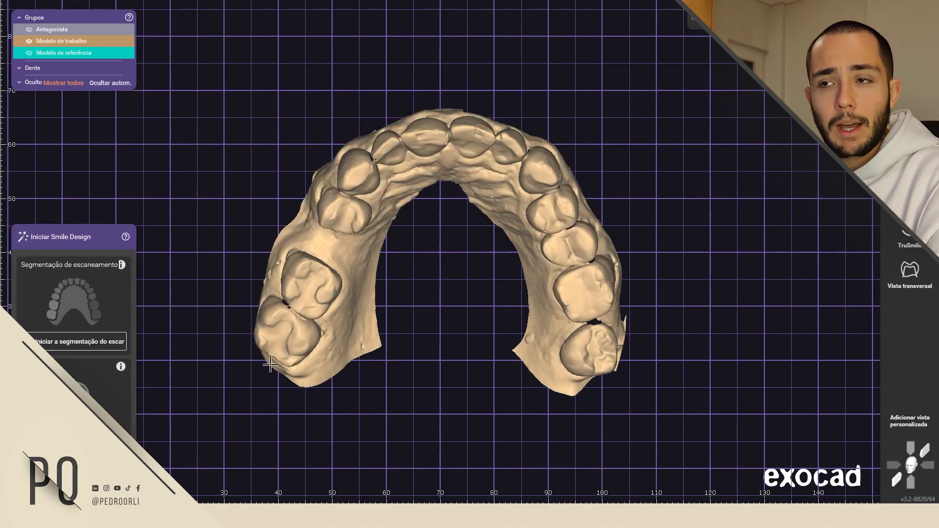
- Show the working model together with the antagonist from the front and save the scene
click(896, 481)
click(895, 487)
key(ctrl+a)
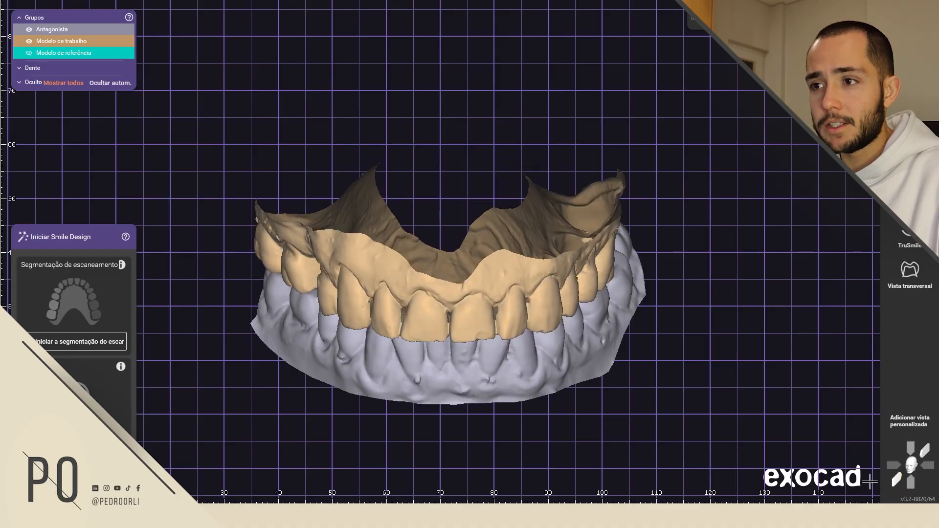
middle_drag(503, 370, 532, 292)
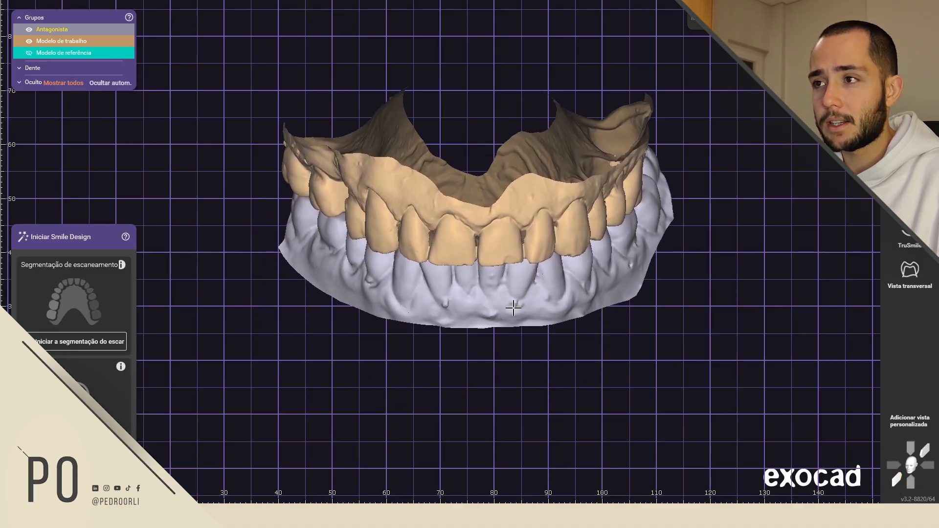
key(ctrl+s)
click(479, 202)
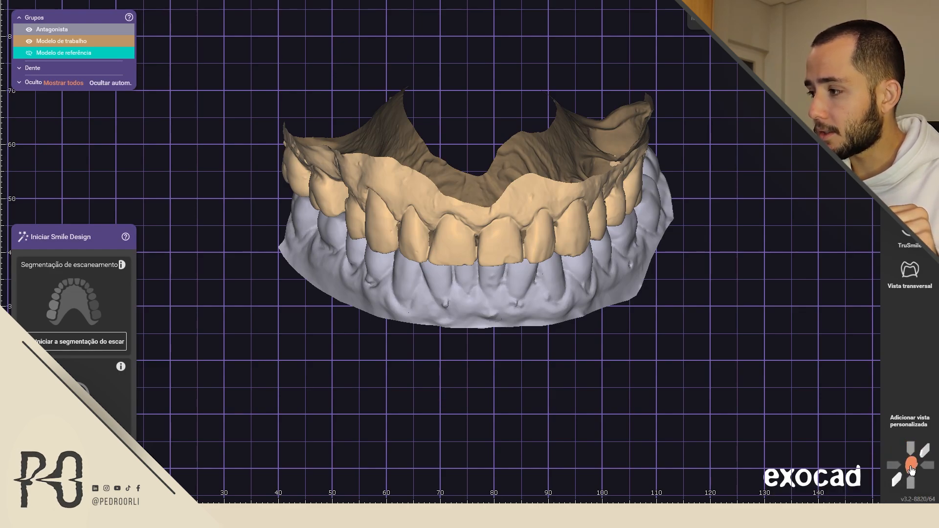
- Restore the default view of both arches, centre them up close, and save the scene again
click(897, 482)
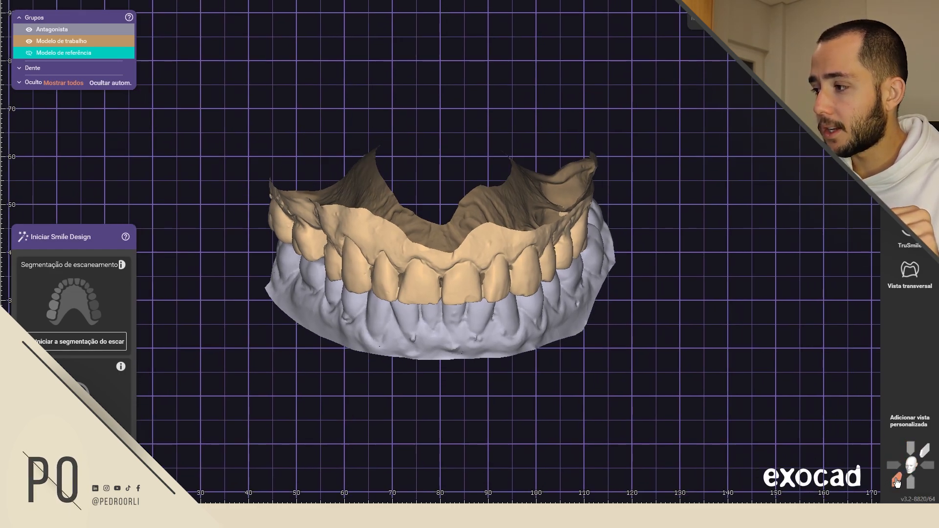
scroll(599, 364, up, 3)
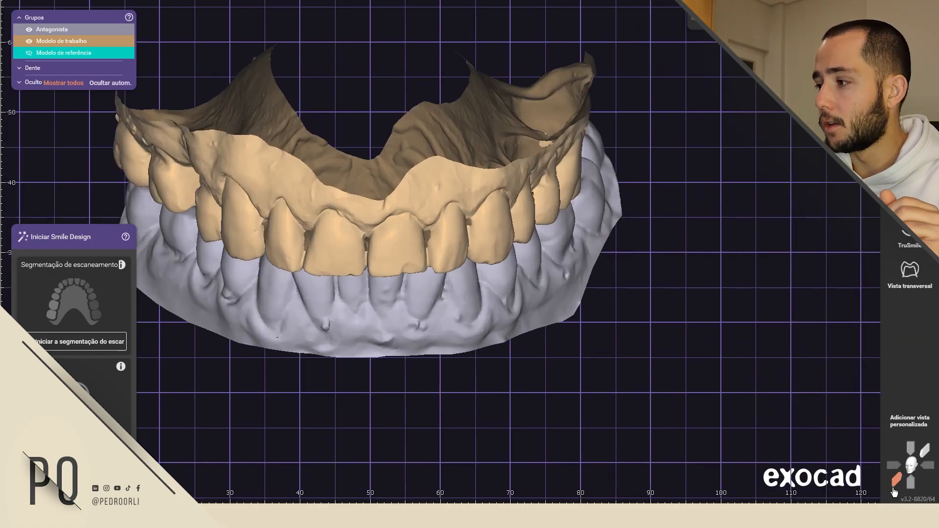
scroll(595, 390, down, 3)
middle_drag(532, 390, 607, 435)
scroll(589, 331, up, 4)
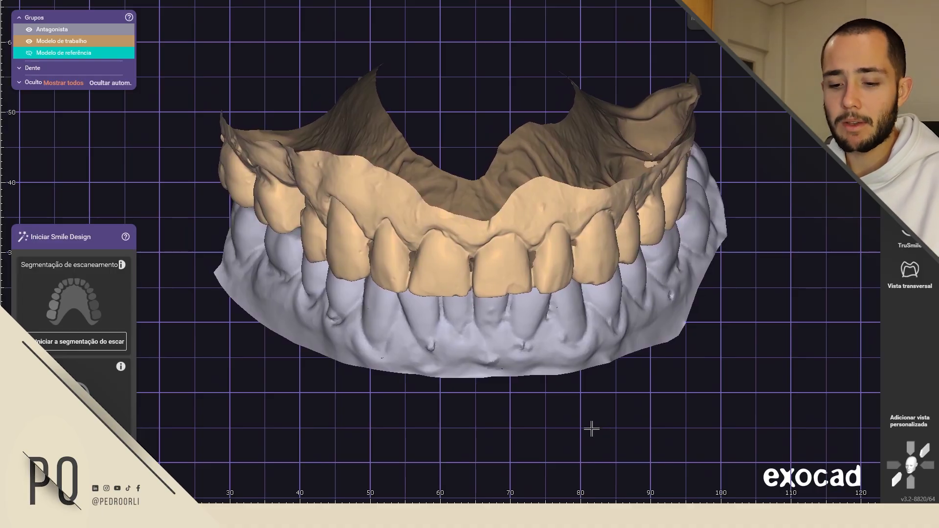
key(ctrl+s)
click(462, 215)
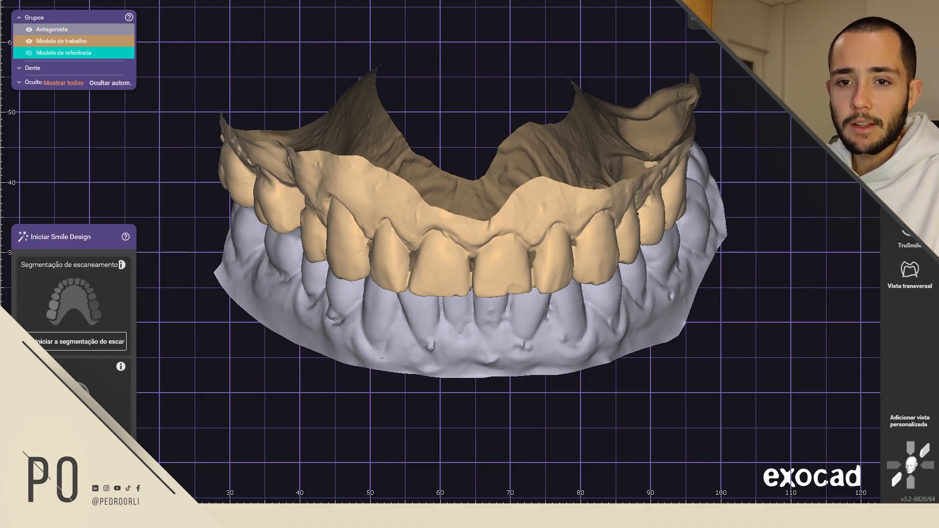
- Start the Smile Creator image setup and load the front-view image of both arches through manual image management
click(81, 442)
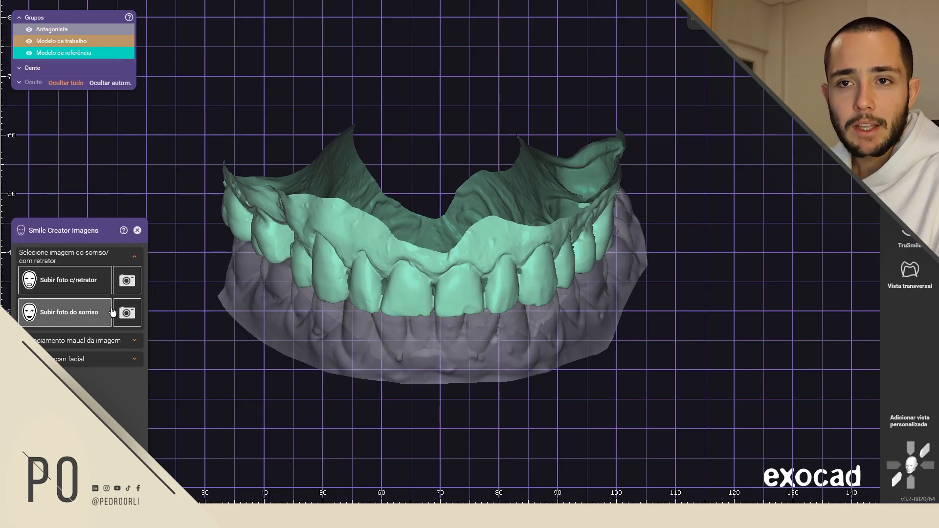
click(120, 341)
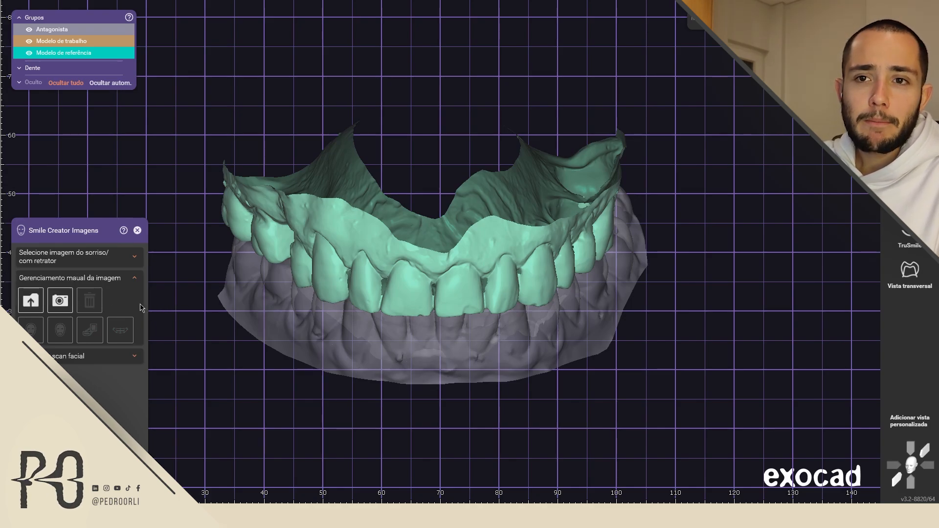
click(80, 357)
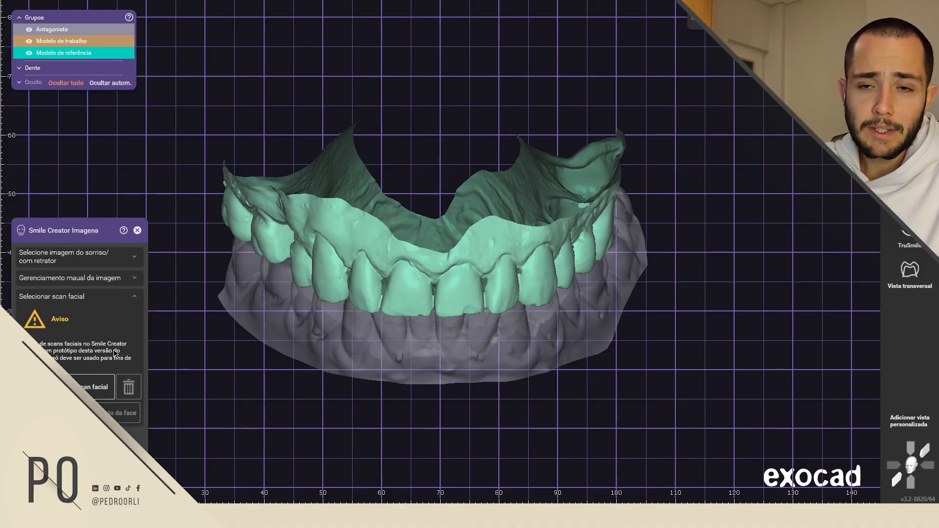
click(121, 299)
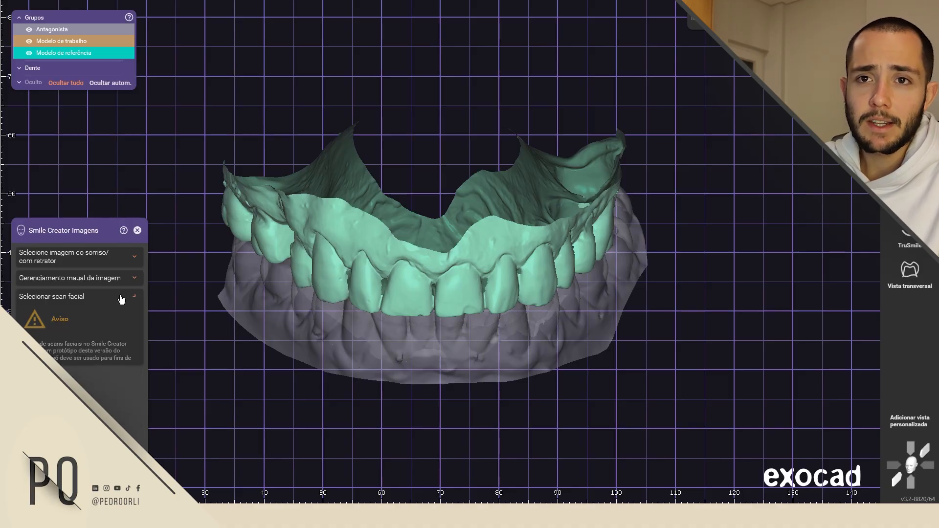
click(121, 258)
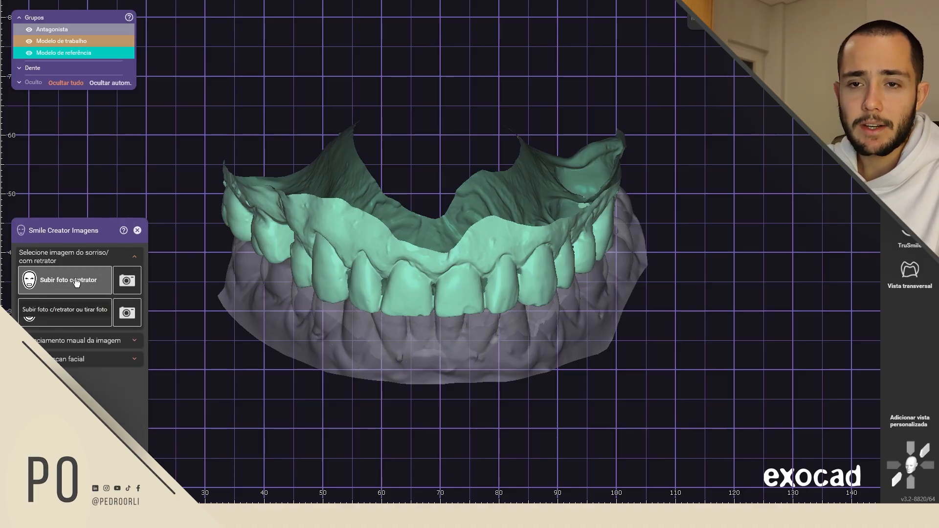
click(81, 324)
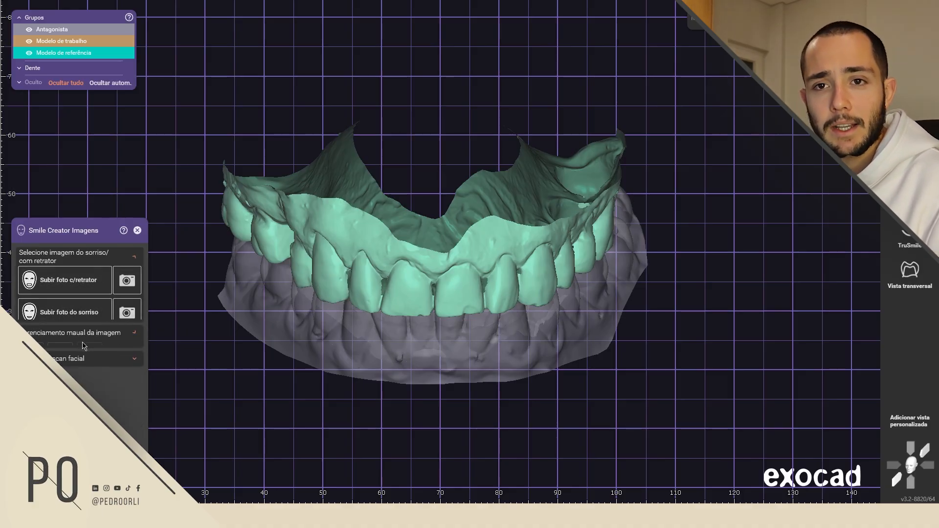
click(31, 300)
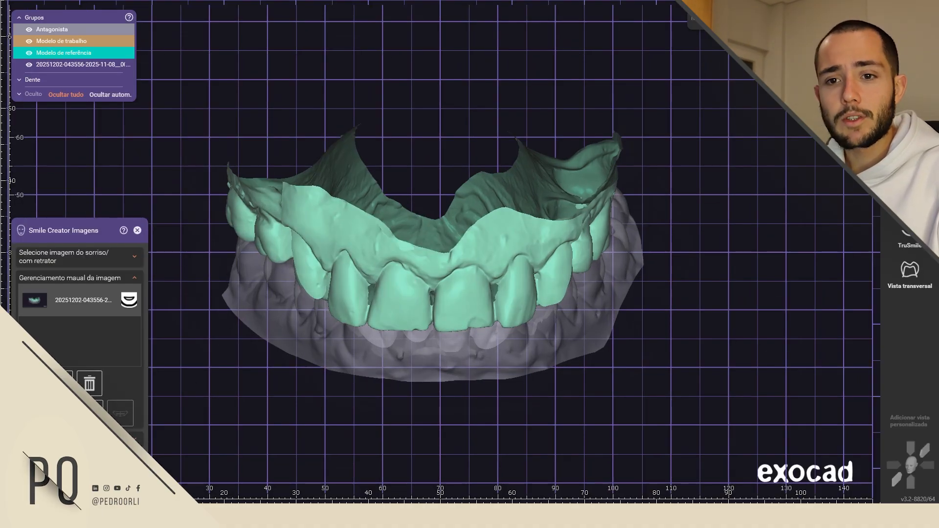
- Frame the arches in the scan and image views and hide the reference model so the working model shows
scroll(246, 392, up, 2)
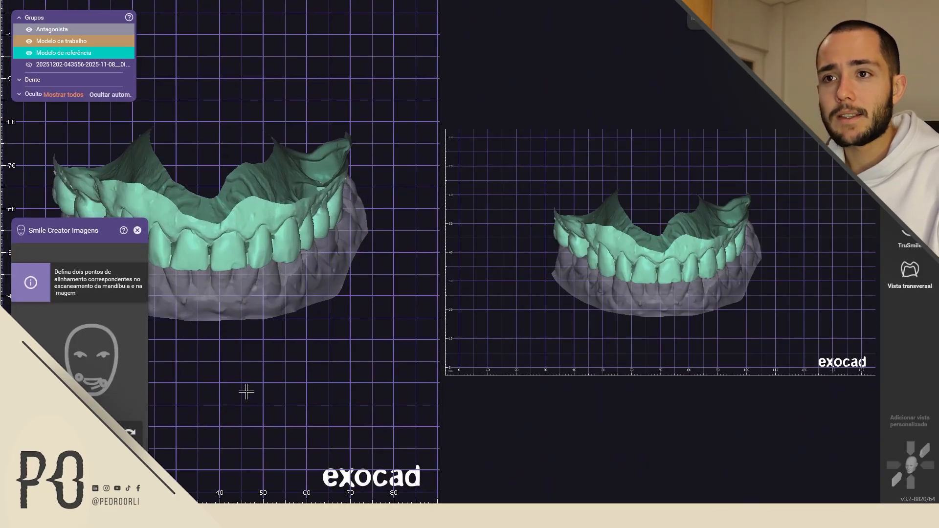
middle_drag(246, 392, 330, 413)
scroll(713, 327, up, 3)
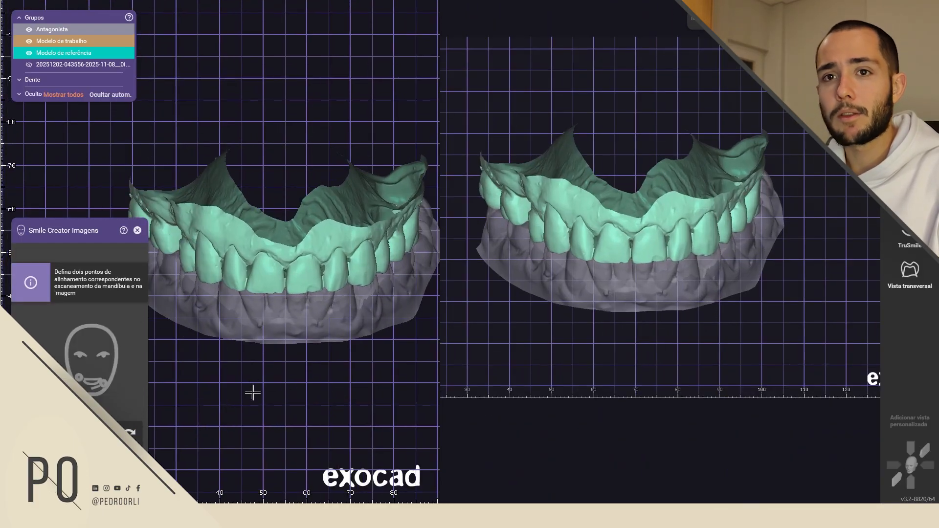
middle_drag(261, 392, 248, 389)
ctrl+middle_click(327, 274)
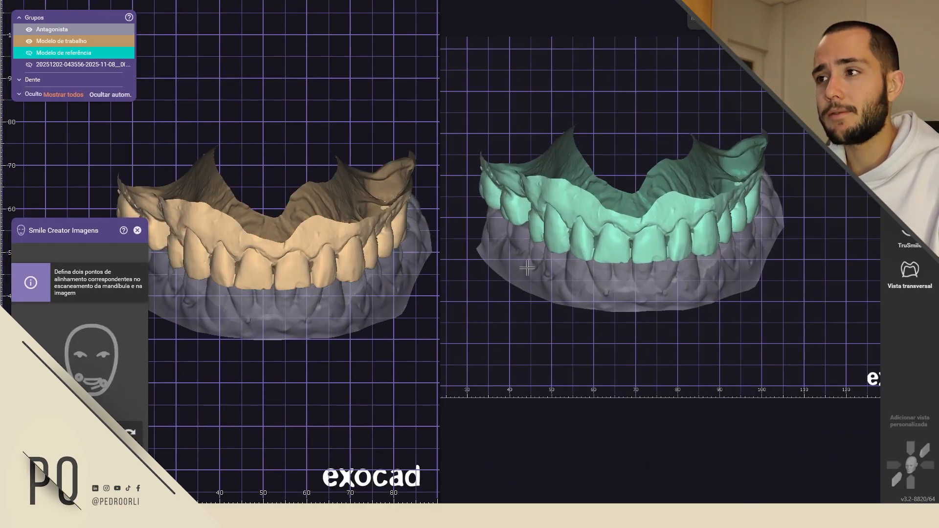
- Place the first pair of alignment points on the lower edge of the patient's upper right canine, in the scan and the image
scroll(266, 299, up, 3)
middle_drag(266, 299, 190, 311)
scroll(234, 313, down, 3)
scroll(209, 266, up, 3)
scroll(191, 311, up, 5)
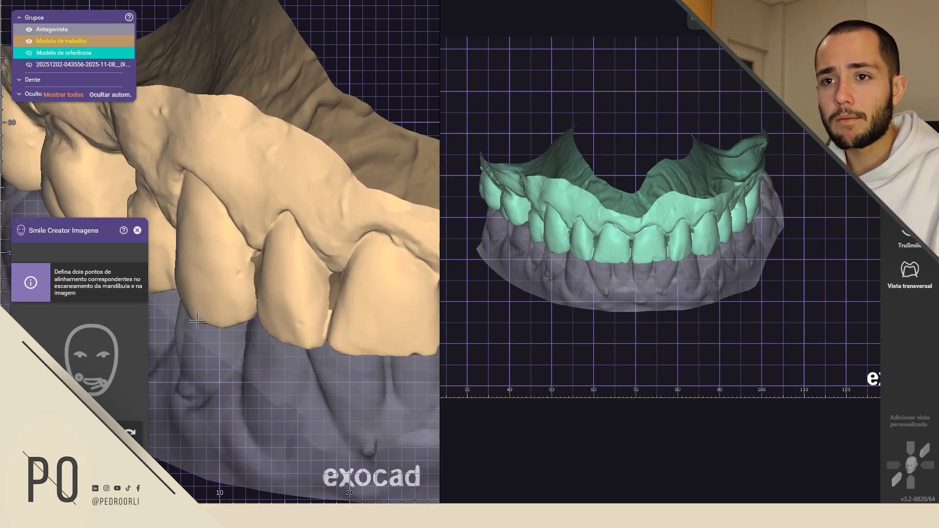
click(197, 320)
scroll(554, 260, up, 5)
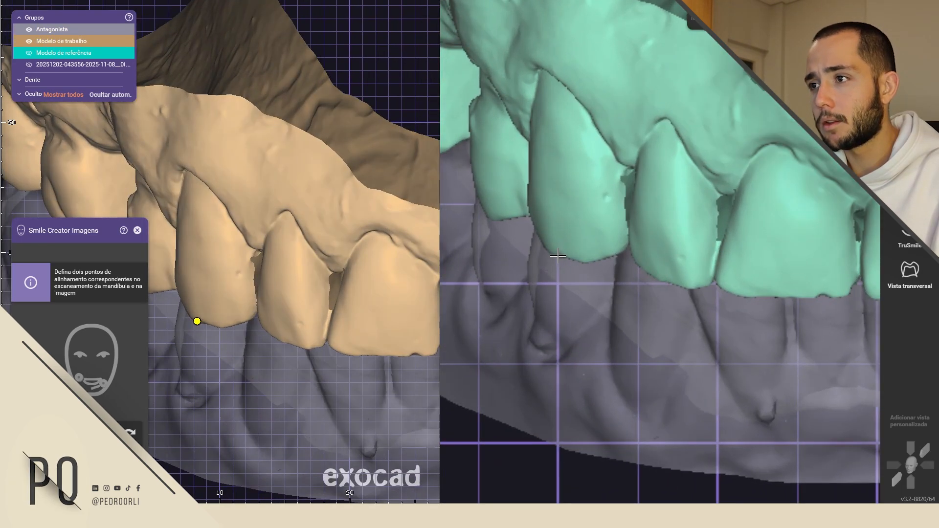
click(557, 255)
- Place the second pair of alignment points on the lower edge of the patient's upper left canine to align the image
scroll(346, 310, down, 6)
scroll(420, 321, up, 2)
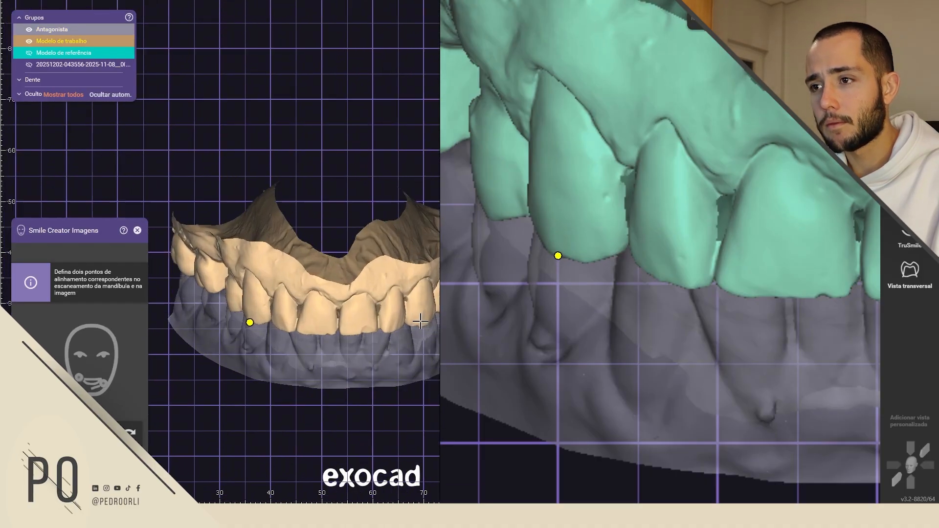
scroll(420, 321, up, 5)
click(415, 334)
scroll(798, 286, down, 3)
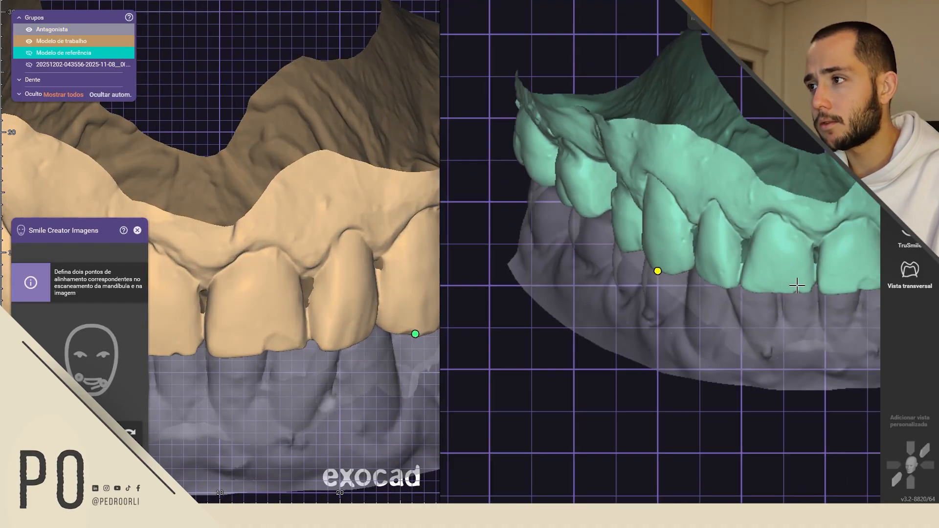
scroll(803, 287, down, 9)
middle_drag(801, 355, 568, 355)
scroll(649, 291, up, 9)
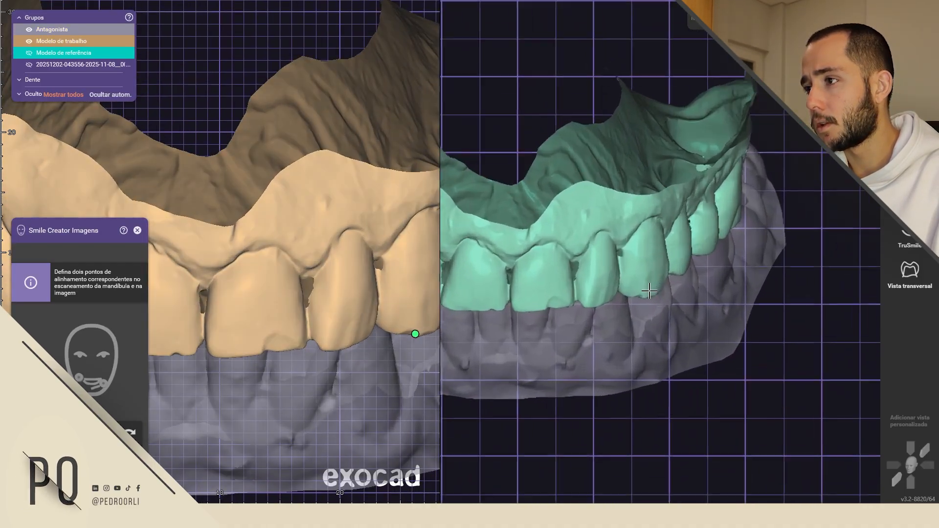
scroll(645, 296, up, 3)
click(639, 299)
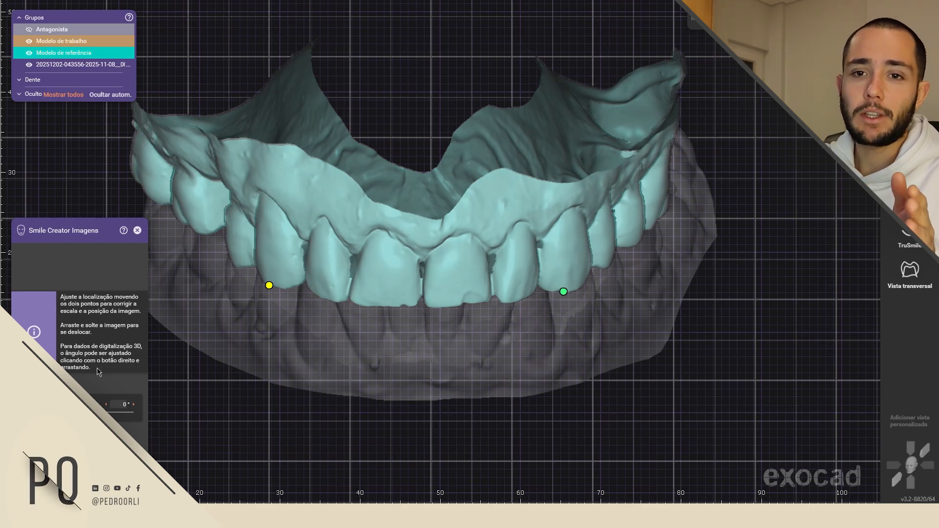
middle_drag(421, 264, 445, 228)
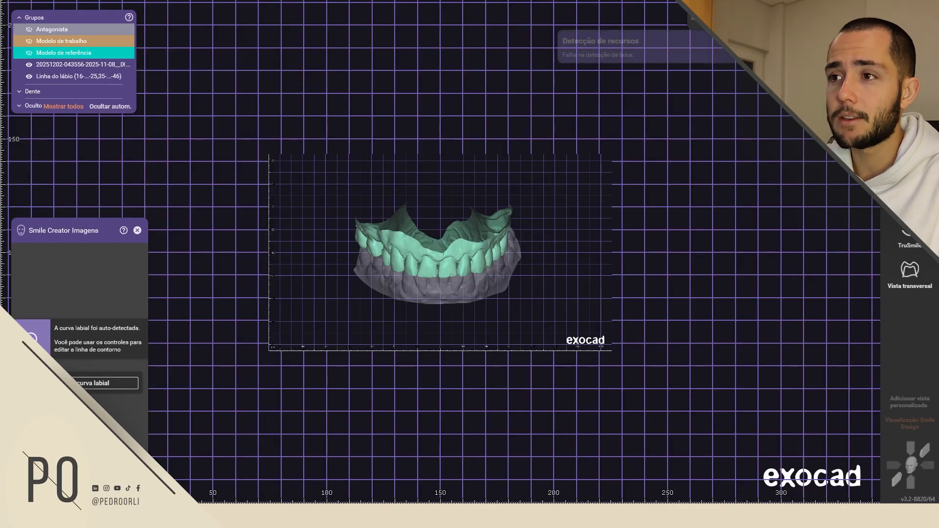
- Draw the upper part of the lip line along the upper gum margins, from one end of the arch to the other
scroll(415, 262, up, 5)
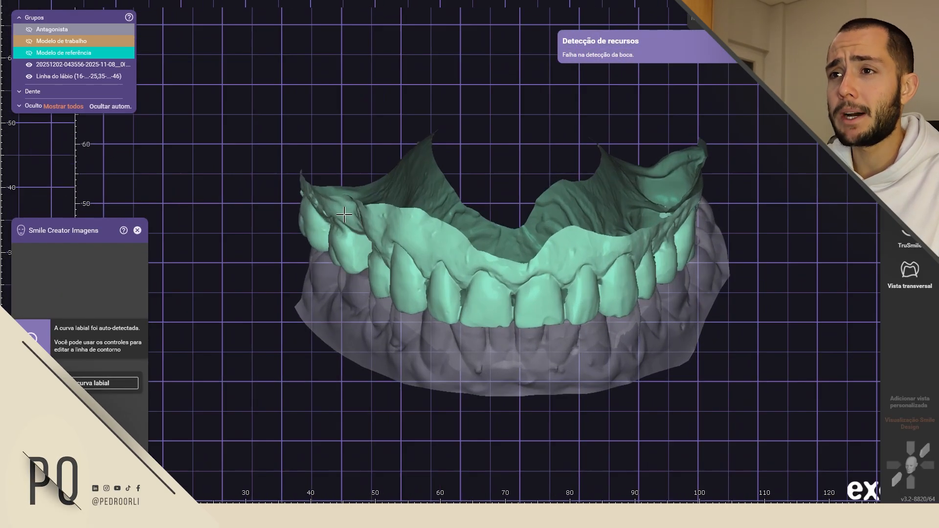
click(300, 194)
click(405, 253)
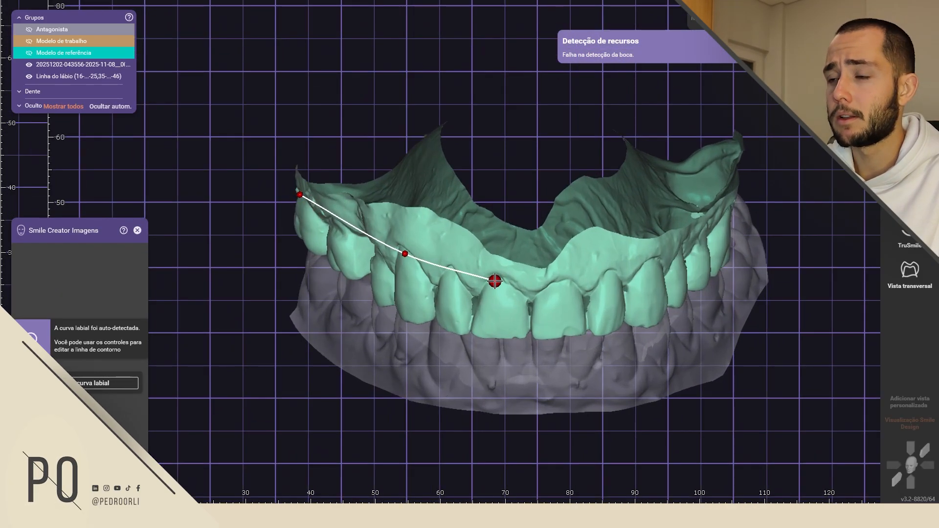
click(502, 274)
click(570, 278)
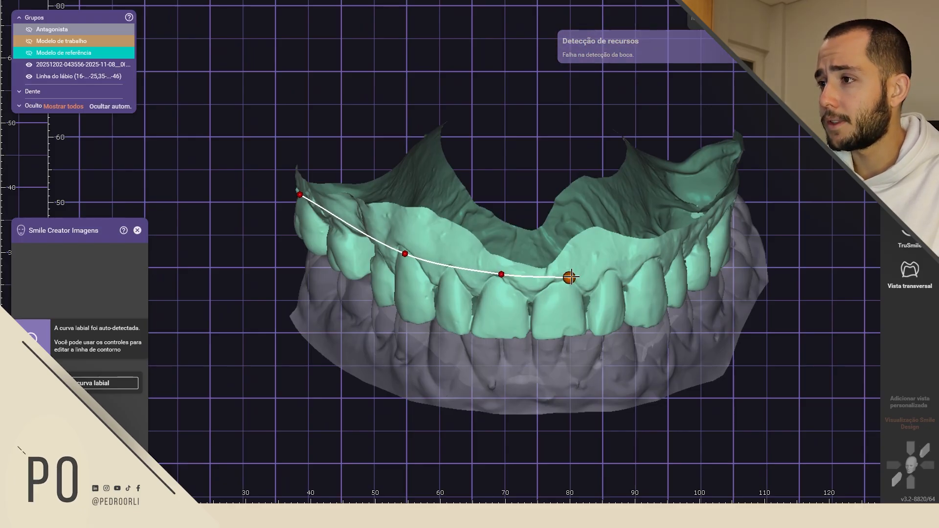
click(618, 268)
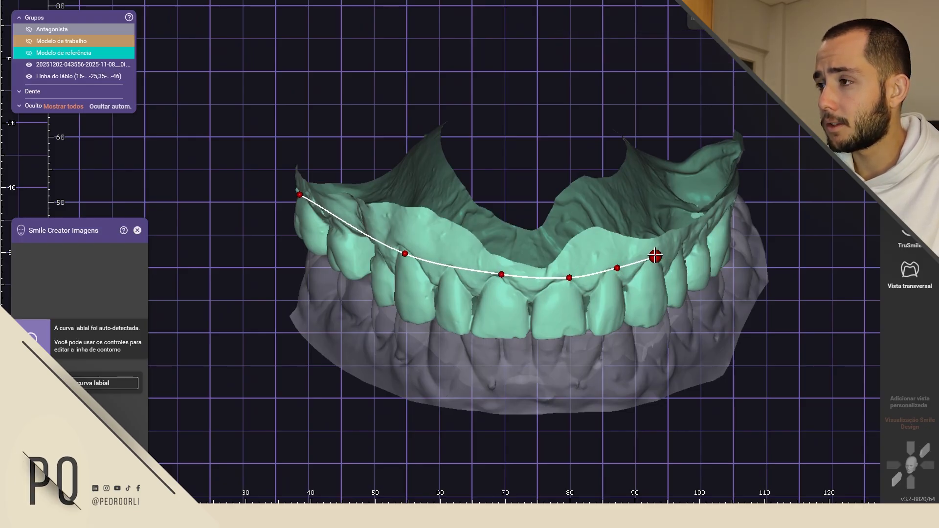
click(655, 257)
click(684, 243)
click(706, 225)
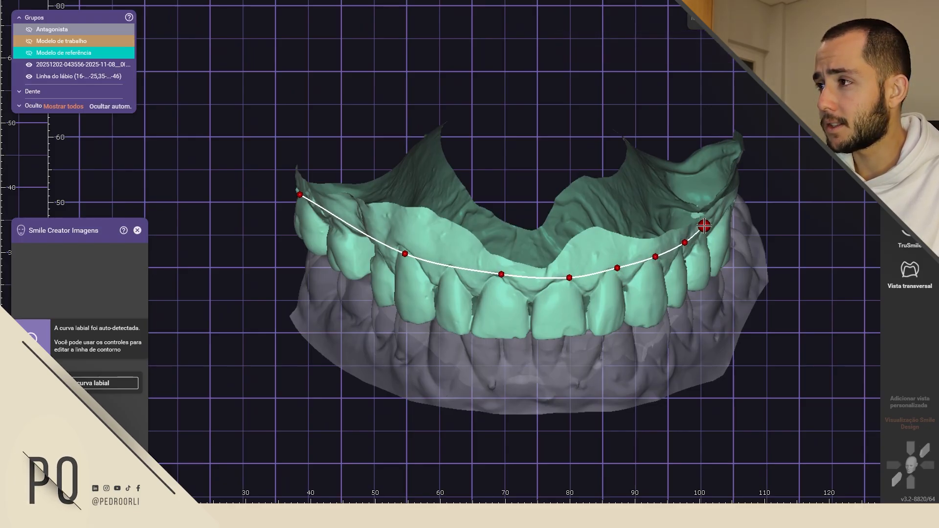
click(730, 201)
click(755, 176)
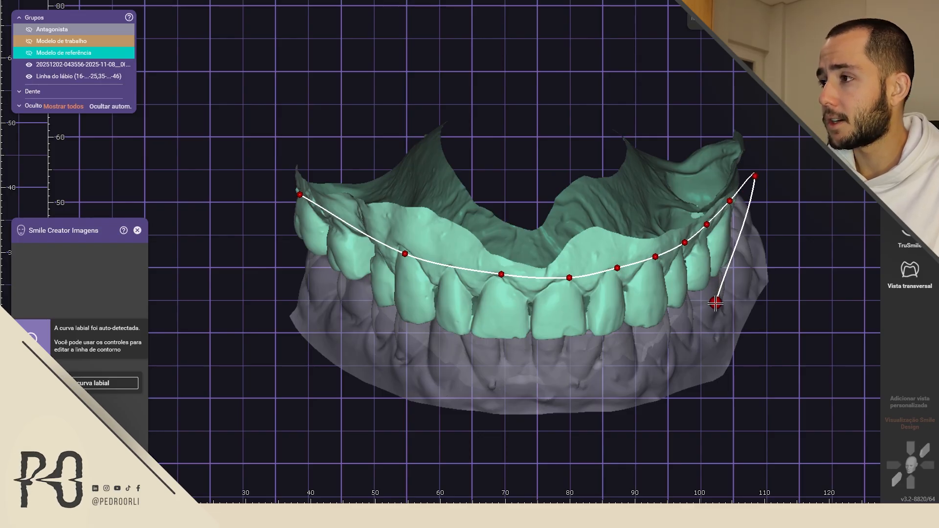
- Continue the lip line back across the lower teeth and close the curve beside its starting point
click(717, 302)
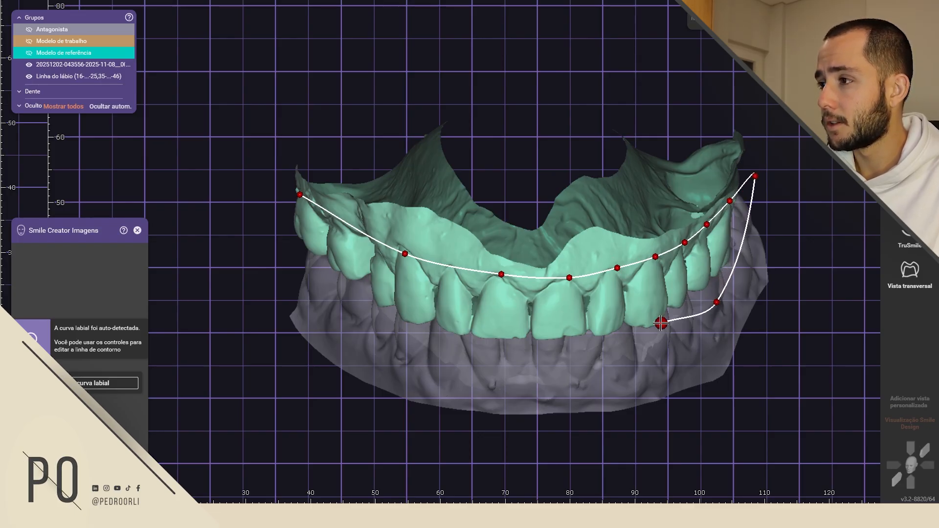
click(618, 348)
click(493, 353)
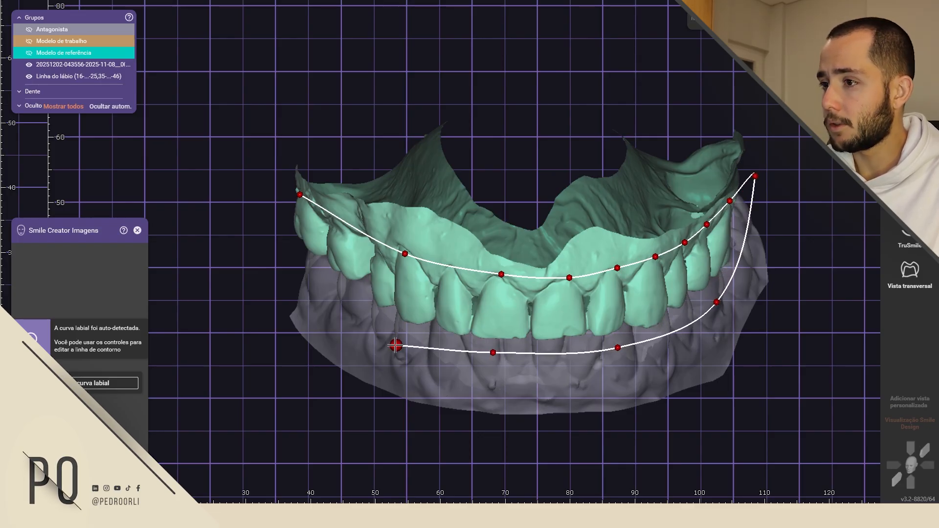
click(400, 339)
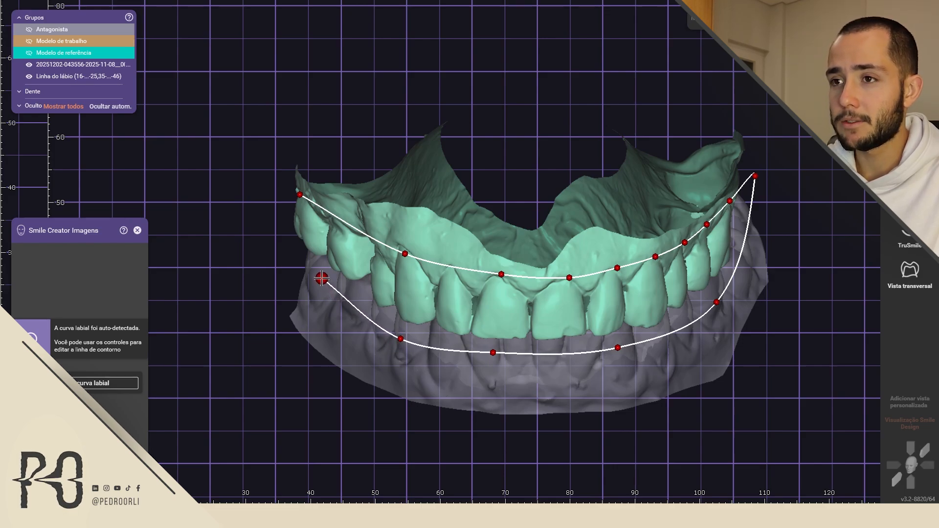
click(320, 276)
click(284, 217)
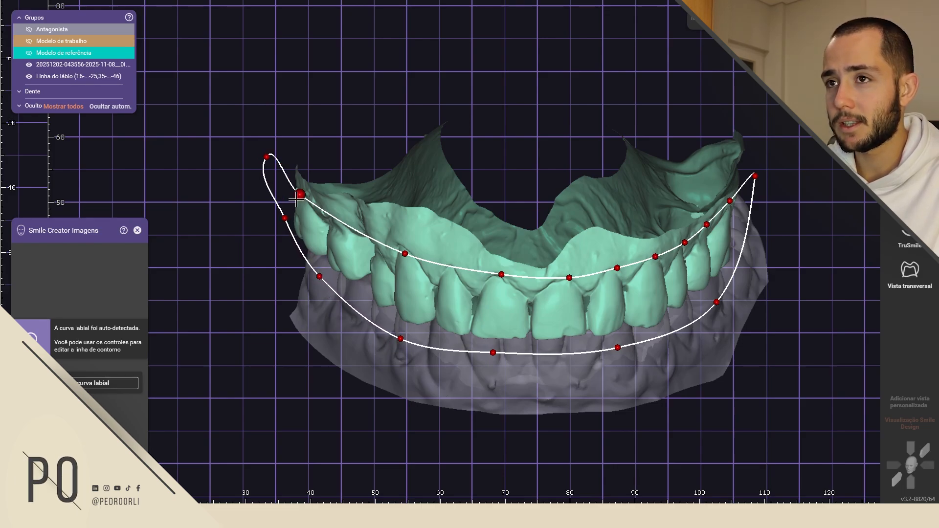
- Smooth the lip line by adjusting its corner point, the points over the lower teeth and one upper point
drag(275, 169, 281, 182)
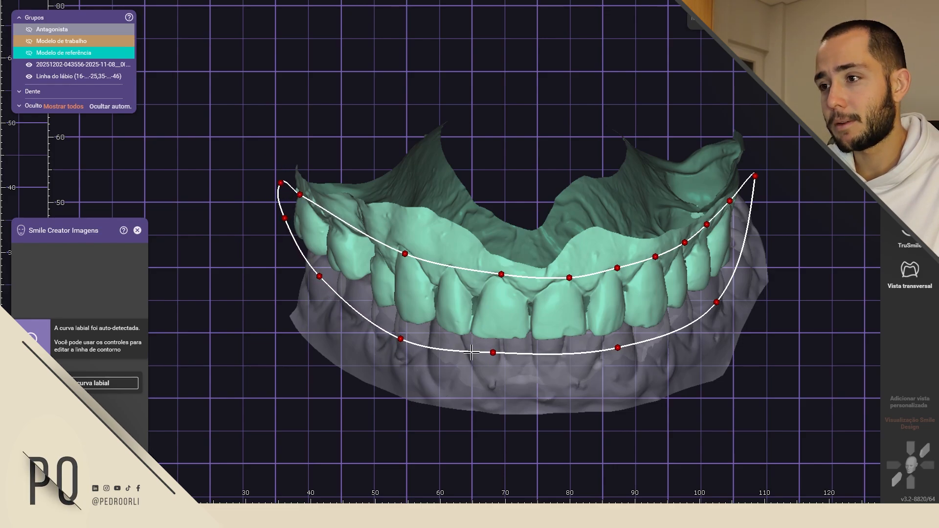
drag(402, 339, 401, 330)
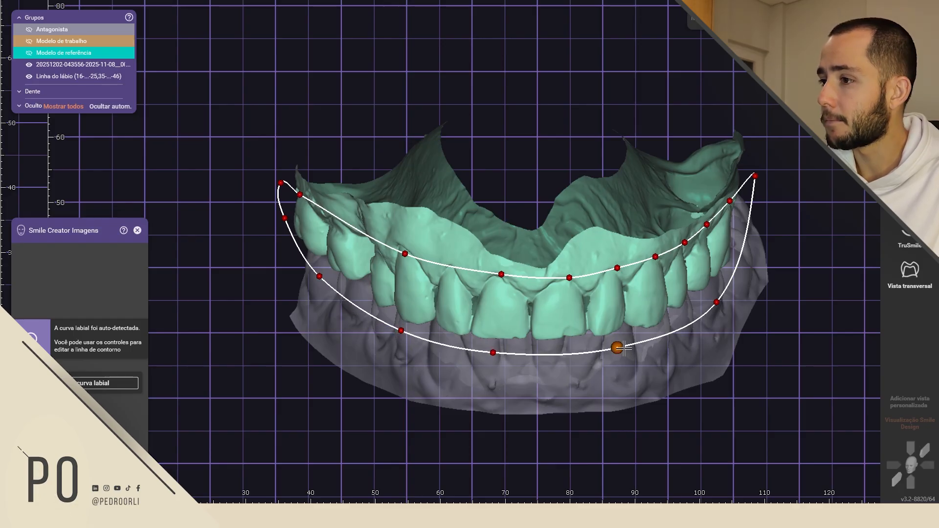
drag(618, 348, 616, 343)
drag(489, 351, 493, 351)
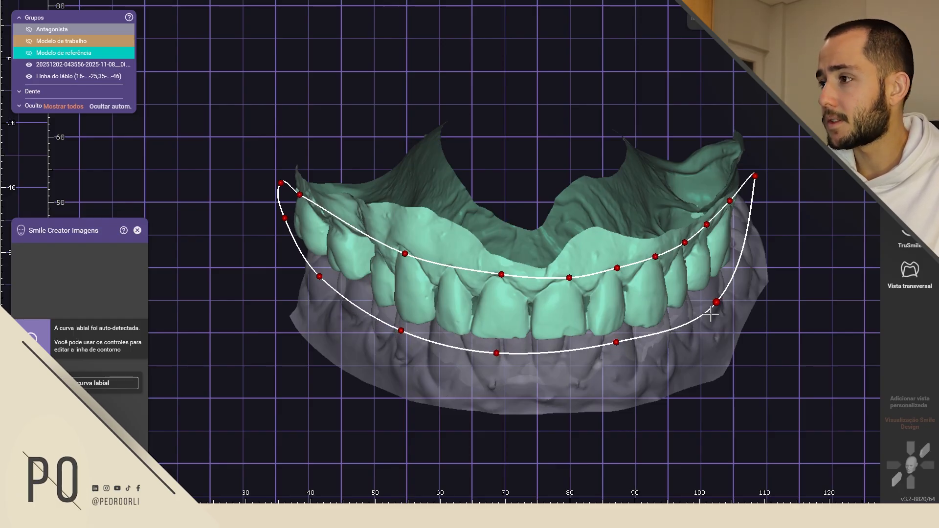
drag(716, 305, 708, 305)
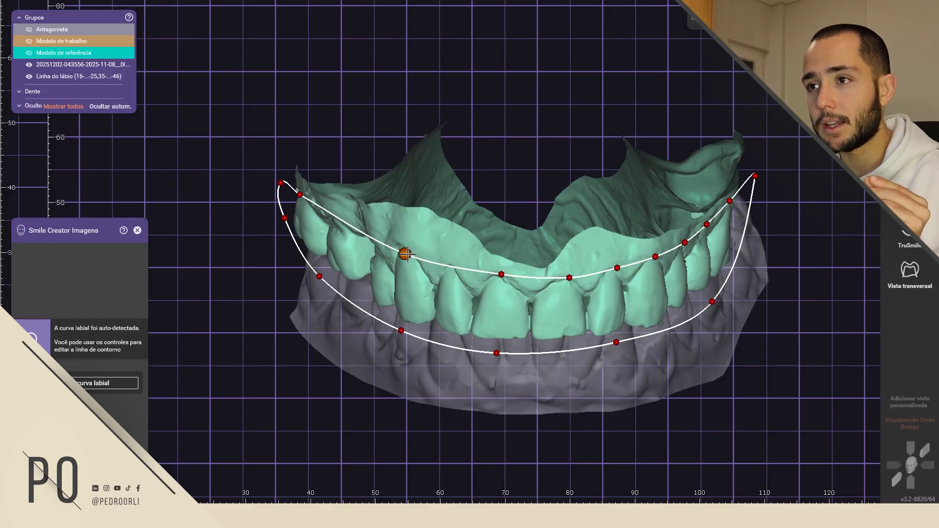
drag(403, 254, 401, 249)
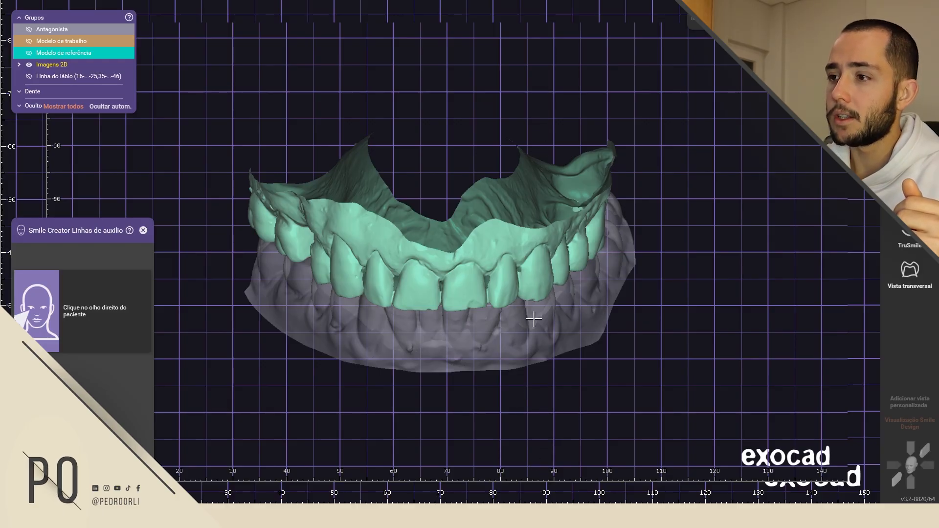
- Mark the patient's right and left eyes at equal height above the arches to set up the smile guide lines
click(340, 92)
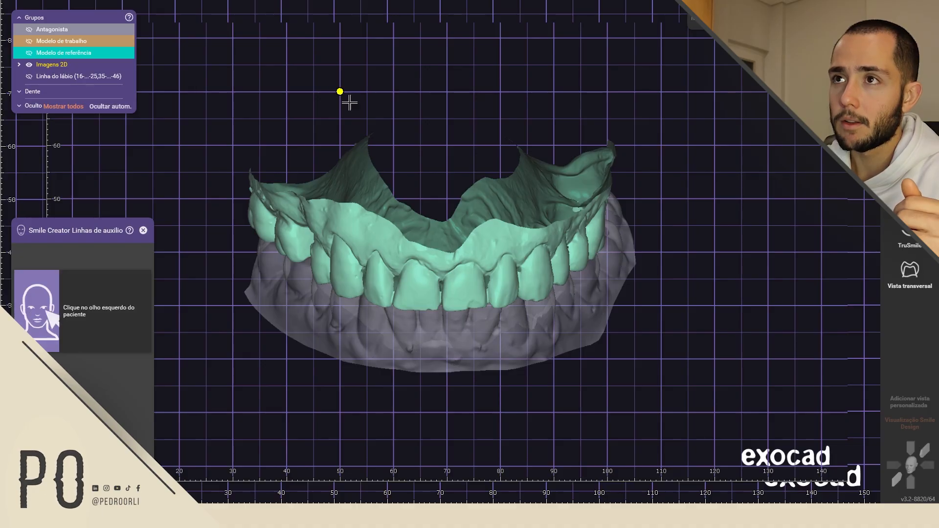
click(539, 92)
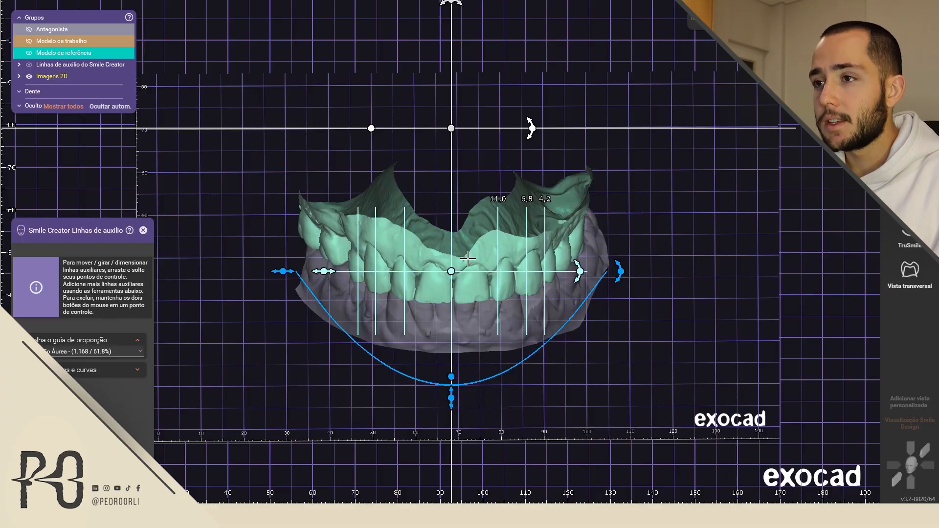
scroll(451, 277, up, 5)
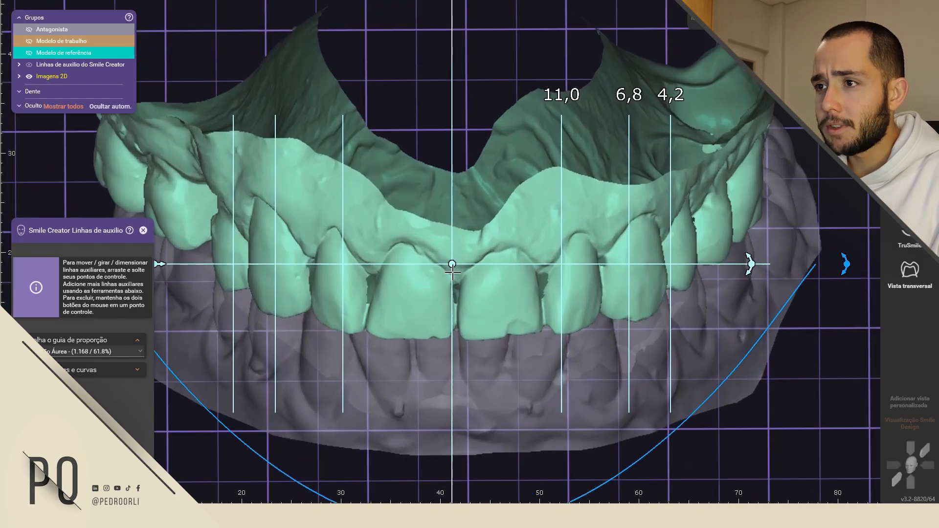
- Move the tooth proportion guide onto the midline and lower its horizontal line to just below the upper central incisors' edges
drag(451, 263, 460, 264)
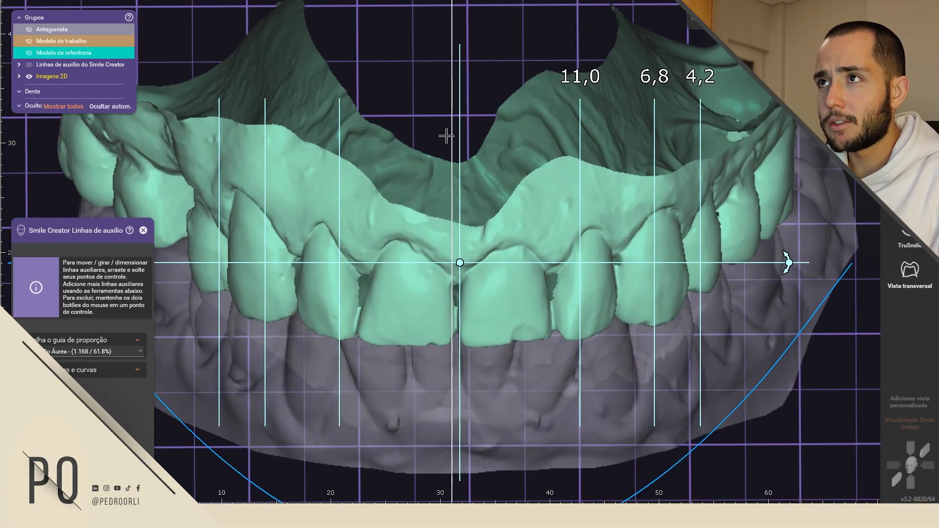
scroll(448, 134, down, 8)
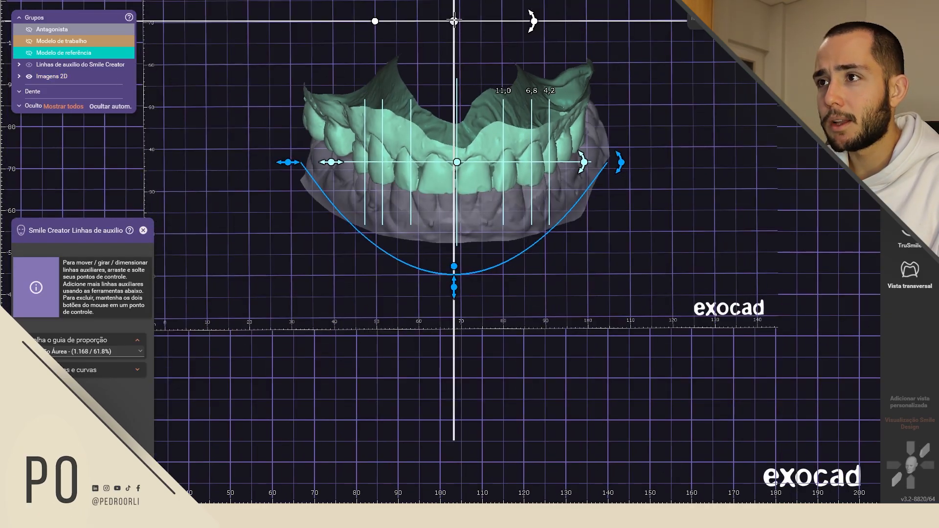
scroll(460, 159, up, 6)
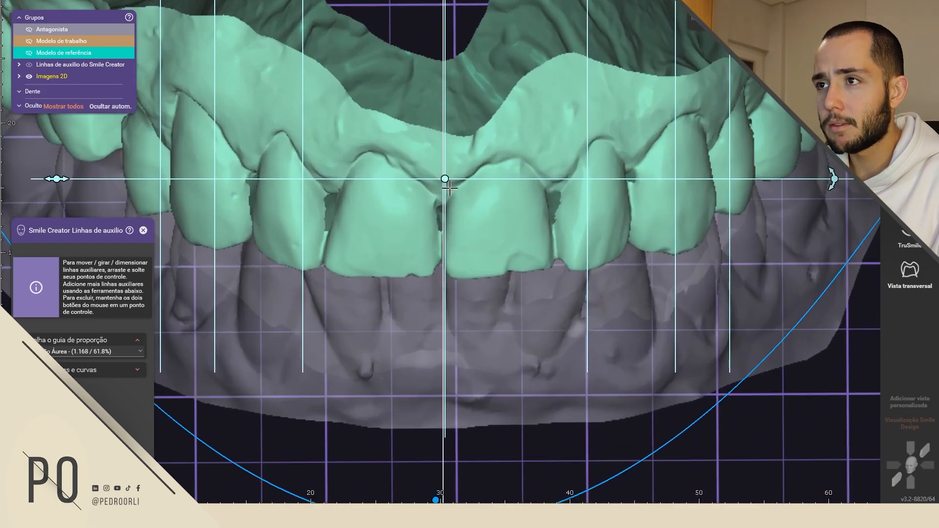
scroll(449, 187, up, 2)
drag(443, 176, 438, 307)
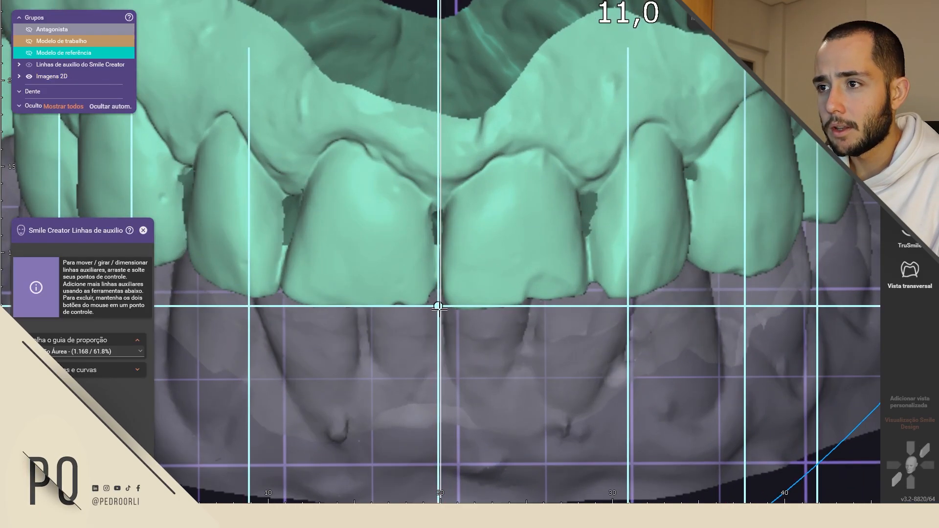
- Fine-tune the proportion guide's centre so it coincides with the facial midline between the upper central incisors
scroll(440, 306, down, 4)
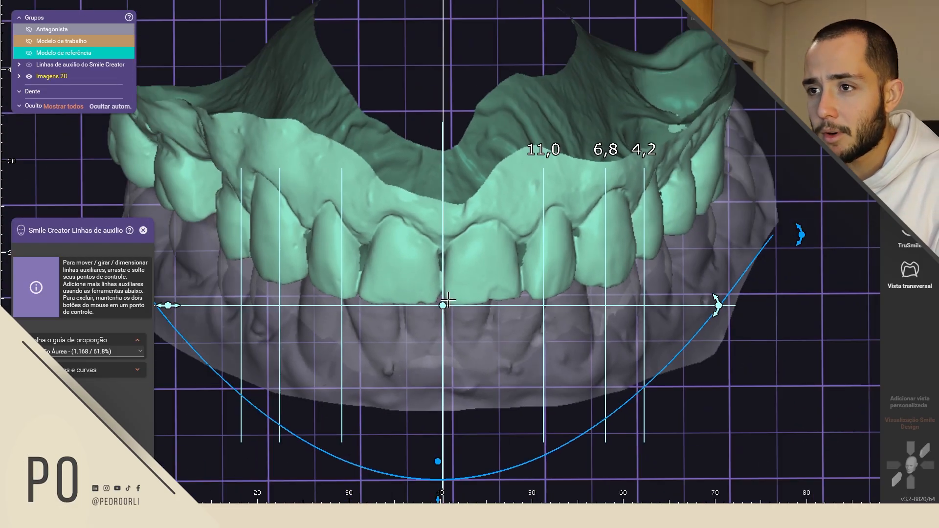
scroll(447, 299, down, 3)
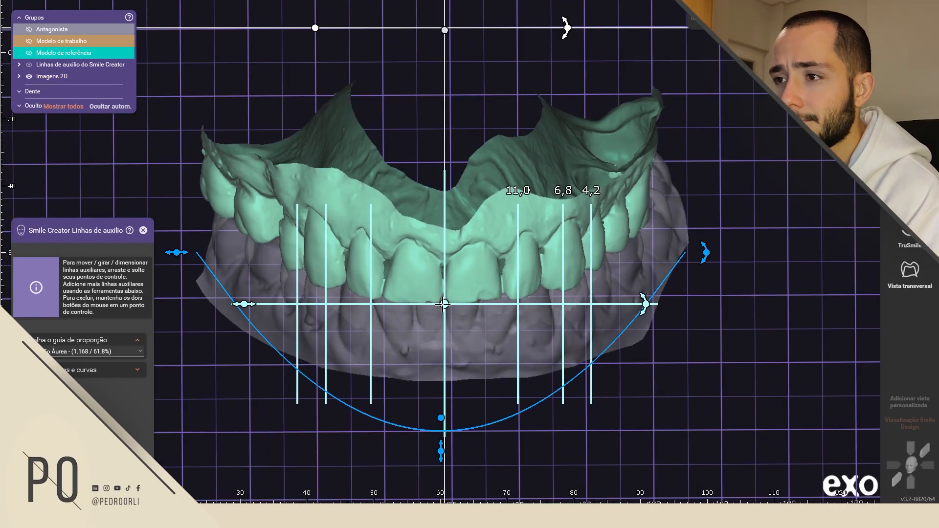
drag(443, 304, 443, 306)
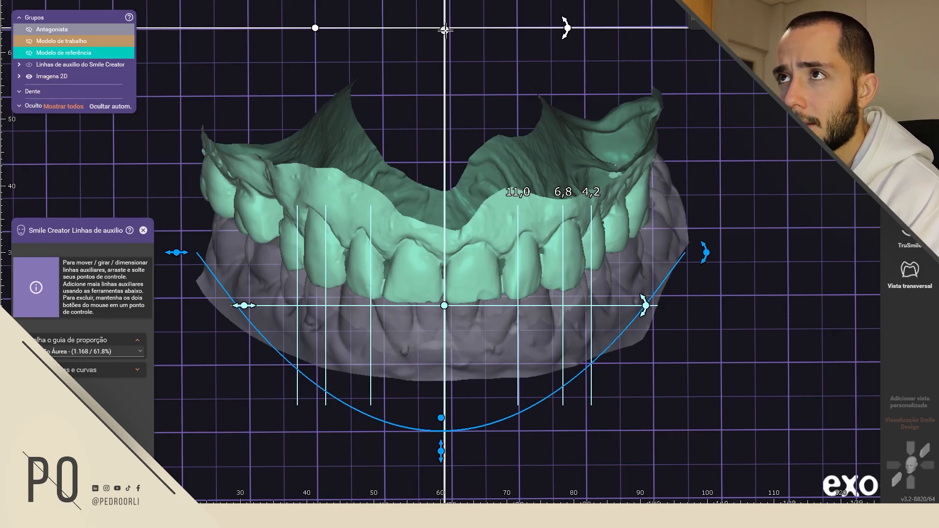
scroll(435, 332, up, 3)
scroll(436, 332, up, 3)
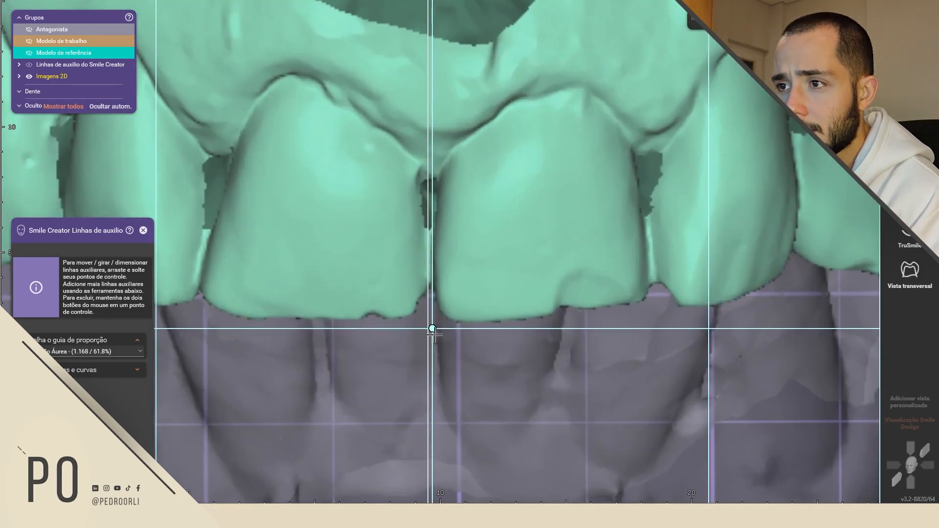
drag(432, 330, 430, 327)
scroll(442, 225, down, 6)
scroll(472, 35, down, 3)
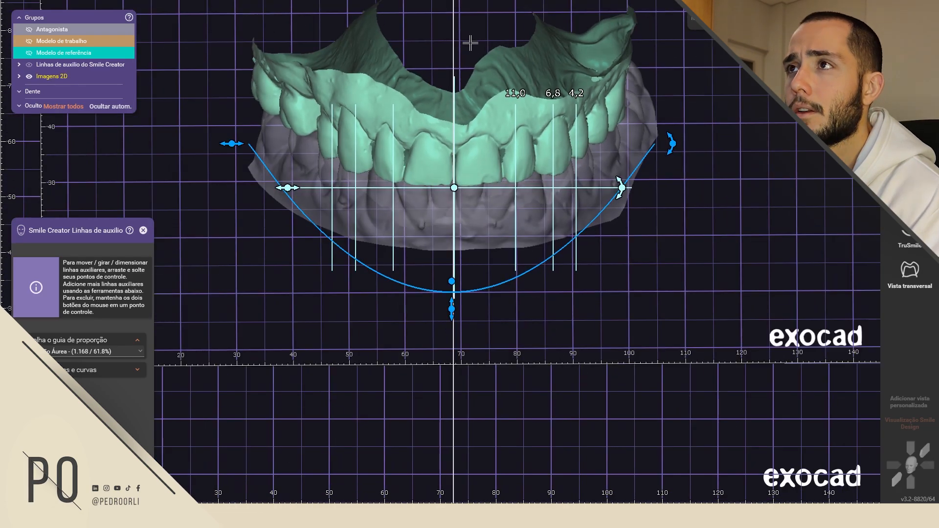
middle_drag(470, 42, 468, 153)
scroll(450, 70, up, 4)
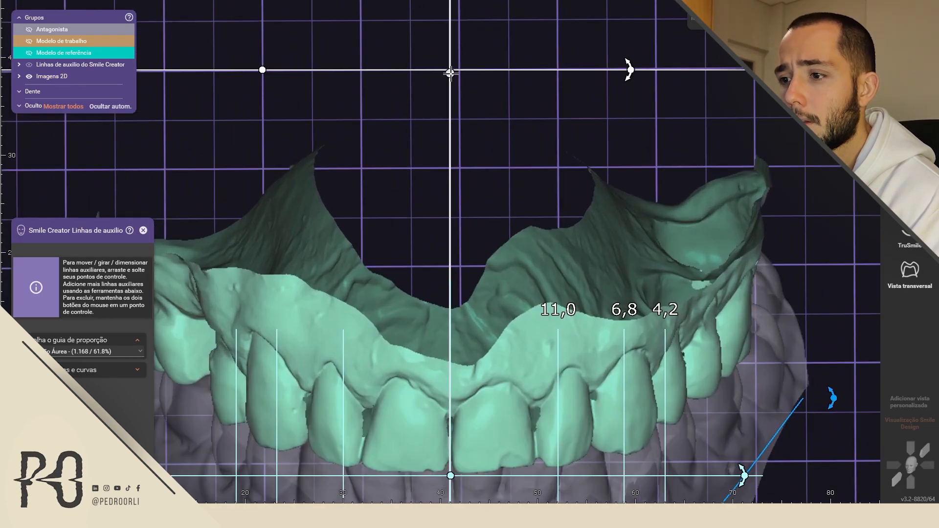
- Hide the 2D image and display the working model and antagonist scans behind the guide lines
scroll(473, 180, down, 5)
scroll(486, 216, down, 1)
ctrl+scroll(486, 218, down, 1)
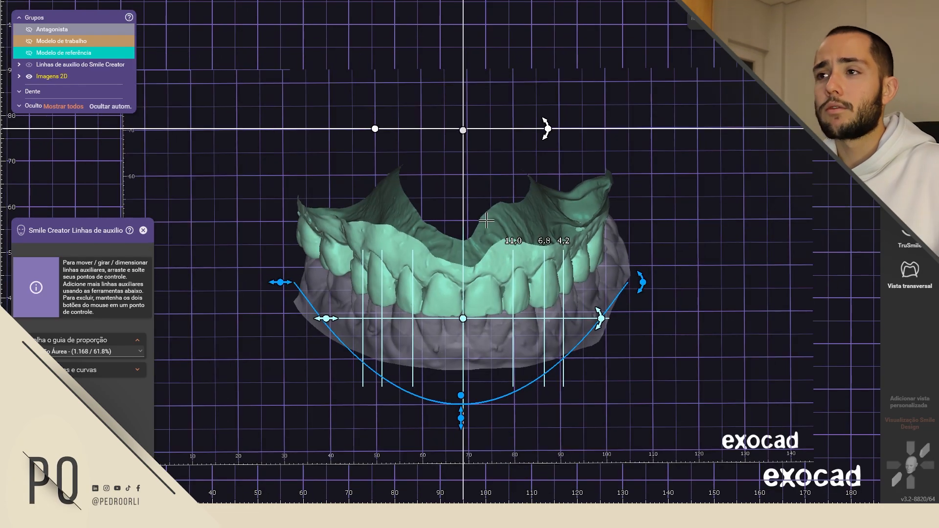
ctrl+scroll(493, 241, down, 1)
ctrl+scroll(496, 284, down, 1)
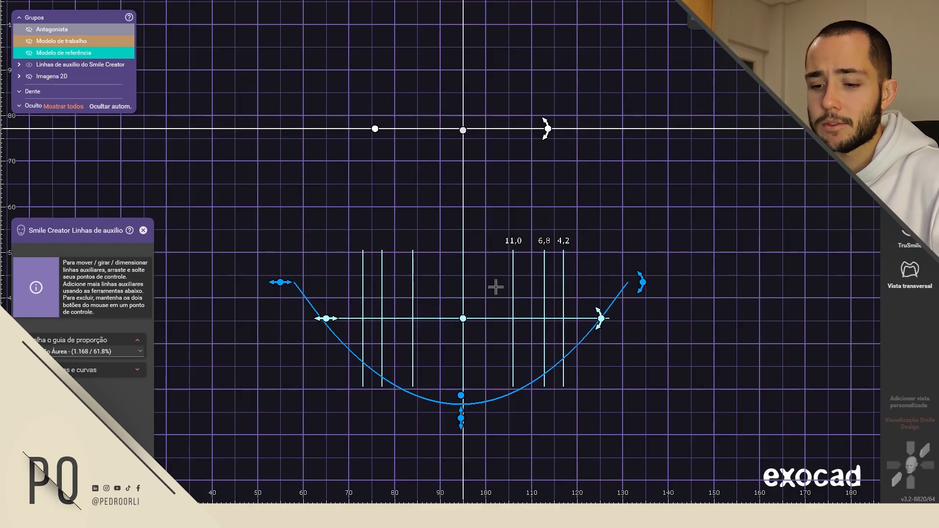
ctrl+scroll(497, 287, down, 1)
- Raise the proportion guide slightly on the working model, bringing its horizontal line closer to the central incisors' edges
scroll(474, 317, up, 2)
scroll(473, 317, up, 4)
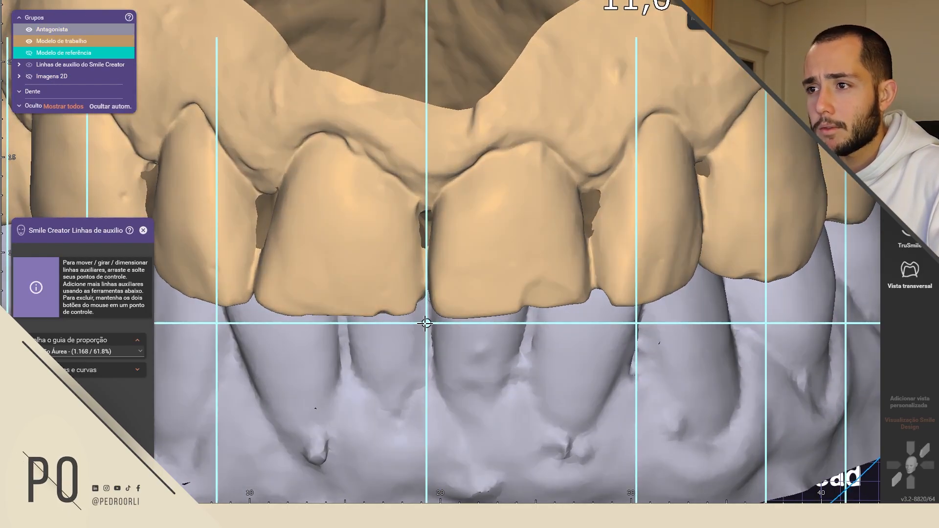
drag(425, 325, 426, 319)
scroll(426, 319, down, 2)
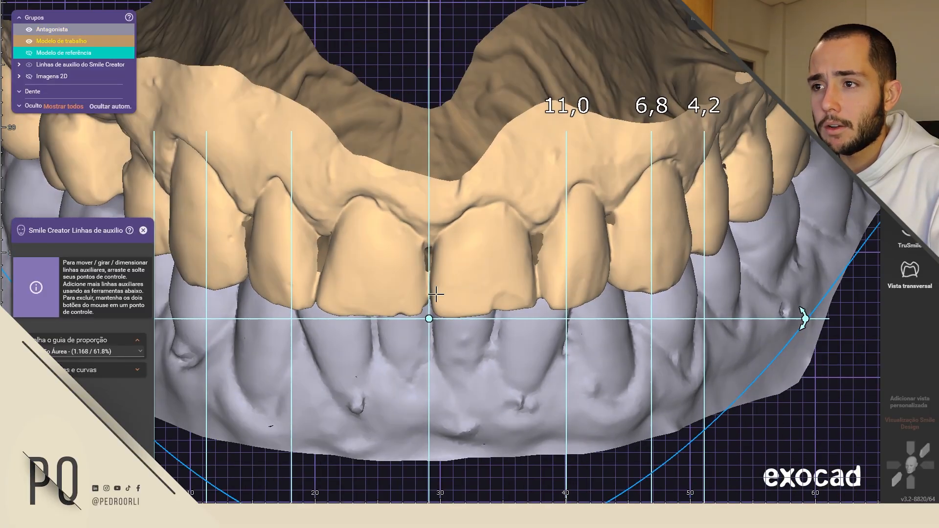
scroll(371, 292, down, 2)
scroll(391, 301, up, 4)
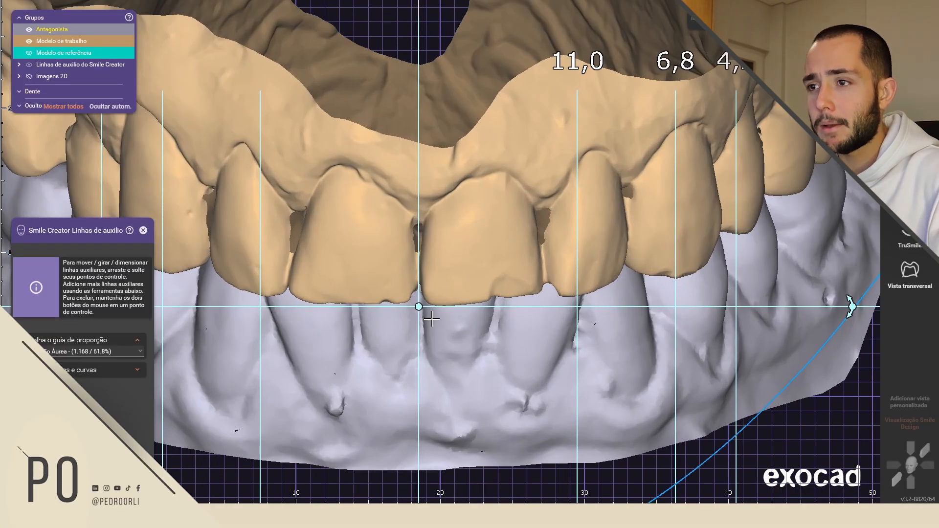
- Narrow the proportion guide to tooth widths of 8,6, 5,3 and 3,3, keeping its rotation at 0,0°
scroll(404, 307, down, 1)
scroll(407, 317, down, 4)
middle_drag(444, 385, 508, 374)
scroll(272, 304, up, 3)
scroll(274, 308, up, 1)
drag(274, 309, 354, 308)
scroll(357, 317, down, 3)
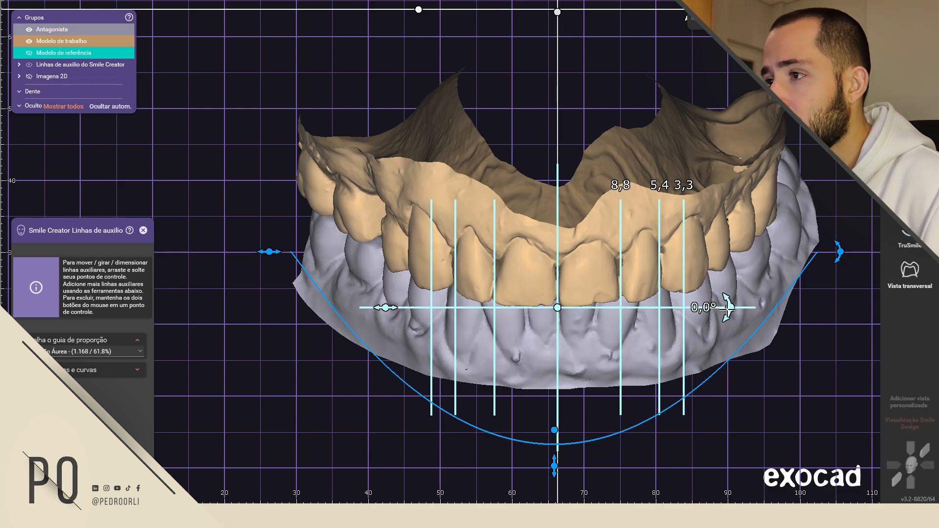
drag(729, 307, 725, 307)
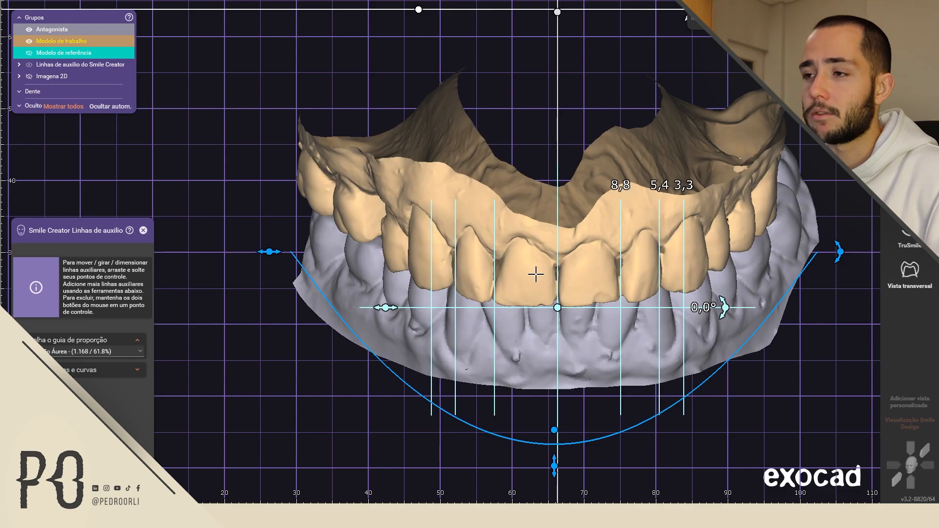
drag(386, 308, 384, 308)
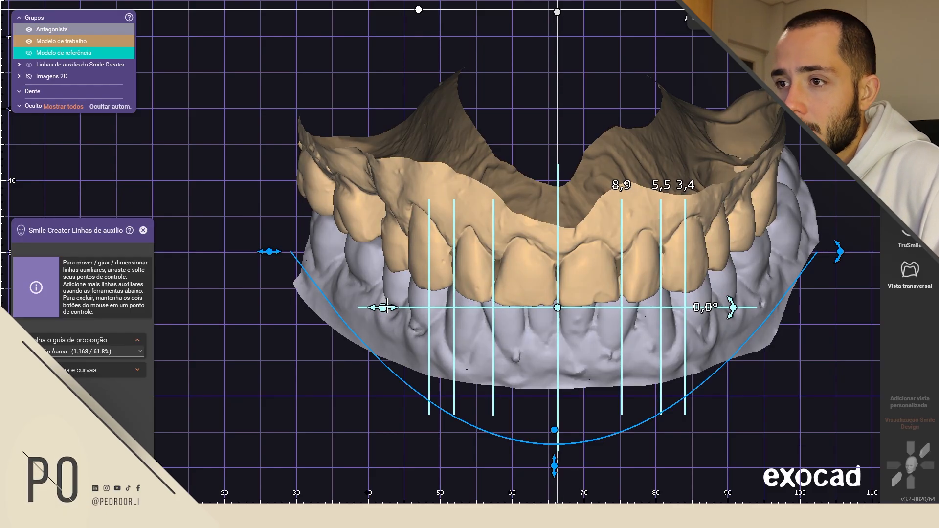
mouse_move(384, 307)
mouse_down()
mouse_move(373, 308)
mouse_move(395, 316)
mouse_up()
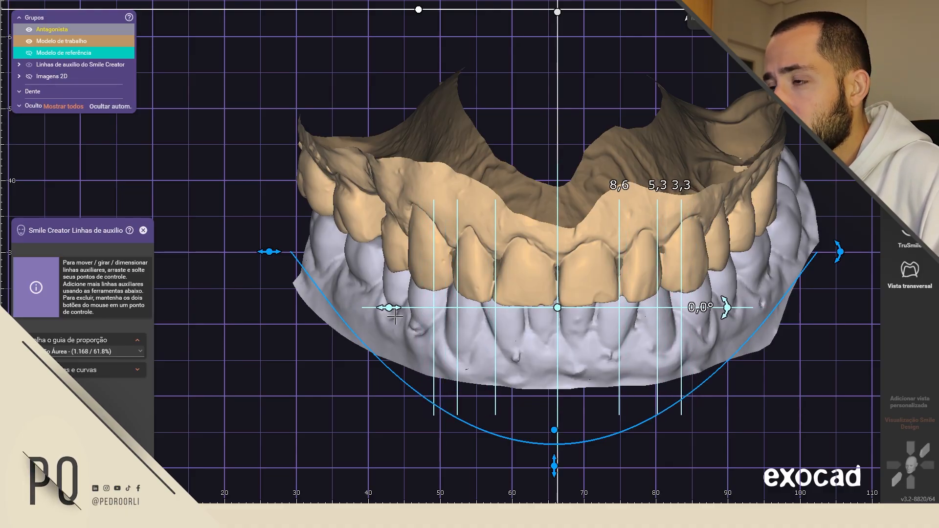
- Check the guide against the central incisors and widen it to tooth widths of 9,0, 5,6 and 3,5
scroll(612, 296, up, 5)
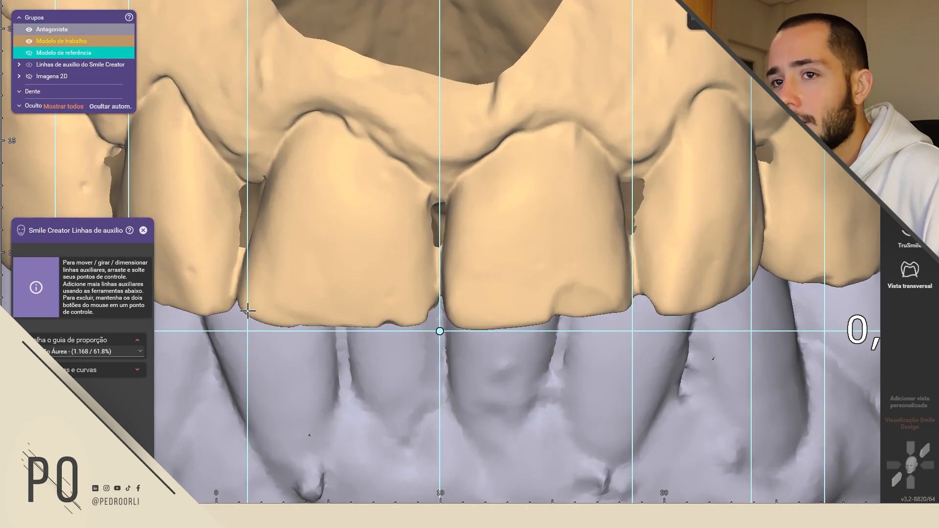
scroll(248, 311, down, 5)
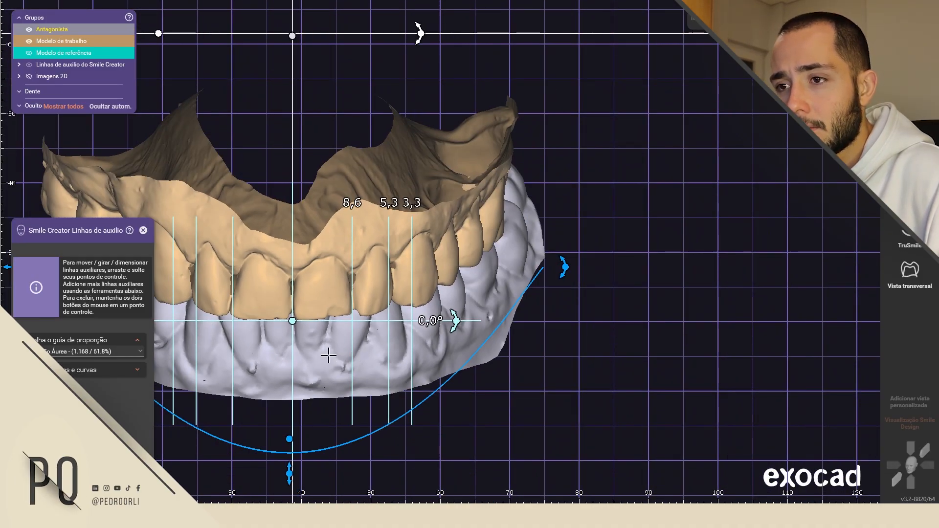
ctrl+middle_click(330, 358)
ctrl+middle_click(327, 368)
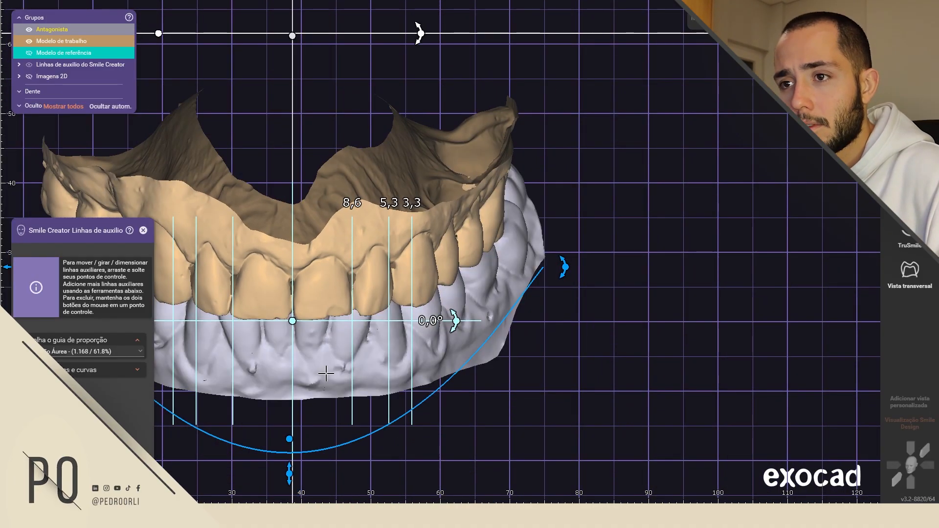
middle_drag(333, 372, 467, 364)
scroll(261, 316, up, 2)
scroll(261, 316, up, 1)
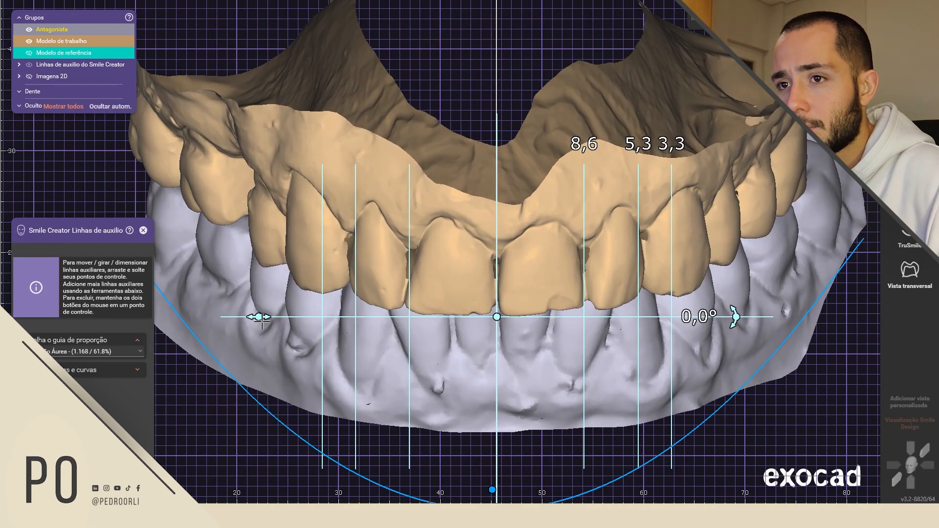
drag(258, 317, 247, 317)
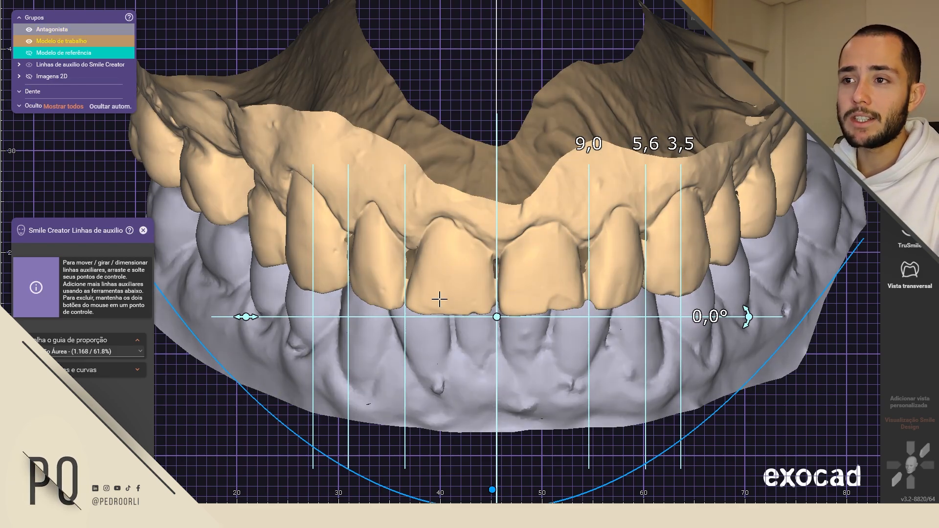
right_drag(442, 287, 376, 267)
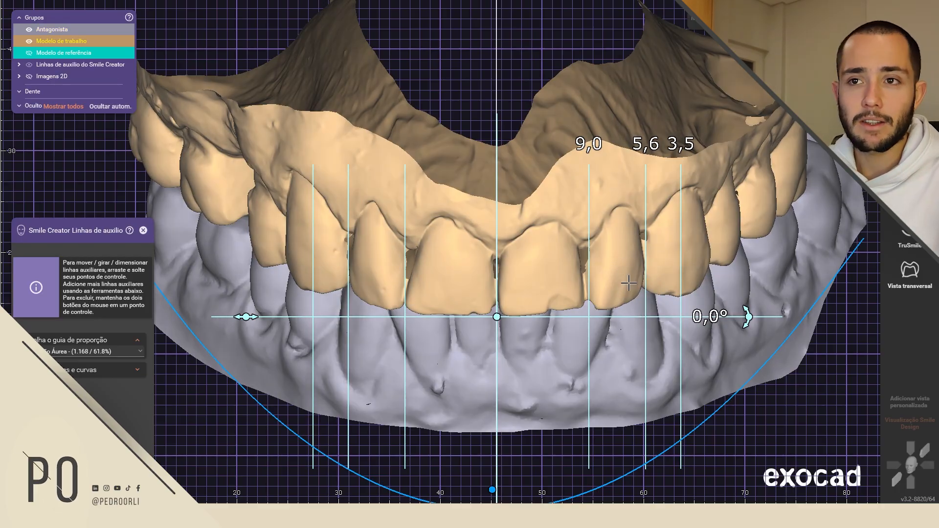
right_drag(744, 279, 673, 270)
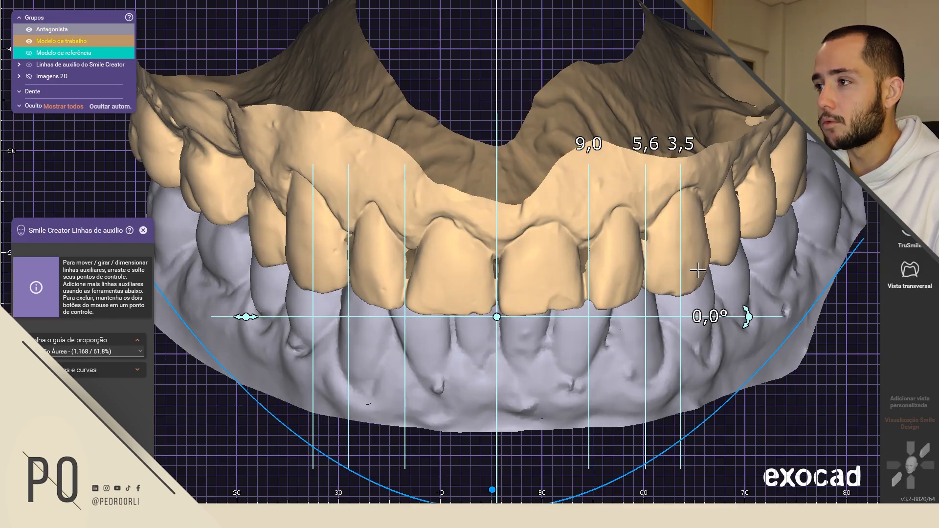
- Flatten the blue smile curve and move it up to just below the upper incisal edges
scroll(477, 336, down, 1)
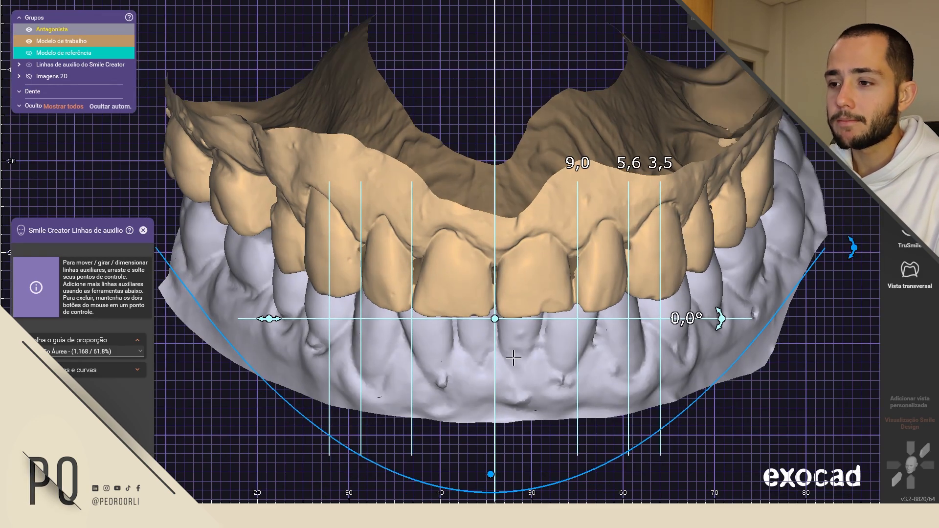
scroll(513, 359, down, 2)
drag(493, 438, 494, 403)
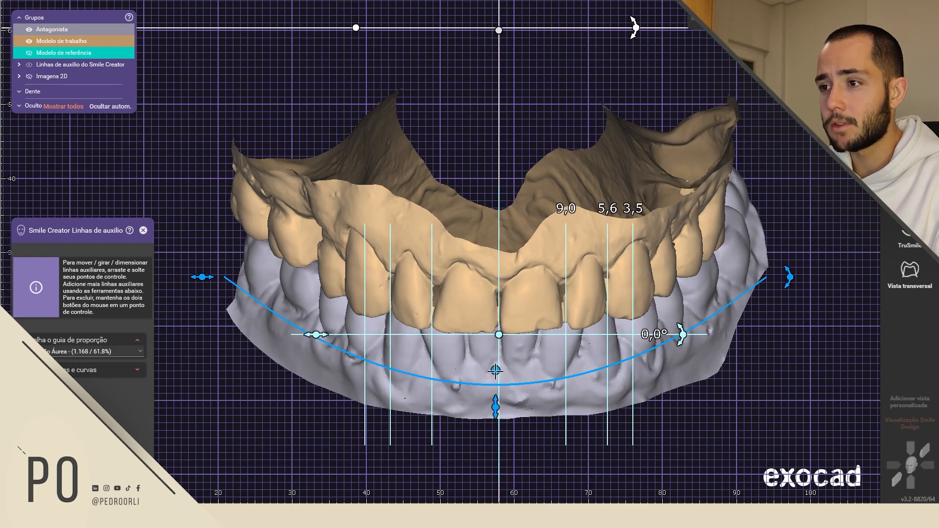
drag(494, 371, 508, 339)
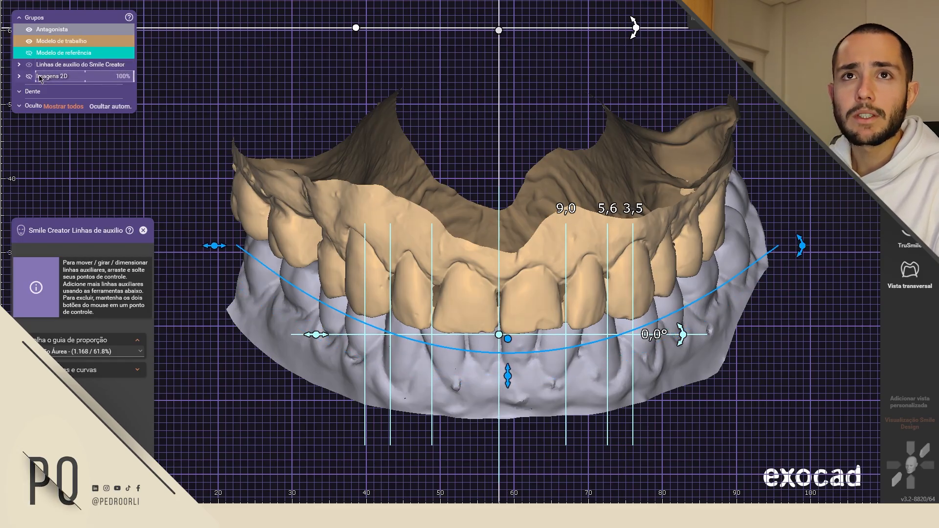
- Show the Smile Creator guide lines, flatten the smile curve further and centre it on the midline
click(29, 65)
click(30, 65)
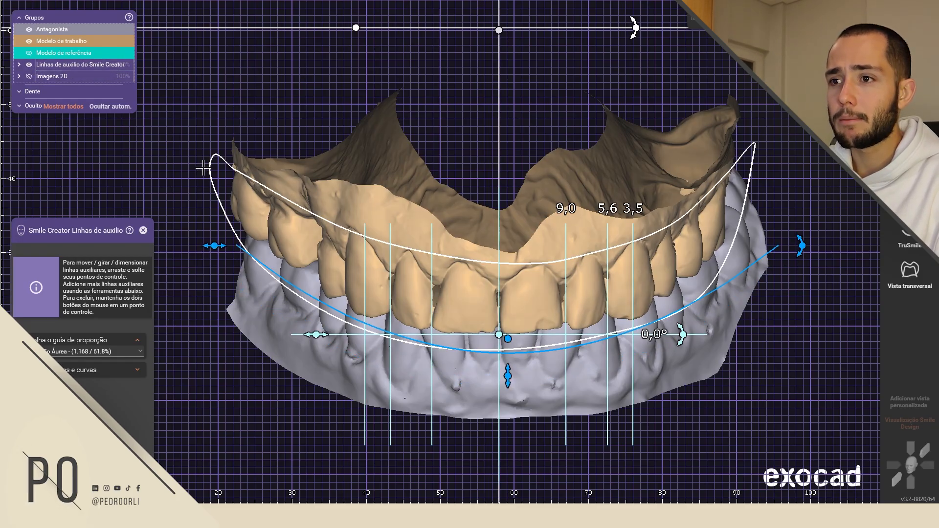
drag(503, 373, 503, 363)
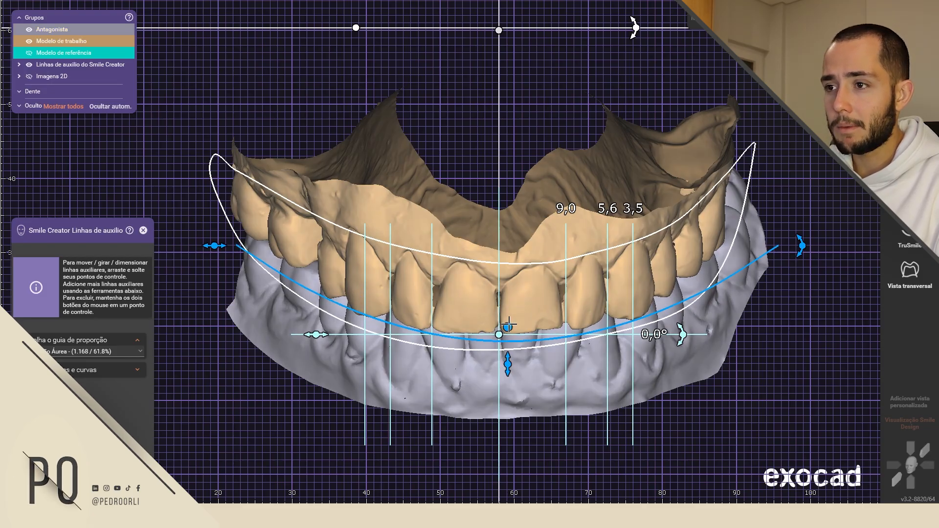
drag(508, 326, 499, 325)
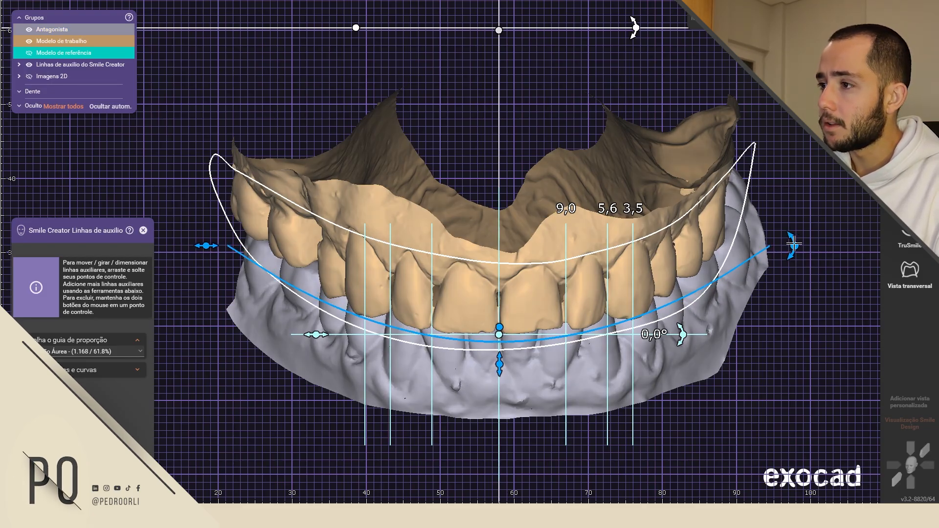
- Refine the smile curve by tilting it slightly, narrowing it to the arch and deepening its lowest point a little
drag(794, 244, 798, 249)
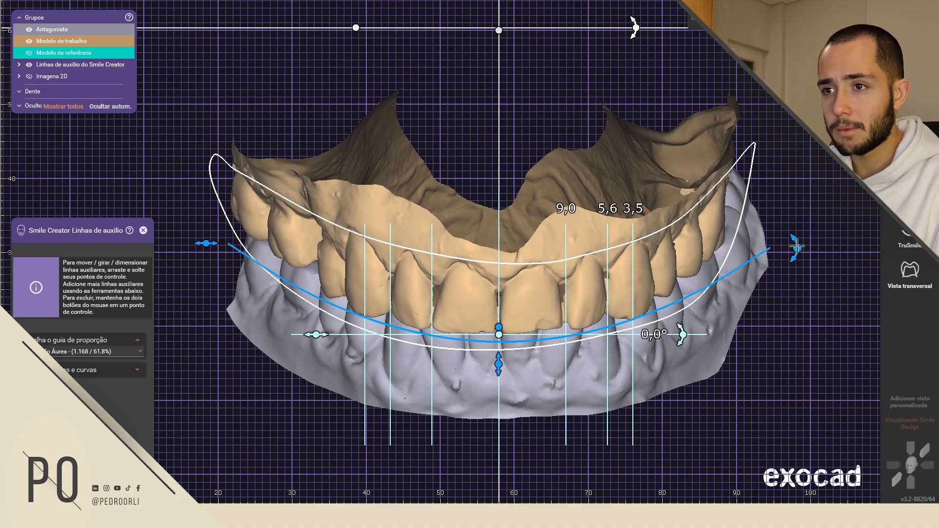
drag(205, 242, 223, 248)
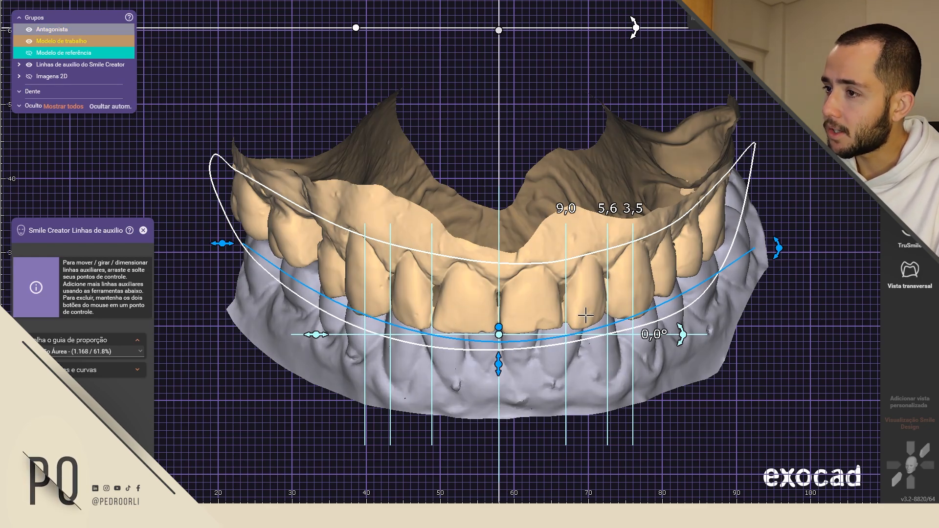
drag(498, 363, 499, 366)
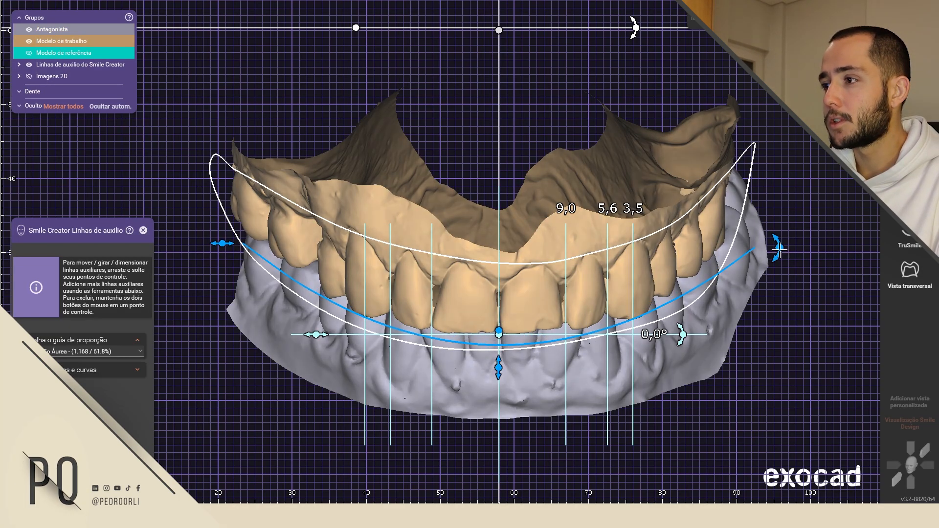
- Fine-tune the blue smile curve by shifting it slightly sideways, adjusting its tilt and widening it a little towards the posterior teeth
drag(779, 250, 774, 241)
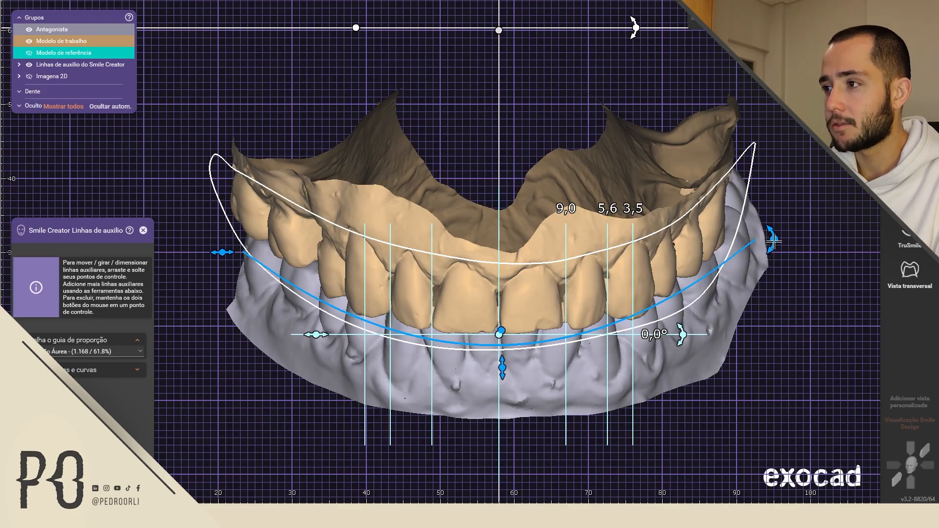
mouse_move(217, 251)
mouse_down()
mouse_move(232, 252)
mouse_move(217, 252)
mouse_up()
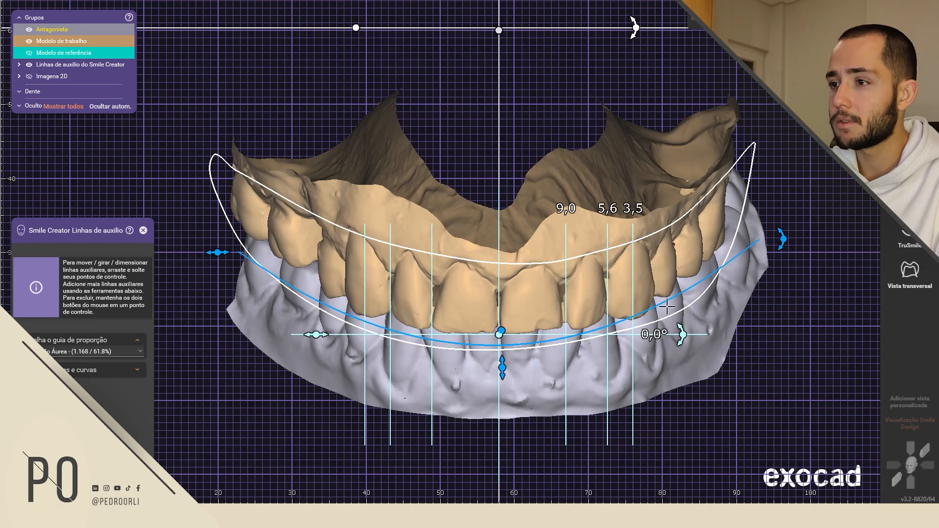
drag(787, 252, 783, 255)
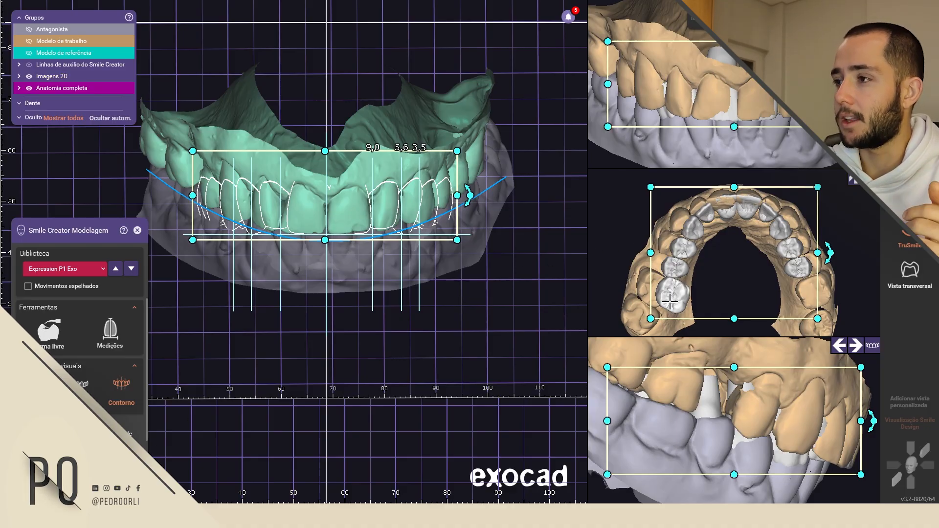
- Move and scale the whole library tooth set in the occlusal view to follow the model's upper arch
mouse_move(679, 294)
mouse_down()
mouse_move(739, 306)
mouse_move(661, 288)
mouse_up()
drag(801, 314, 829, 317)
drag(633, 317, 628, 312)
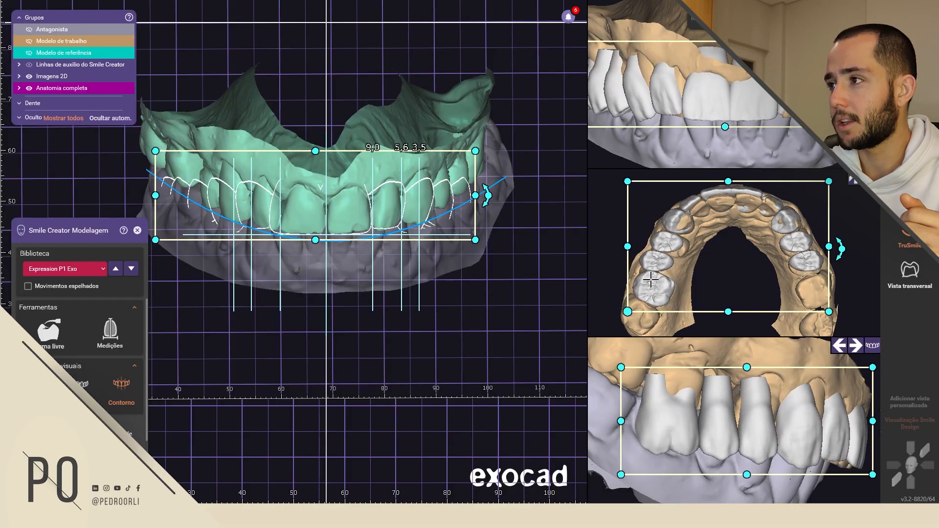
drag(731, 184, 730, 186)
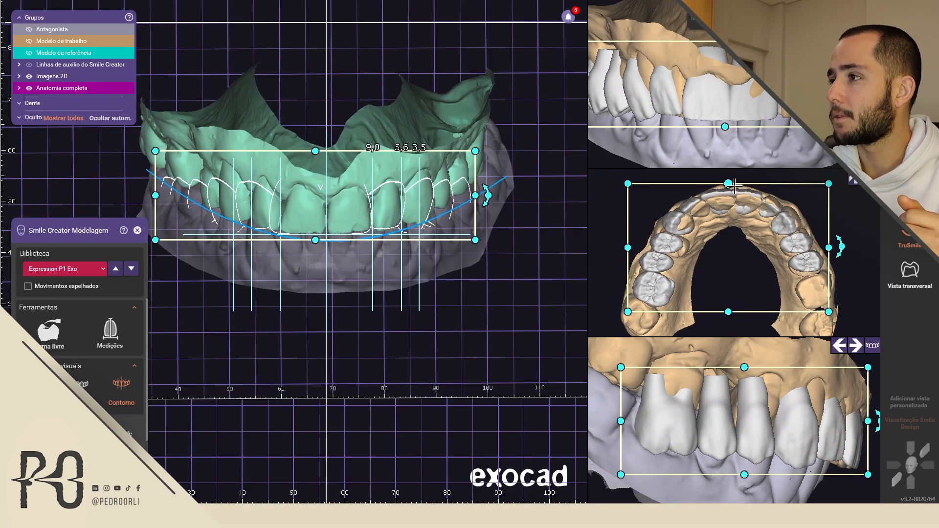
drag(830, 186, 832, 187)
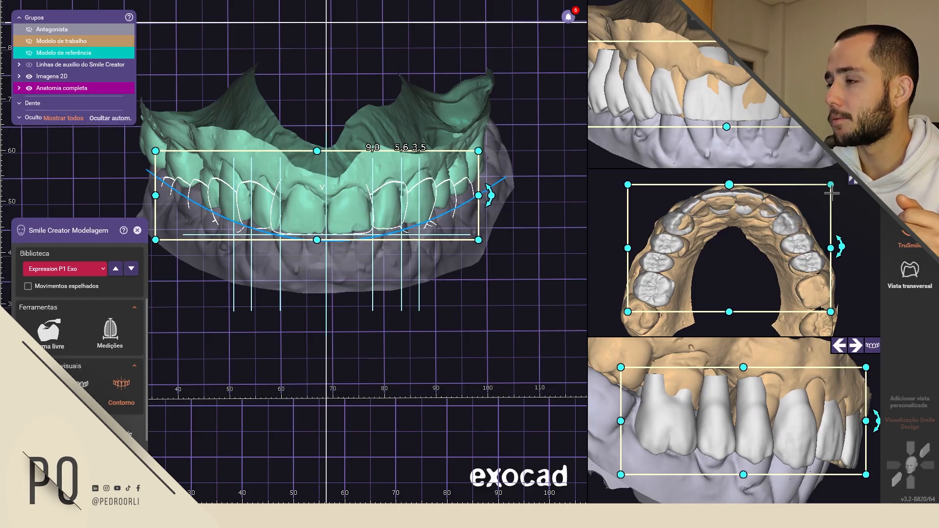
drag(830, 313, 826, 311)
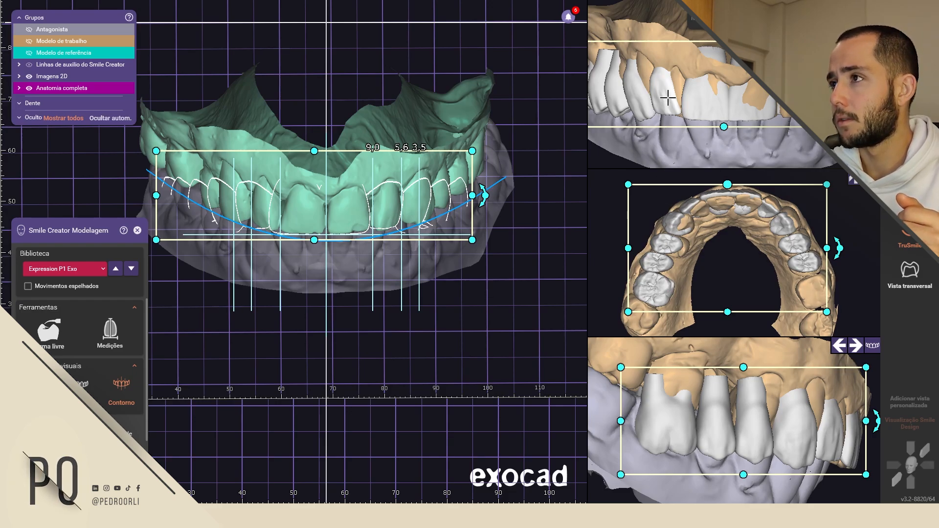
- Adjust the position and size of the upper right first molar and second premolar individually in the occlusal view
click(673, 175)
click(659, 290)
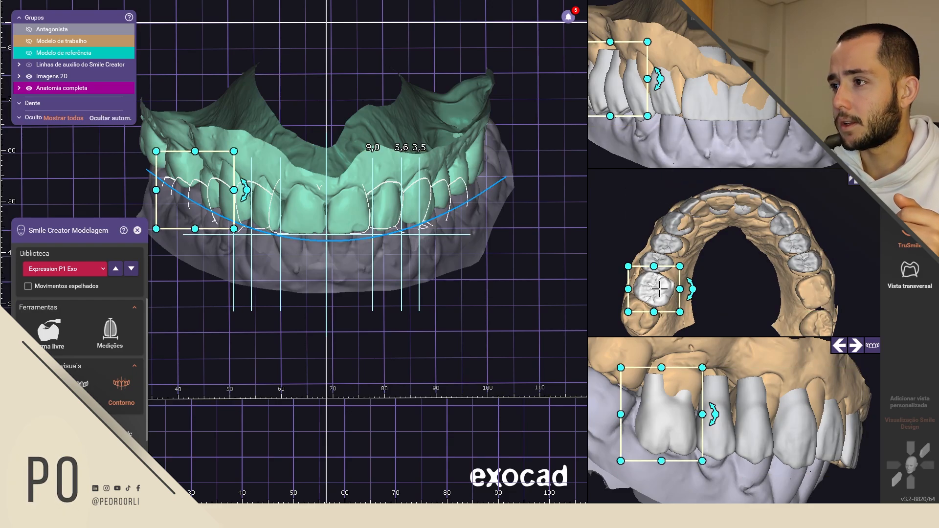
drag(659, 289, 682, 283)
click(660, 263)
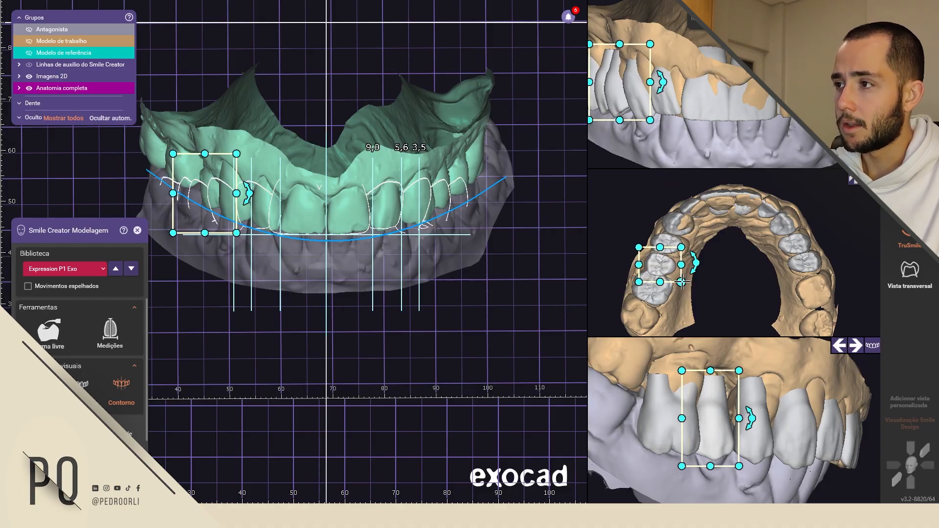
click(738, 281)
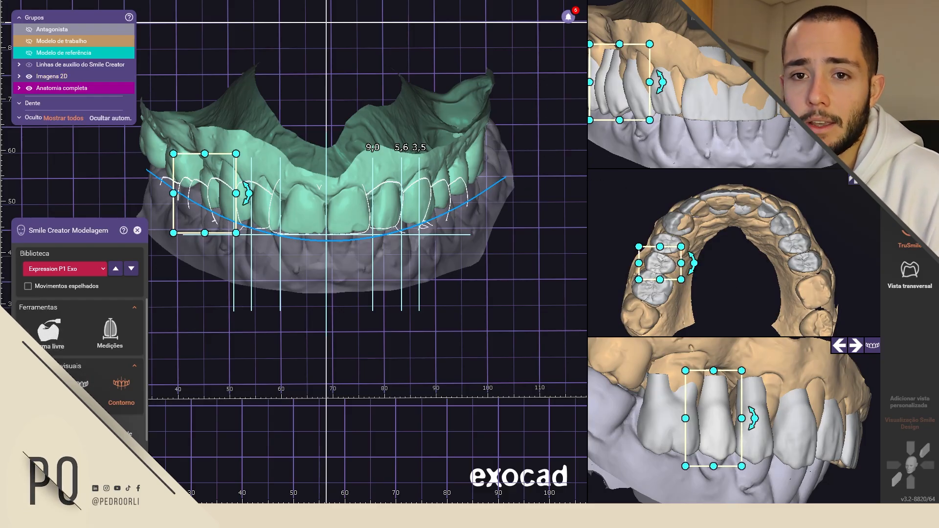
- Preview the proposed teeth with realistic rendering, full-length and with the gingival portion cut, and return to the contour display
click(84, 386)
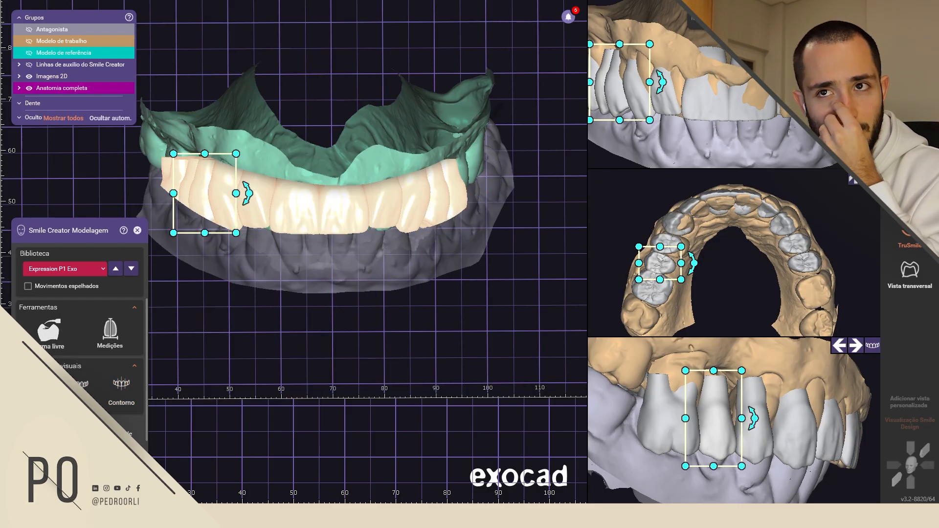
click(83, 386)
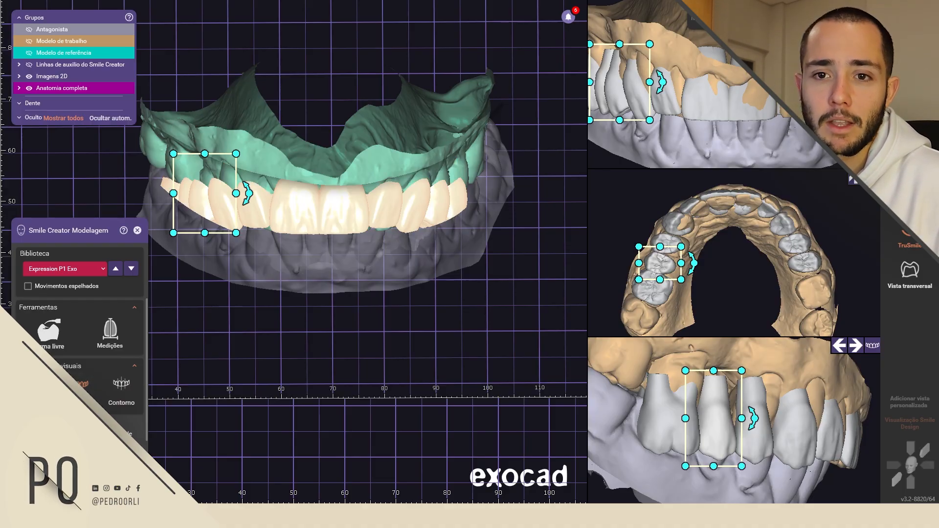
click(84, 387)
click(121, 386)
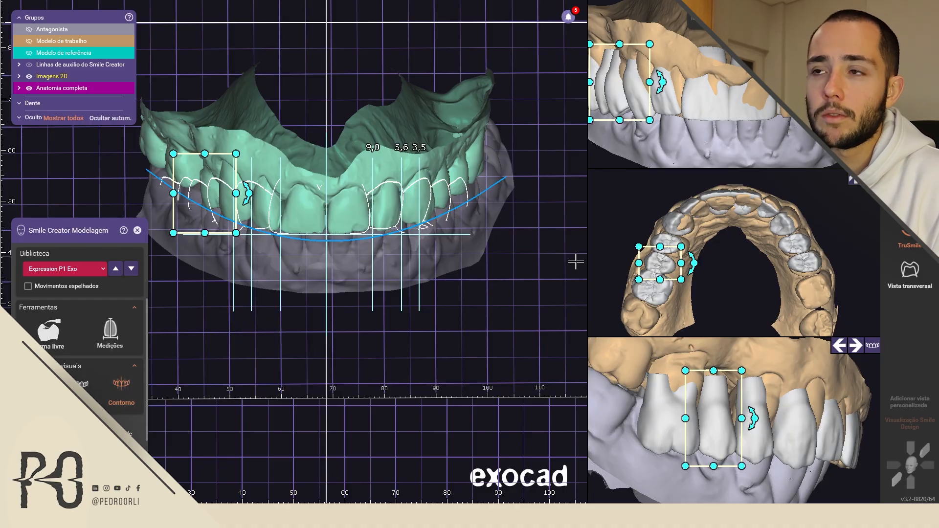
- Raise the upper right first molar and second premolar in the lateral view to the occlusal level, lengthening the molar slightly
click(660, 437)
drag(661, 437, 682, 419)
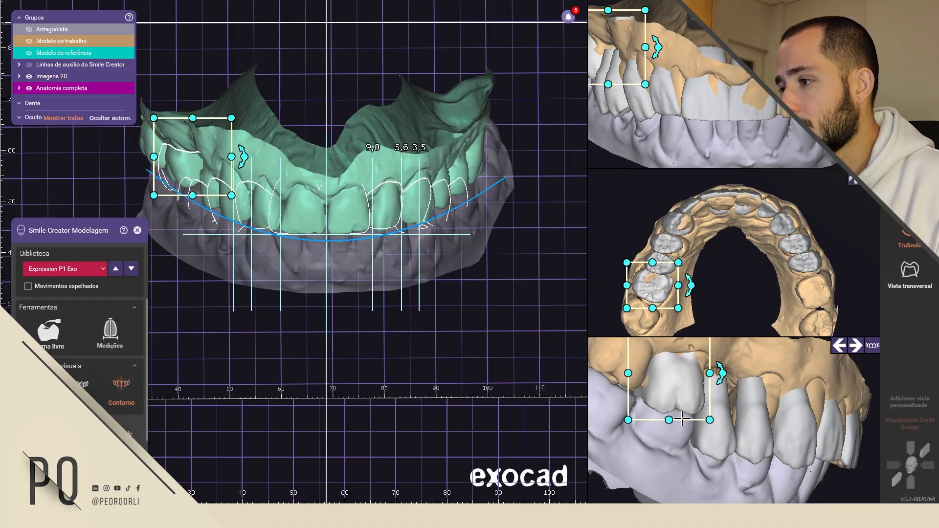
click(712, 384)
click(679, 382)
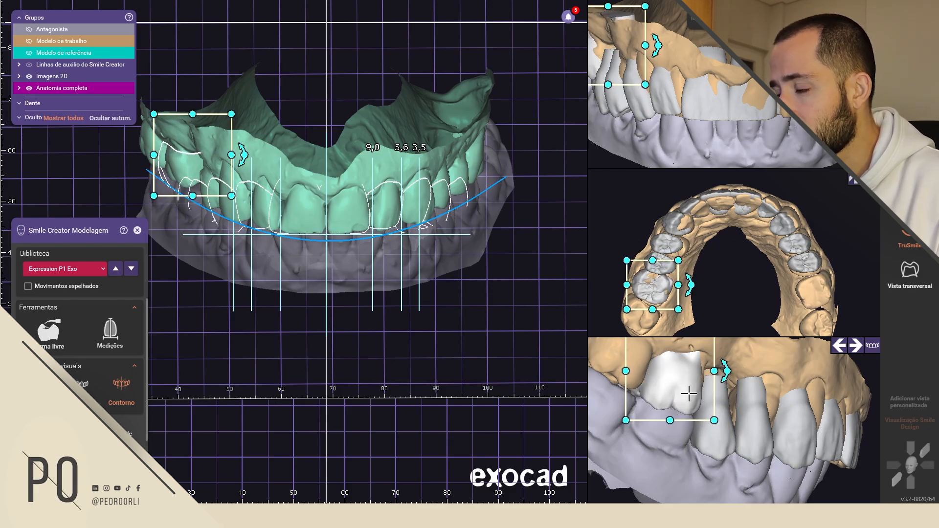
click(716, 397)
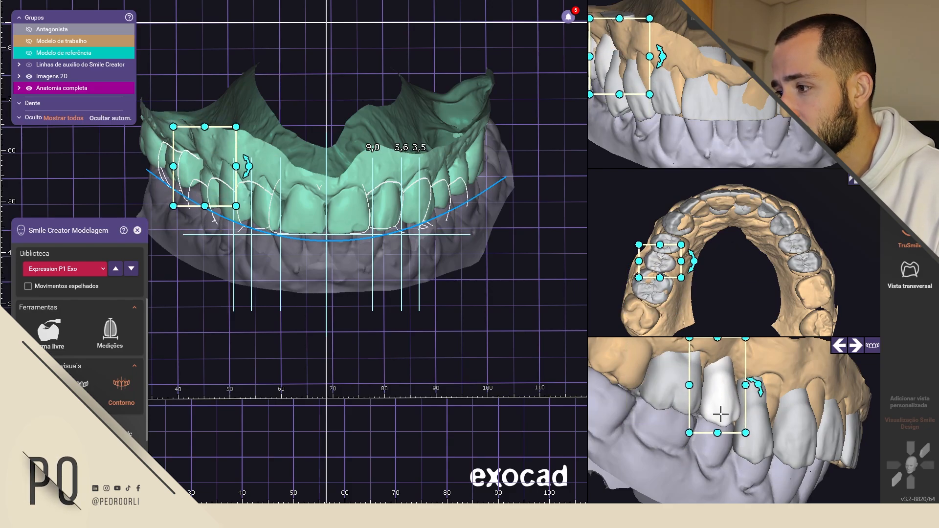
- Nudge the upper right canine slightly in the side view of the smile design
click(753, 420)
drag(768, 424, 764, 427)
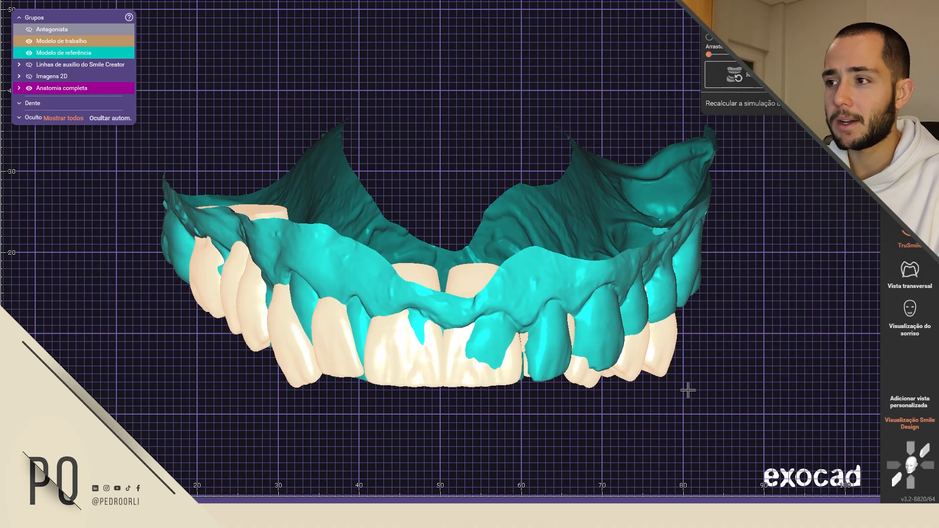
- Start tooth positioning (Posicionar Dentes) for the upper crowns
mouse_move(422, 497)
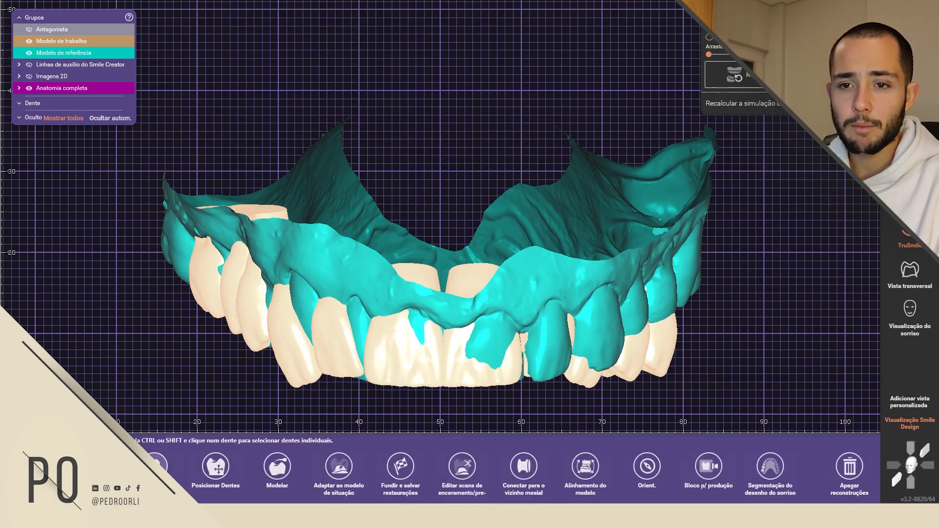
click(219, 478)
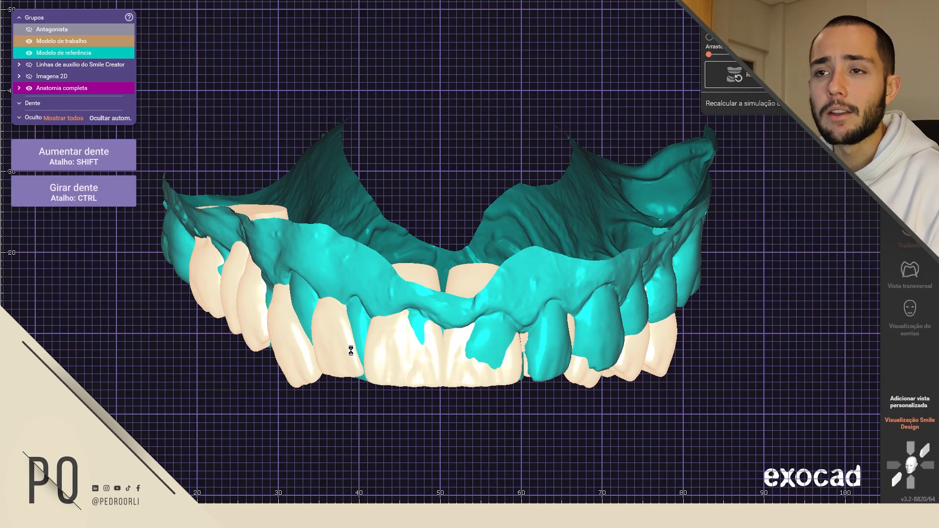
drag(470, 243, 154, 244)
middle_drag(522, 307, 663, 243)
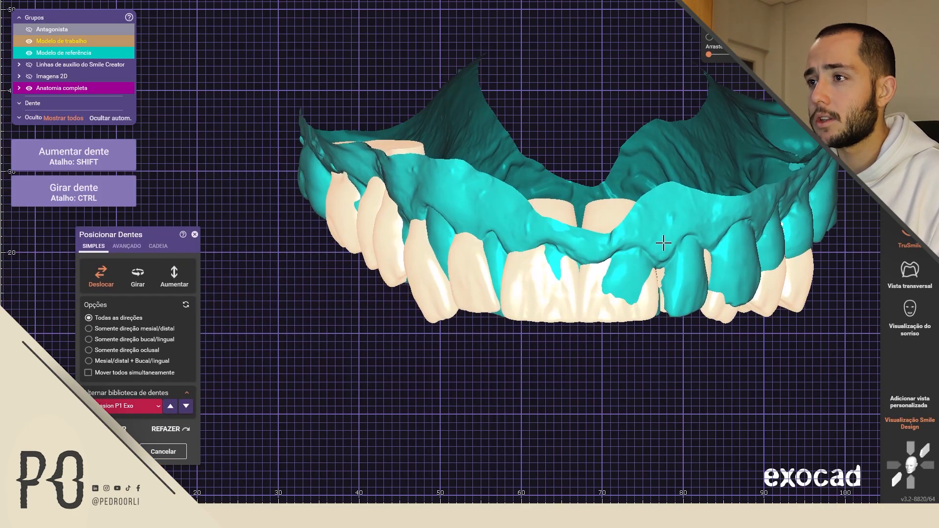
- Hide the reference model, show the antagonist and work model, and turn off the TruSmile rendering
key(3)
key(3)
key(3)
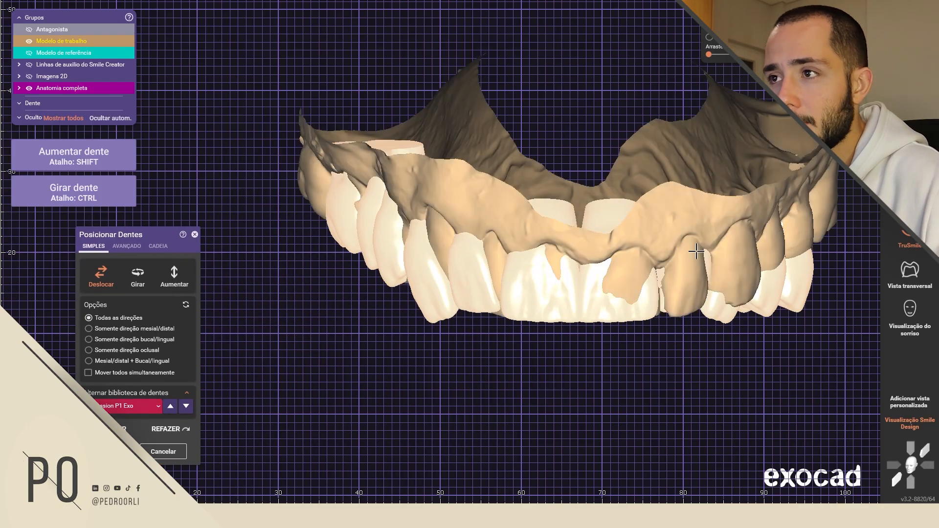
key(1)
key(1)
click(909, 230)
key(1)
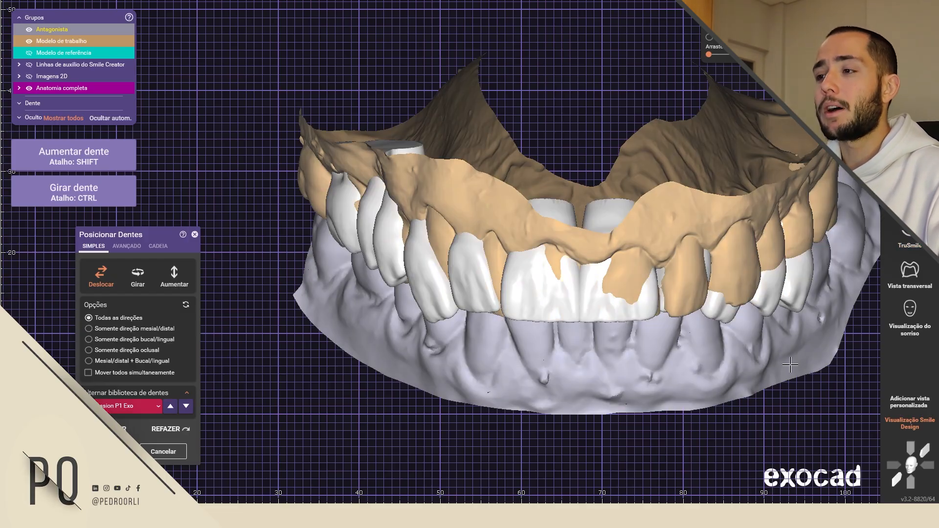
middle_drag(784, 366, 742, 367)
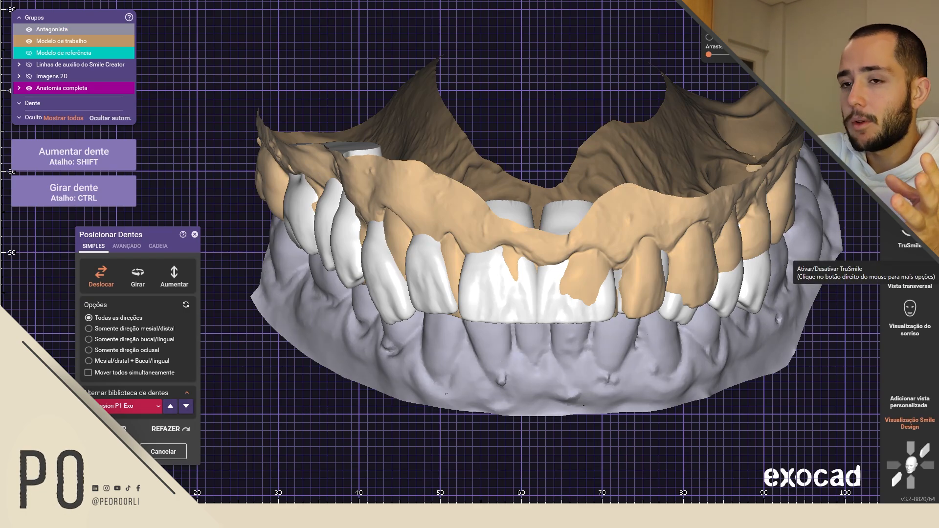
- Preview the crowns as outlines with the Contorno display mode and return to solid shading
right_click(910, 225)
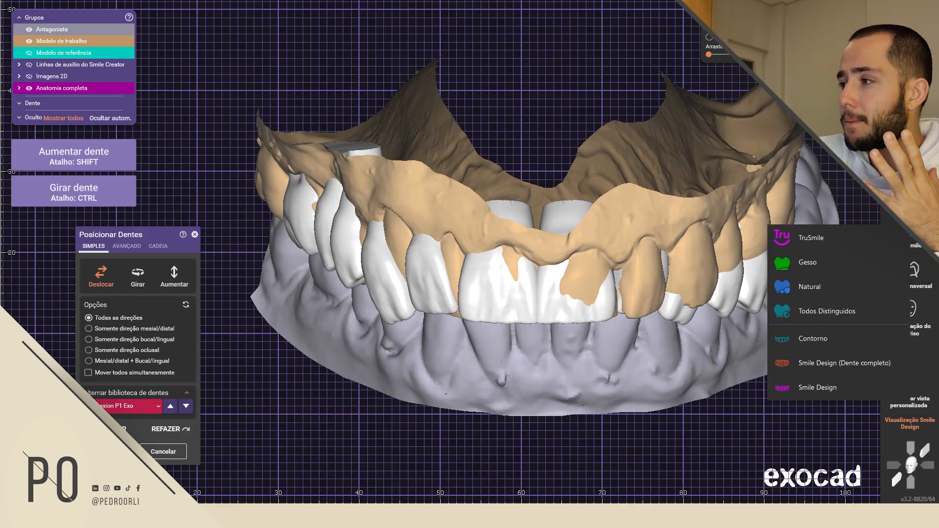
click(839, 334)
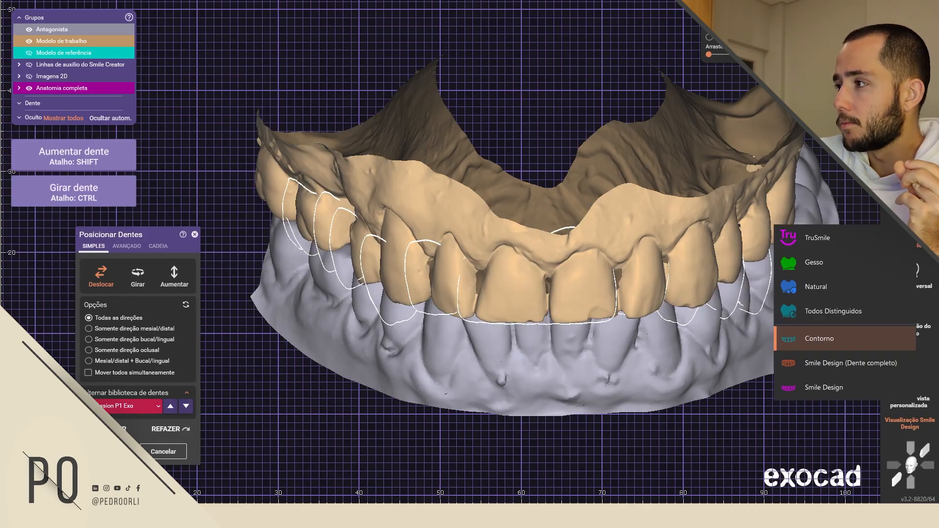
click(840, 341)
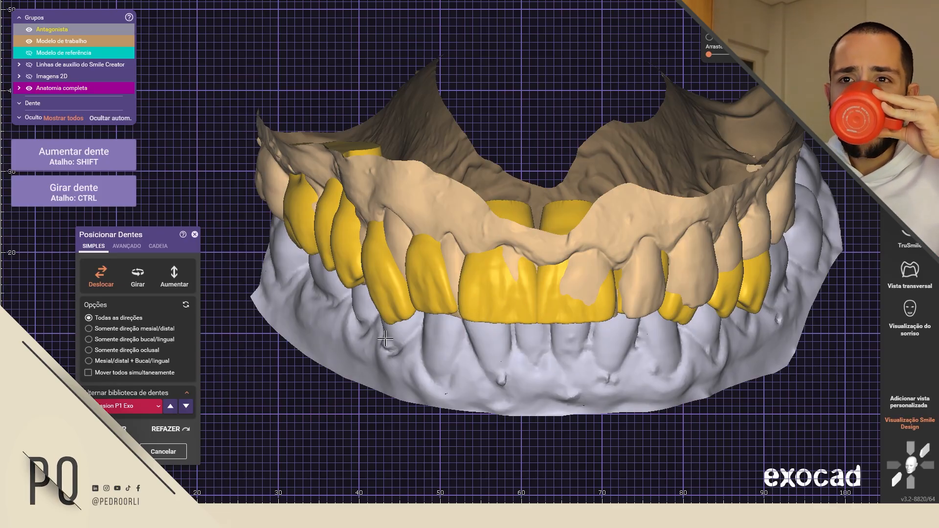
- Rotate the upper right posterior crowns to follow the natural teeth in the side view
right_drag(583, 313, 459, 240)
scroll(468, 324, up, 2)
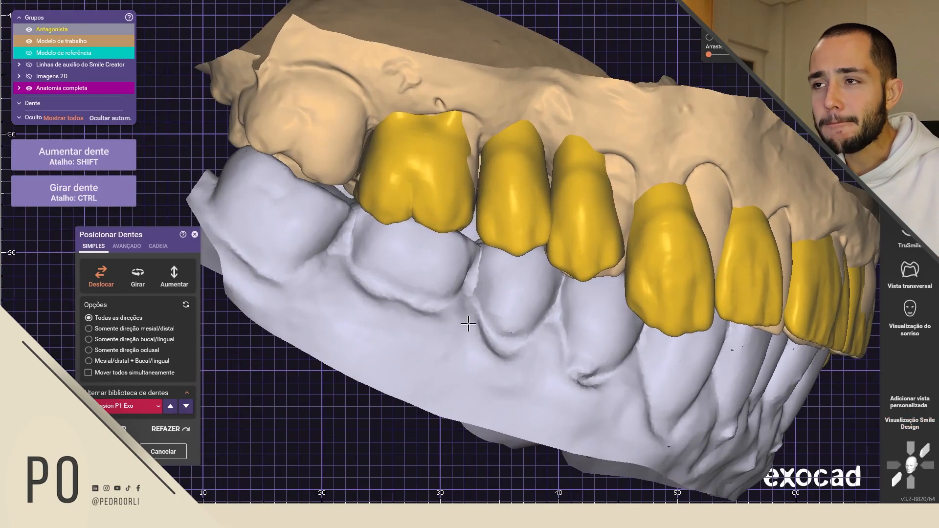
mouse_move(489, 352)
right_down()
mouse_move(491, 399)
mouse_move(488, 350)
mouse_move(499, 337)
right_up()
scroll(484, 294, up, 1)
ctrl+drag(474, 214, 407, 161)
ctrl+drag(506, 144, 520, 126)
- Move the upper right first molar and both premolar crowns mesially over the natural teeth
right_drag(520, 126, 484, 240)
drag(433, 264, 446, 267)
mouse_move(360, 245)
mouse_down()
mouse_move(385, 238)
mouse_move(374, 247)
mouse_up()
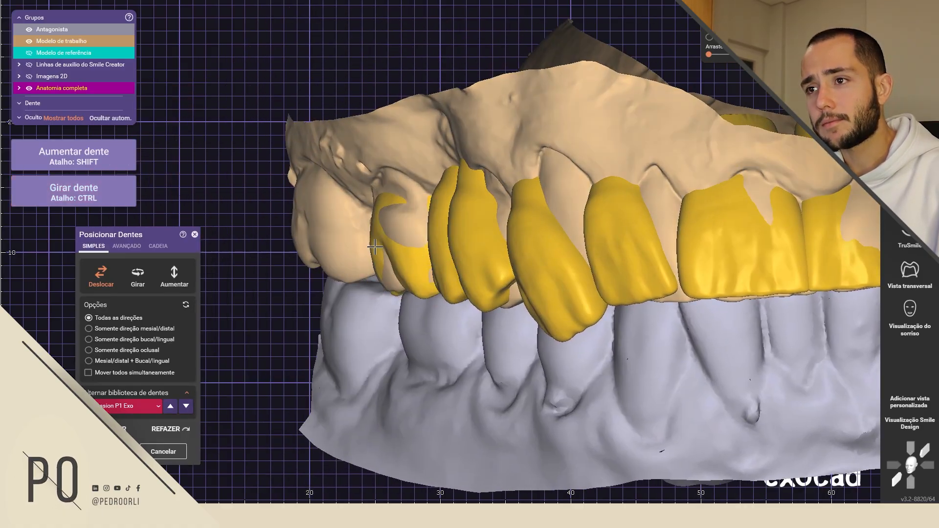
drag(472, 239, 489, 243)
scroll(576, 243, down, 2)
- Rotate the upper right first premolar and canine crowns upright in the side view
right_drag(577, 243, 641, 215)
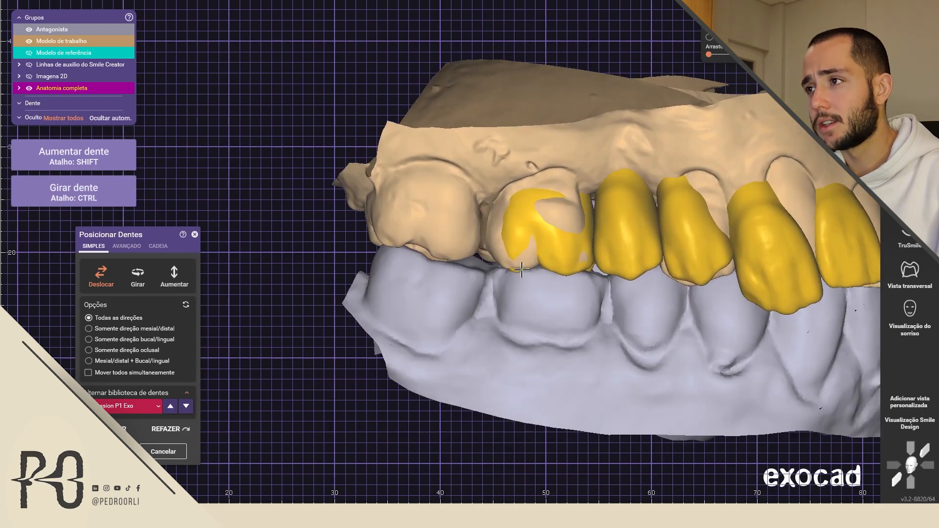
middle_drag(641, 215, 472, 245)
scroll(472, 244, up, 2)
ctrl+drag(520, 284, 539, 291)
ctrl+drag(641, 314, 607, 340)
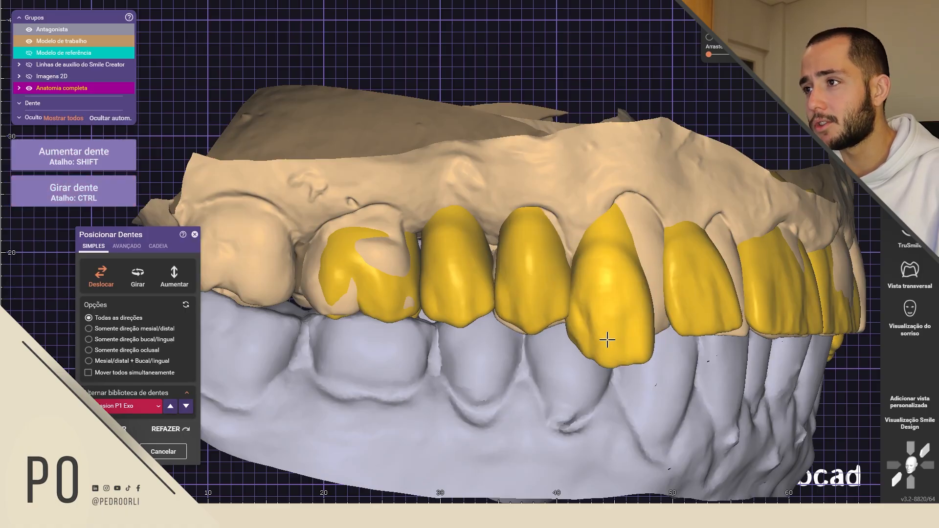
- Hide the upper right lateral incisor crown and move the canine crown up over the natural canine
middle_click(696, 325)
ctrl+middle_click(450, 245)
drag(359, 252, 378, 237)
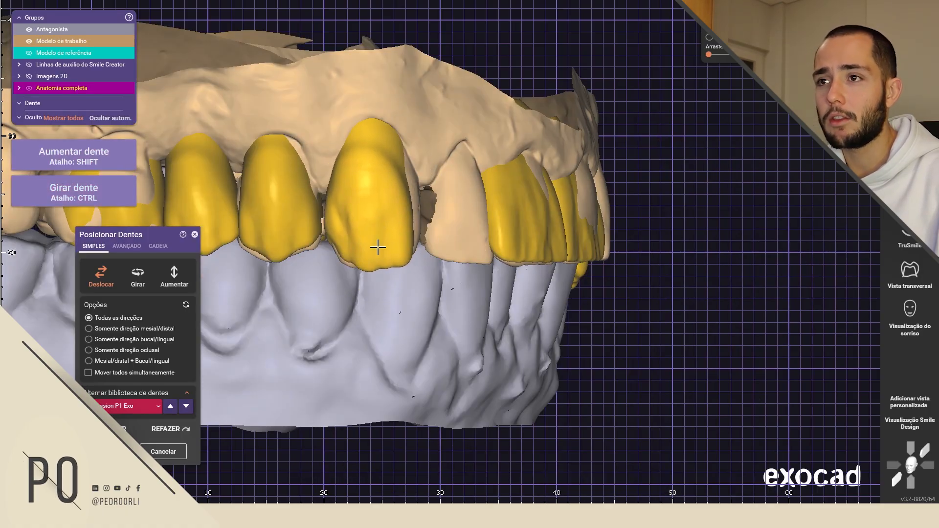
- Hide the antagonist, then shift and rotate the upper right first premolar crown from the occlusal view
scroll(391, 264, down, 3)
ctrl+middle_click(411, 294)
right_drag(410, 311, 394, 300)
scroll(399, 281, up, 2)
scroll(399, 281, up, 2)
scroll(394, 300, up, 2)
drag(394, 300, 409, 309)
ctrl+drag(437, 399, 428, 404)
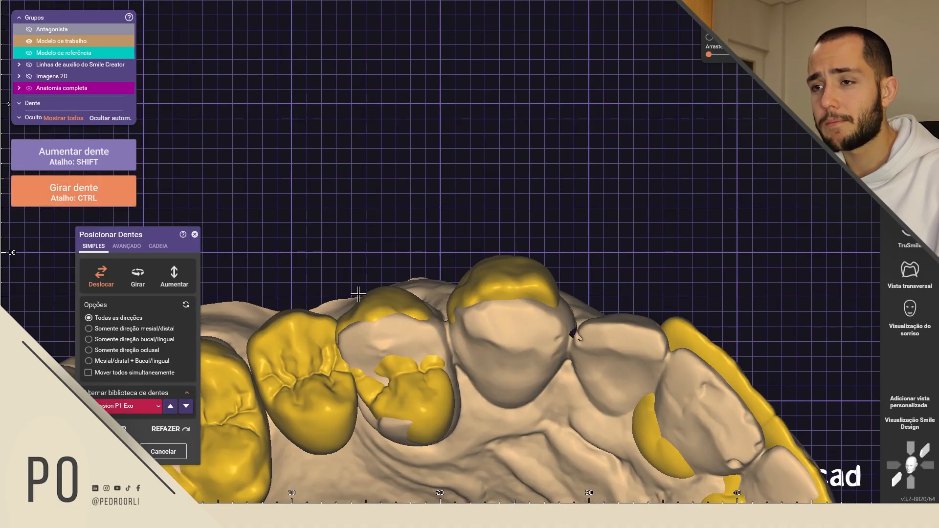
ctrl+drag(372, 295, 384, 291)
- Rotate and rescale the upper right canine crown to fit the natural canine, and accept the tooth positions
mouse_move(520, 292)
ctrl+mouse_down()
mouse_move(507, 289)
mouse_move(522, 309)
mouse_move(545, 308)
mouse_move(527, 307)
ctrl+mouse_up()
ctrl+drag(527, 307, 533, 308)
ctrl+drag(541, 402, 527, 406)
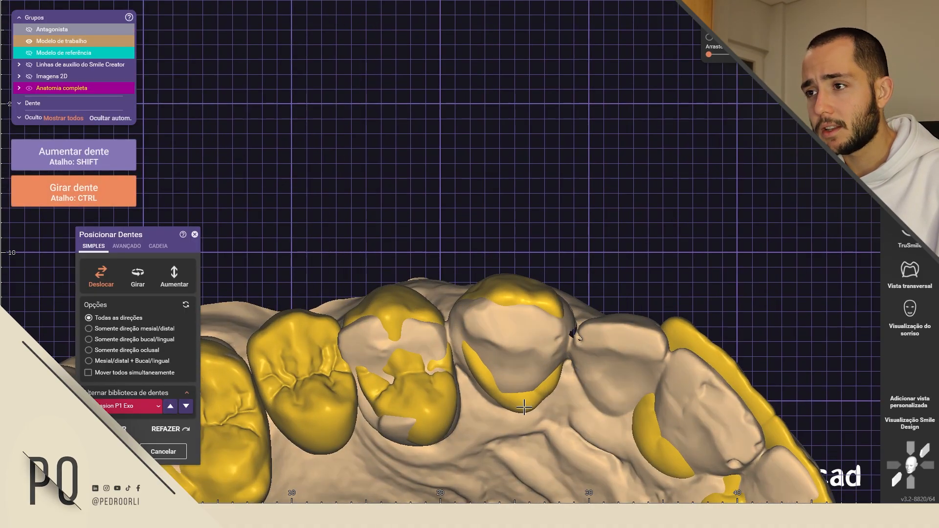
ctrl+drag(532, 290, 554, 300)
shift+drag(554, 299, 562, 308)
scroll(556, 313, down, 4)
right_drag(553, 366, 541, 281)
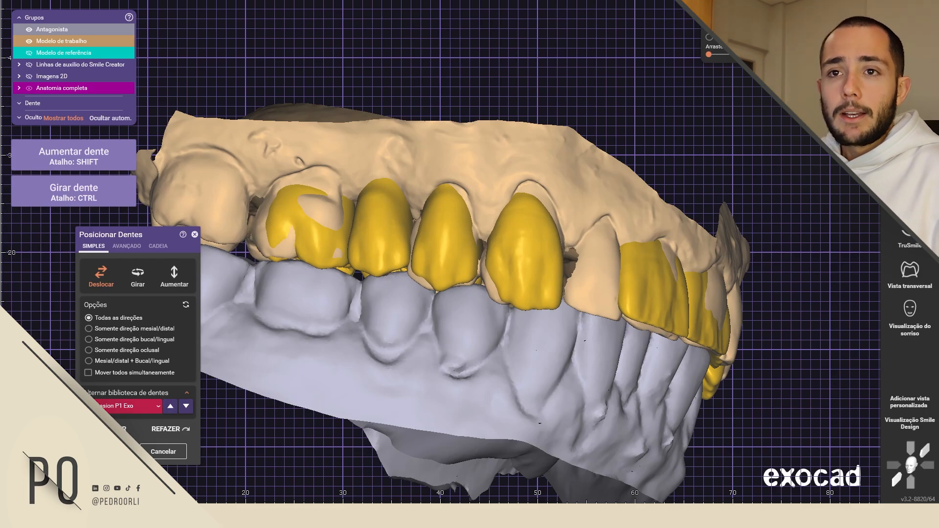
click(113, 452)
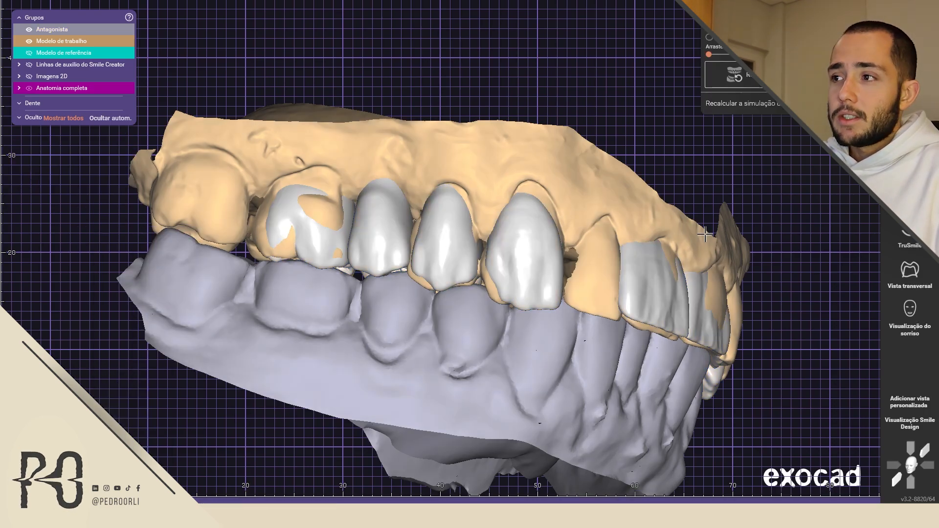
scroll(745, 254, down, 3)
right_drag(727, 304, 572, 250)
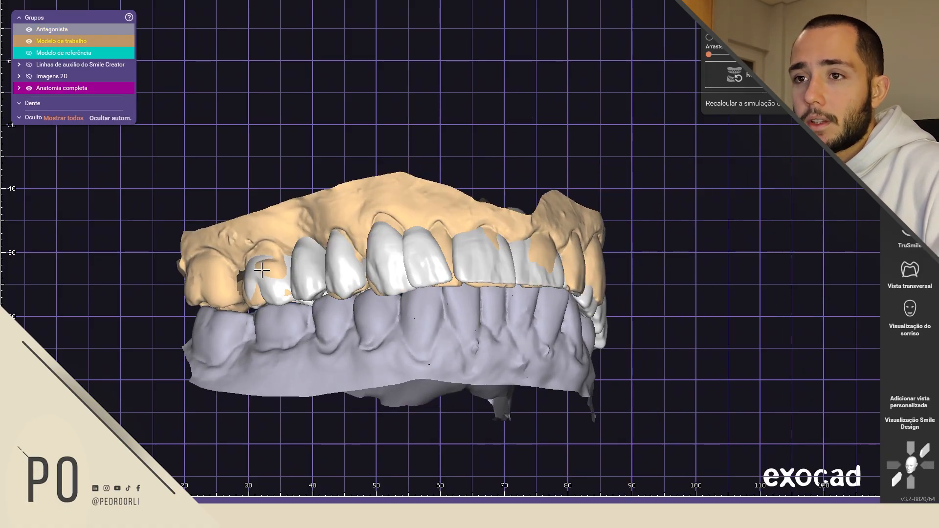
click(270, 289)
click(493, 302)
click(470, 208)
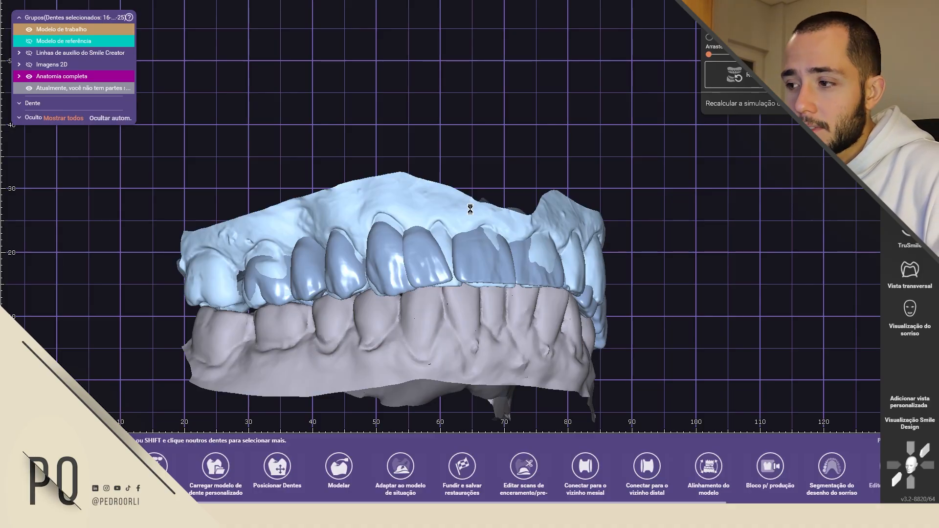
right_click(470, 209)
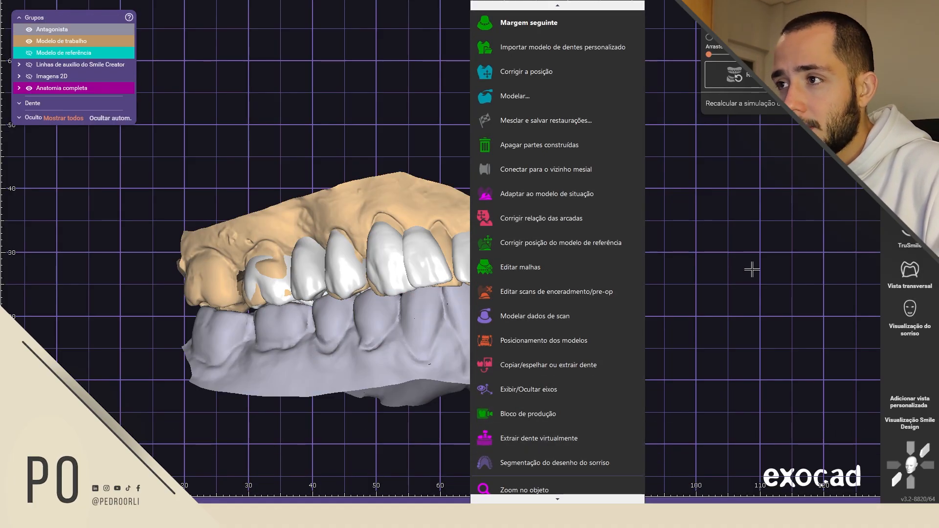
click(705, 290)
- Hide the antagonist and select the front crowns 13 to 23
scroll(544, 292, down, 2)
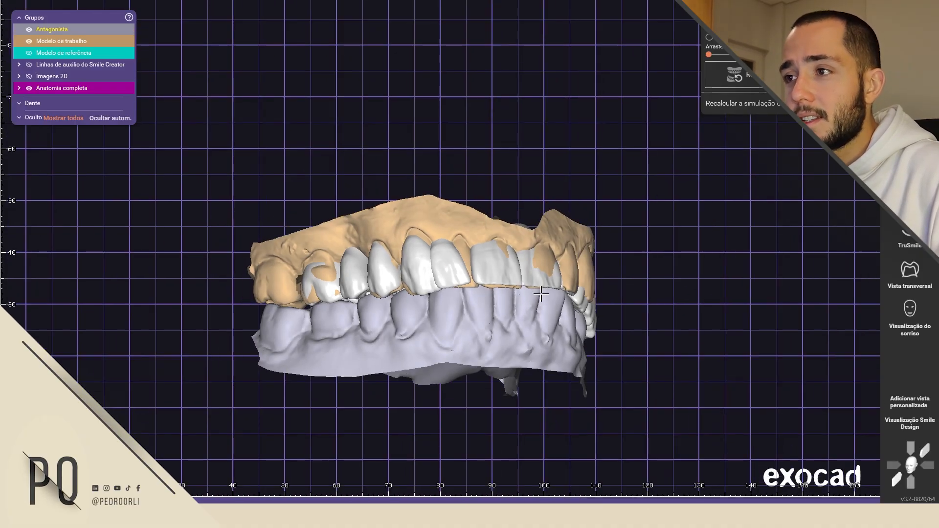
ctrl+scroll(491, 278, down, 3)
ctrl+scroll(448, 278, up, 2)
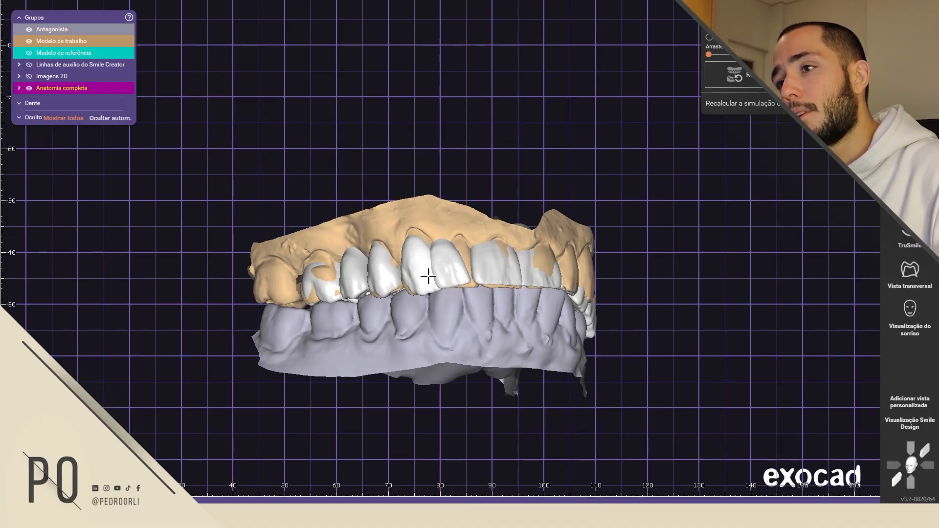
ctrl+scroll(453, 325, down, 1)
right_drag(453, 325, 583, 295)
click(494, 165)
right_drag(494, 166, 566, 336)
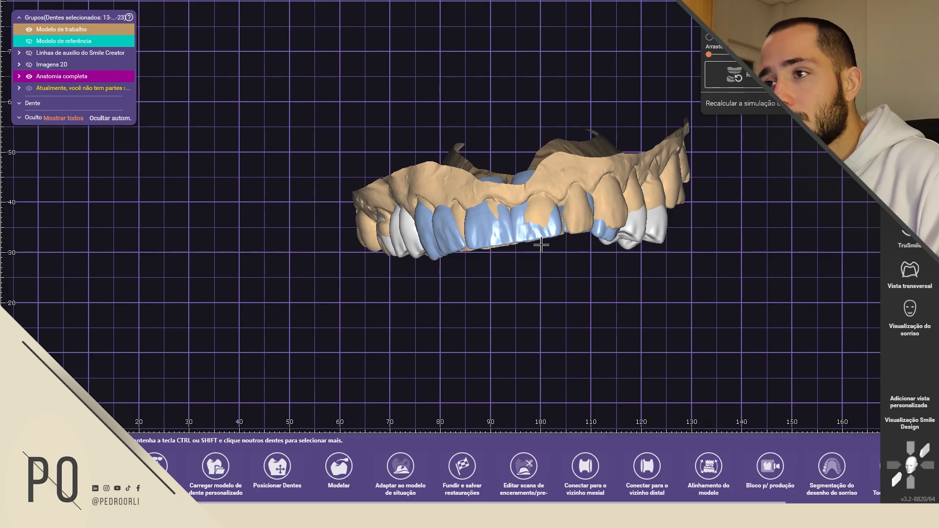
- Clear the selection and select only crowns 13, 11, 21 and 23 individually
click(501, 274)
click(426, 230)
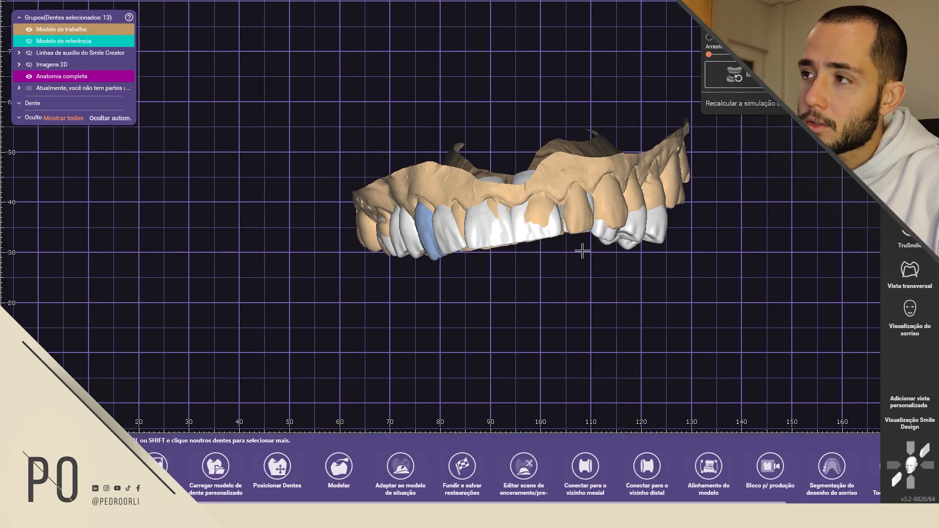
ctrl+click(603, 229)
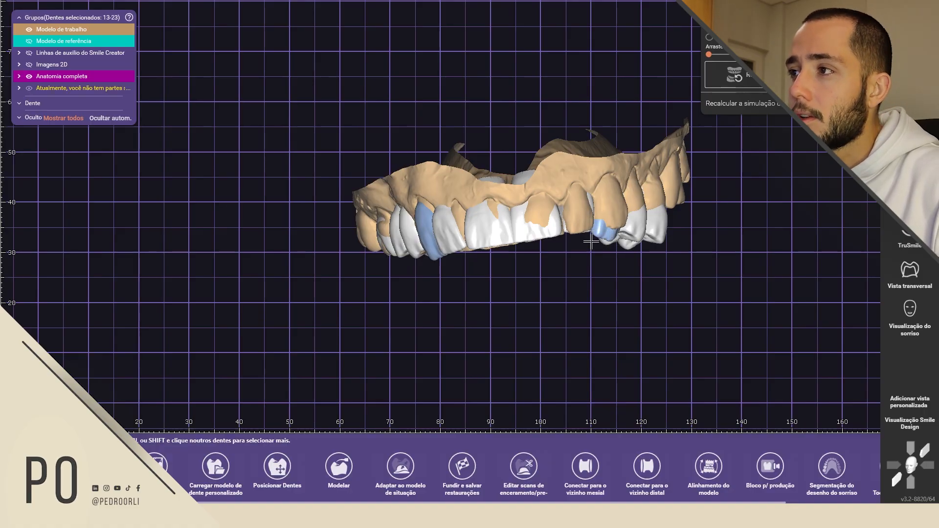
ctrl+click(523, 237)
right_drag(543, 283, 544, 335)
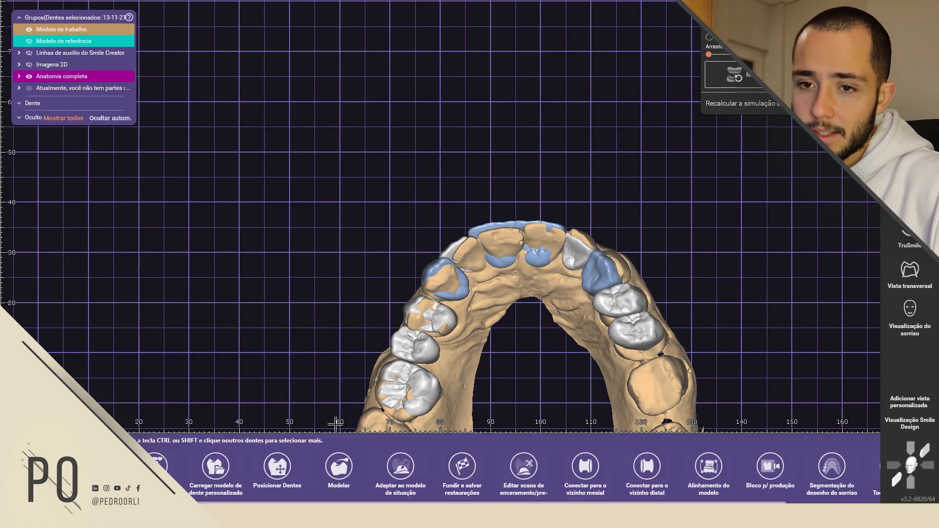
- Select the full range of crowns from 13 to 23
click(453, 293)
click(453, 293)
shift+click(602, 286)
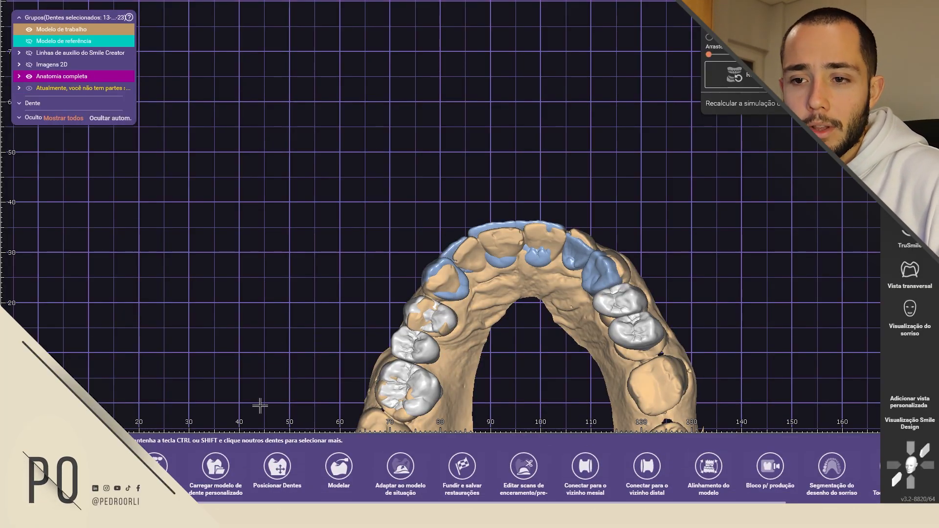
- Browse the tooth libraries for loading a custom tooth model on crowns 13 to 23, and cancel without loading
click(209, 477)
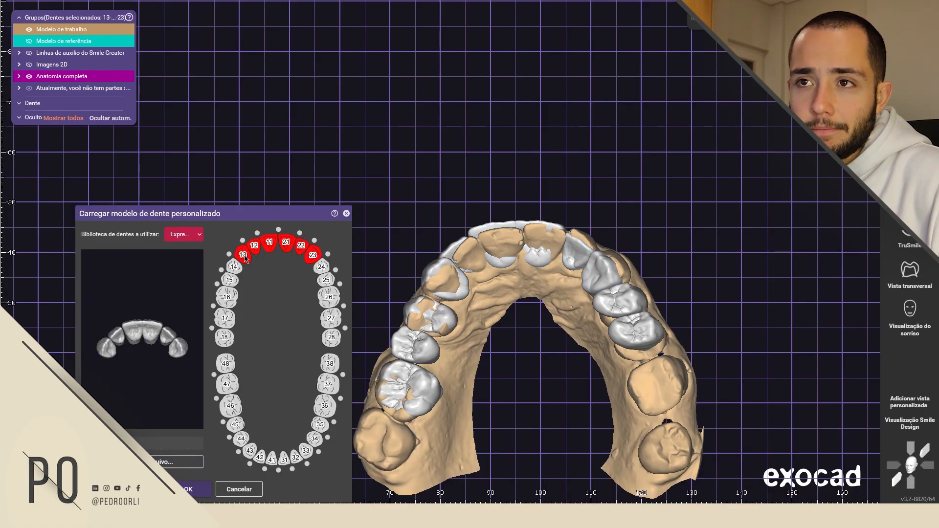
click(200, 235)
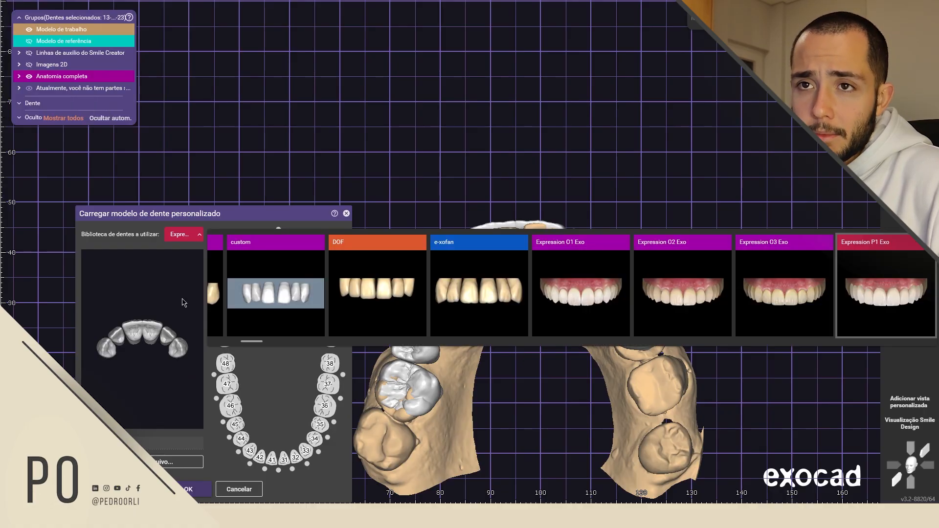
scroll(531, 236, down, 5)
scroll(531, 236, down, 3)
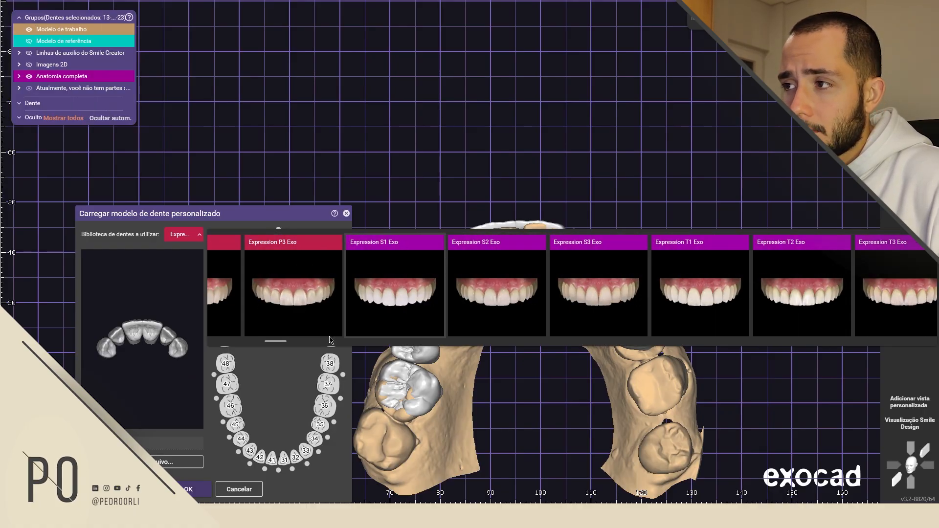
click(215, 466)
click(224, 489)
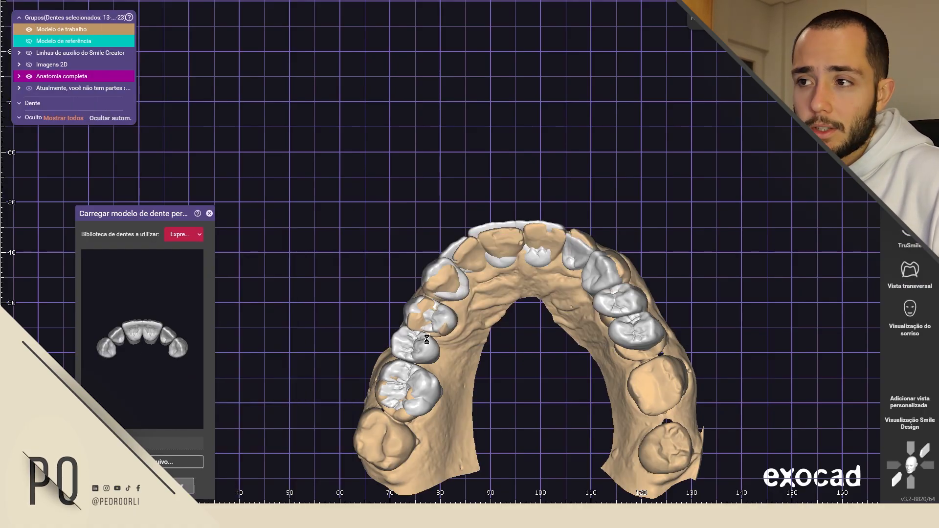
right_drag(496, 392, 494, 248)
click(483, 317)
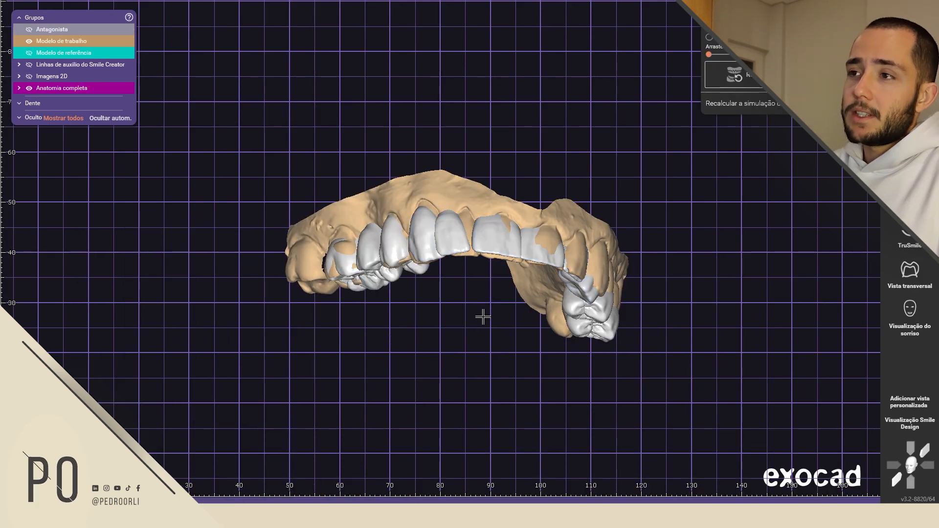
right_drag(406, 169, 492, 288)
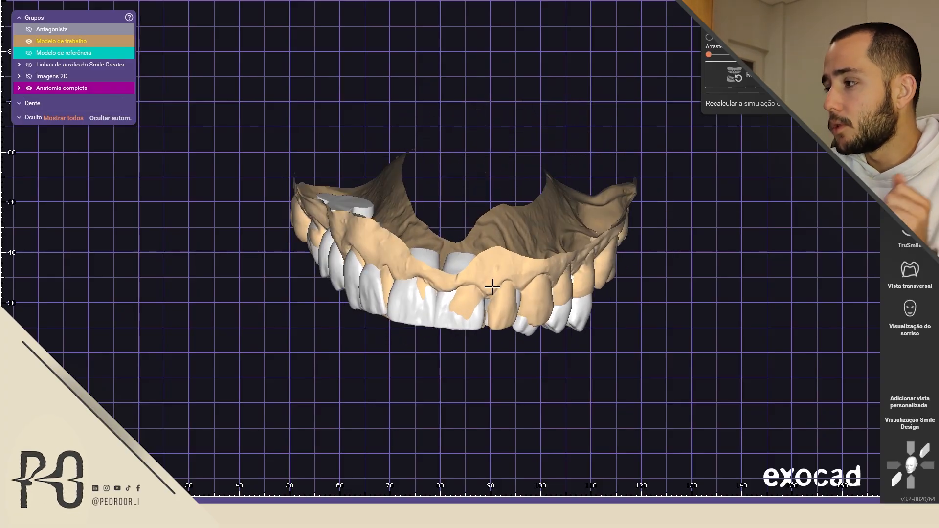
- In the saved Smile Design view, hide the full-anatomy crowns and show the antagonist
click(900, 483)
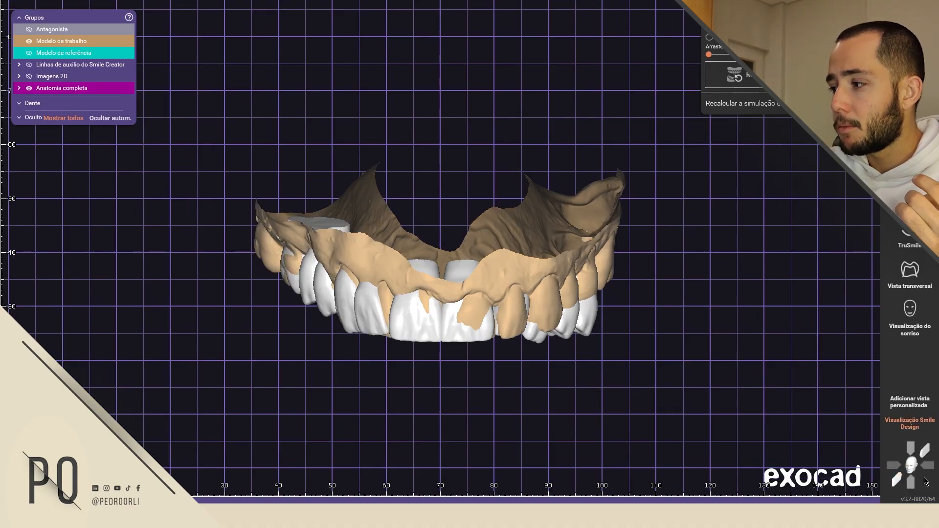
key(f)
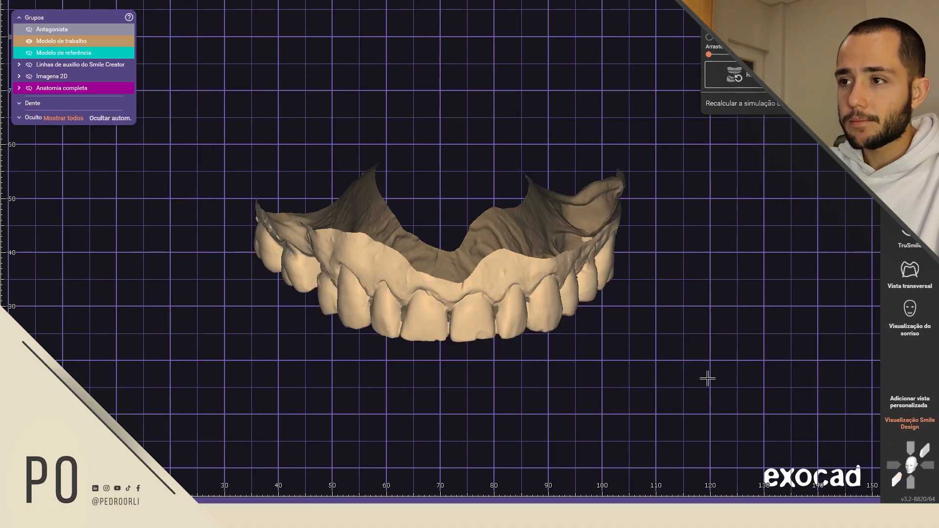
key(a)
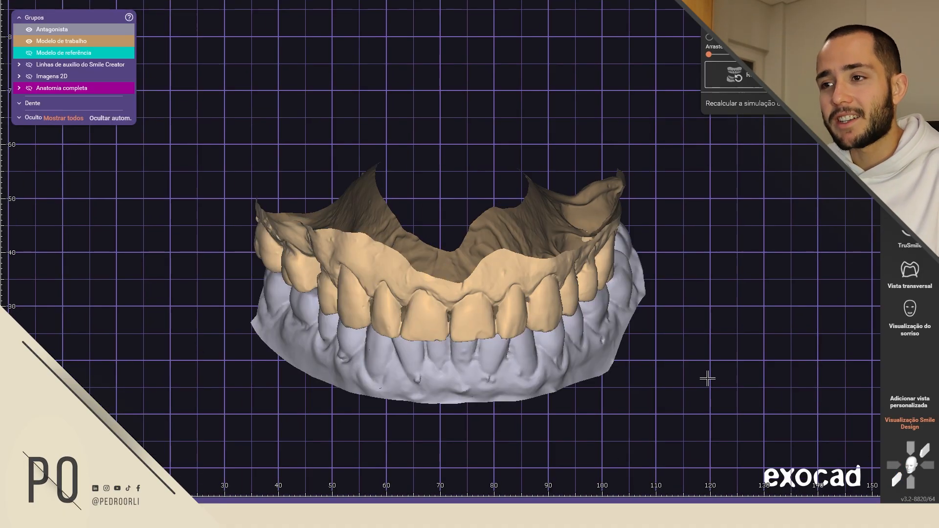
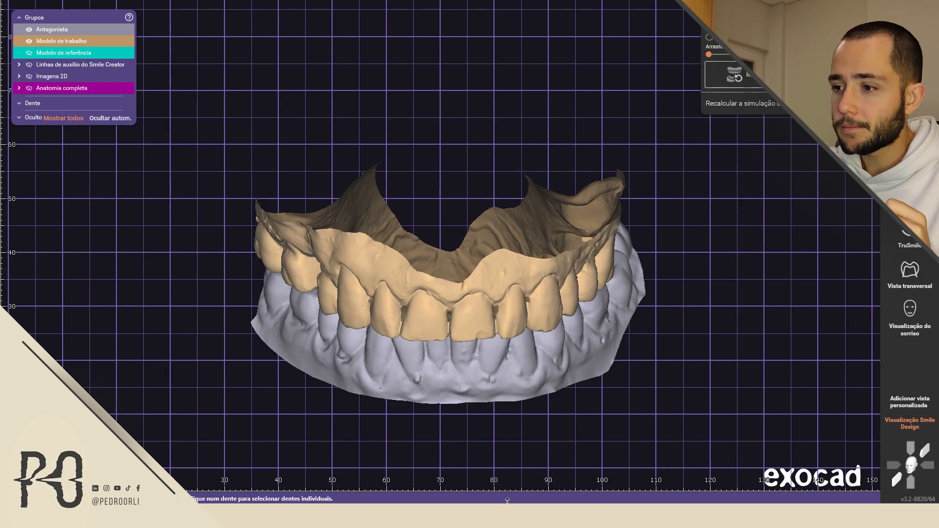
- Start freeform editing of the scan data for the upper working model
mouse_move(521, 495)
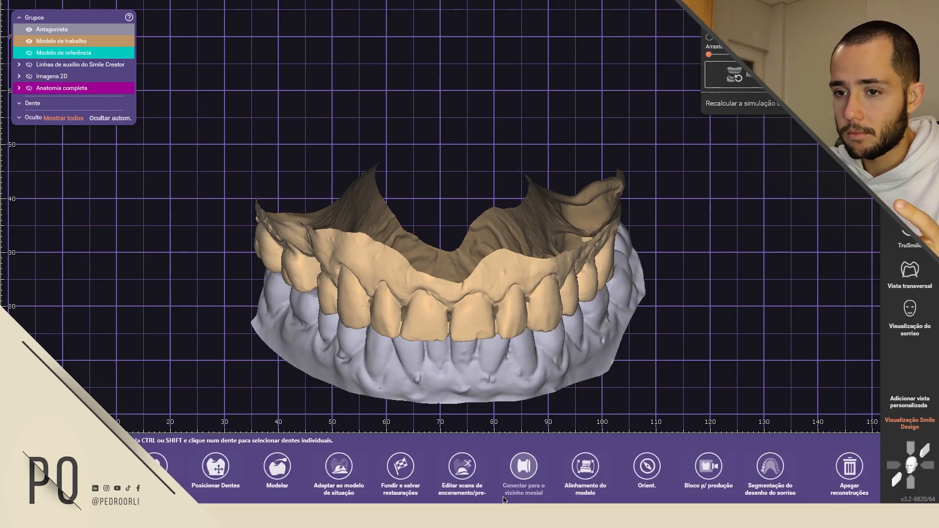
click(441, 307)
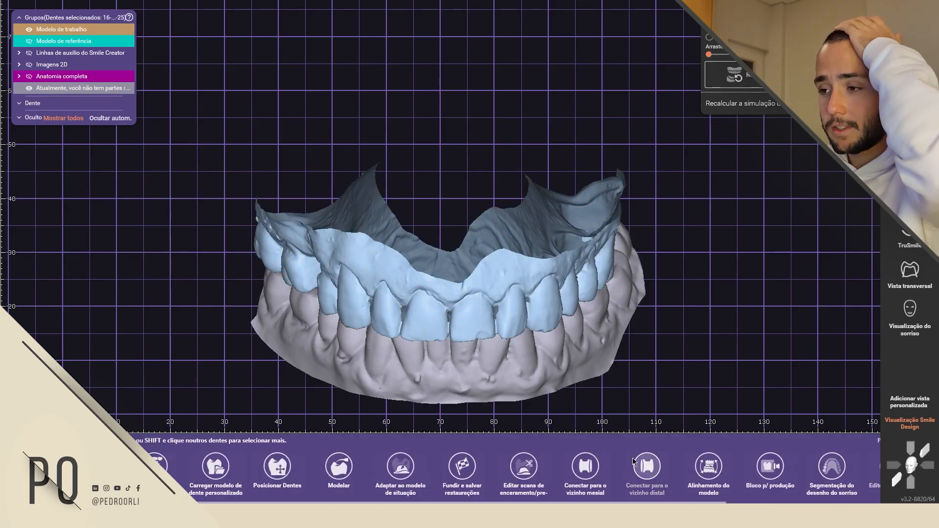
click(757, 470)
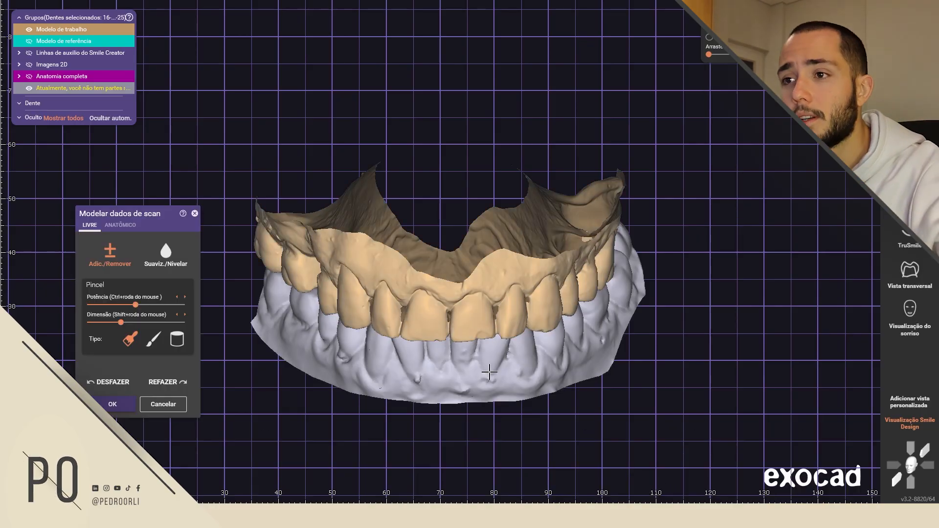
- Compare the upper scans around the right canine by showing the reference model in place of the working model
right_drag(482, 373, 392, 298)
shift+middle_click(393, 298)
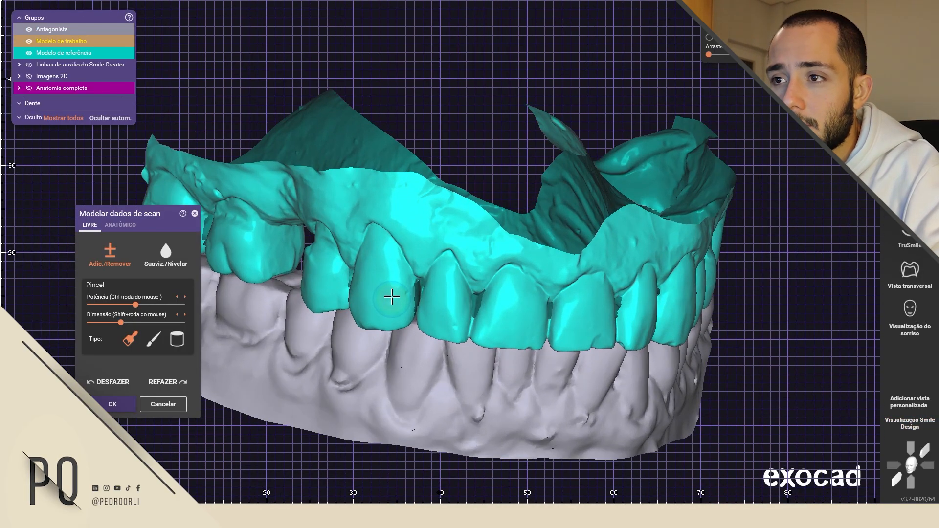
scroll(385, 289, up, 3)
shift+middle_click(385, 294)
scroll(375, 292, up, 1)
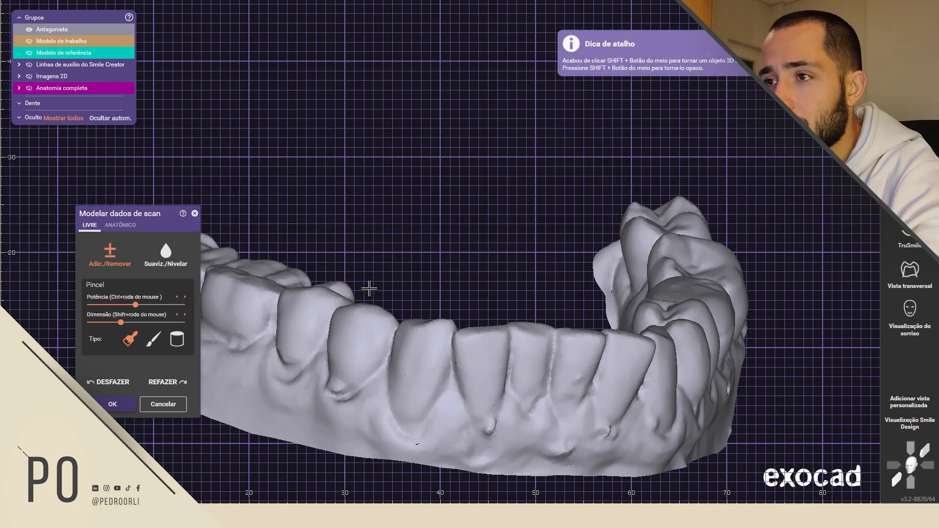
shift+middle_click(371, 288)
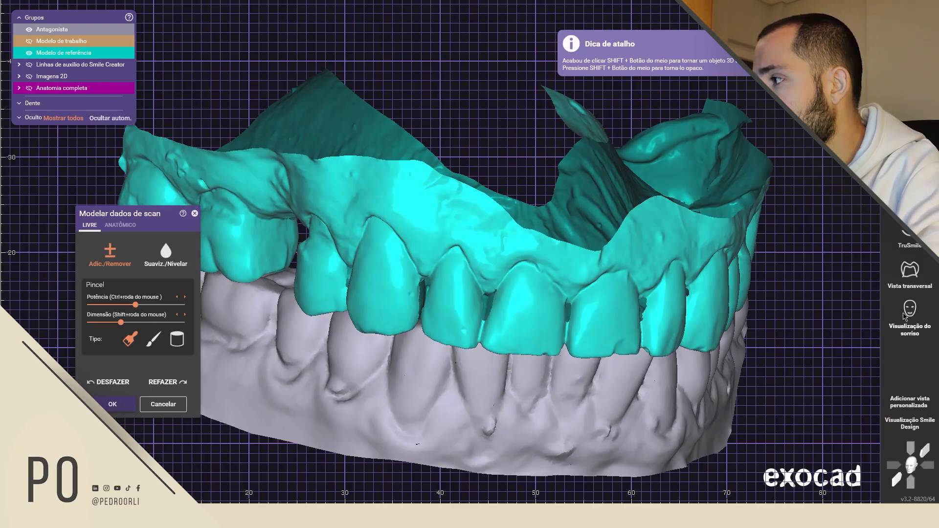
- Open the cross-section view through the upper right canine and display the working model opaque with the reference model hidden
click(910, 270)
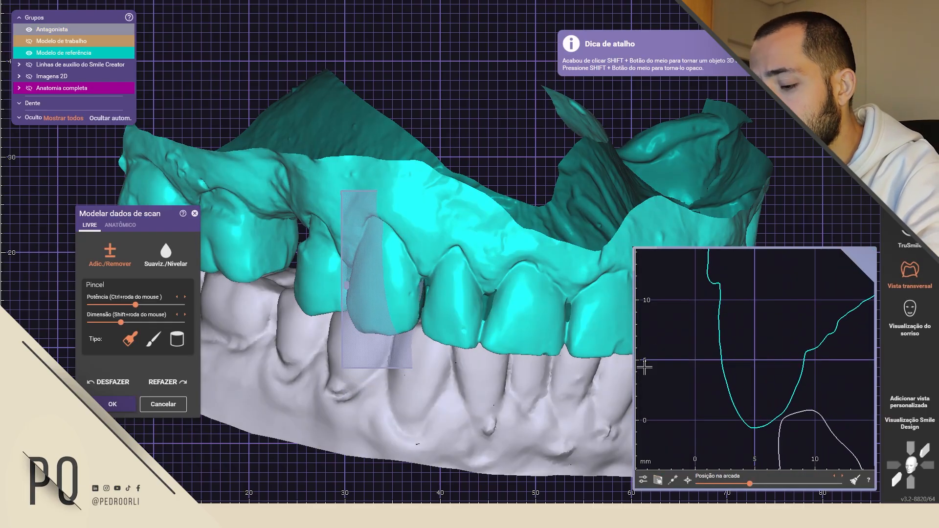
key(3)
key(2)
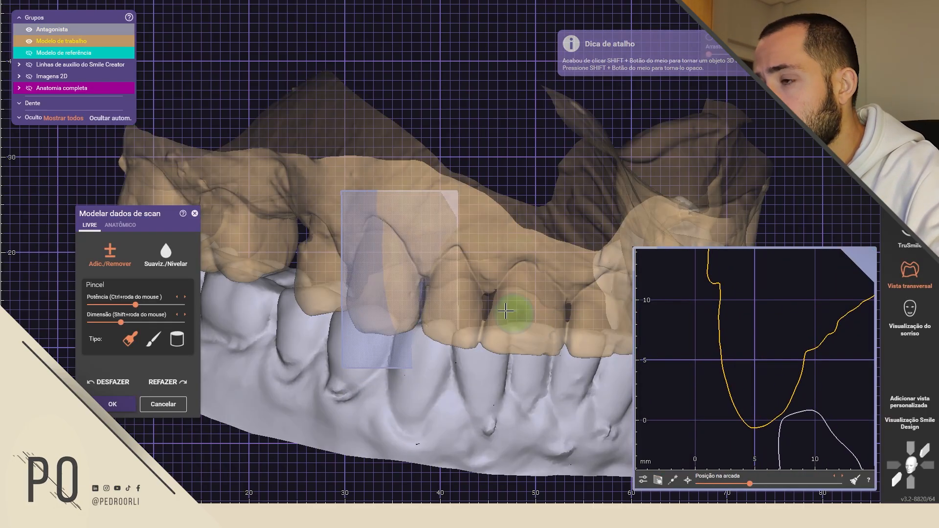
shift+middle_click(413, 279)
- Carve the upper right canine with a larger brush and measure the reduction in cross-section against the reference model
scroll(386, 302, up, 3)
shift+scroll(387, 302, up, 2)
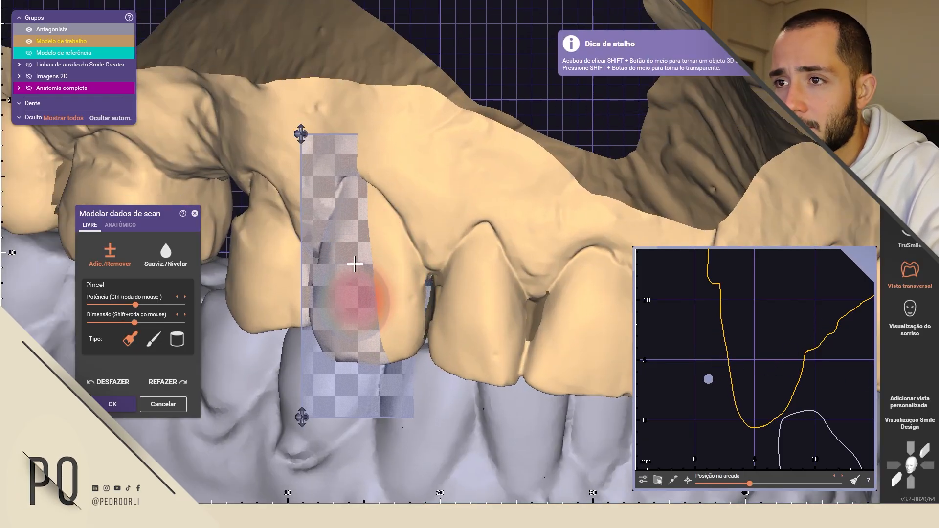
key(3)
scroll(743, 358, up, 3)
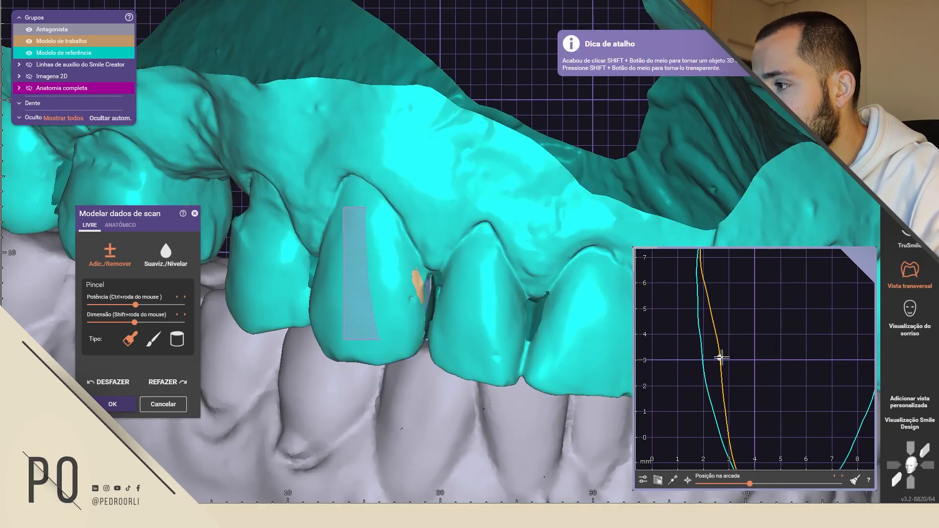
click(704, 361)
drag(704, 361, 702, 358)
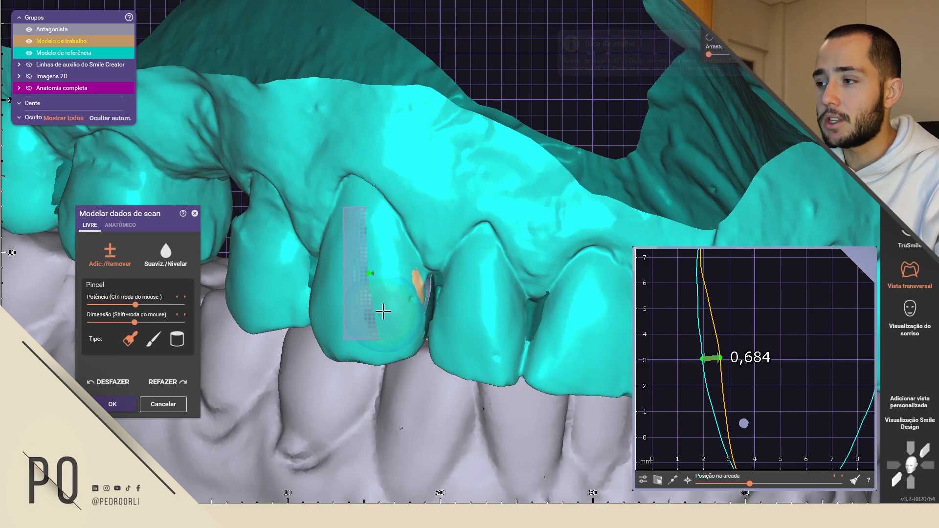
- Remove more material from the upper right canine, add some back, and remeasure the gap to the reference model after each change
mouse_move(377, 294)
mouse_down()
mouse_move(369, 315)
mouse_move(366, 264)
mouse_up()
drag(722, 358, 733, 359)
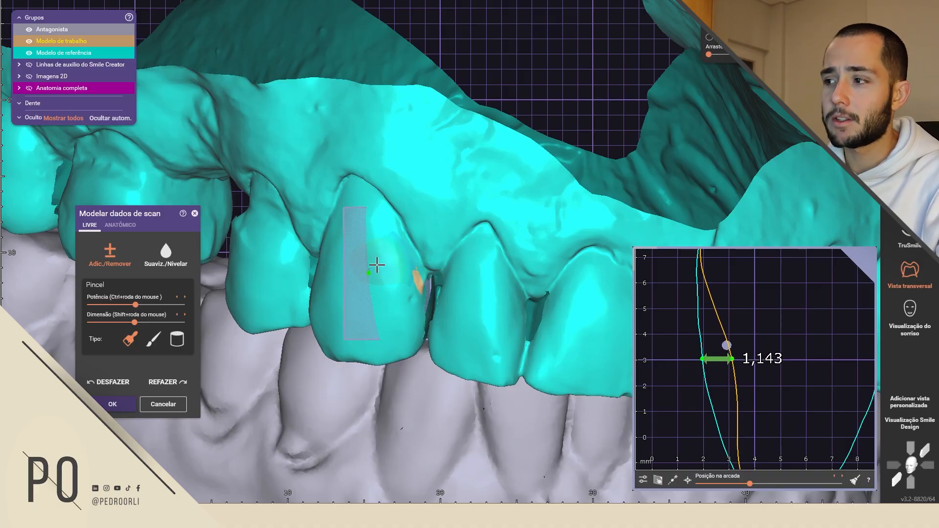
drag(378, 267, 383, 272)
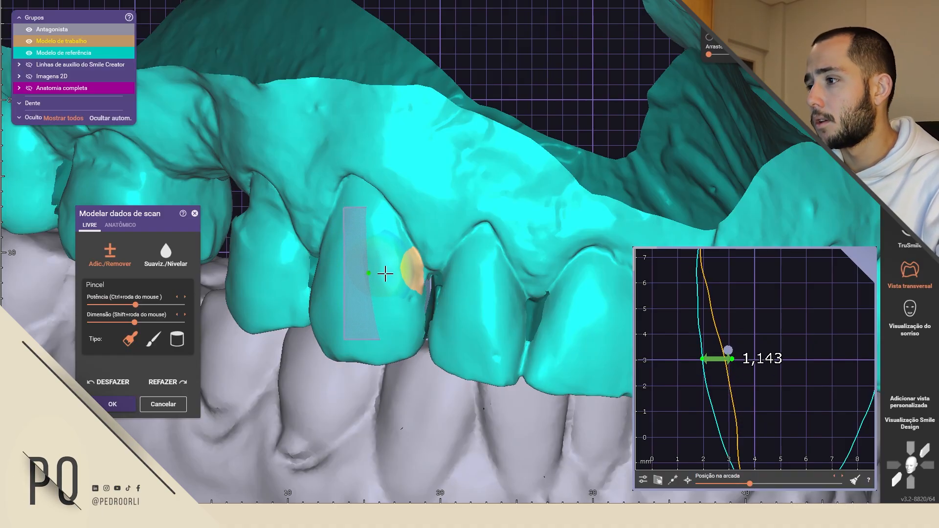
drag(711, 352, 725, 359)
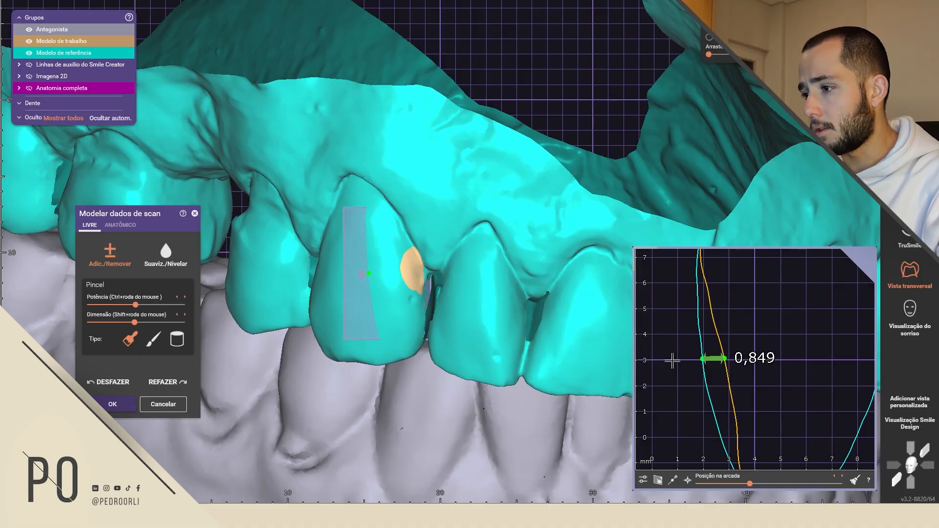
- Smooth the carved surface of the upper right canine and accept the scan data edits
mouse_move(385, 289)
shift+mouse_down()
mouse_move(398, 277)
mouse_move(377, 273)
shift+mouse_up()
scroll(408, 298, down, 3)
scroll(654, 361, down, 3)
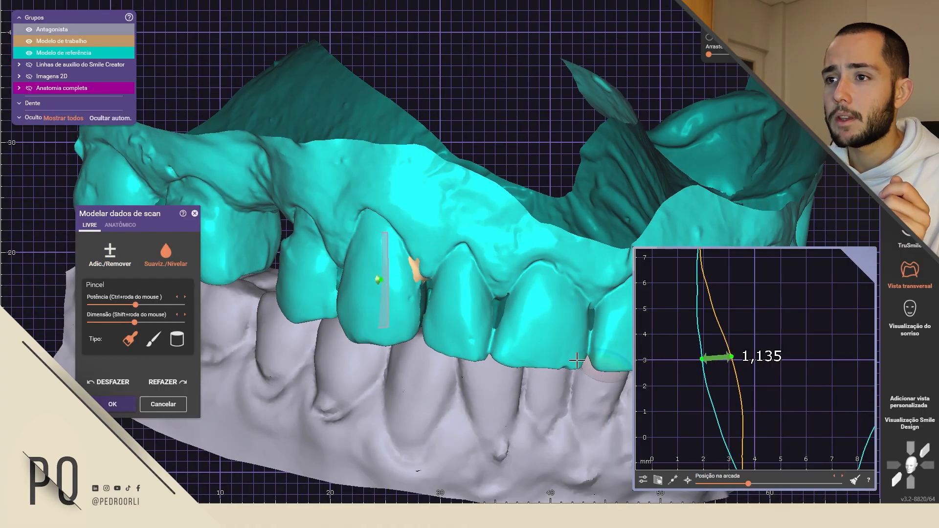
right_drag(386, 300, 388, 302)
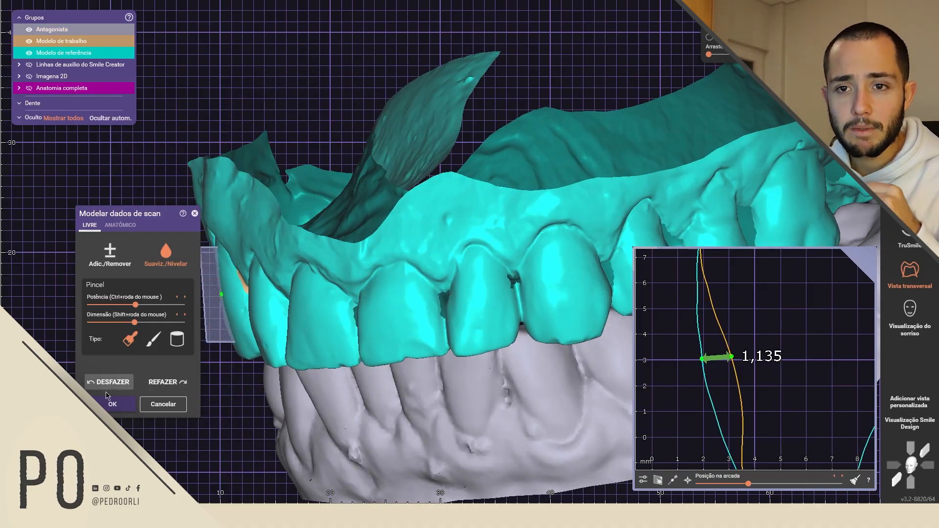
click(116, 405)
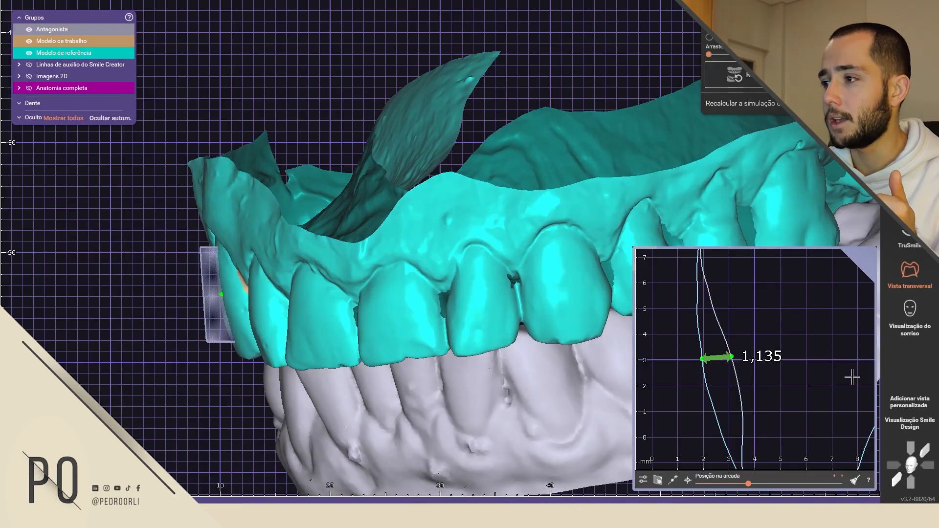
- Close the cross-section view and compare the edited working model with the original by toggling the reference model
click(909, 276)
scroll(629, 346, down, 3)
right_drag(577, 379, 591, 385)
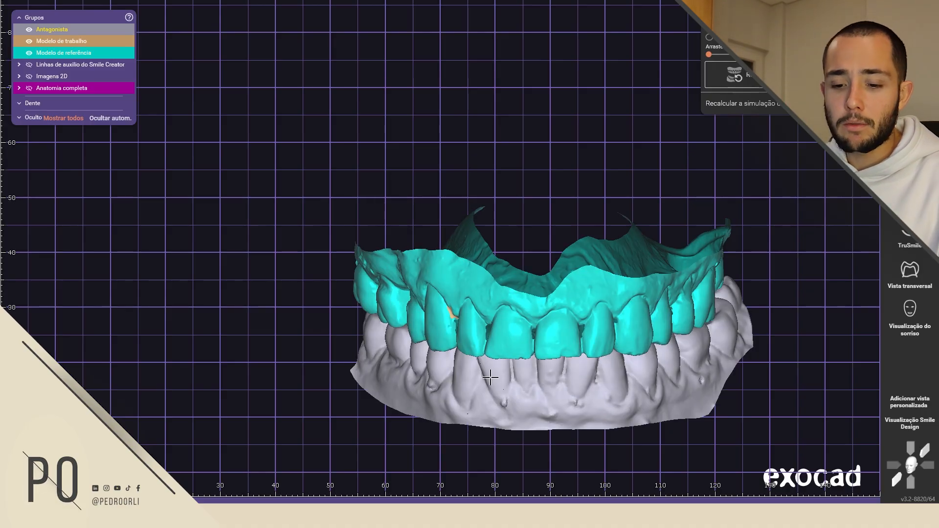
scroll(491, 378, up, 4)
ctrl+scroll(452, 300, down, 2)
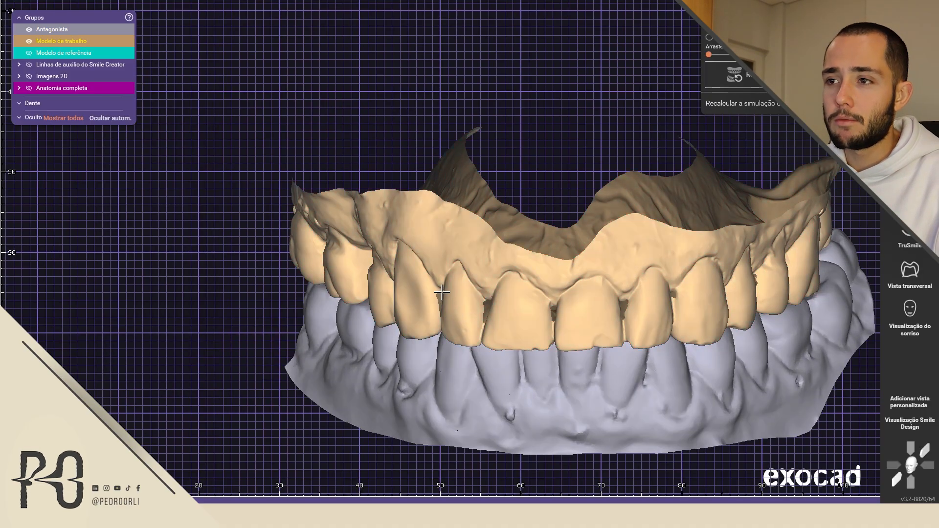
ctrl+scroll(446, 298, up, 2)
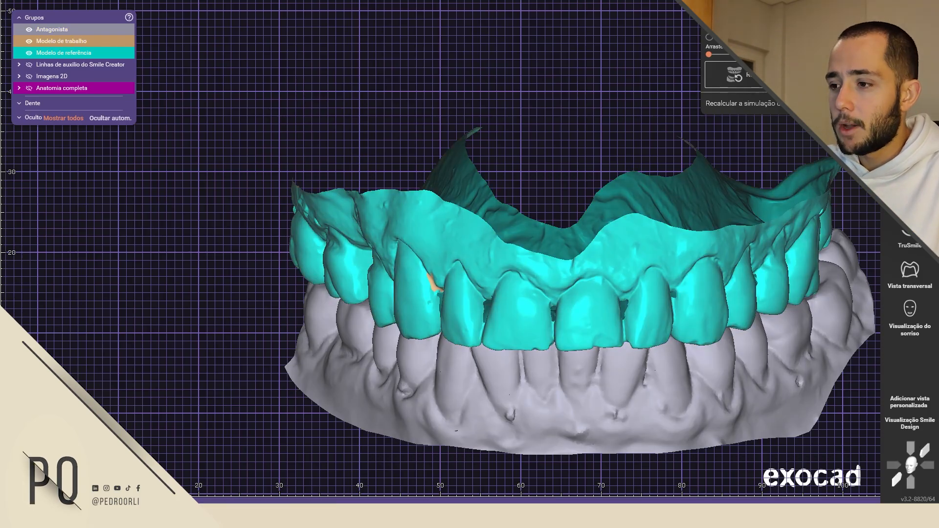
mouse_move(632, 501)
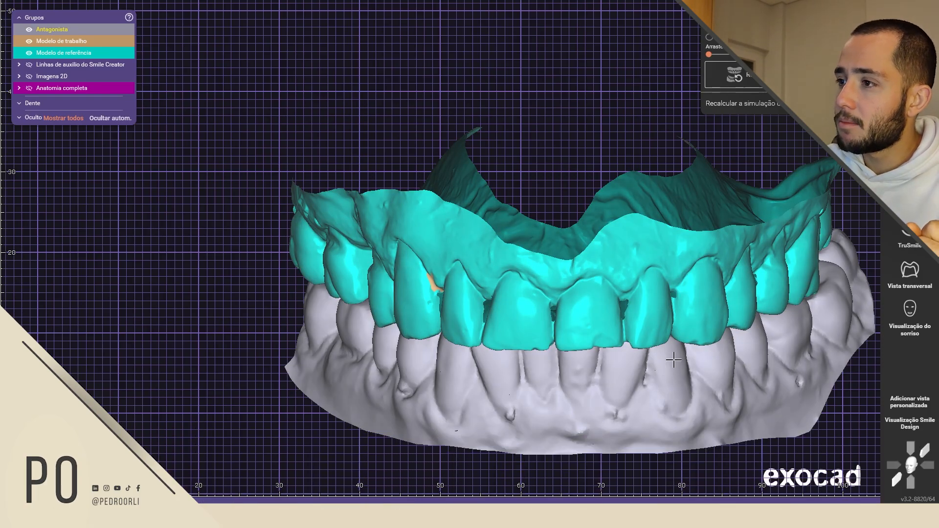
middle_drag(712, 364, 615, 348)
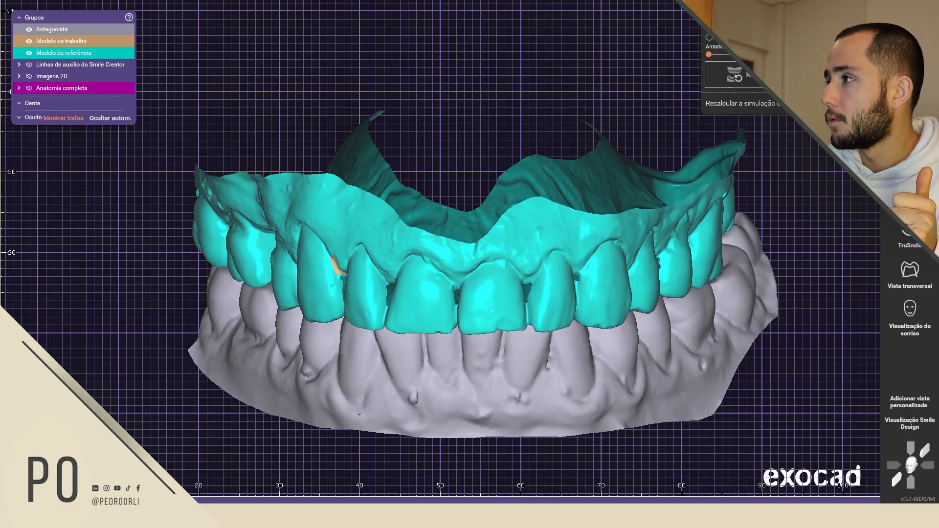
click(910, 29)
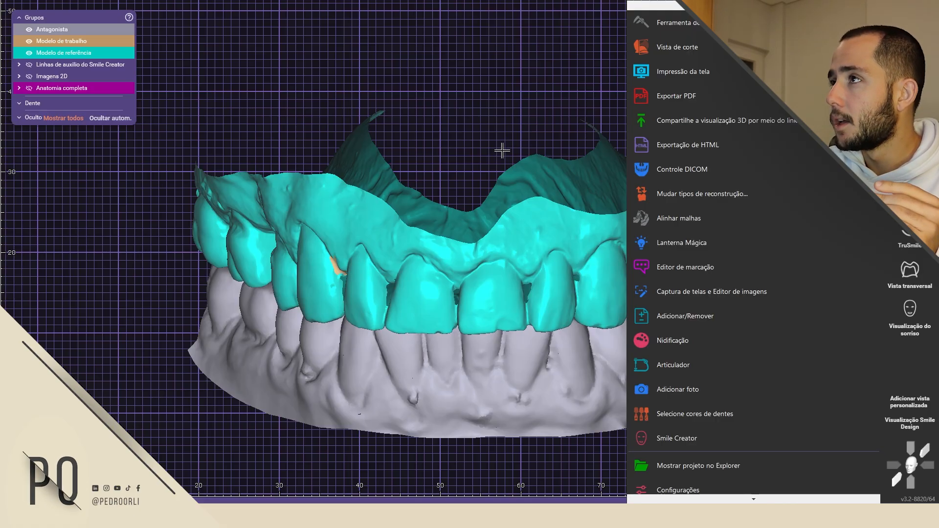
click(503, 151)
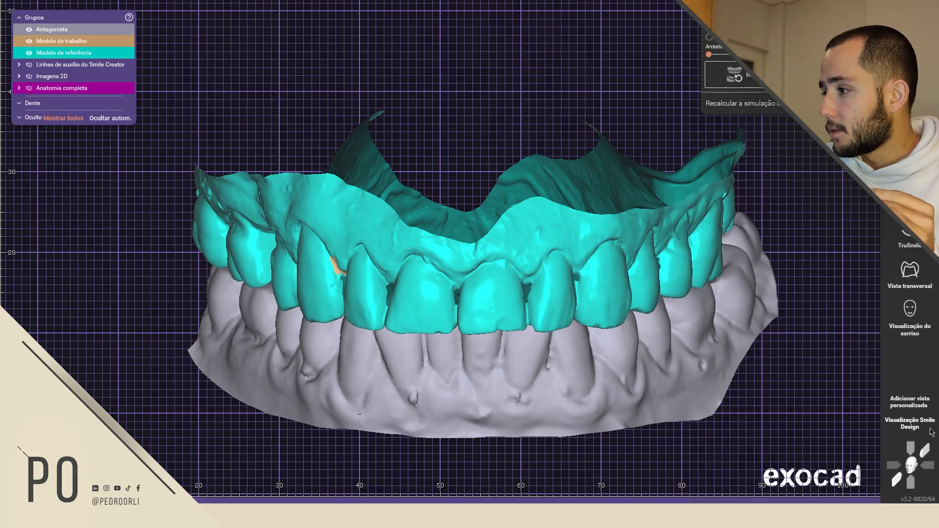
- Examine the rendered tooth design in the smile visualization window and close it
click(908, 309)
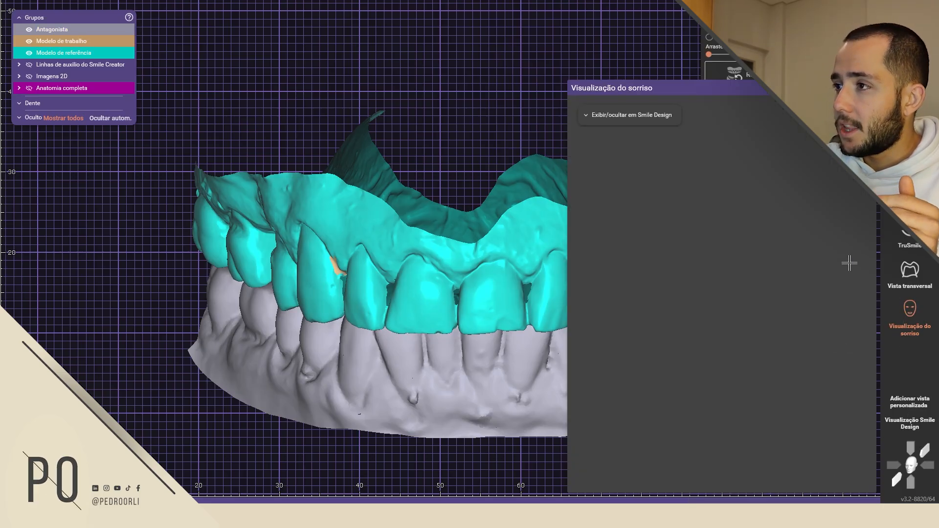
scroll(477, 230, up, 6)
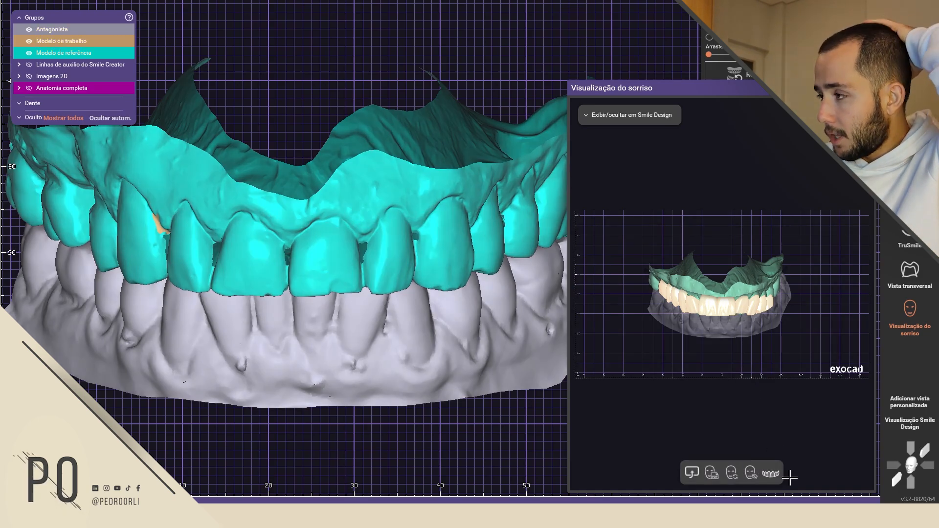
scroll(617, 274, down, 2)
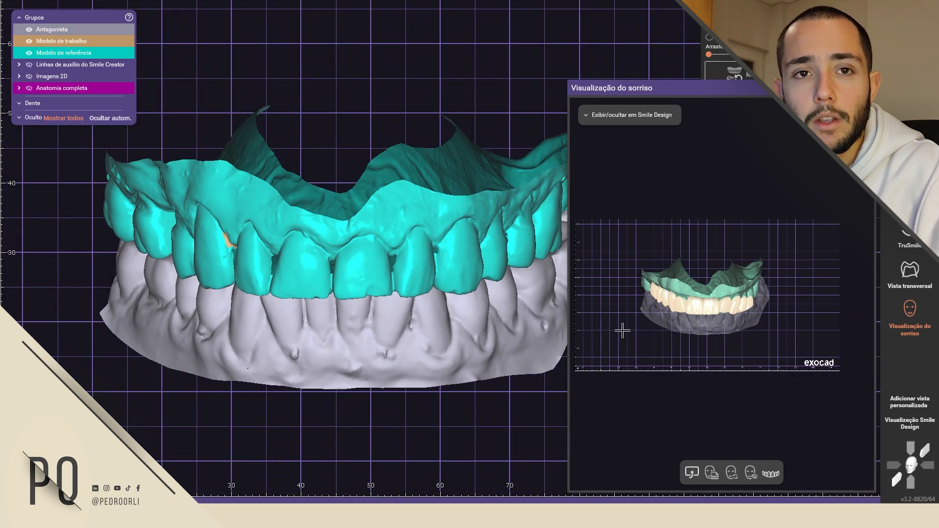
scroll(342, 181, down, 3)
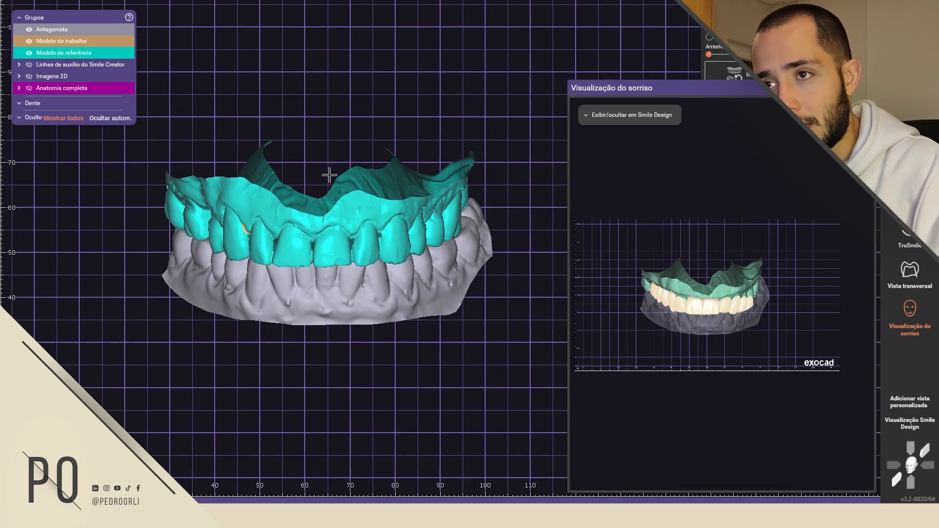
middle_drag(326, 159, 293, 177)
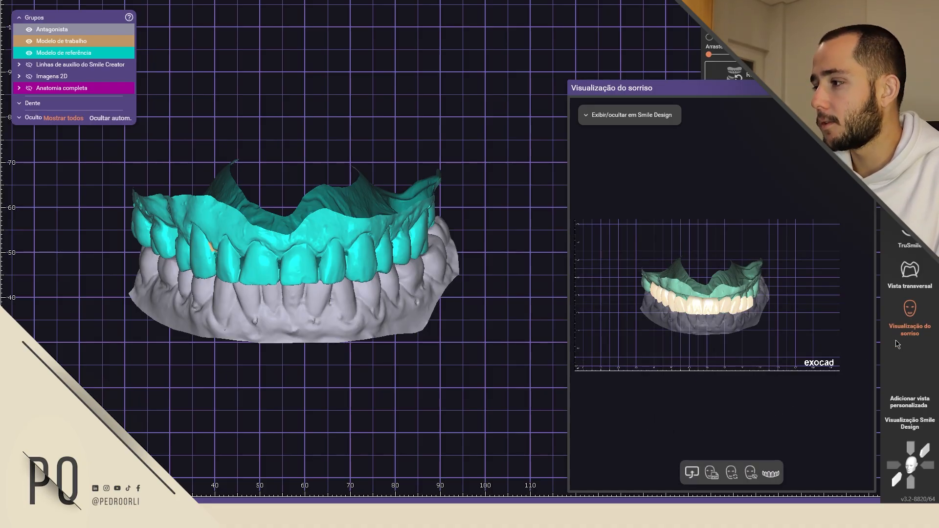
click(907, 314)
- Examine the designed upper crowns against the antagonist from the front, below and the side
scroll(492, 303, down, 2)
middle_drag(491, 303, 578, 345)
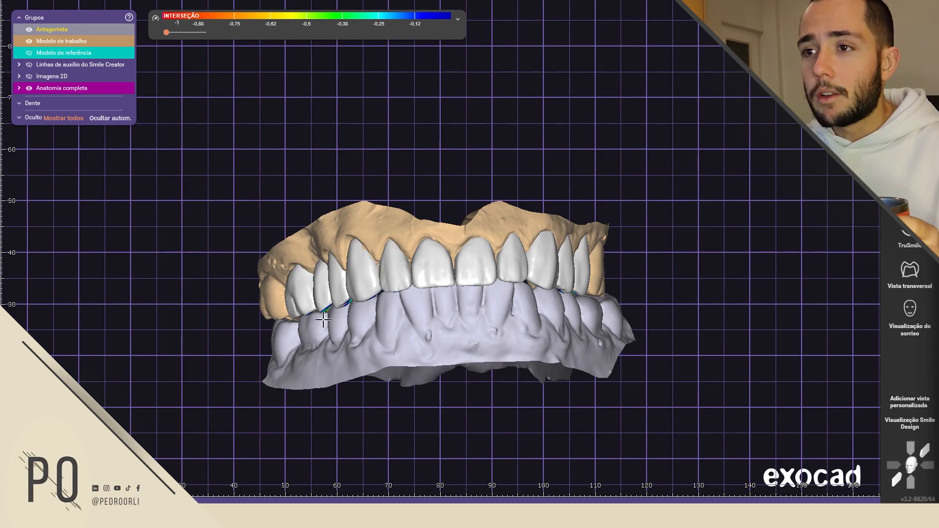
right_drag(323, 320, 351, 312)
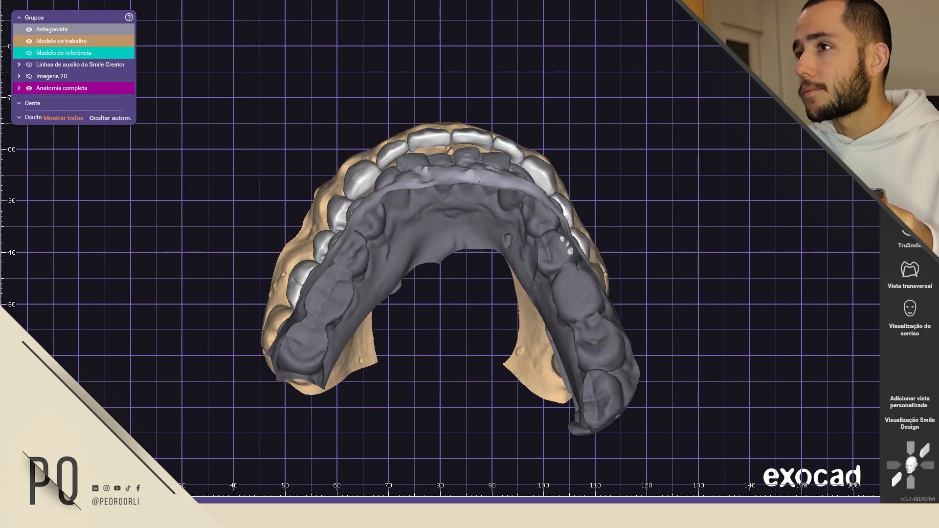
right_drag(415, 289, 481, 319)
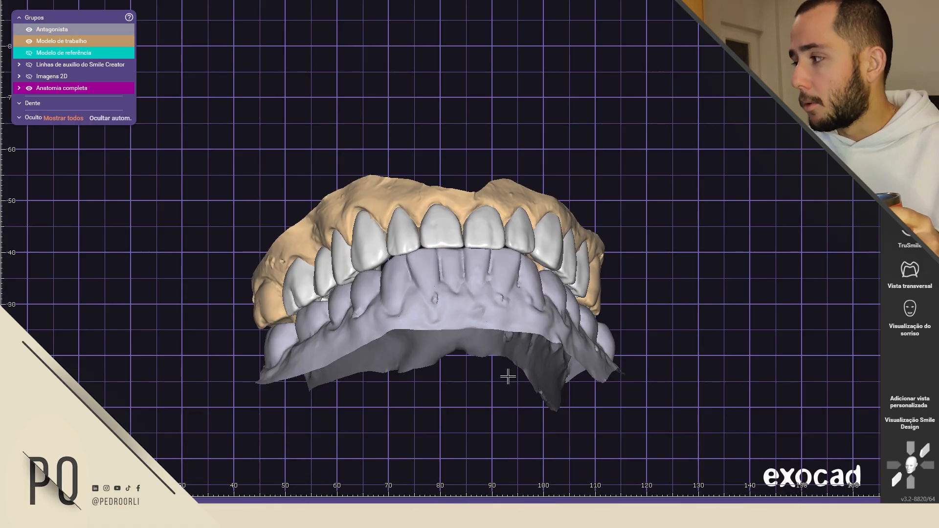
right_drag(503, 397, 503, 404)
mouse_move(511, 501)
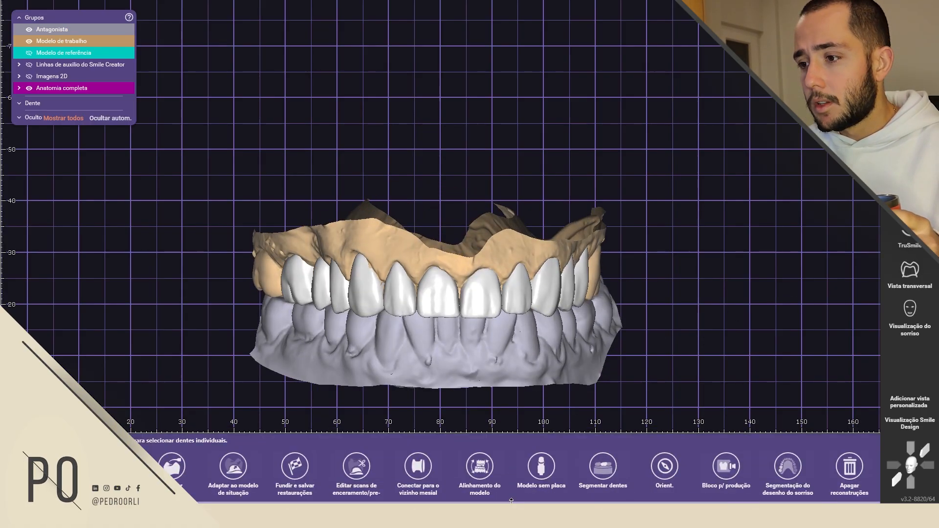
right_drag(490, 318, 601, 321)
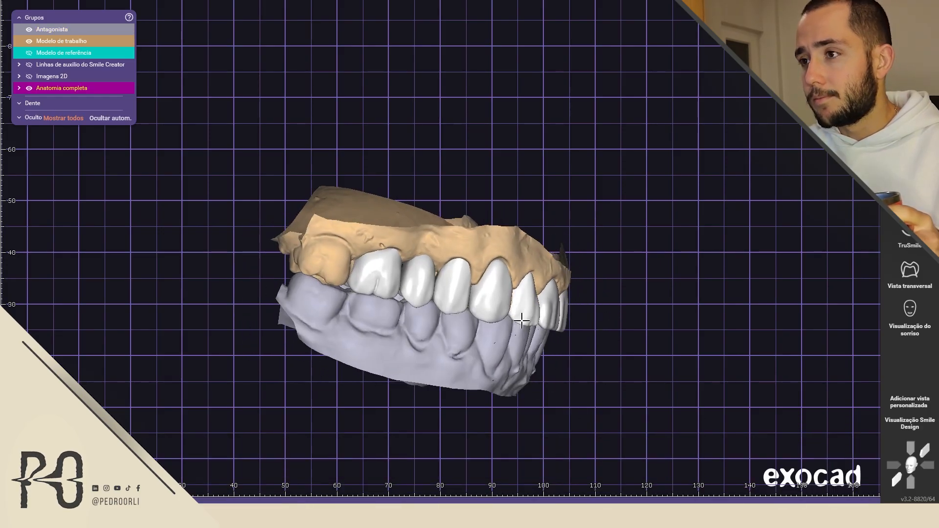
right_drag(521, 321, 520, 448)
mouse_move(577, 501)
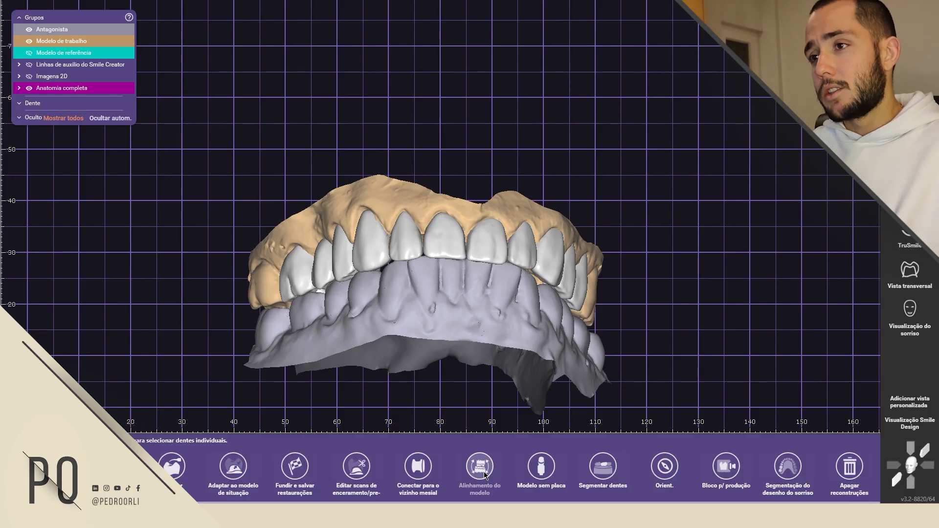
- Leave the plateless model setup without creating a model and start the model alignment instead
click(555, 471)
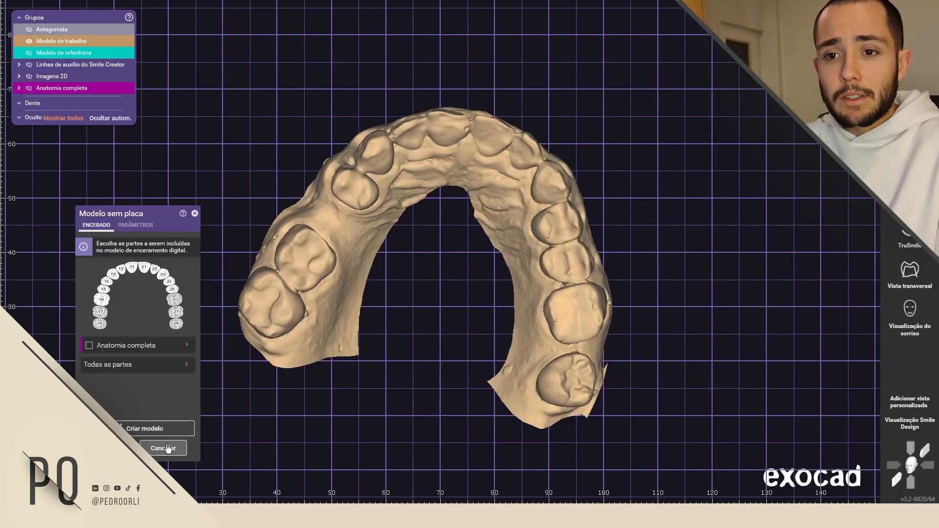
click(166, 448)
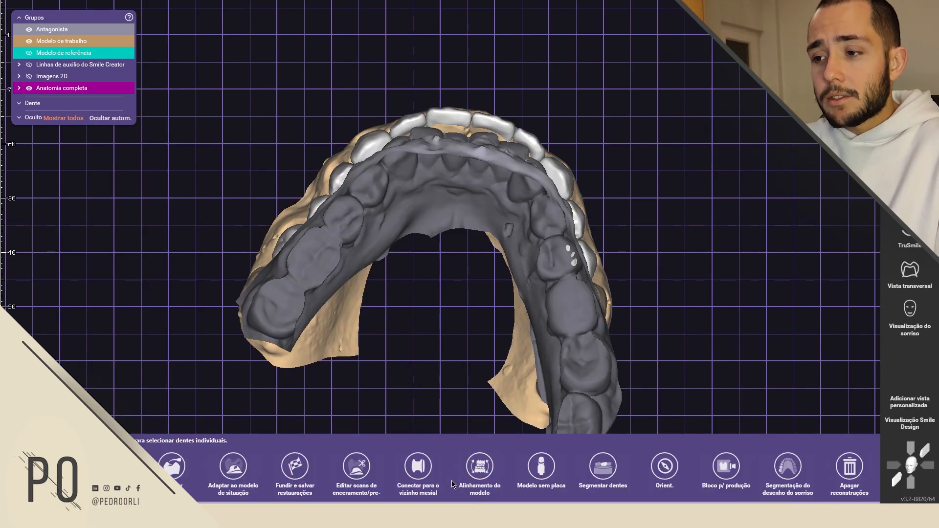
click(478, 475)
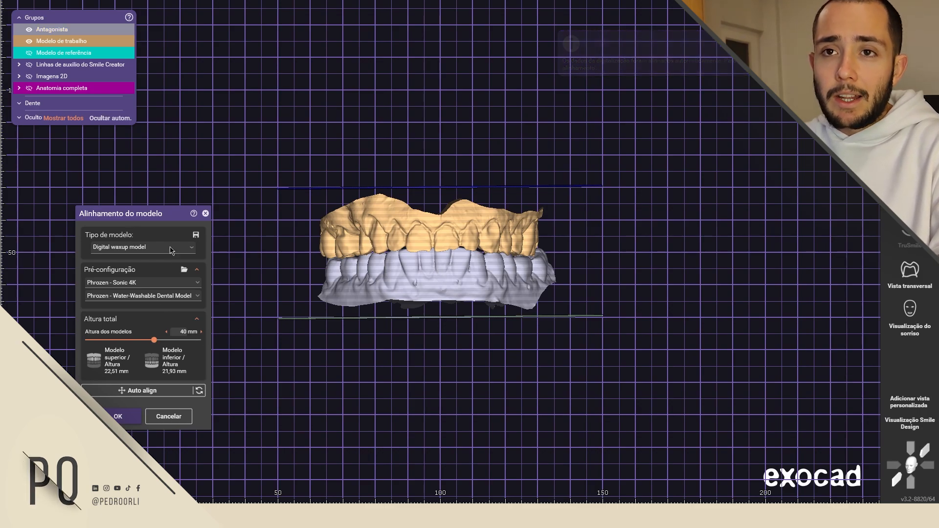
- Browse the available model types for the alignment and choose Digital waxup model
click(174, 249)
scroll(188, 283, up, 2)
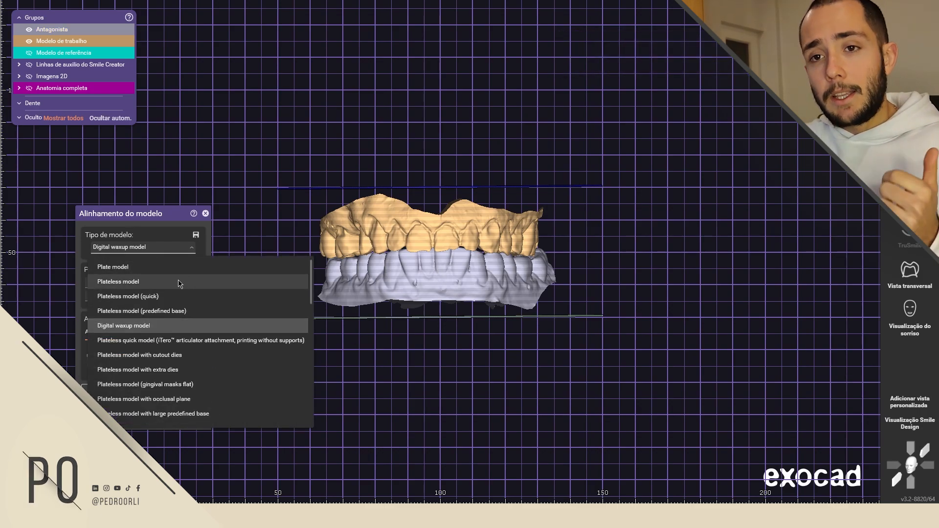
scroll(179, 293, down, 10)
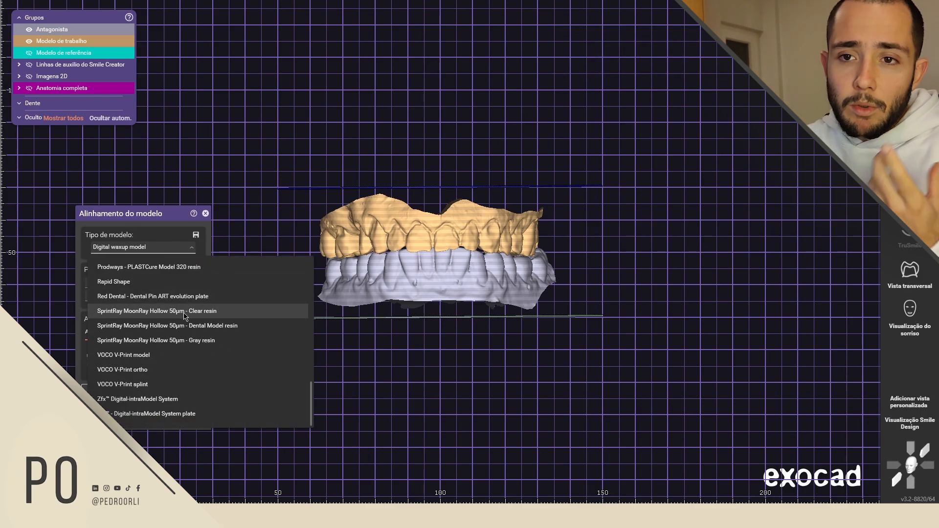
scroll(205, 317, up, 10)
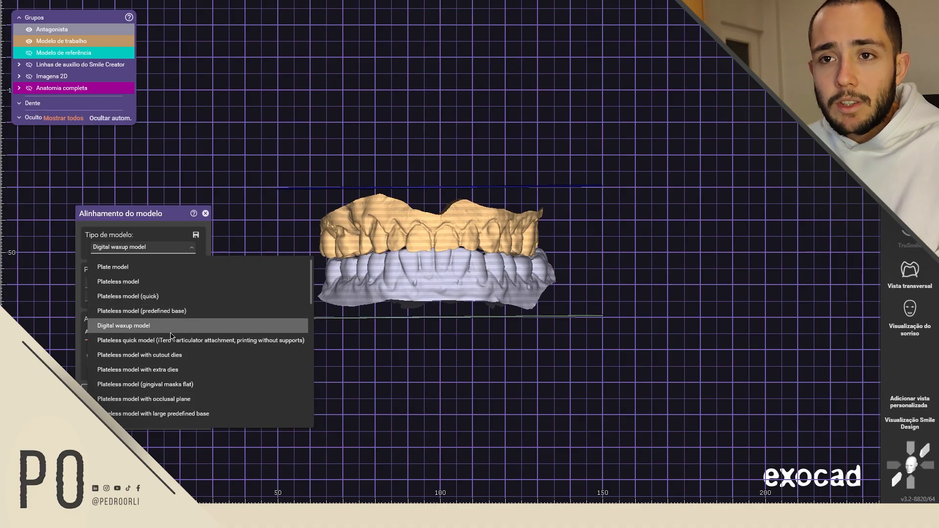
scroll(215, 350, down, 3)
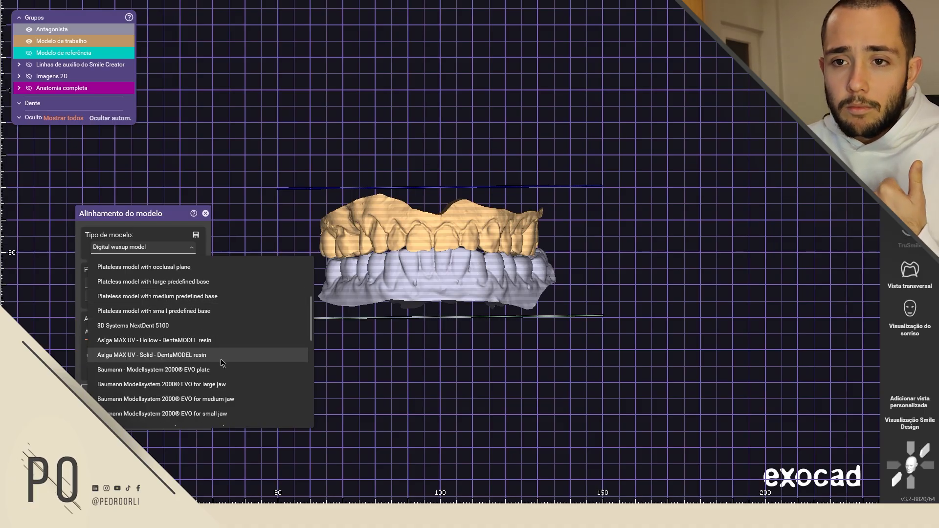
scroll(223, 362, down, 3)
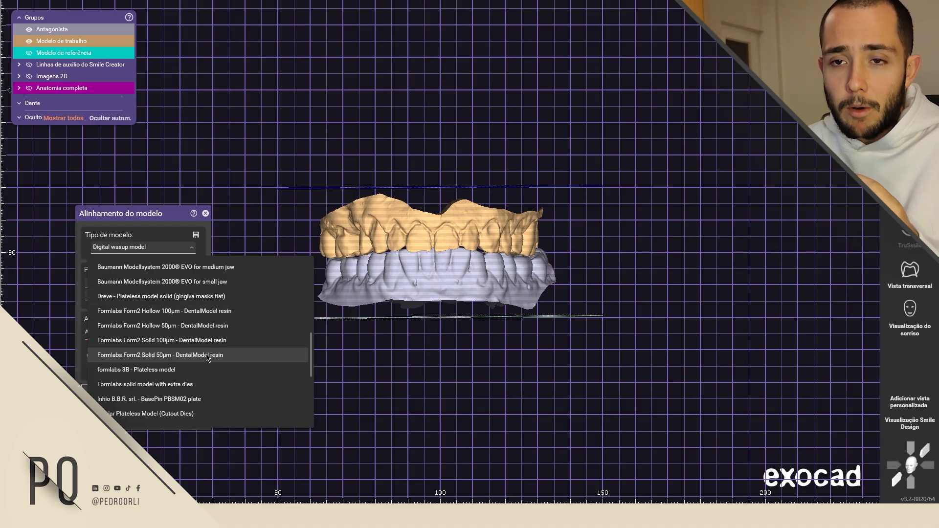
scroll(208, 358, down, 4)
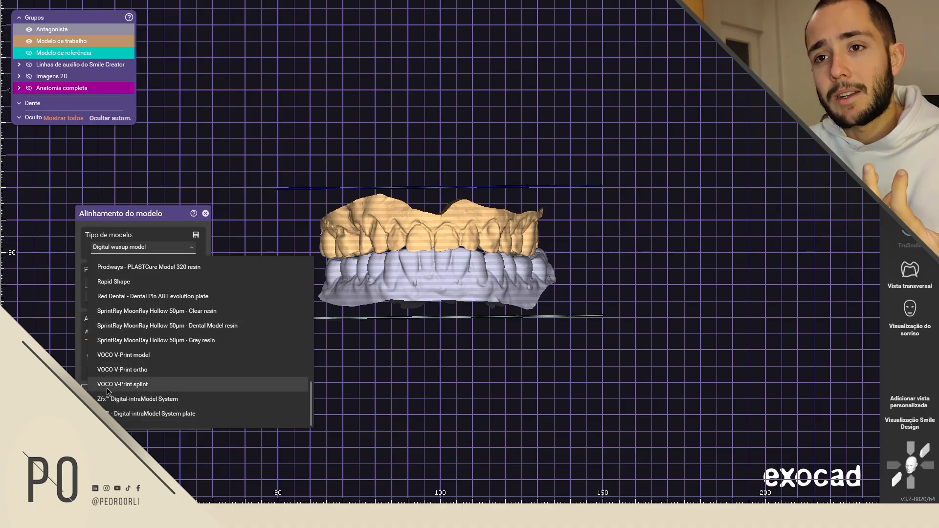
scroll(156, 342, up, 2)
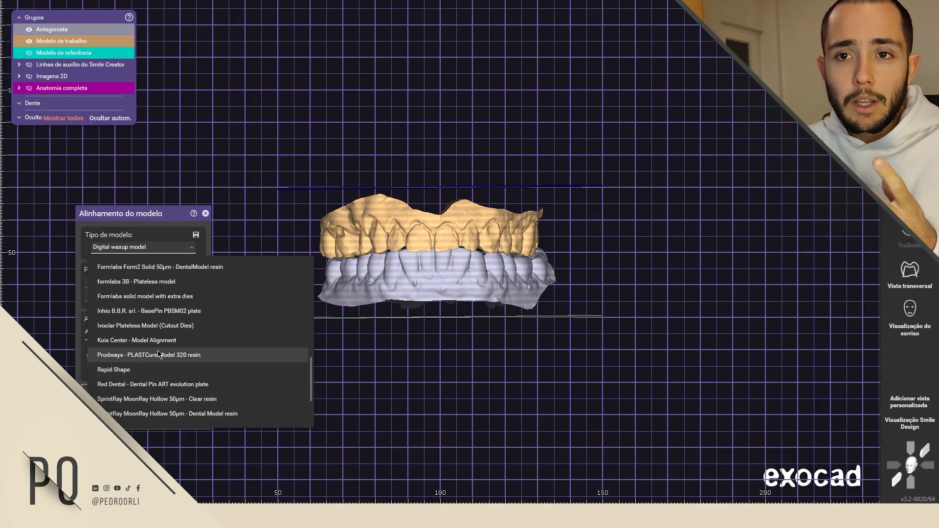
scroll(205, 385, up, 2)
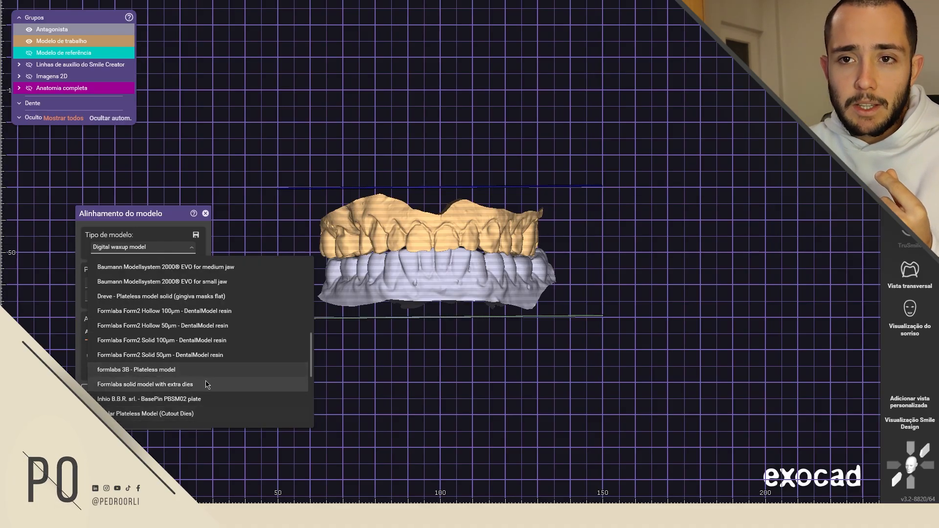
scroll(206, 384, up, 5)
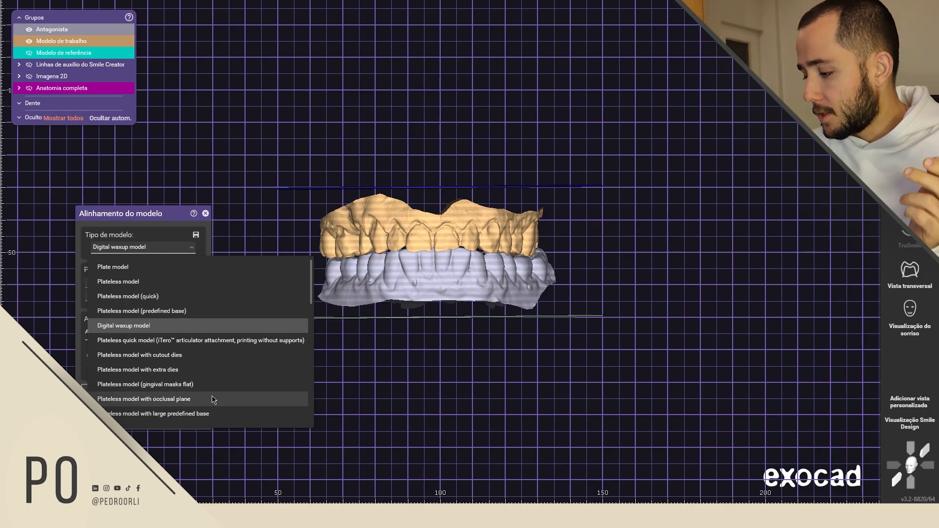
scroll(214, 403, down, 1)
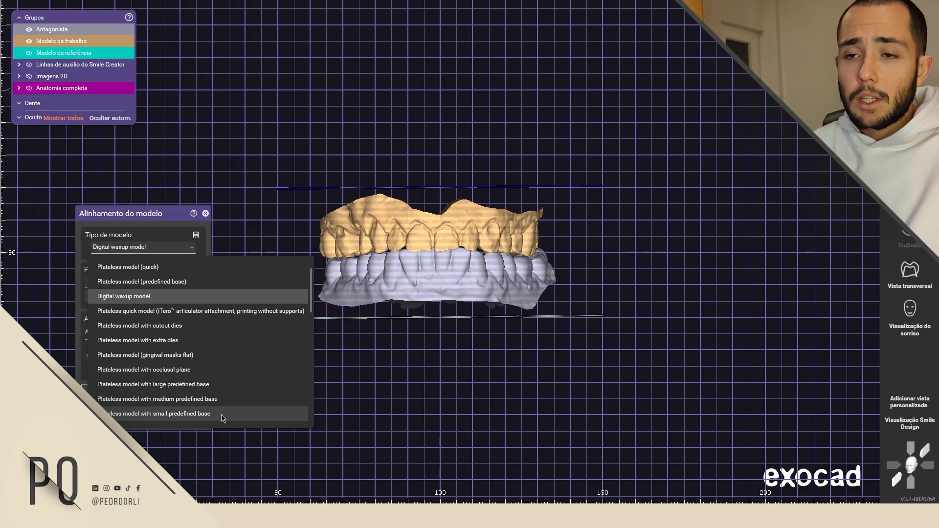
click(145, 297)
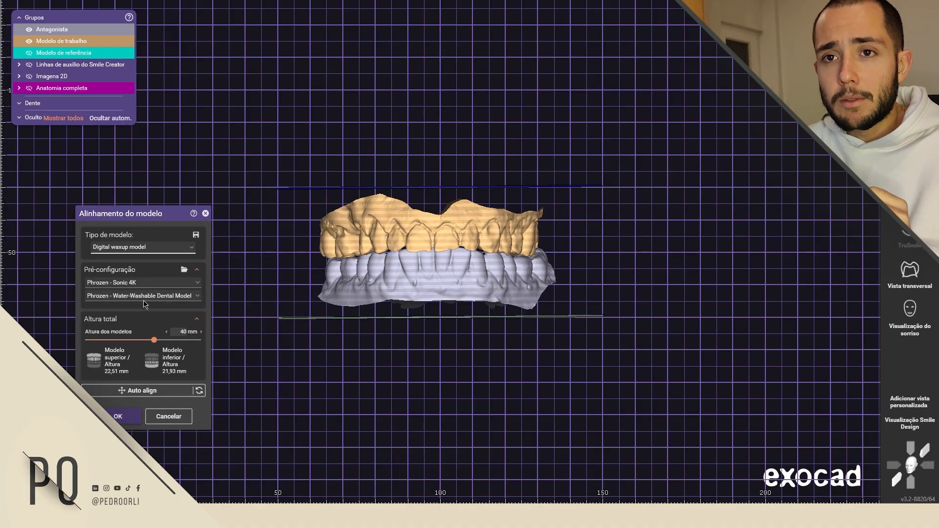
- Review the printer presets in the model alignment's pre-configuration and collapse that section
click(171, 283)
scroll(181, 347, down, 5)
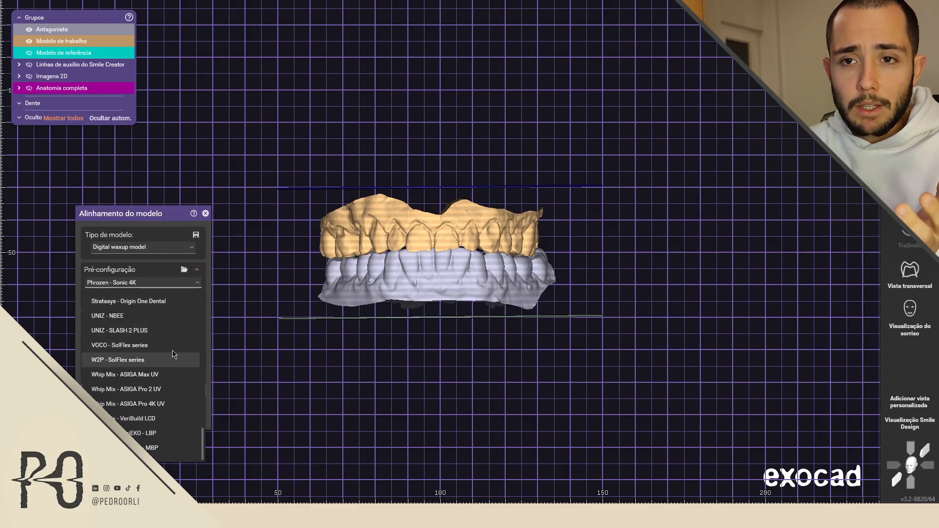
click(149, 262)
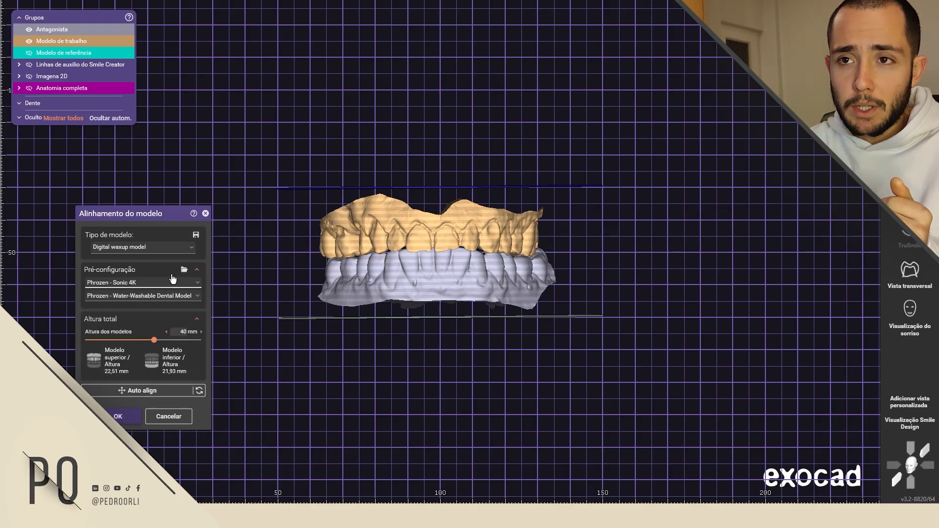
click(198, 271)
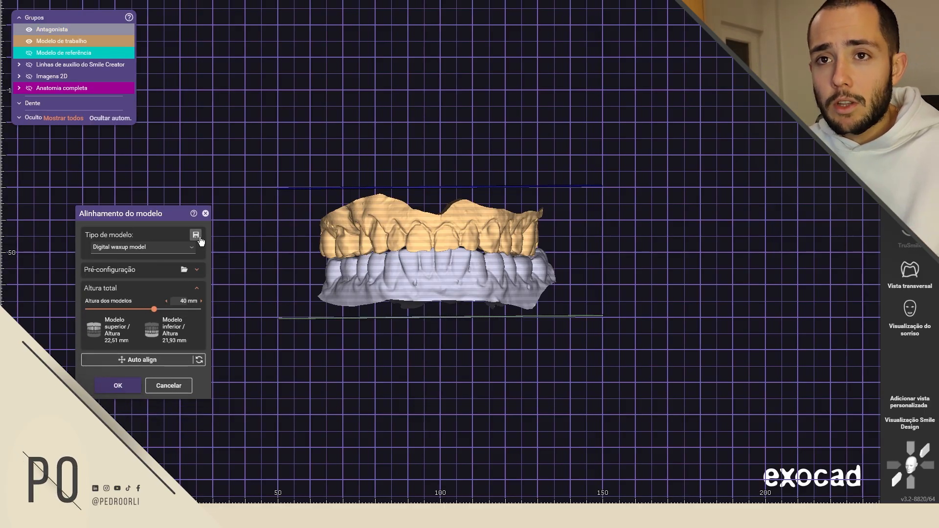
- Move the scan models up past the upper base plane and back down between the two planes
right_drag(365, 201, 371, 236)
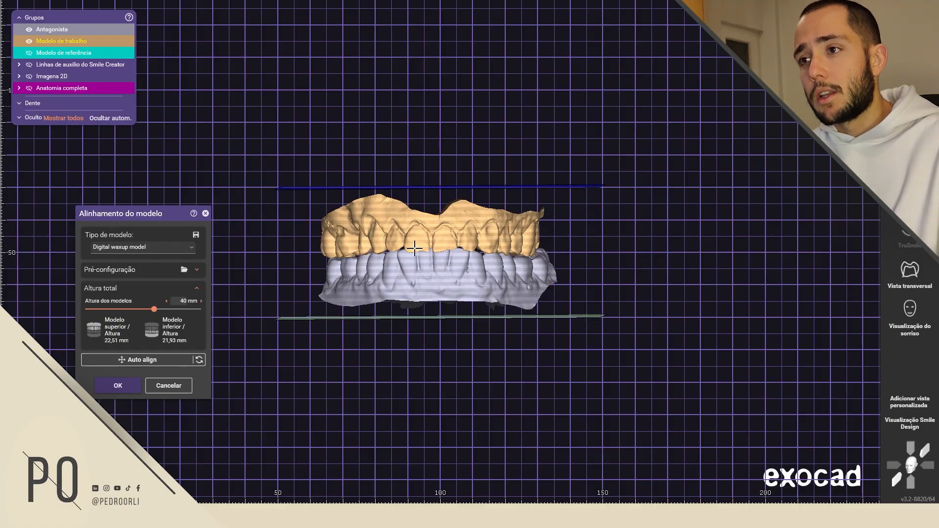
mouse_move(441, 246)
drag(430, 243, 447, 232)
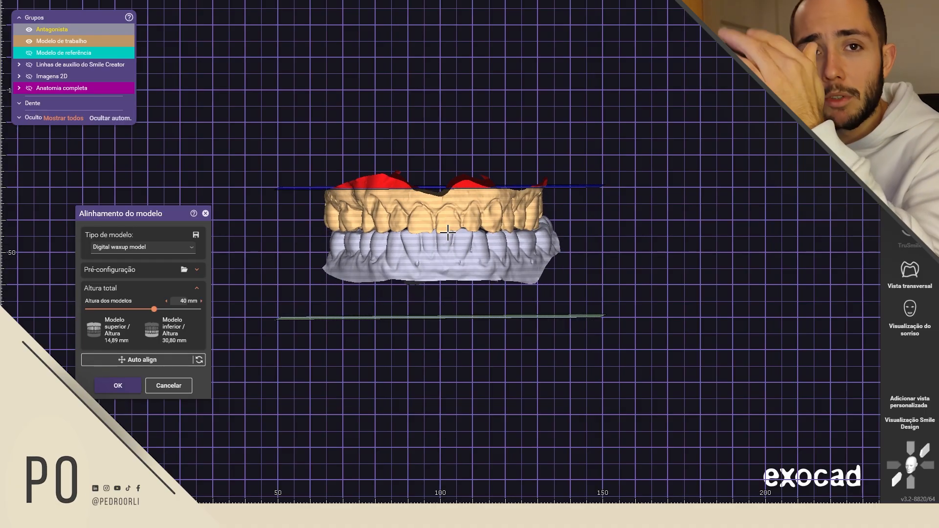
drag(447, 233, 449, 257)
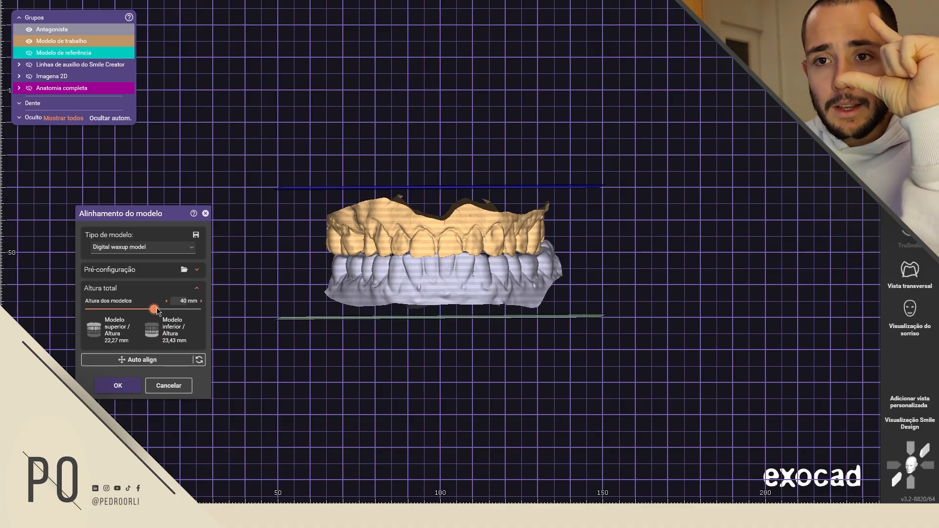
- Try a total model height of 26.8 mm, set it to 39.34 mm, nudge the models down and accept the alignment
drag(157, 311, 128, 300)
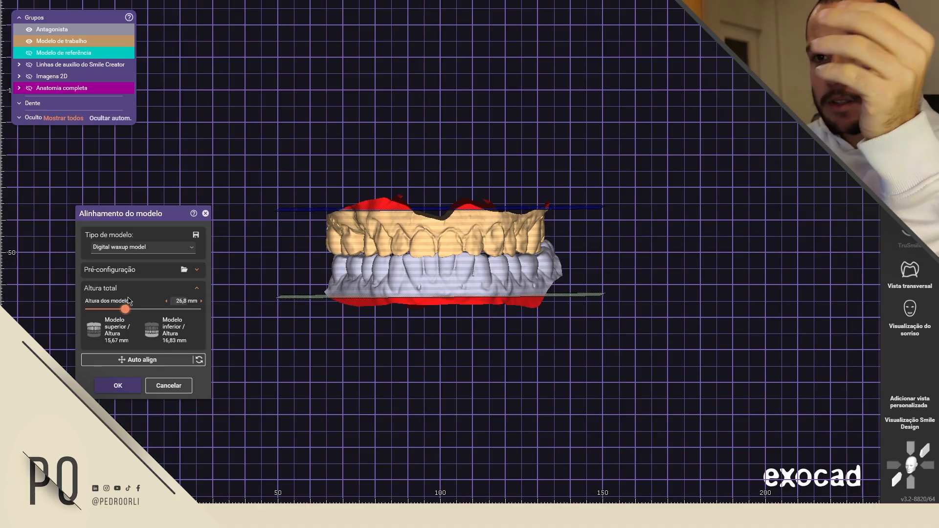
drag(129, 300, 157, 301)
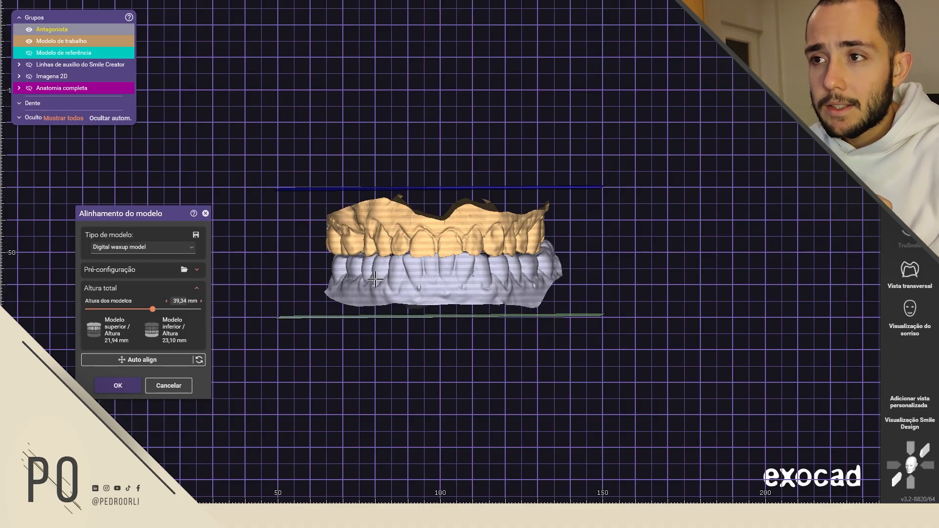
drag(376, 279, 376, 281)
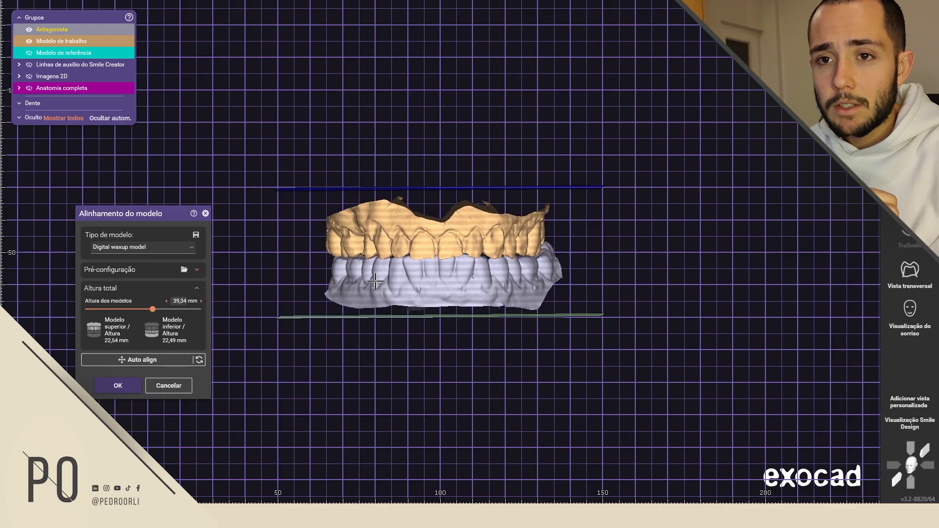
click(130, 389)
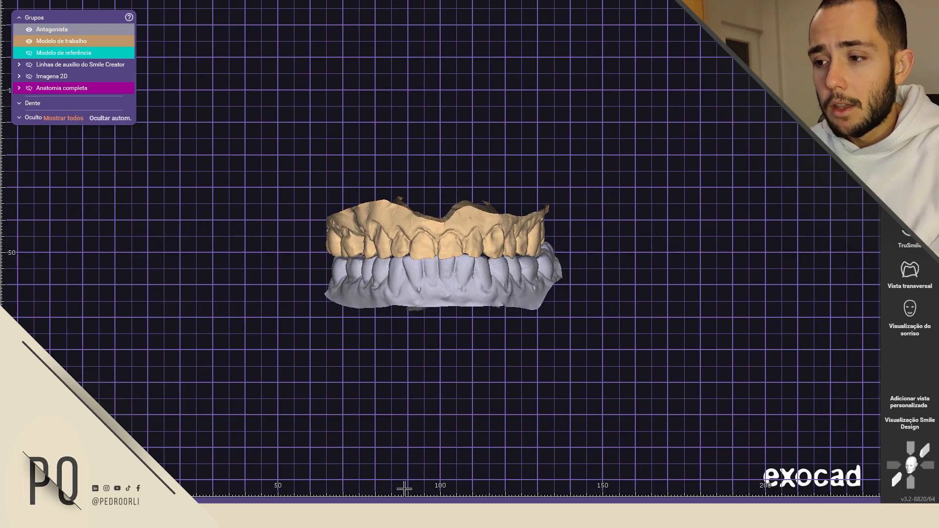
- Start the plateless model, open the 3D data editor and hide the reference model over the working model
mouse_move(512, 498)
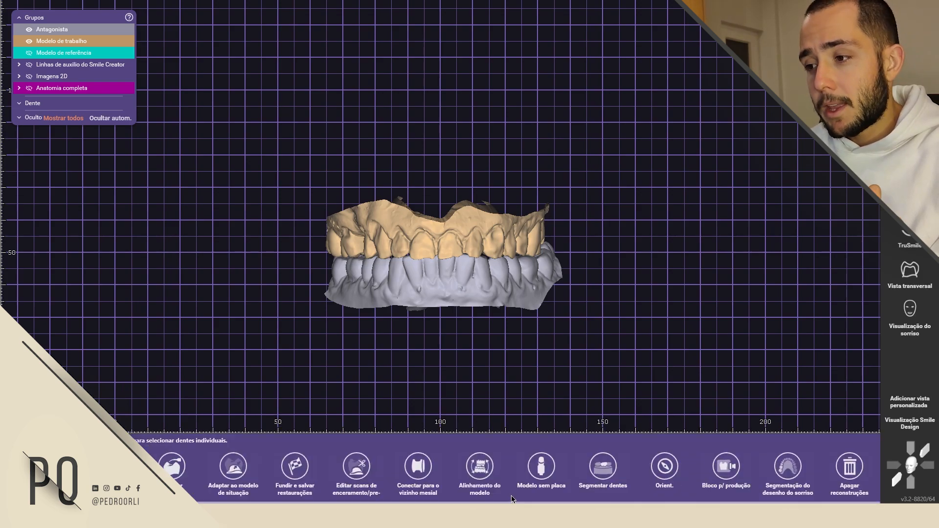
click(541, 467)
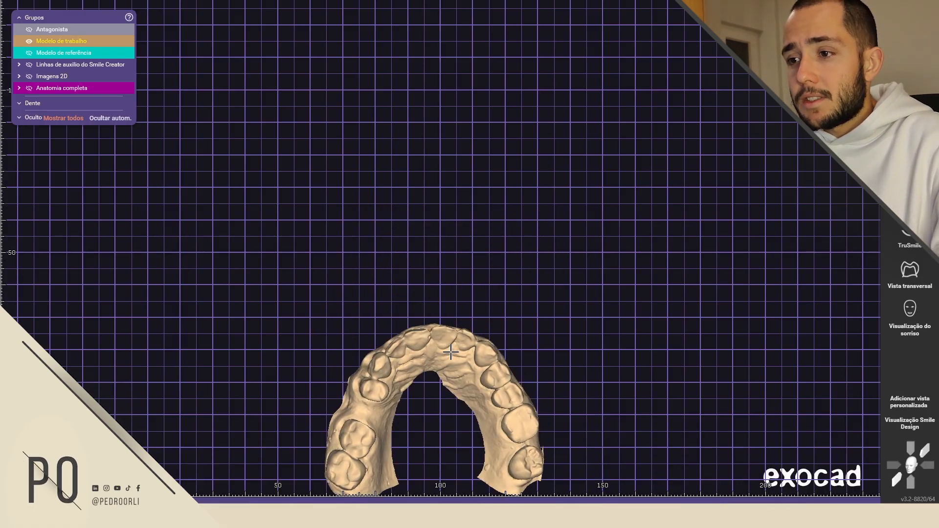
right_click(458, 319)
click(503, 315)
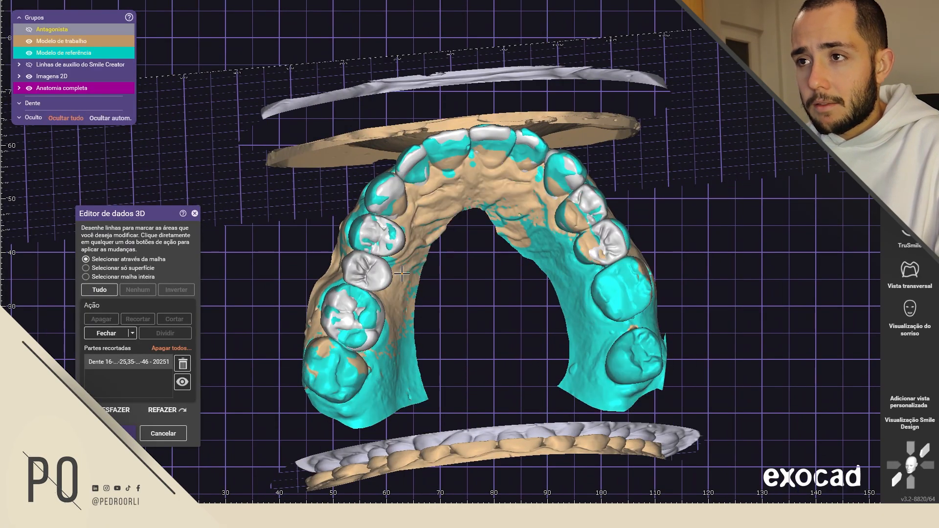
middle_drag(401, 273, 440, 252)
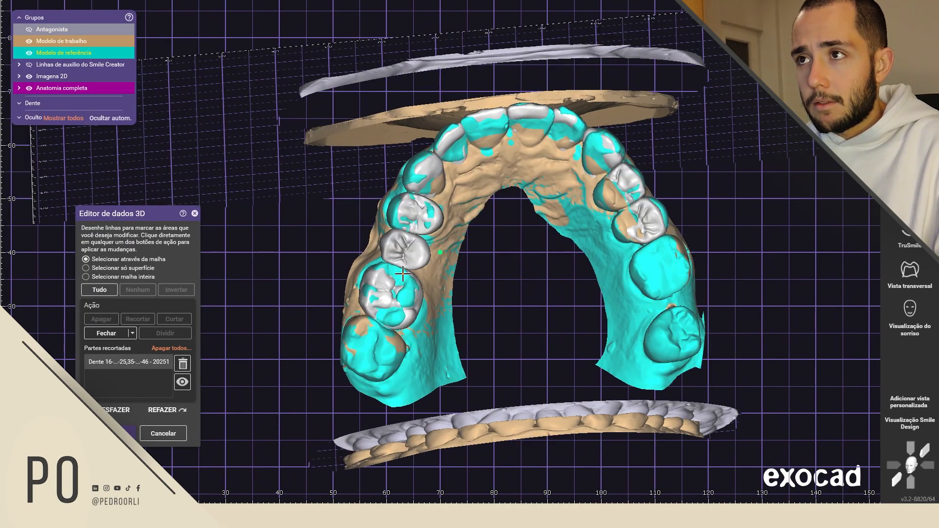
ctrl+scroll(438, 361, down, 3)
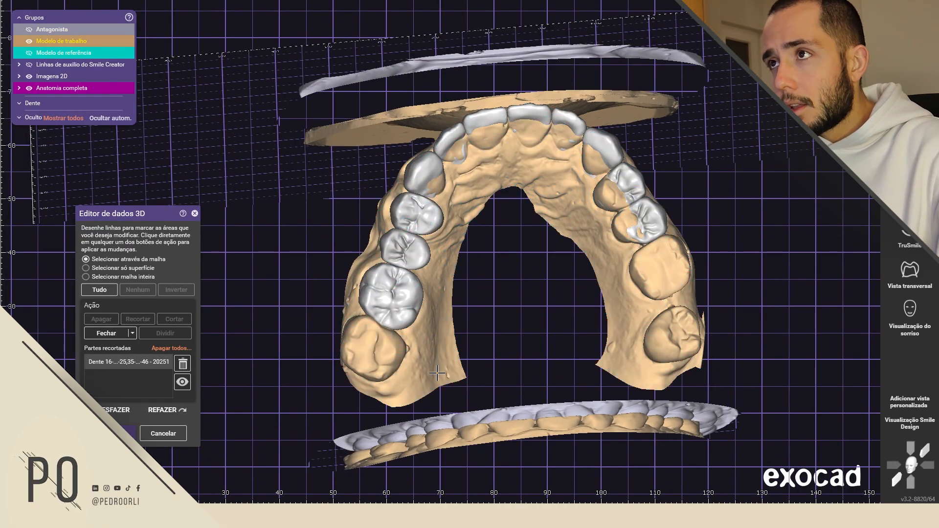
- Hide the 2D images, check the working model with its crowns and switch the display to the antagonist
ctrl+scroll(449, 399, down, 3)
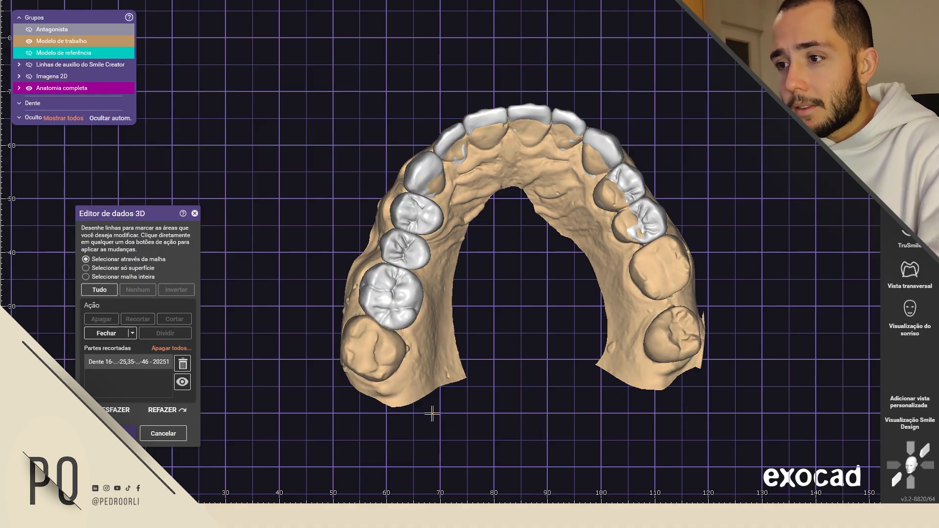
mouse_move(359, 400)
mouse_down()
mouse_move(440, 387)
mouse_move(448, 331)
mouse_move(555, 320)
mouse_move(614, 338)
mouse_move(650, 380)
mouse_move(686, 371)
mouse_move(667, 461)
mouse_move(321, 415)
mouse_up()
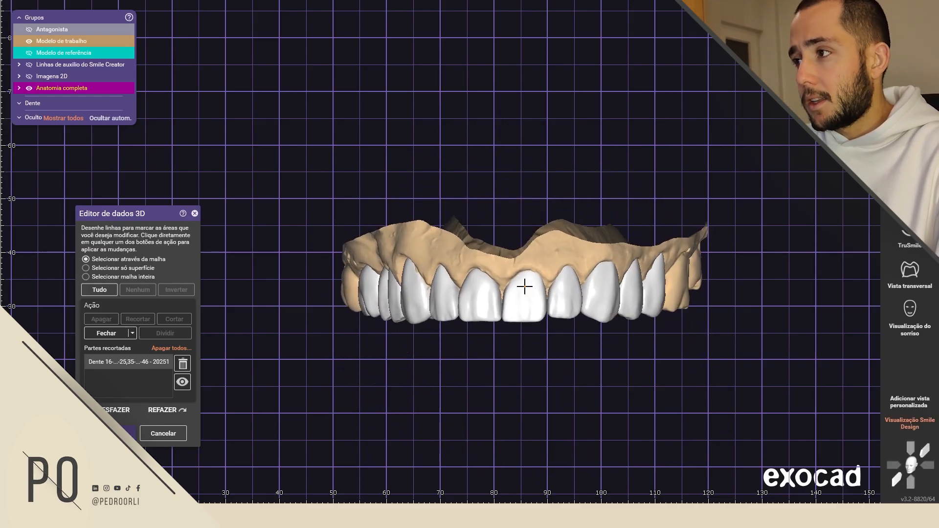
right_drag(455, 247, 454, 254)
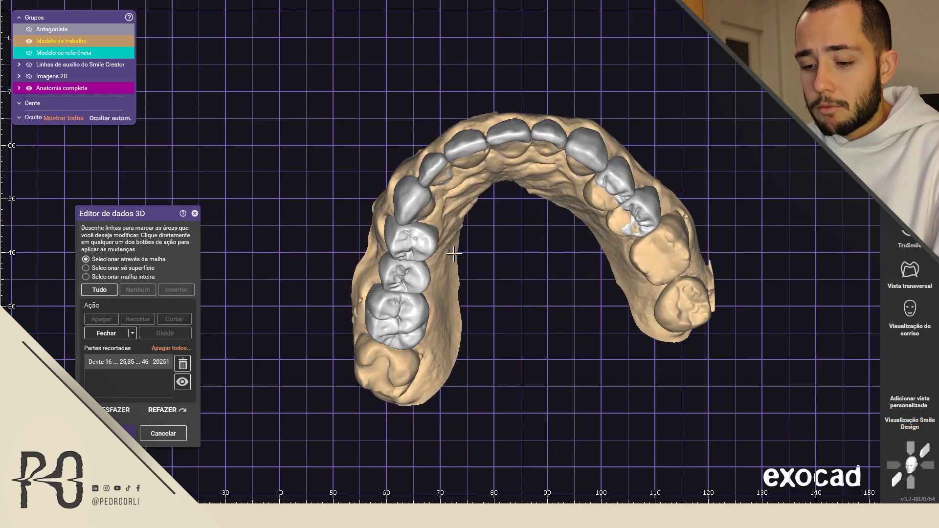
key(a)
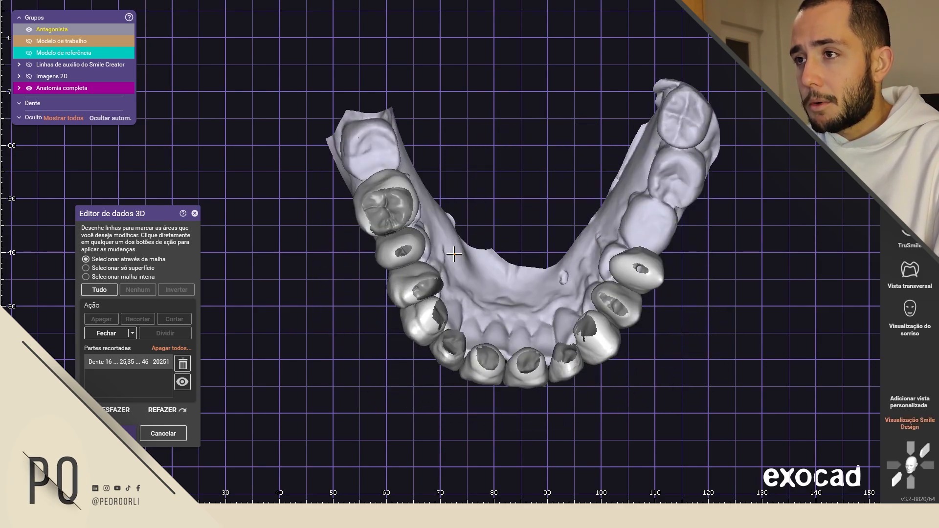
- Start a freehand selection beside the antagonist's rear molar, discard it and accept the 3D data editor
drag(685, 66, 640, 103)
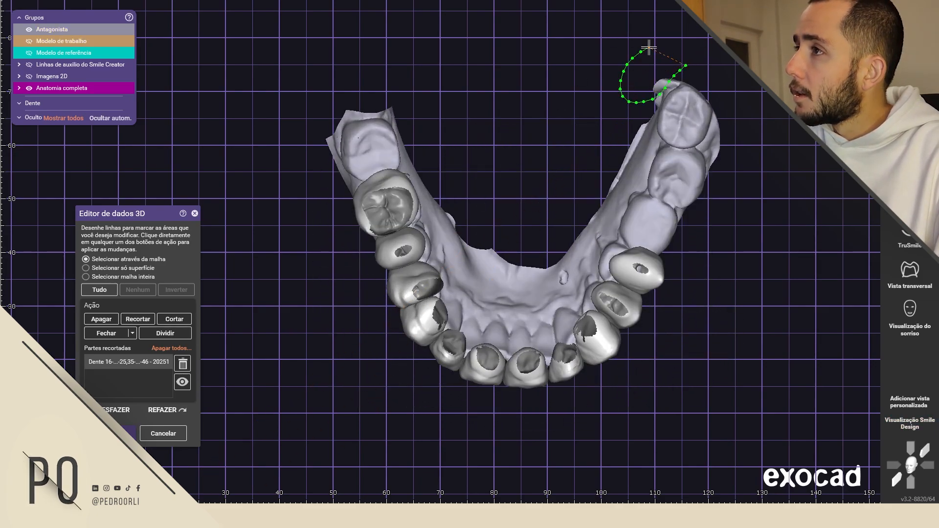
key(Escape)
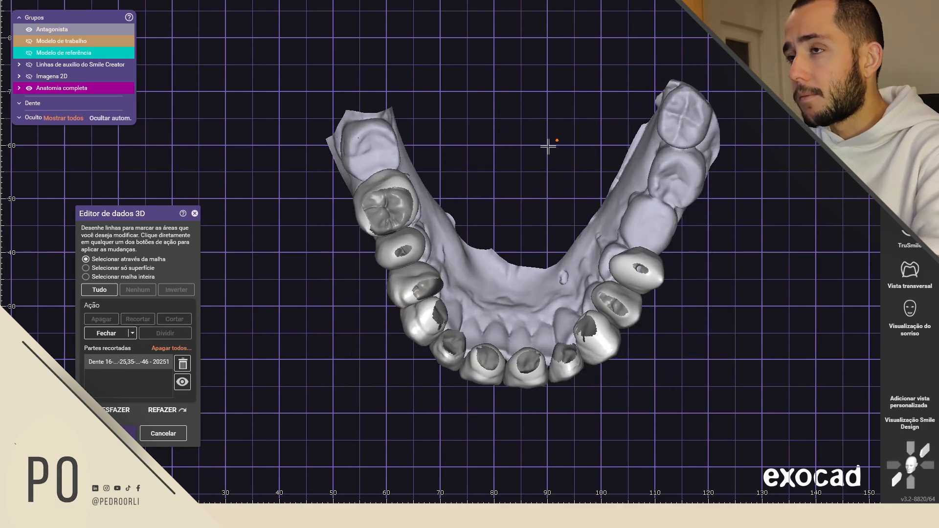
click(131, 434)
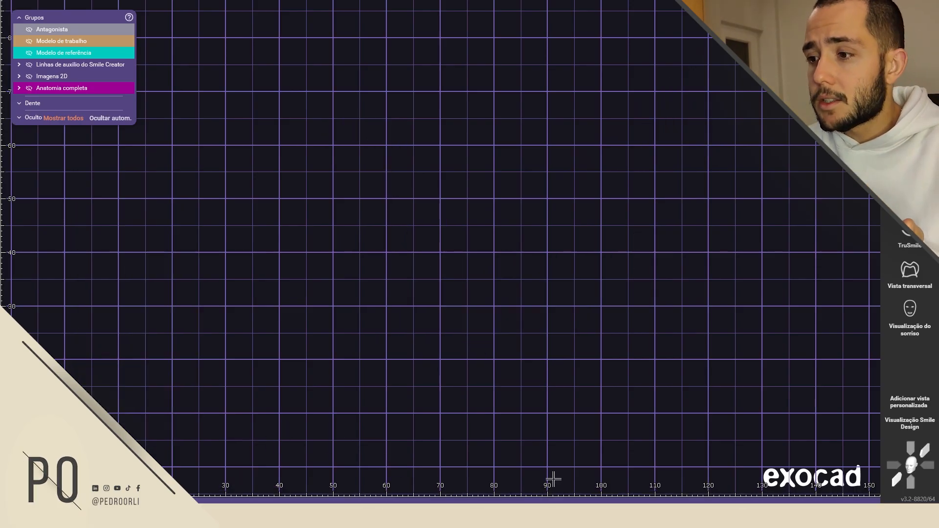
- Continue to the plateless model and include all full anatomy (Anatomia completa) parts in the digital wax-up model
click(542, 479)
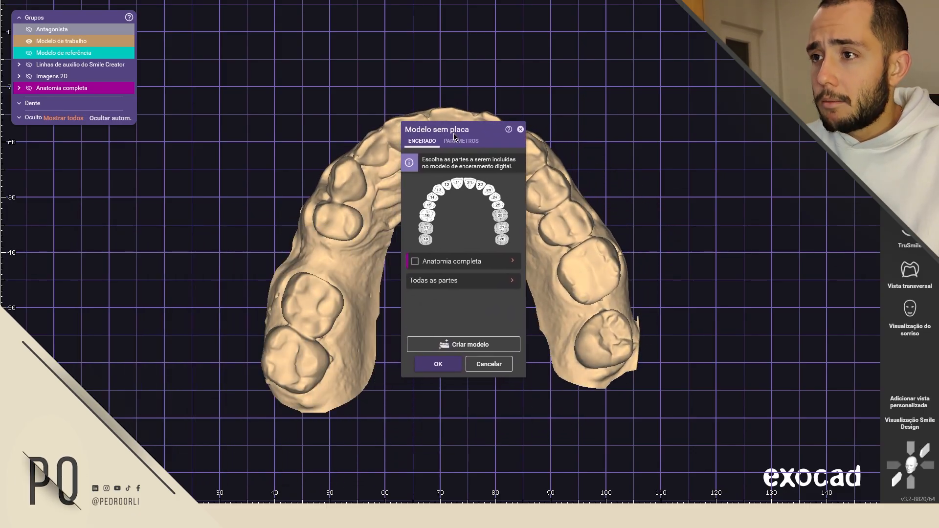
click(413, 262)
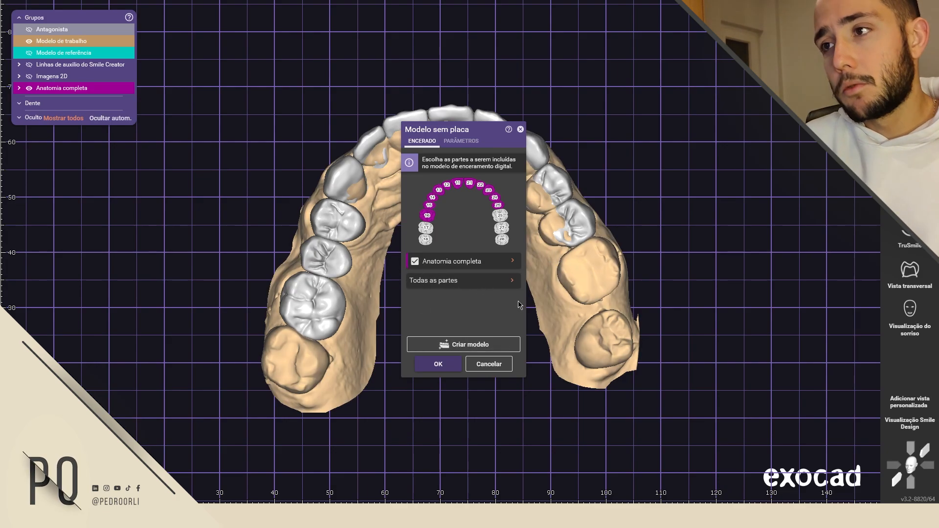
drag(476, 131, 213, 149)
mouse_move(374, 81)
right_down()
mouse_move(389, 188)
mouse_move(376, 84)
right_up()
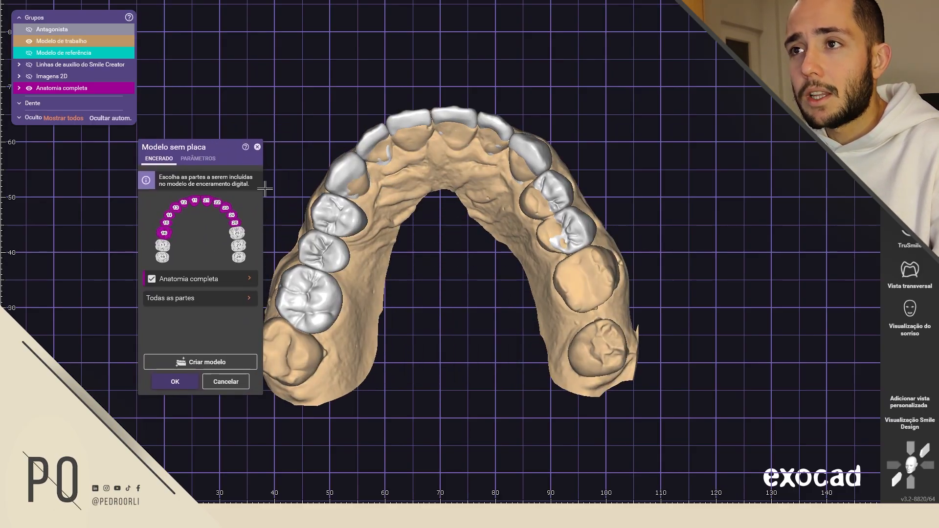
- Review the plateless model's printer preset, pedestal height, main direction and hollow model parameters against the working model
click(192, 163)
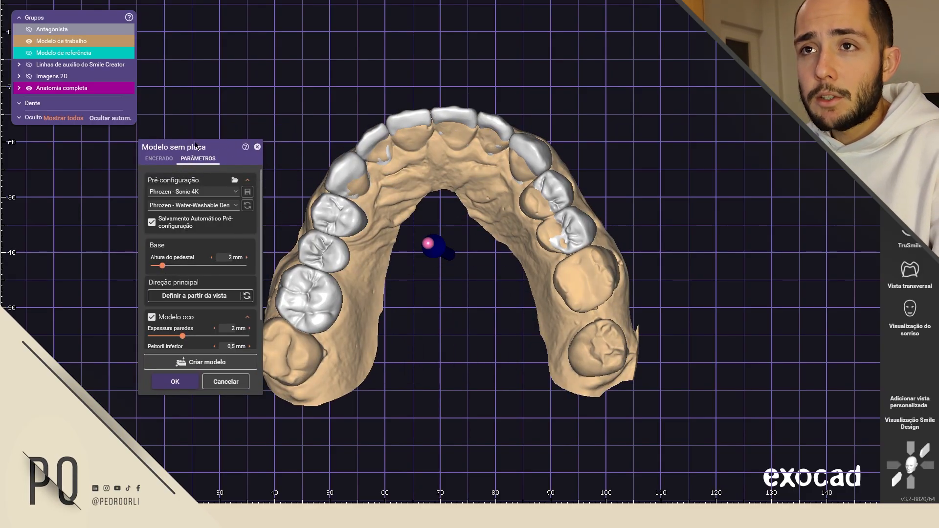
right_drag(445, 227, 537, 225)
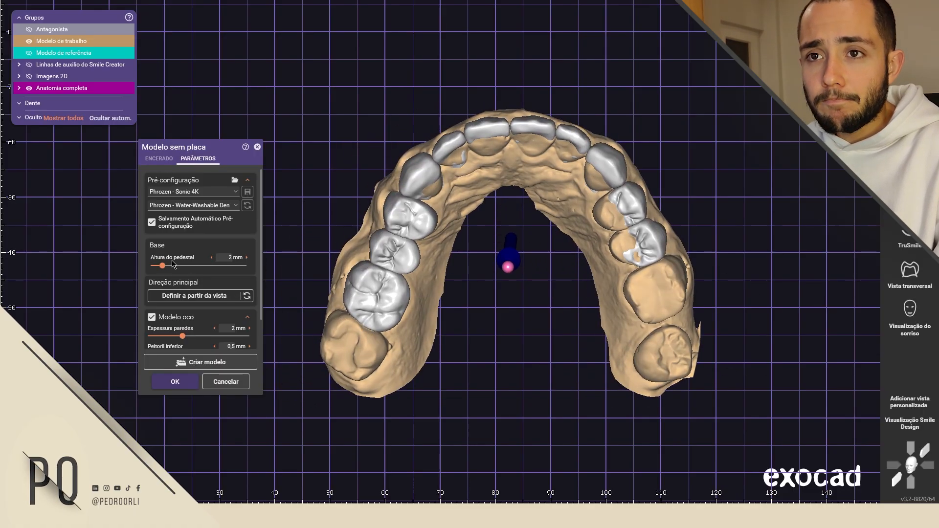
drag(264, 256, 264, 281)
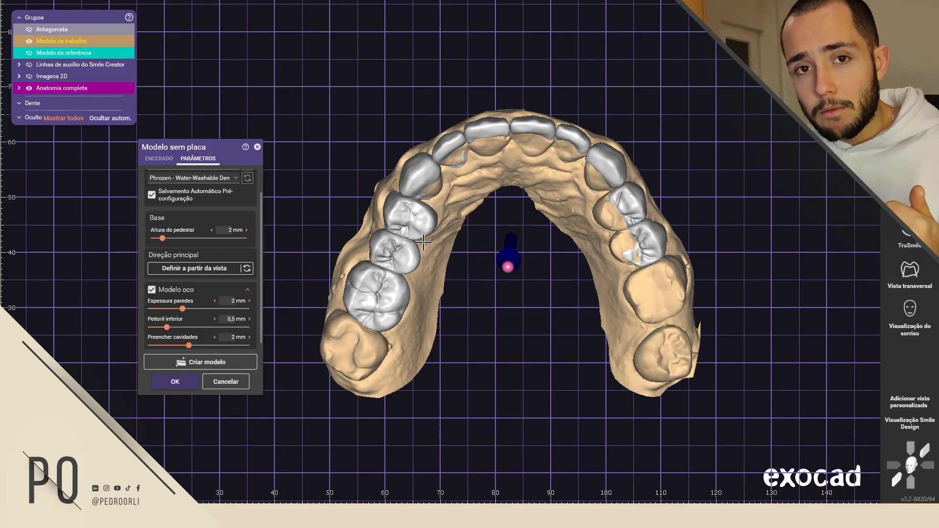
right_drag(504, 257, 478, 261)
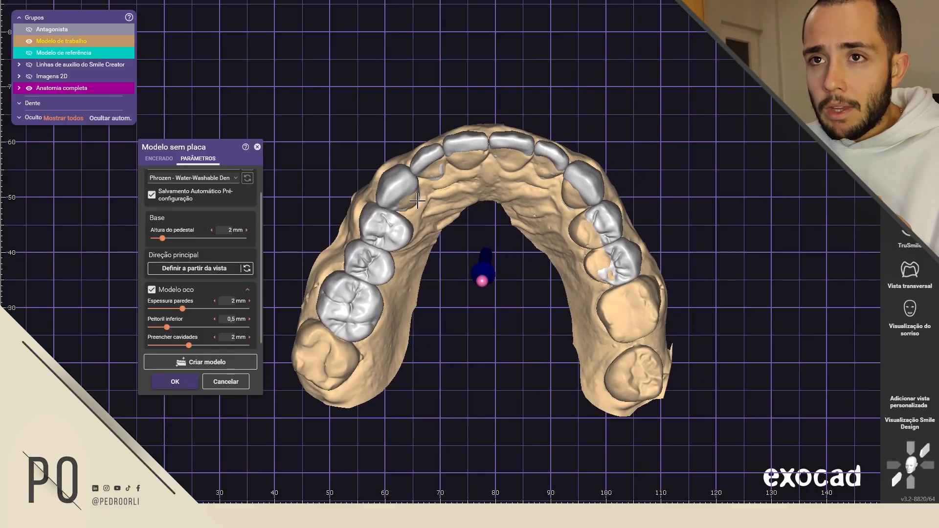
right_drag(418, 201, 418, 205)
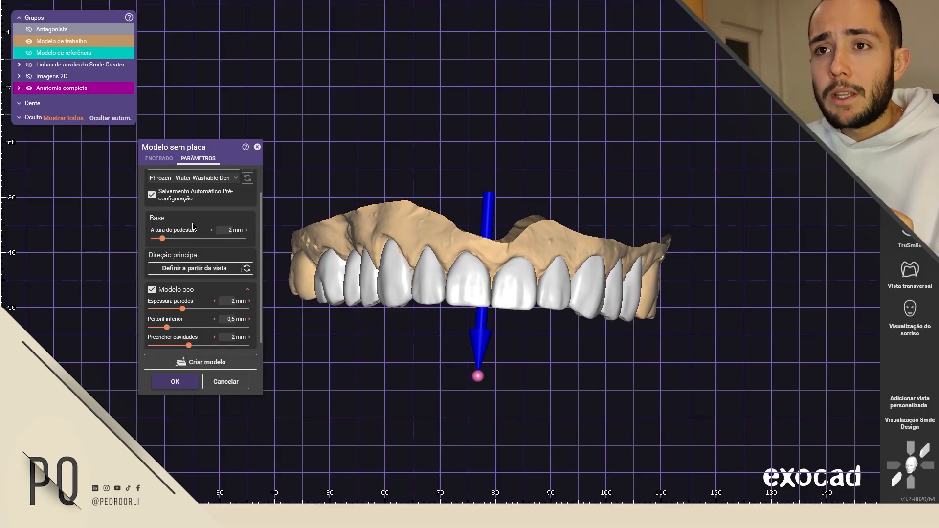
mouse_move(222, 232)
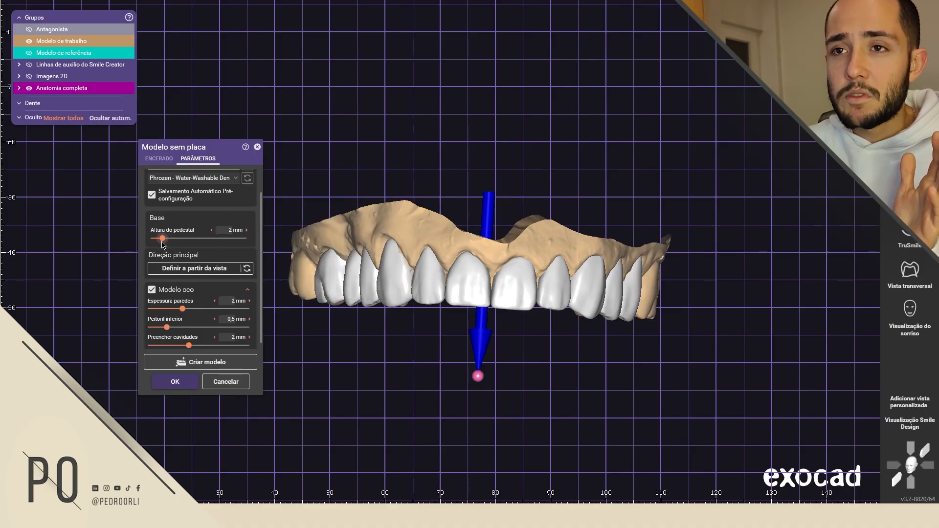
scroll(210, 294, down, 1)
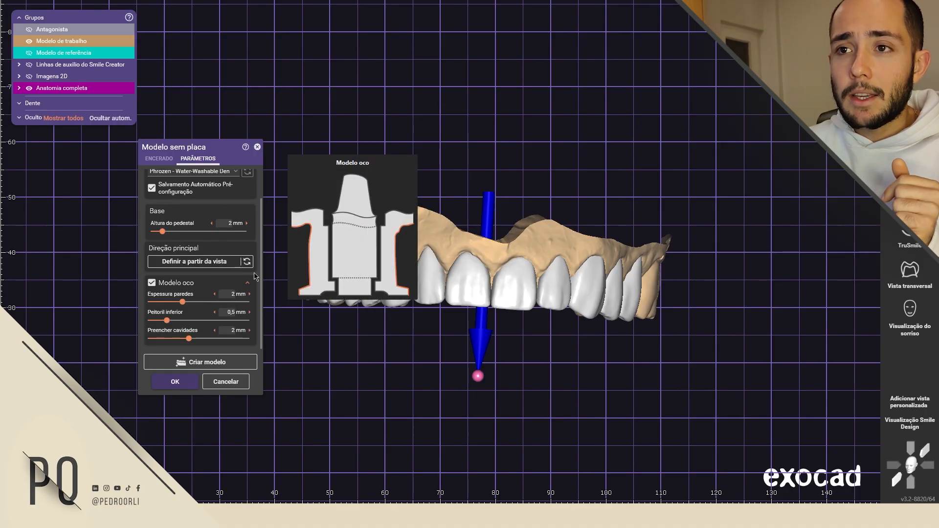
- Tilt the main direction arrow freehand toward the open back of the arch and reset it to its default direction
right_drag(419, 311, 410, 313)
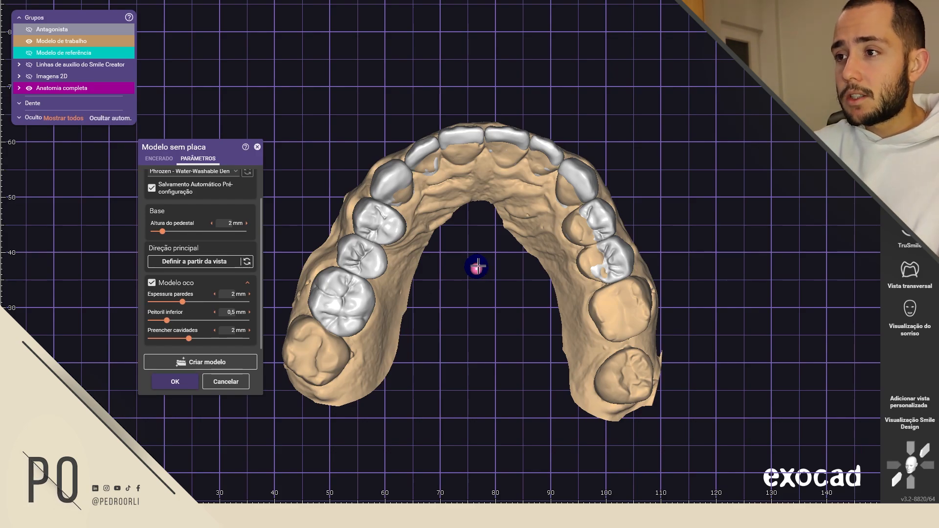
drag(476, 268, 486, 440)
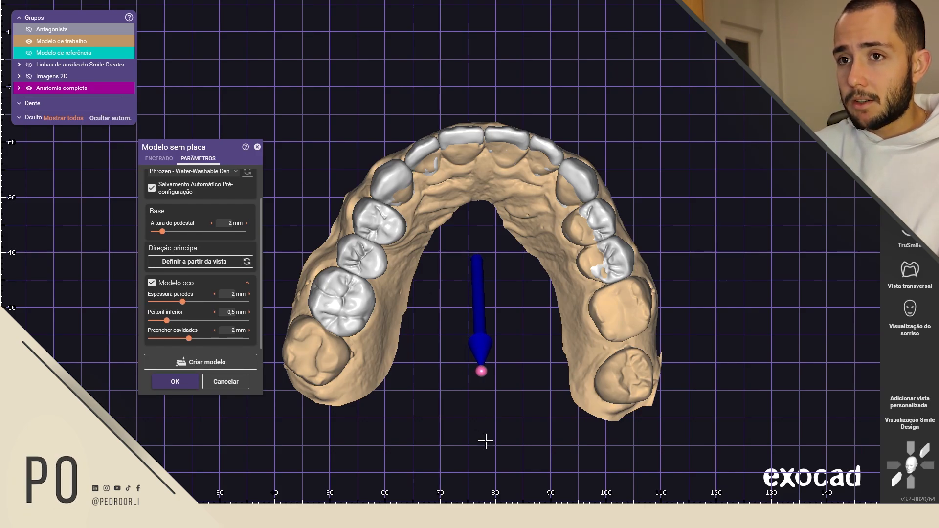
right_drag(486, 440, 480, 366)
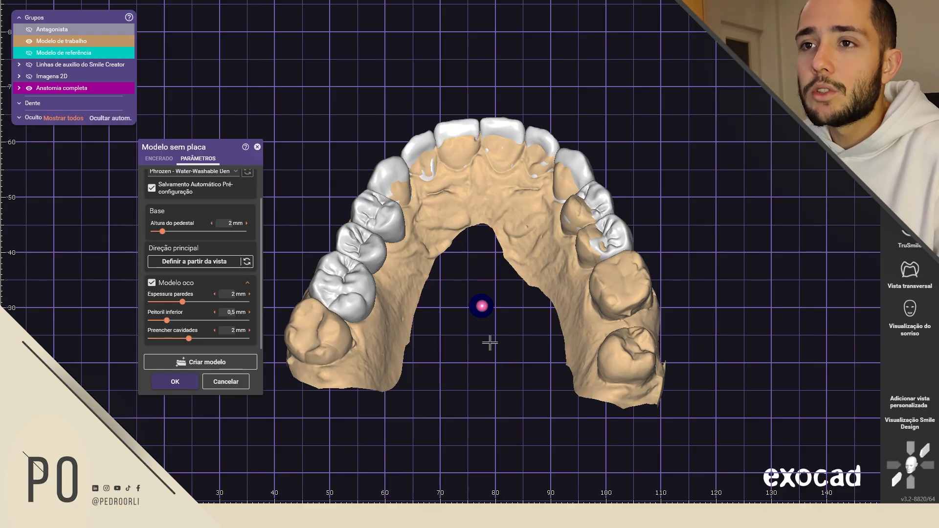
click(247, 262)
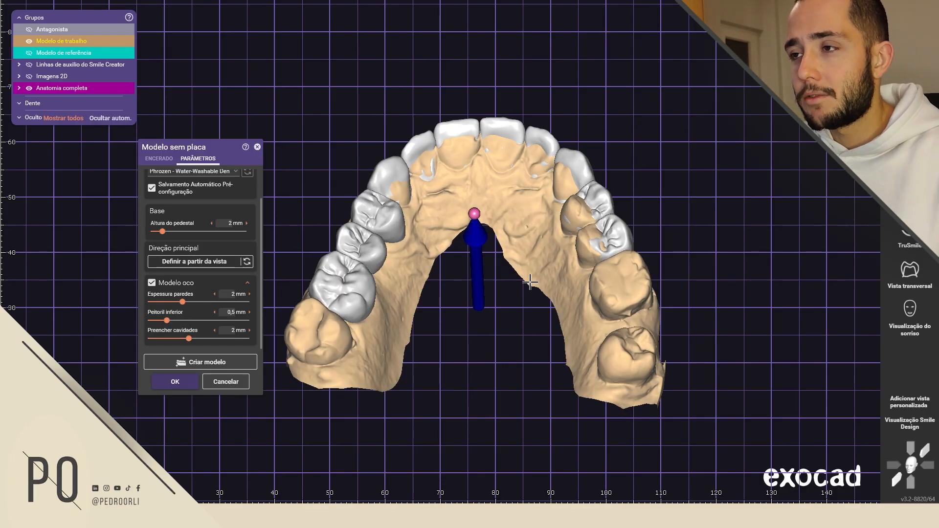
right_drag(441, 323, 442, 322)
right_drag(455, 236, 456, 232)
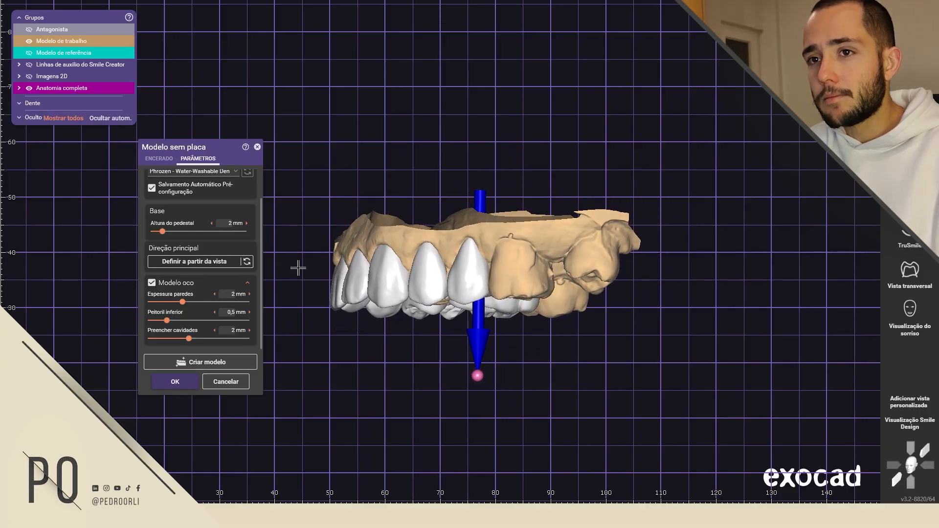
- Switch the hollow model option off and on again and review its wall thickness, lower ledge and cavity filling settings
mouse_move(246, 291)
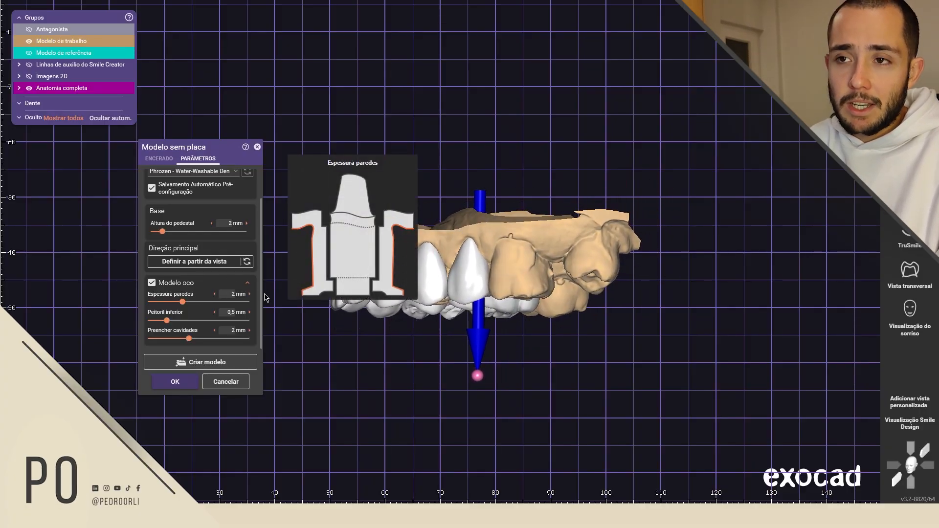
click(152, 283)
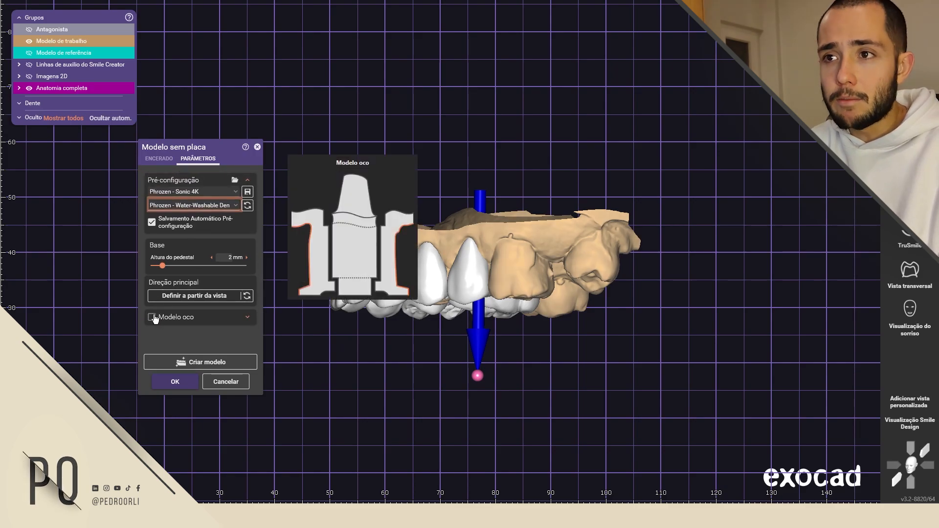
click(153, 318)
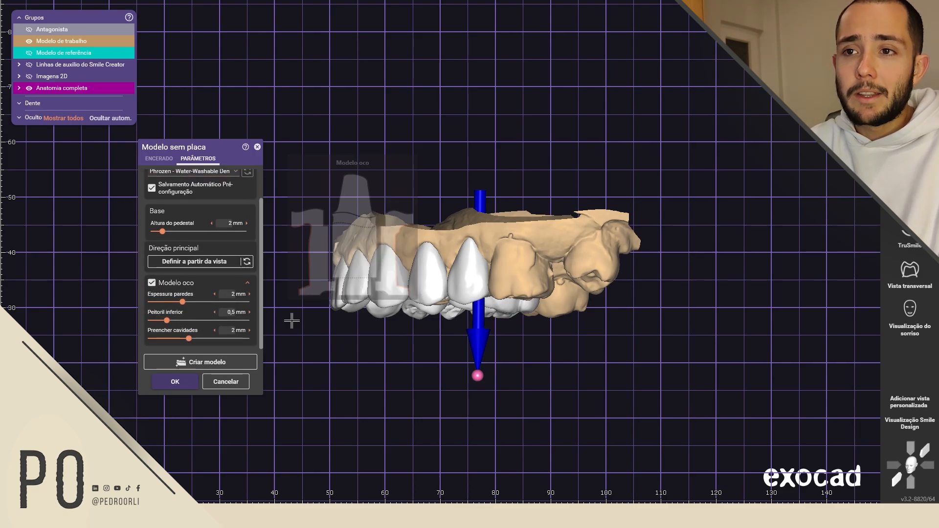
mouse_move(244, 294)
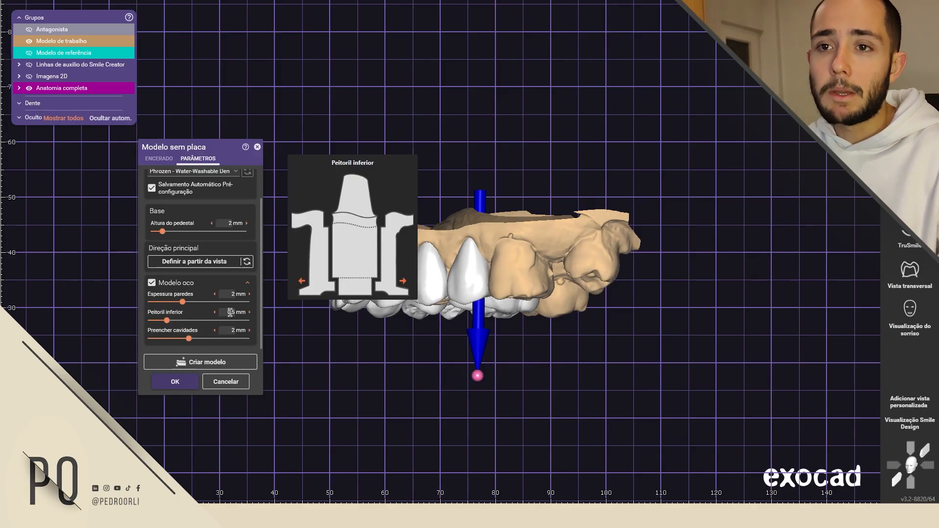
mouse_move(233, 328)
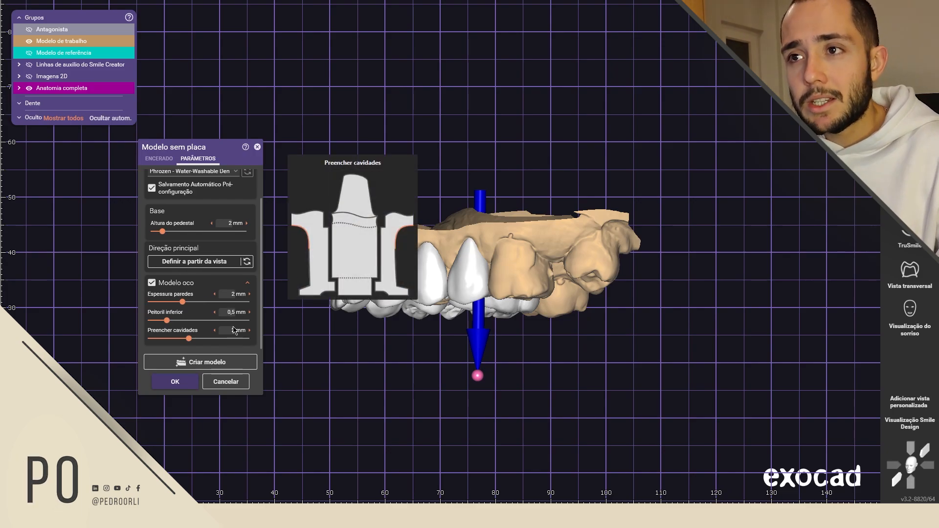
- Examine the working model and crowns from the underside and front to judge the cavities and wall thickness
right_drag(310, 325, 274, 348)
right_drag(368, 308, 360, 308)
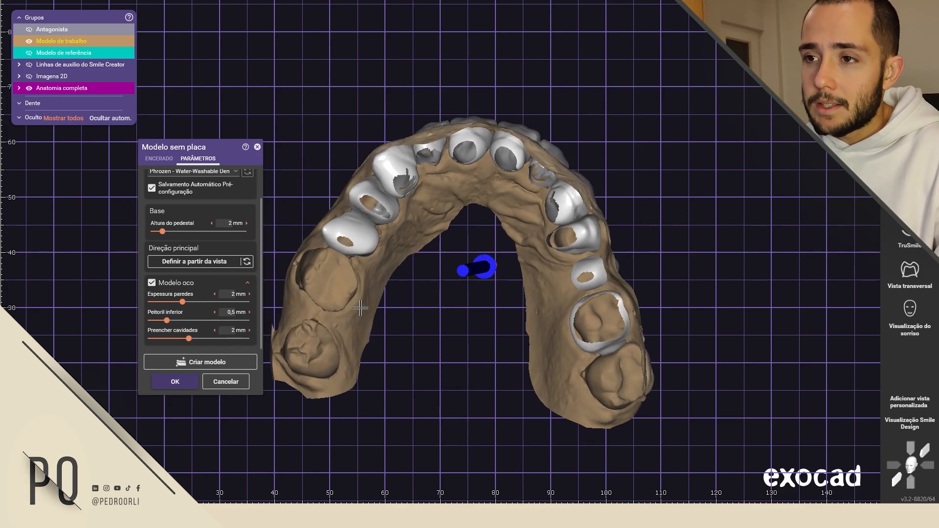
scroll(361, 308, up, 2)
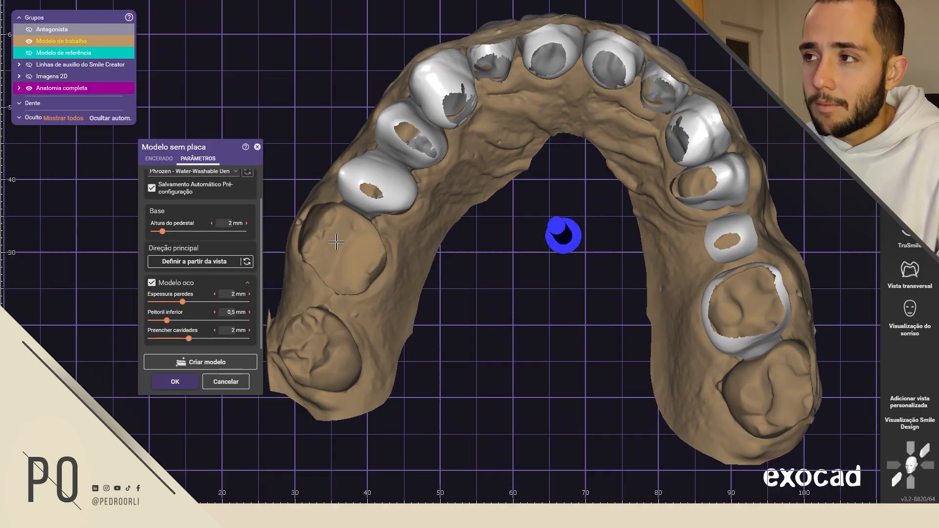
scroll(336, 242, down, 2)
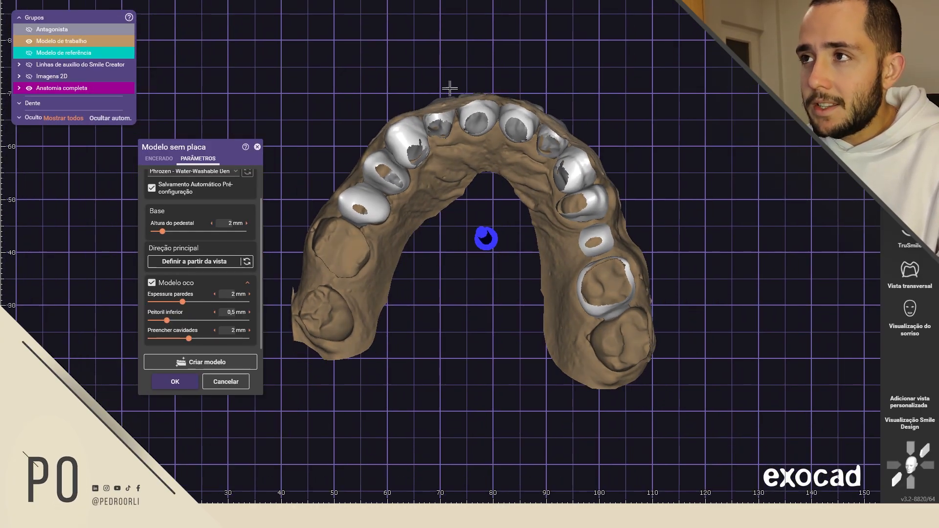
right_drag(421, 237, 464, 252)
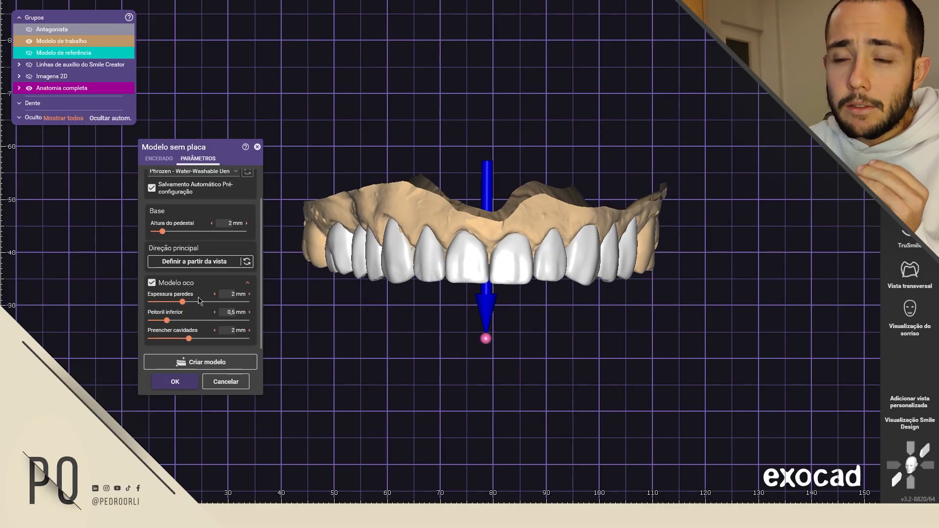
mouse_move(199, 301)
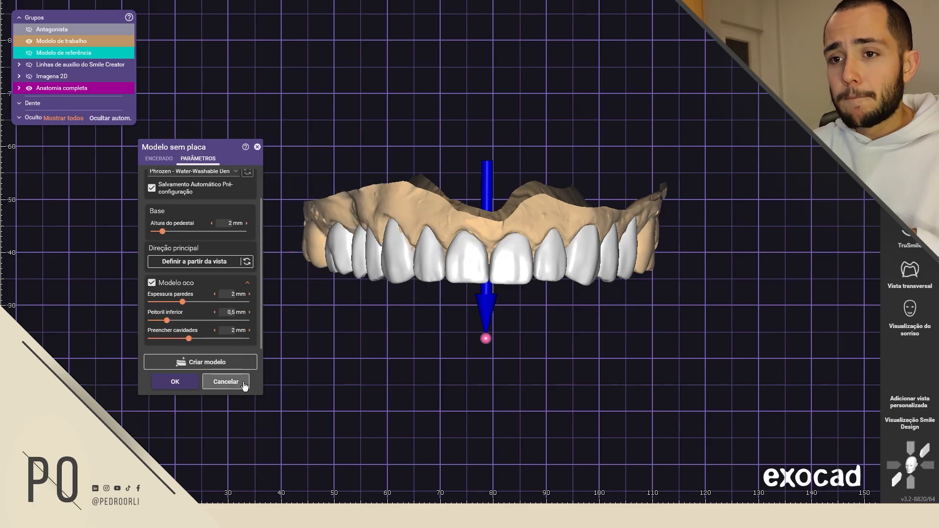
- Return to the wax-up part selection and create the plateless model with the full anatomy crowns included
click(159, 158)
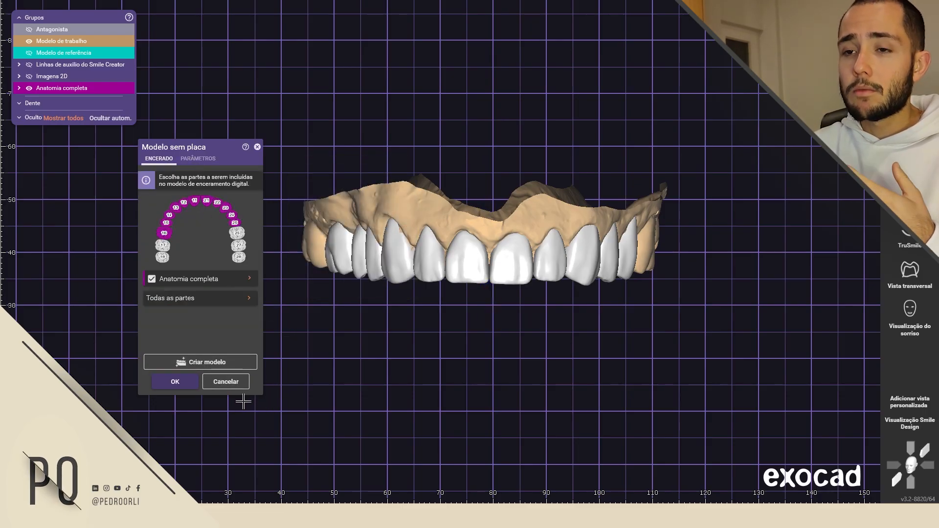
right_drag(406, 318, 408, 304)
right_drag(344, 342, 342, 345)
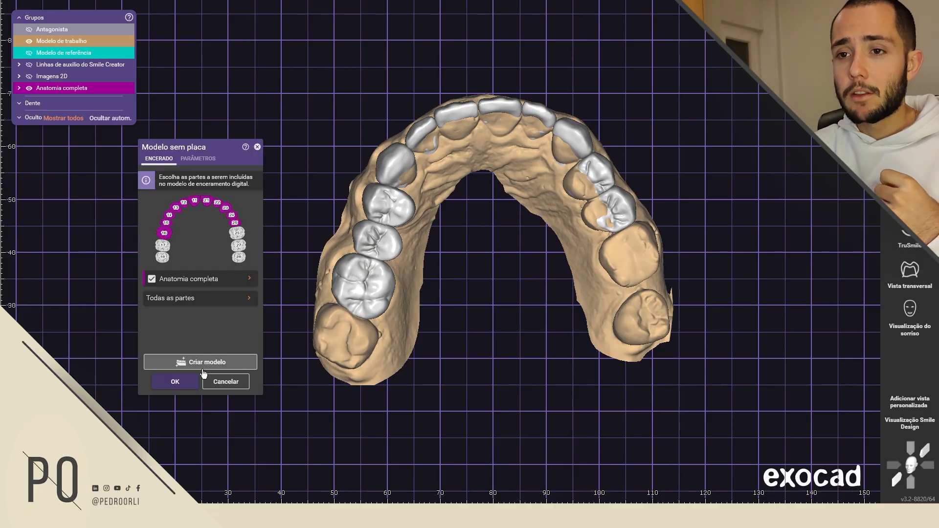
click(203, 367)
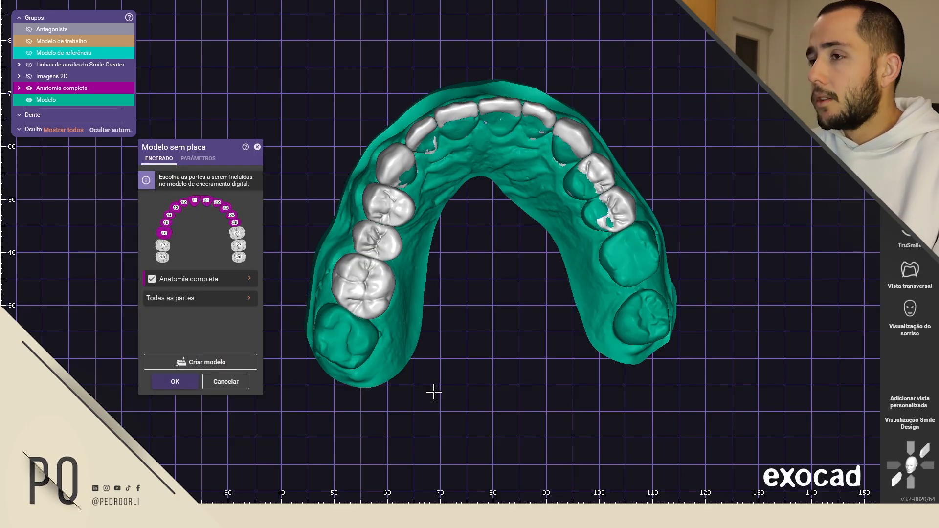
- Examine the generated plateless model with the crowns from the front and side, and bring up its model parameters
right_drag(491, 234, 522, 224)
key(f)
scroll(520, 249, up, 2)
right_drag(520, 249, 509, 246)
right_drag(417, 250, 503, 232)
scroll(433, 188, up, 5)
click(198, 159)
scroll(430, 191, up, 8)
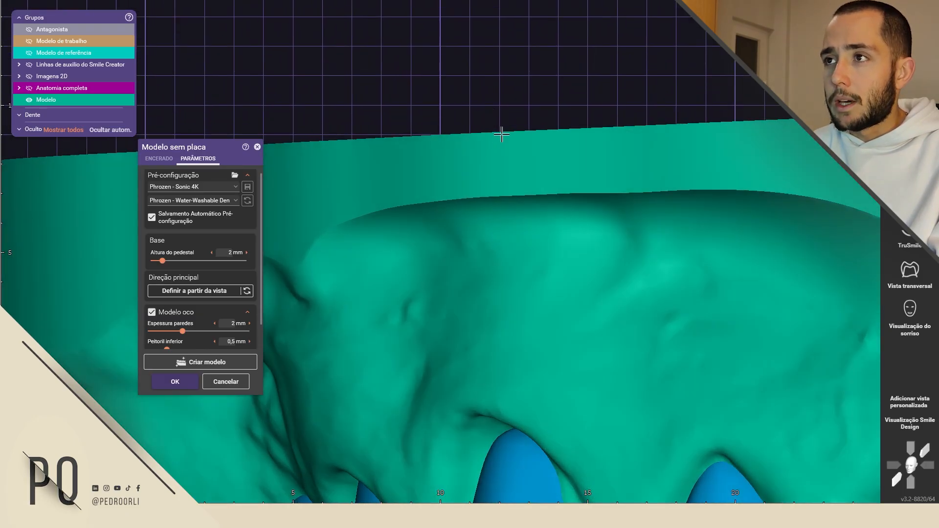
scroll(491, 194, down, 6)
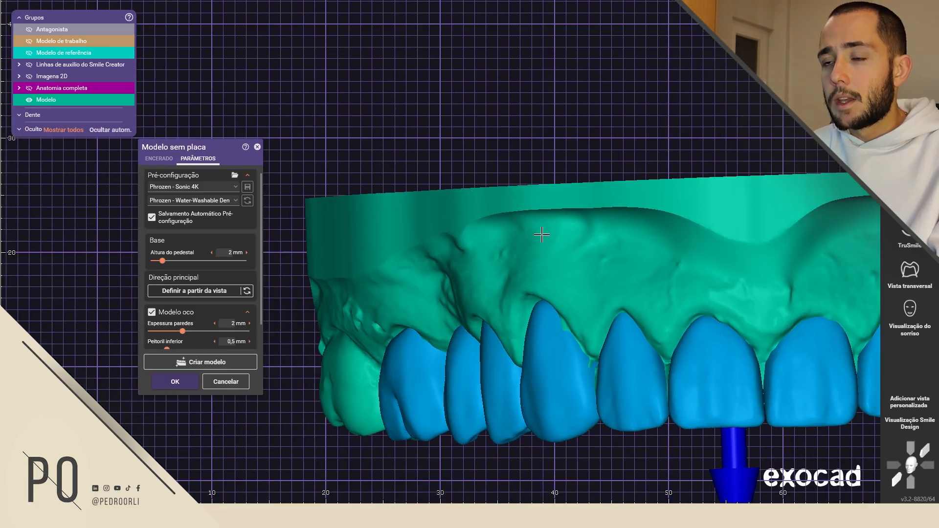
scroll(547, 227, down, 3)
right_drag(546, 227, 501, 180)
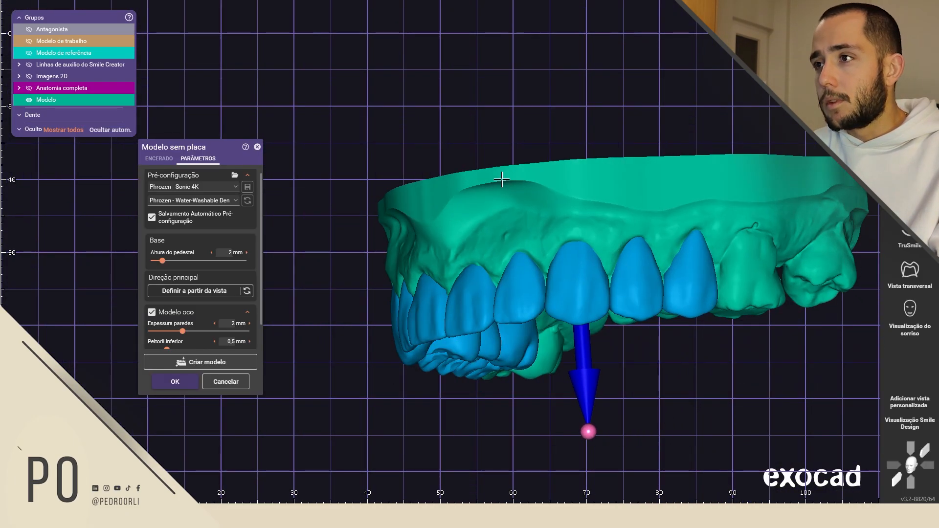
- Examine the hollow interior, cavities and wall thickness from the model's underside
right_drag(764, 226, 652, 441)
right_drag(658, 377, 539, 199)
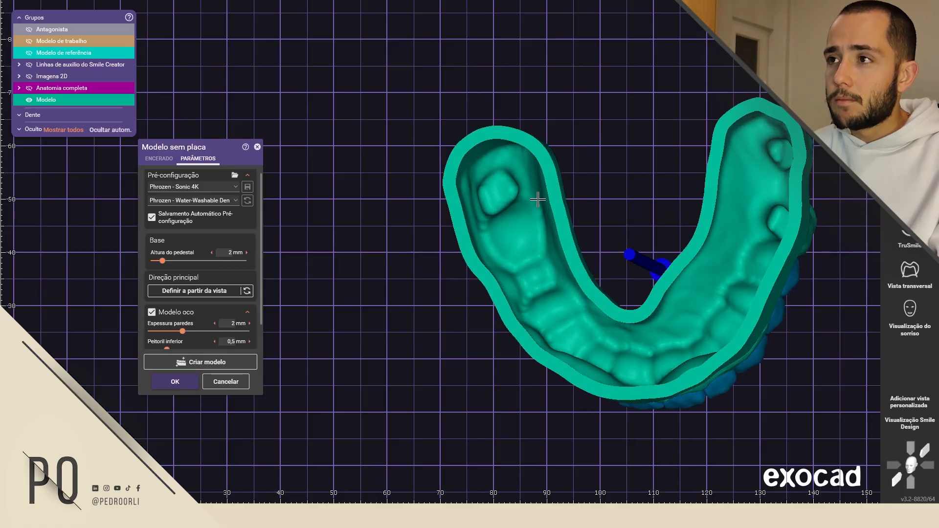
scroll(491, 191, up, 3)
scroll(677, 394, down, 3)
middle_drag(677, 394, 582, 367)
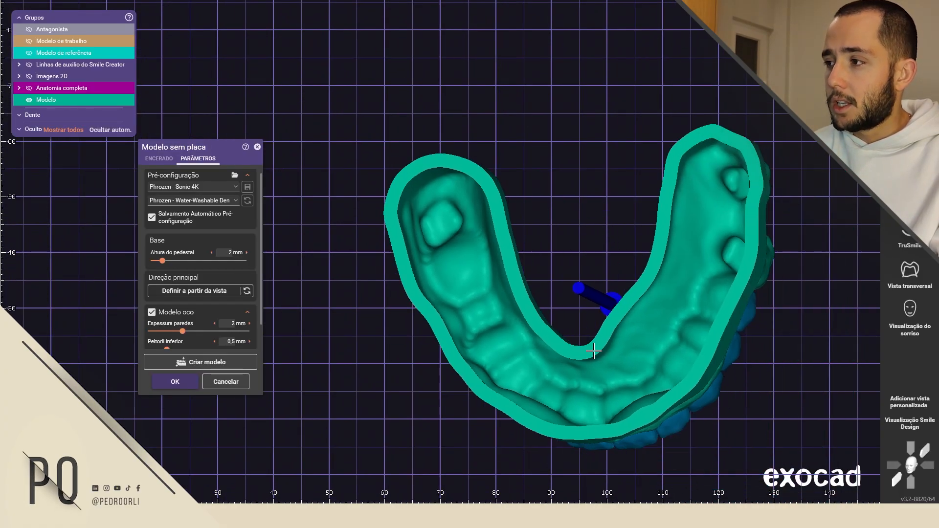
right_drag(582, 367, 656, 379)
scroll(729, 234, up, 5)
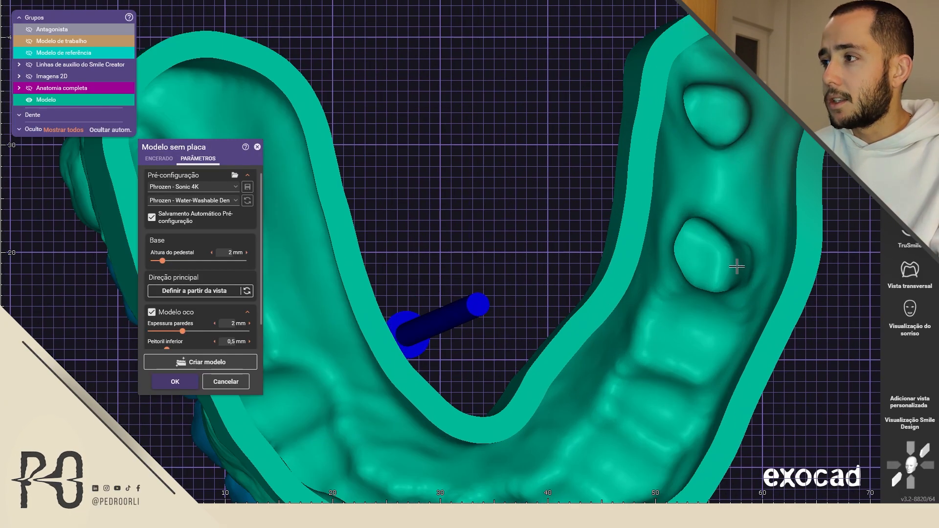
scroll(754, 265, down, 5)
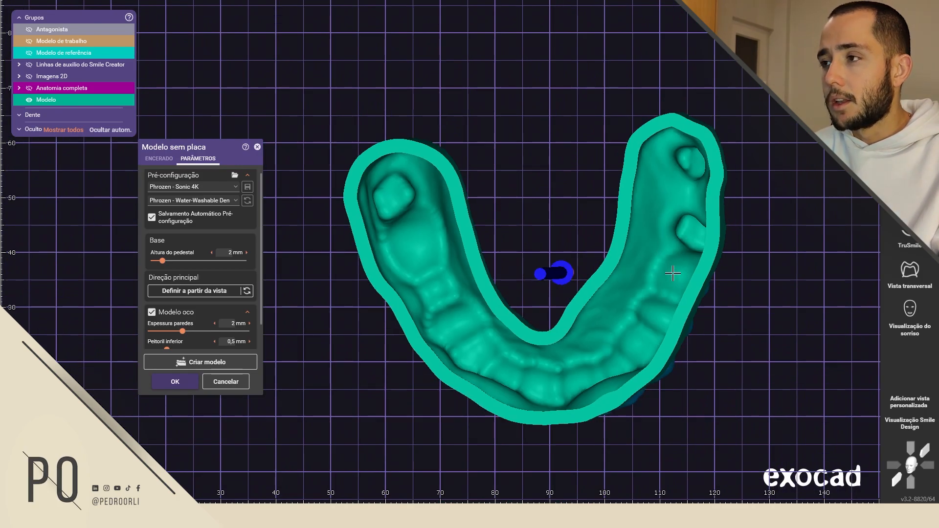
- Hide and show the generated model repeatedly to compare it with the working model scan
ctrl+middle_click(623, 270)
right_drag(623, 270, 712, 258)
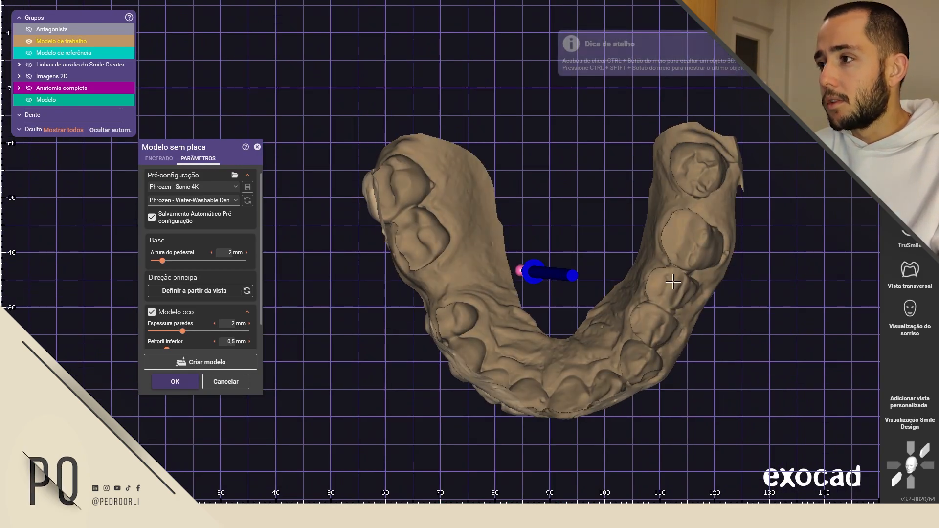
ctrl+shift+middle_click(713, 257)
ctrl+middle_click(677, 286)
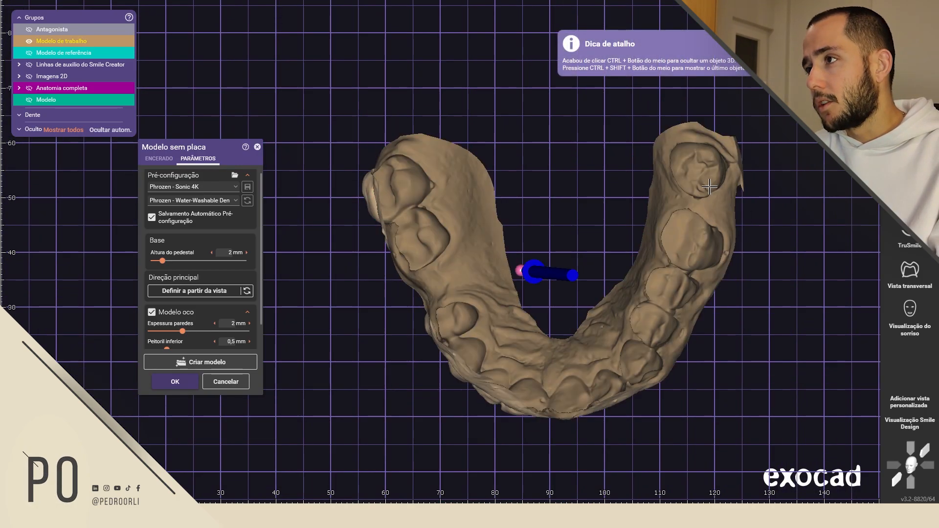
ctrl+shift+middle_click(707, 186)
- Examine the hollow model's base rim and outer walls close up, toggling the model to compare it with the scan
scroll(520, 301, down, 3)
right_drag(520, 302, 525, 240)
scroll(523, 237, up, 3)
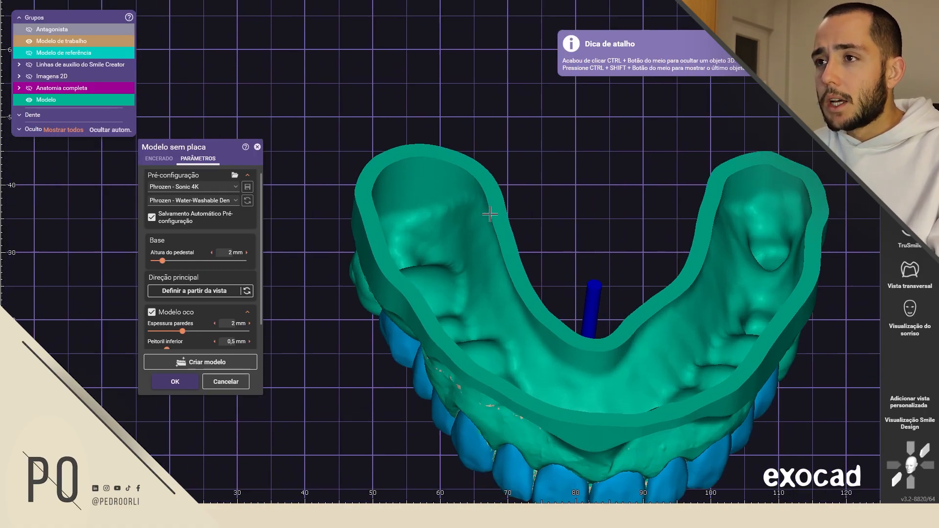
right_drag(477, 279, 465, 248)
scroll(411, 252, up, 3)
right_drag(405, 253, 405, 259)
ctrl+middle_click(527, 306)
ctrl+shift+middle_click(519, 298)
scroll(391, 310, up, 5)
right_drag(427, 221, 425, 300)
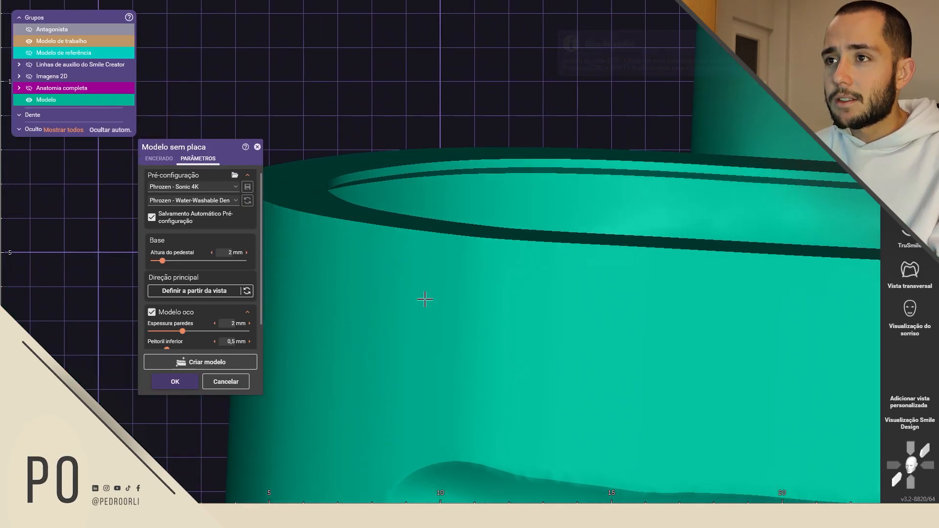
scroll(427, 157, up, 3)
scroll(392, 186, down, 6)
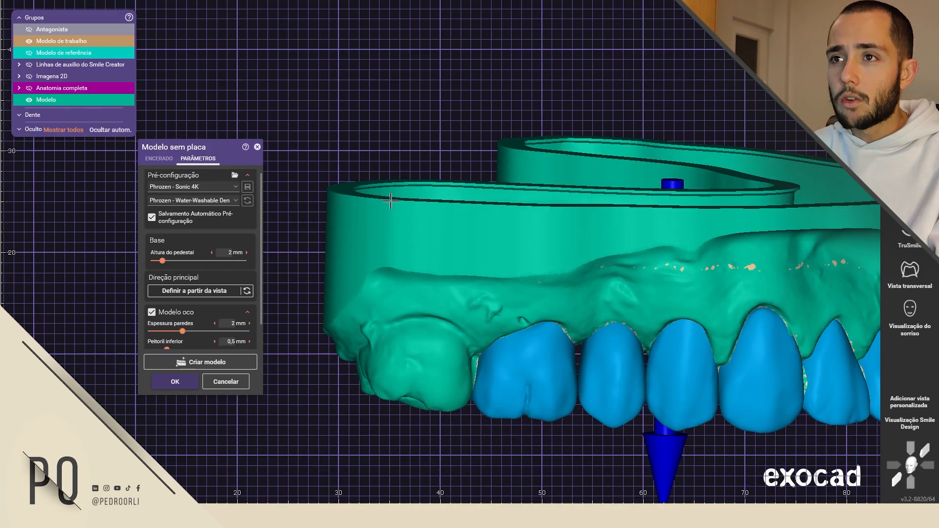
right_drag(391, 201, 384, 202)
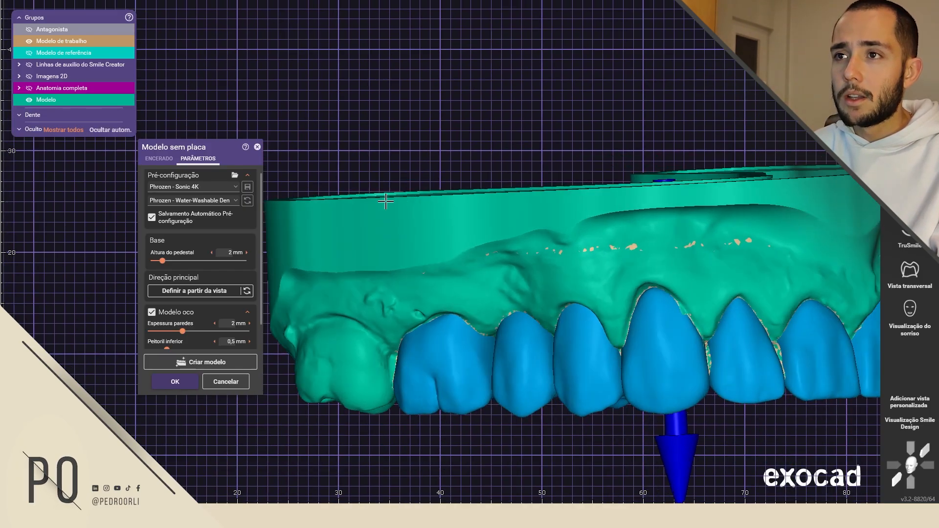
- Toggle the model's visibility once more for comparison and accept the plateless wax-up model
scroll(384, 203, down, 3)
ctrl+middle_click(378, 257)
ctrl+shift+middle_click(381, 260)
right_drag(533, 331, 484, 344)
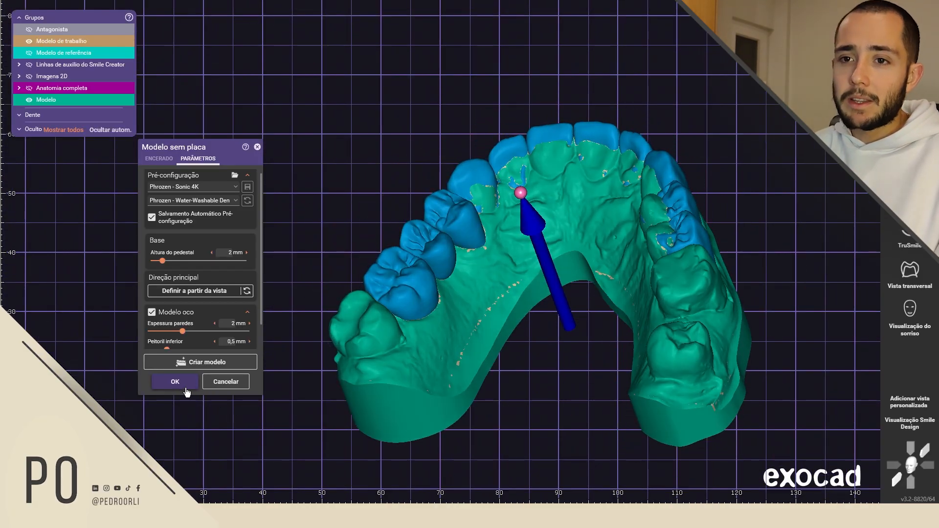
click(181, 384)
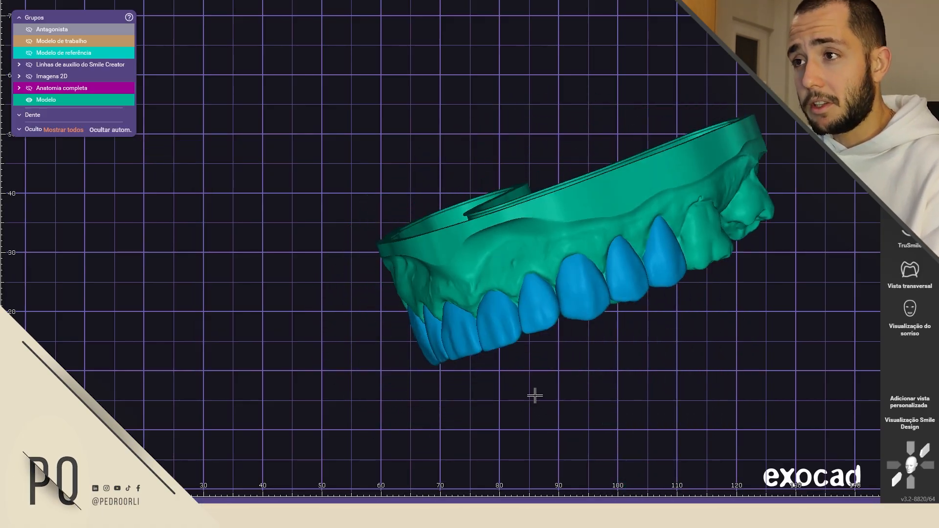
- Open the model attachments tool, browse the available attachments and select 3D Print - Drain holes
right_drag(535, 396, 542, 386)
mouse_move(493, 500)
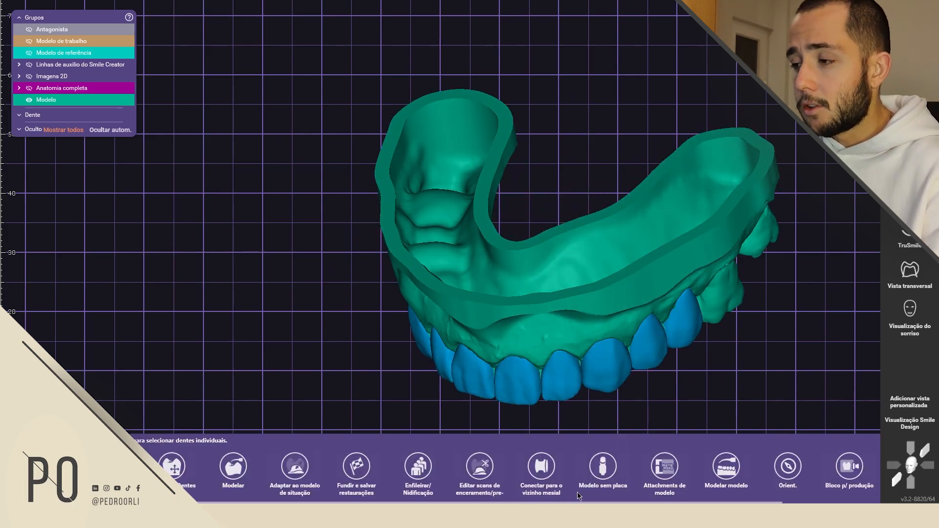
click(665, 467)
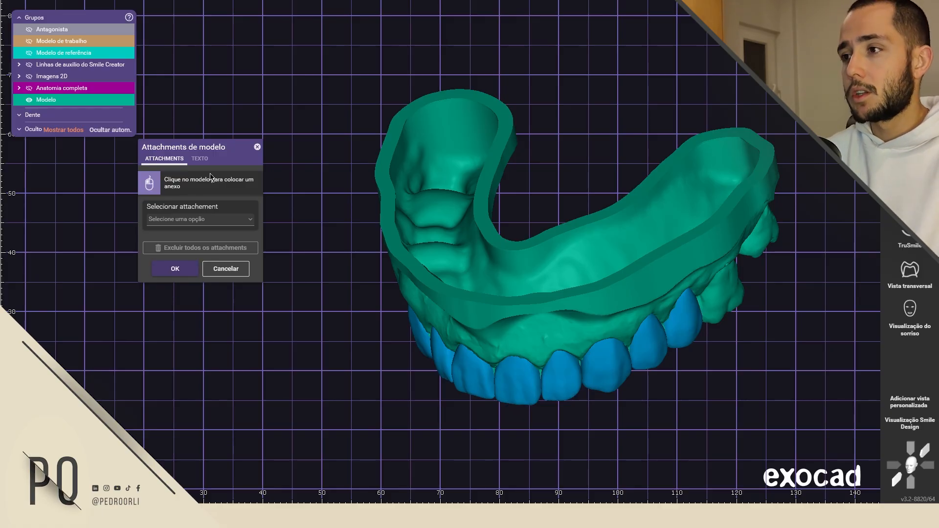
click(222, 221)
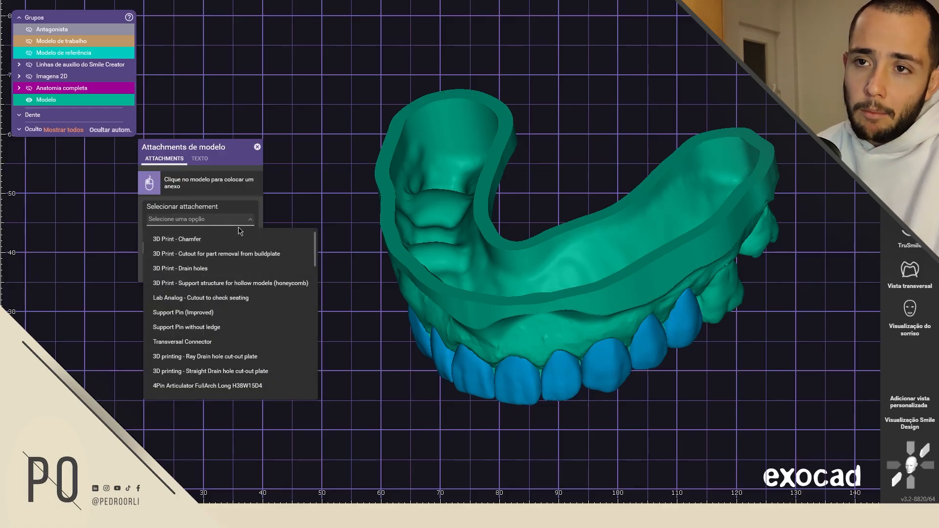
scroll(252, 270, down, 5)
scroll(253, 360, down, 5)
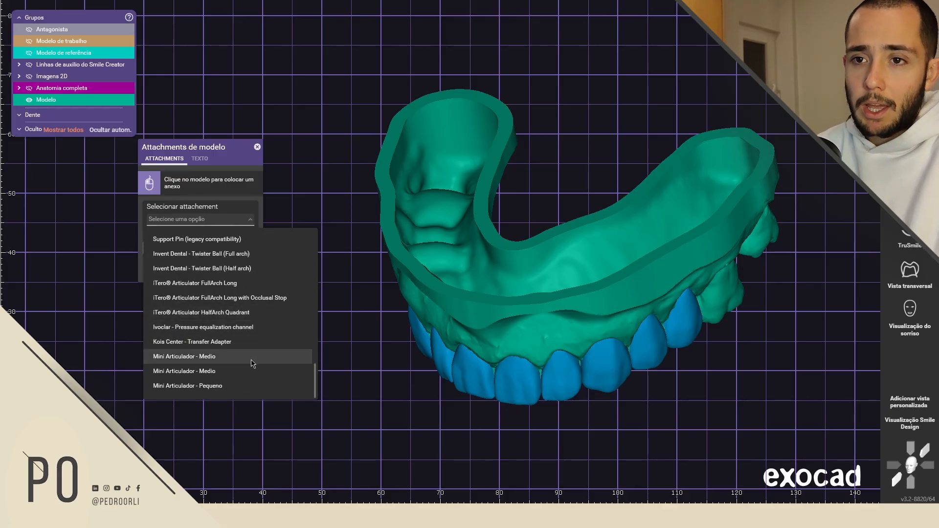
scroll(241, 367, up, 2)
scroll(232, 371, up, 2)
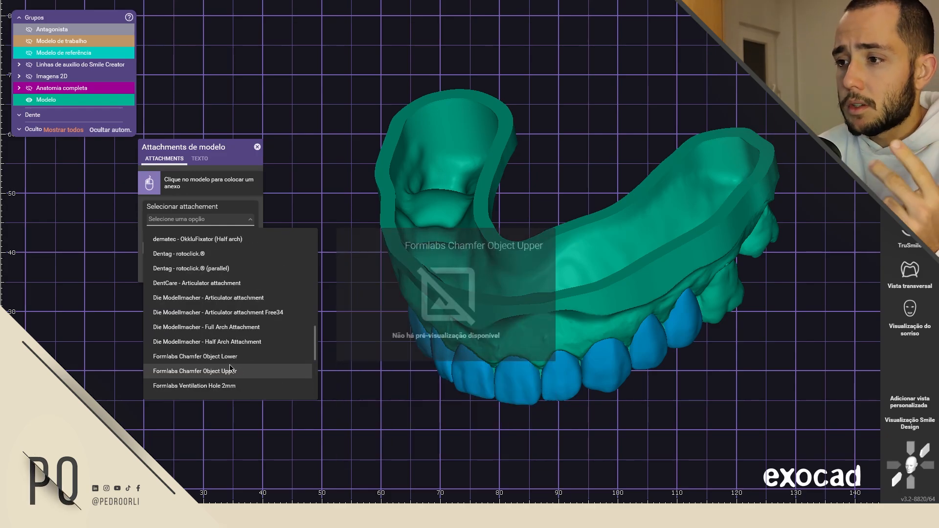
scroll(214, 331, up, 8)
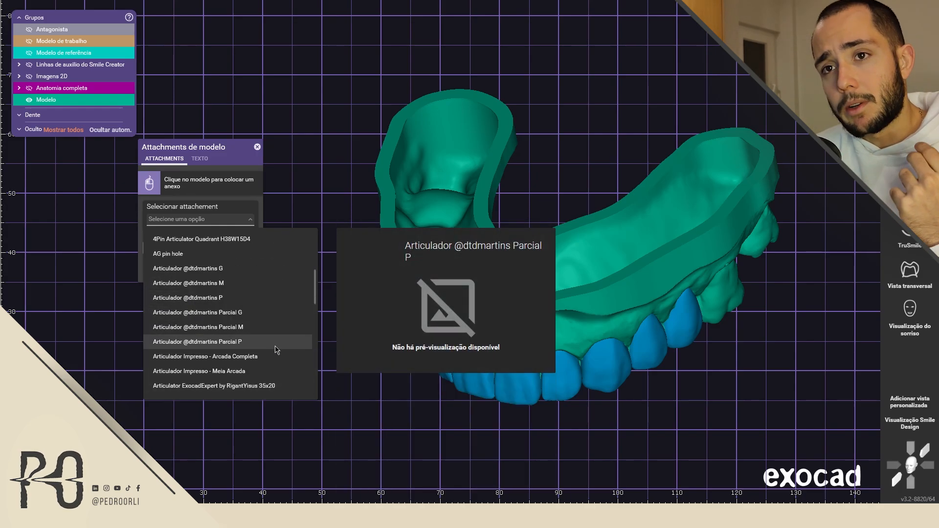
scroll(276, 350, up, 4)
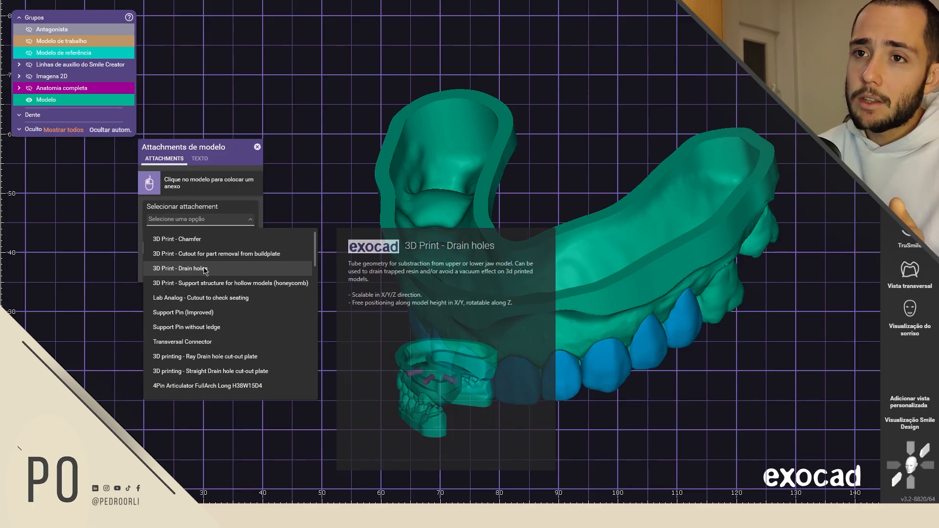
click(205, 268)
- Place five drain holes around the model's base rim: one at the front, one on each outer side and one at each rear end
right_drag(470, 308, 357, 154)
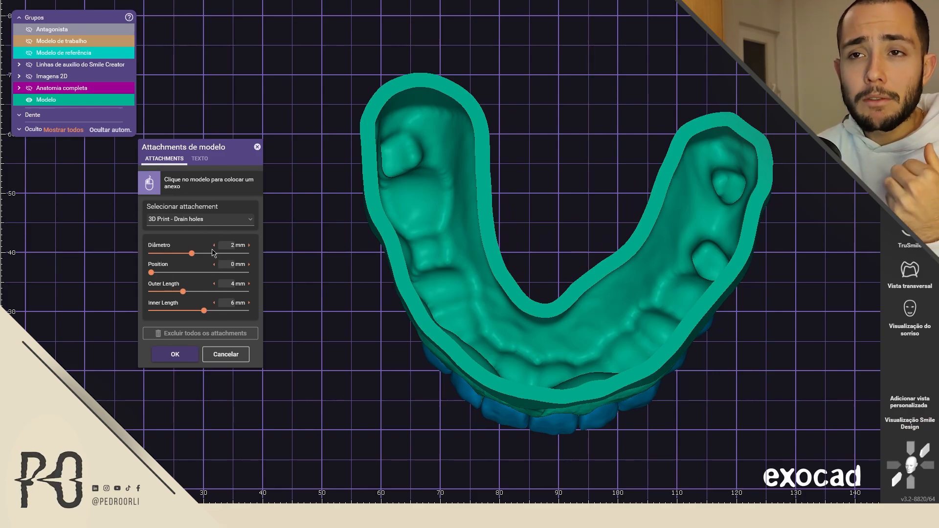
click(374, 182)
click(547, 391)
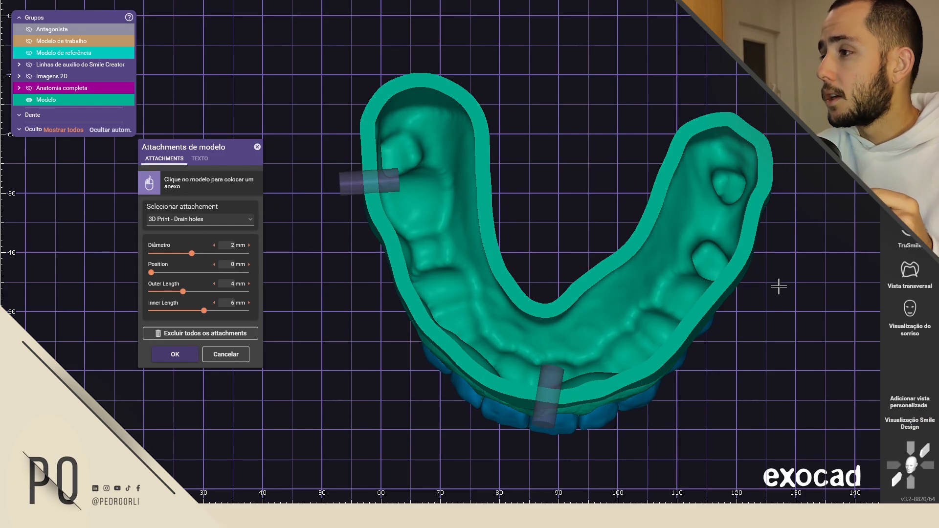
click(744, 238)
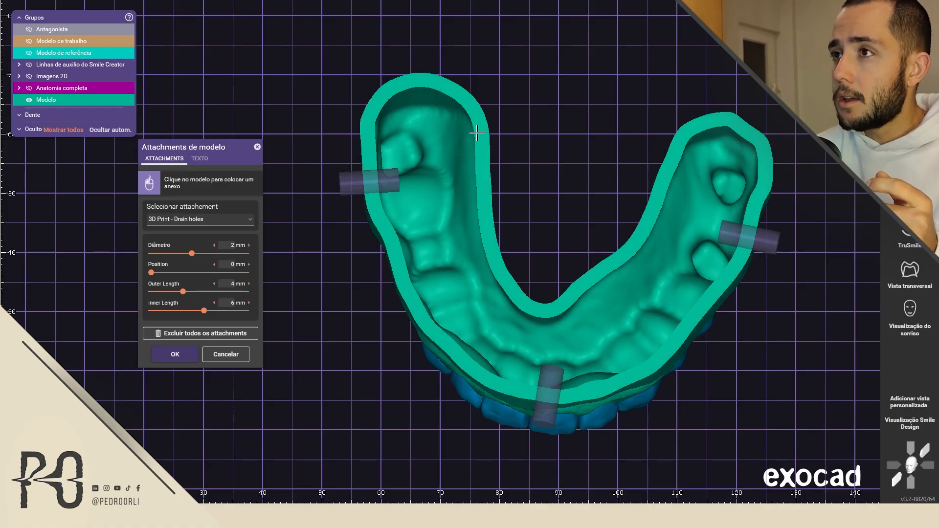
click(469, 98)
click(710, 122)
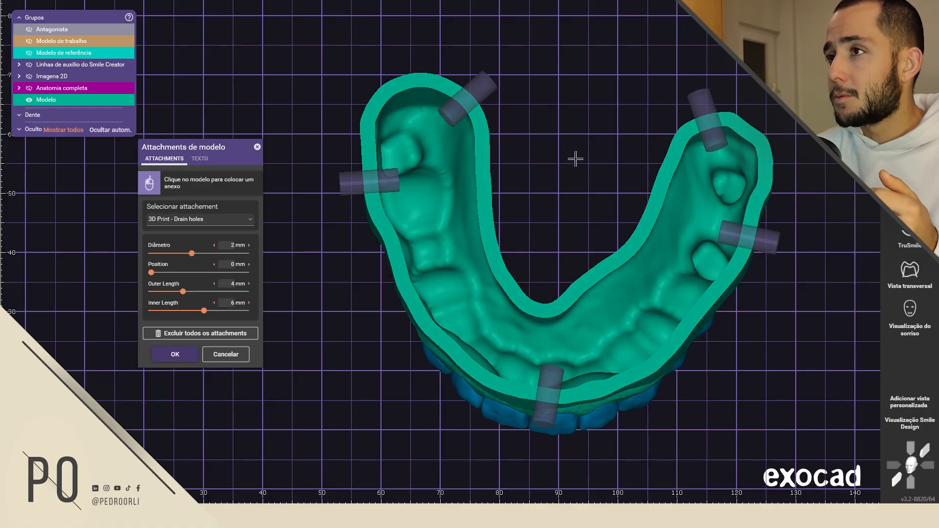
- Inspect the placed drain holes from the side and underside to check that they pass through the hollow walls
right_drag(576, 157, 490, 141)
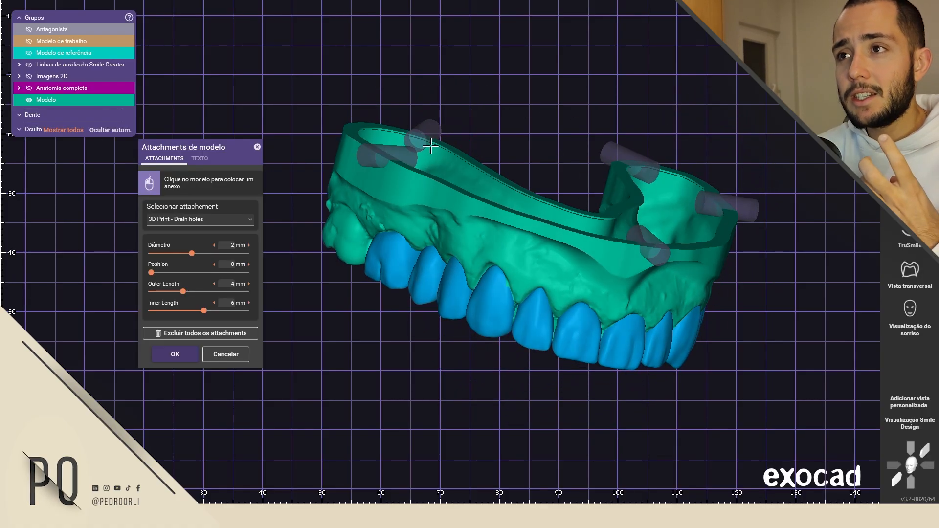
scroll(386, 161, up, 6)
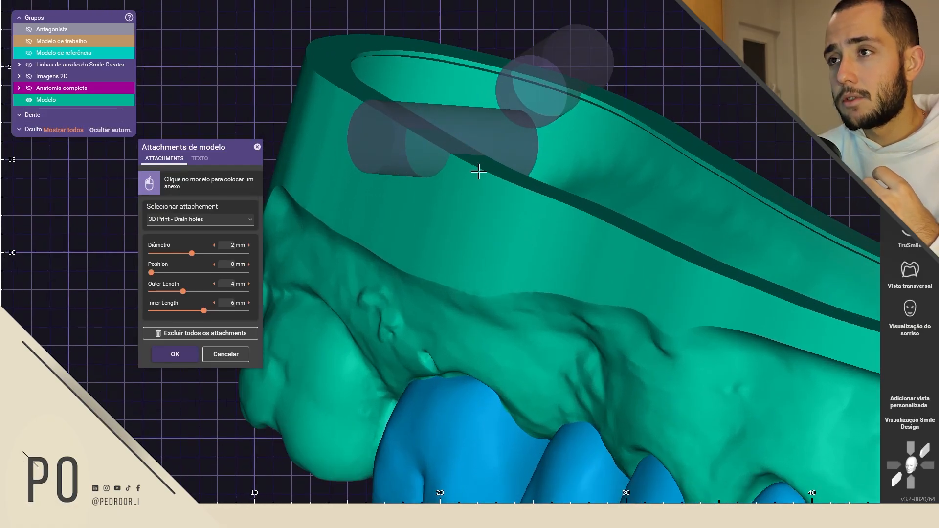
scroll(471, 176, down, 6)
scroll(474, 173, up, 3)
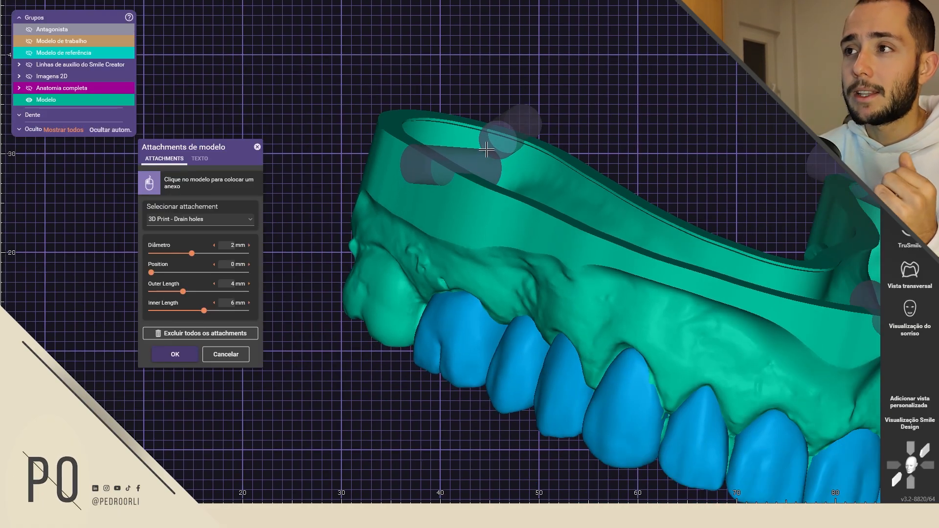
scroll(486, 150, down, 4)
right_drag(629, 155, 552, 182)
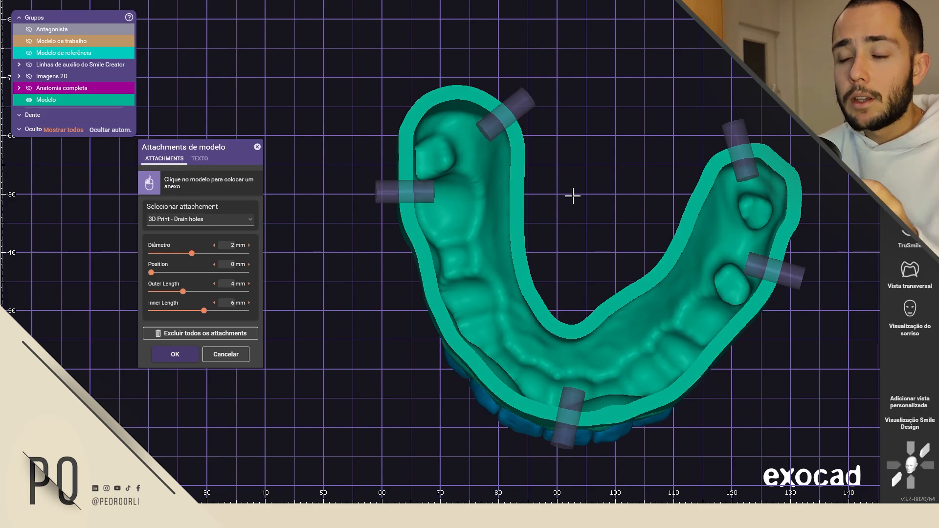
right_drag(573, 199, 557, 341)
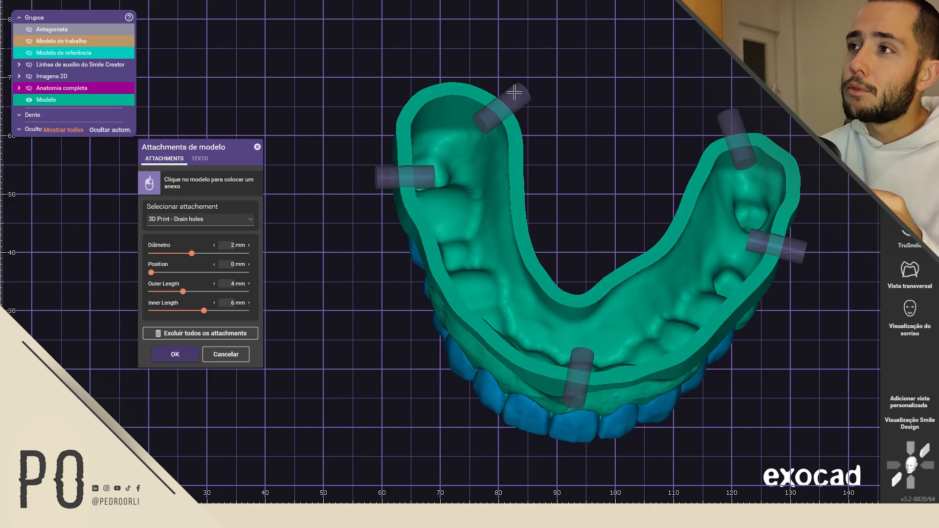
- Move and delete the drain hole at the rear of the patient's right side, and place a replacement on the inner wall there
drag(514, 117, 521, 79)
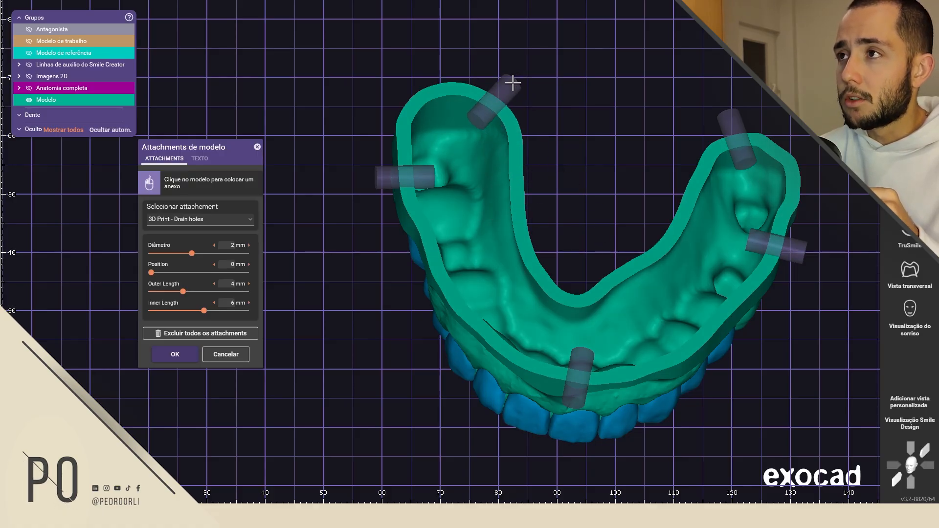
key(Delete)
drag(520, 131, 509, 120)
key(Delete)
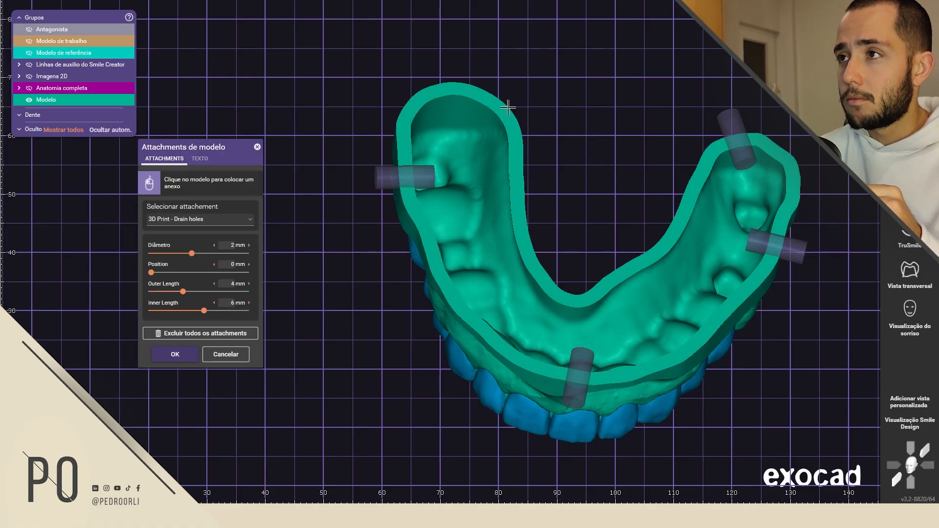
click(507, 108)
- Place a Transversal Connector between the inner walls of the model's two rear ends and adjust its position
scroll(628, 157, down, 2)
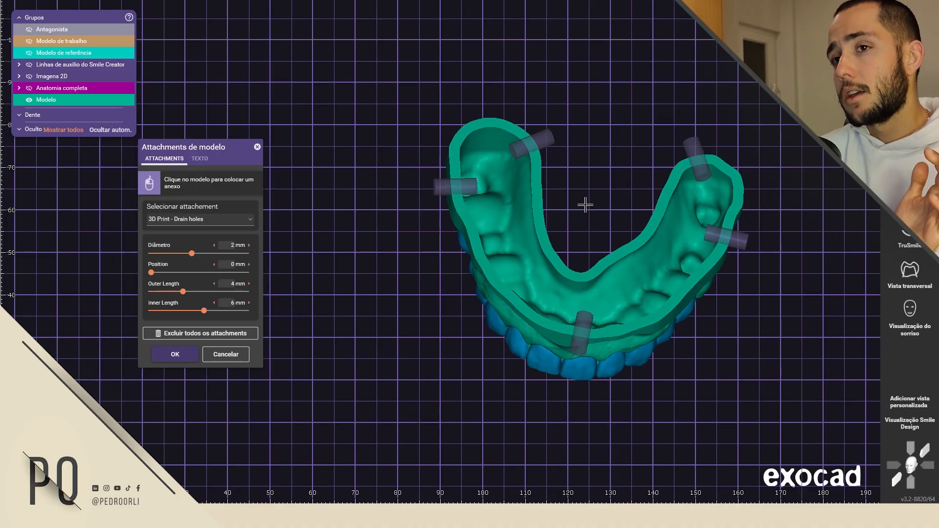
key(f)
click(201, 220)
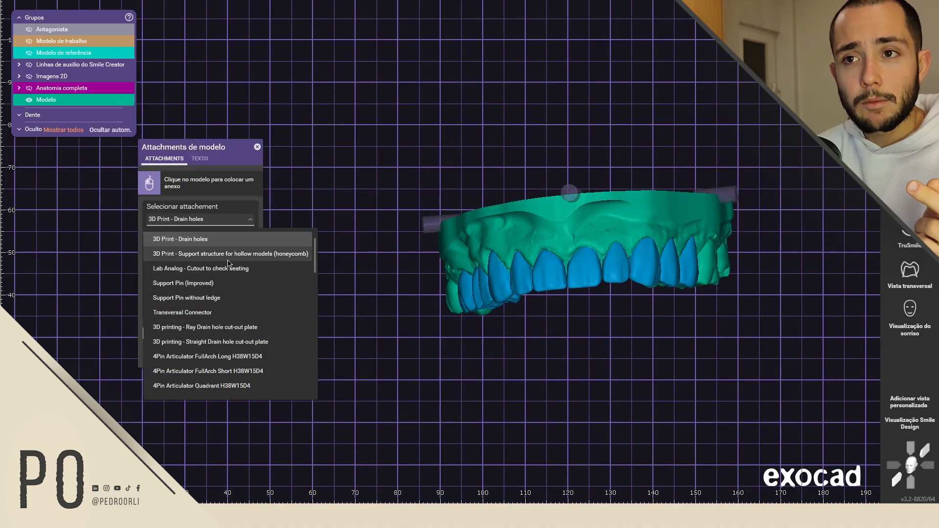
click(230, 312)
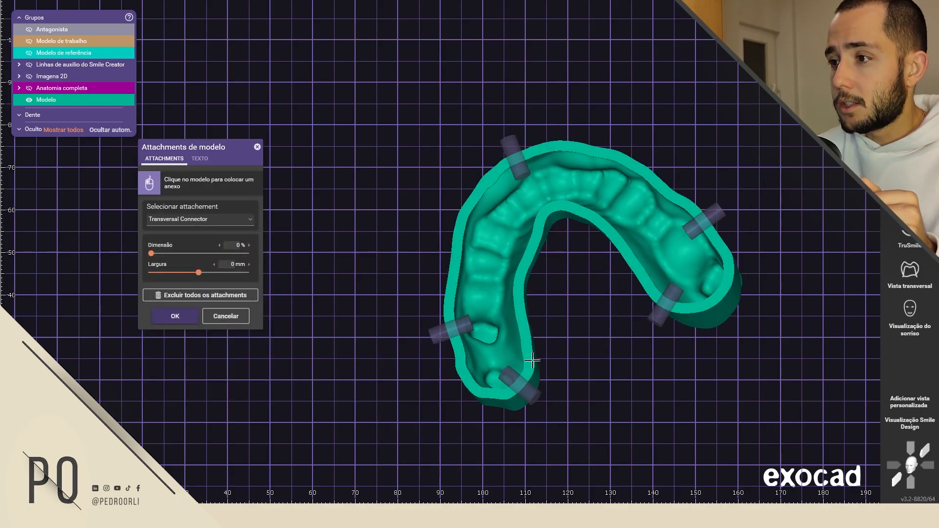
click(529, 374)
right_drag(528, 374, 579, 376)
drag(578, 376, 632, 300)
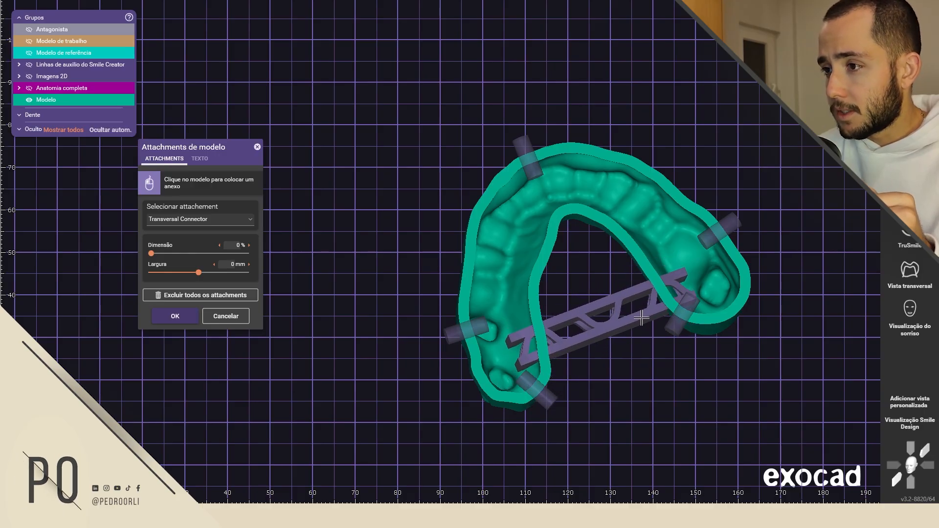
right_drag(632, 299, 605, 238)
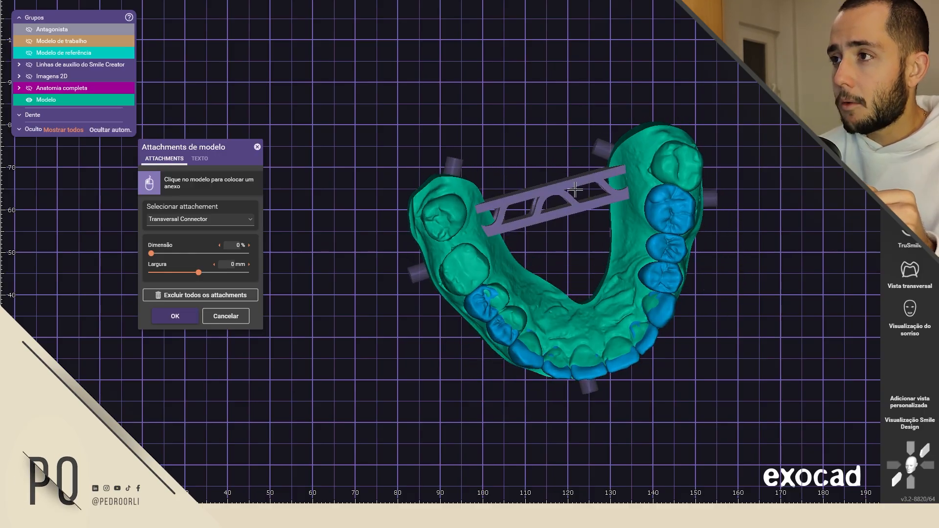
right_drag(576, 201, 597, 357)
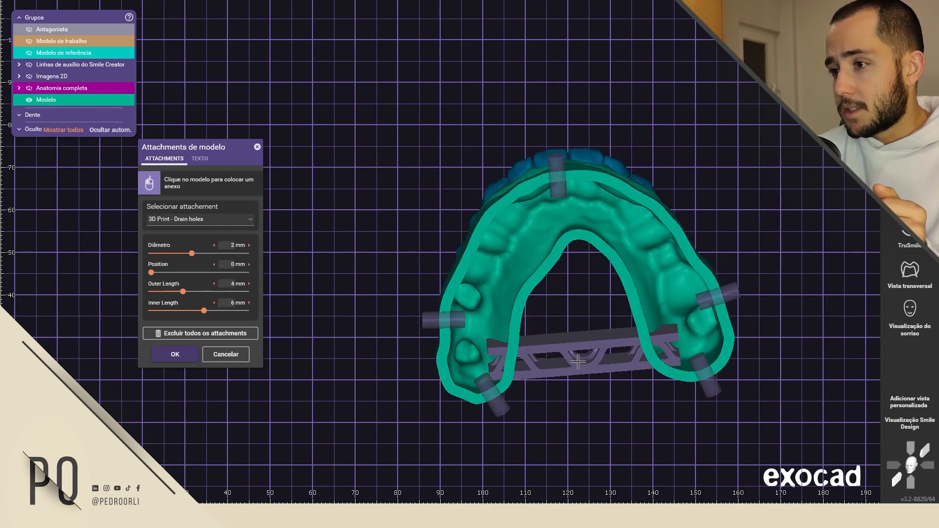
drag(578, 362, 586, 375)
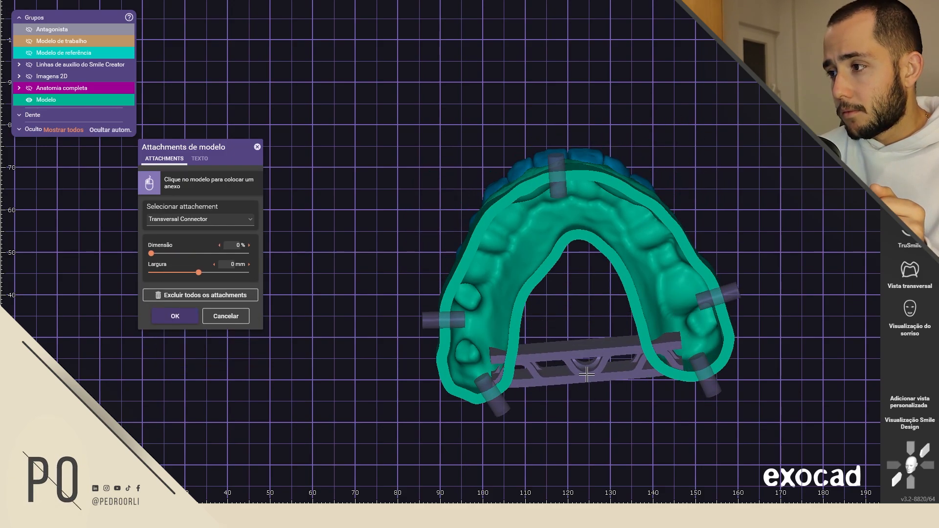
- Position a second Transversal Connector across the arch, farther forward than the rear one
right_drag(587, 374, 544, 317)
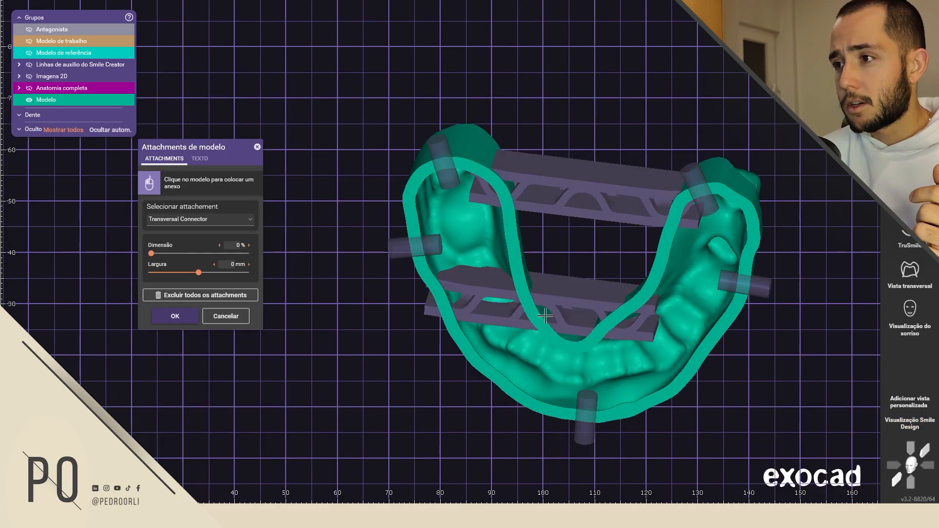
drag(545, 317, 619, 297)
right_drag(613, 242, 599, 201)
drag(599, 201, 604, 243)
right_drag(612, 246, 636, 327)
scroll(629, 310, down, 3)
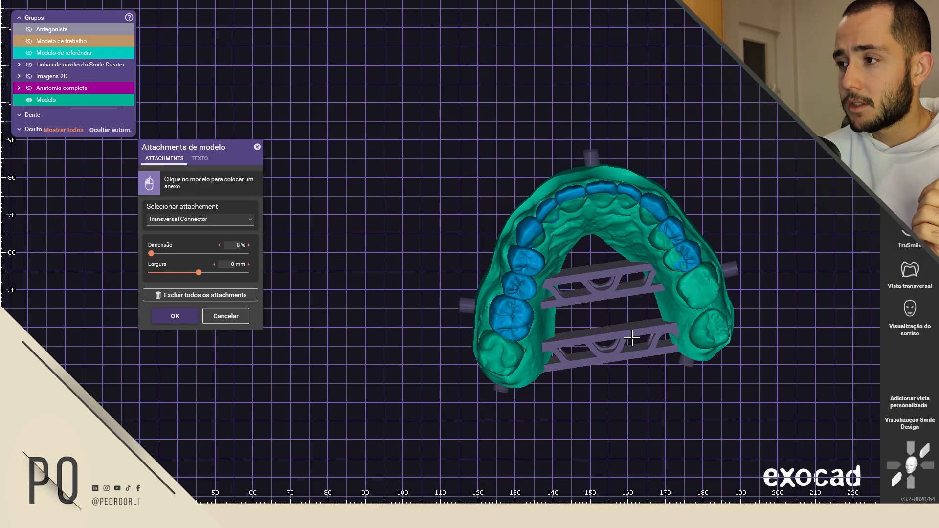
- Try the 3D Print - Support structure for hollow models (honeycomb) attachment inside the model, and delete it after inspecting it
click(216, 222)
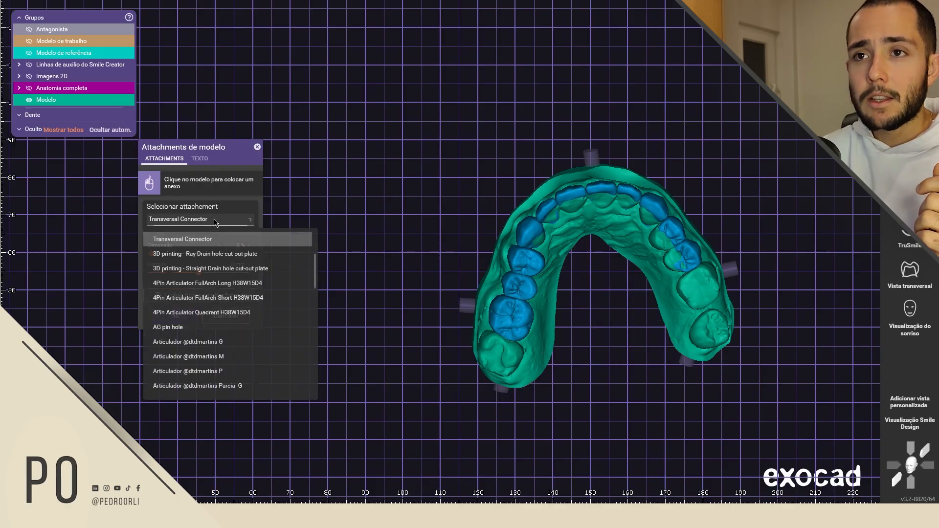
click(209, 248)
right_drag(557, 312, 508, 193)
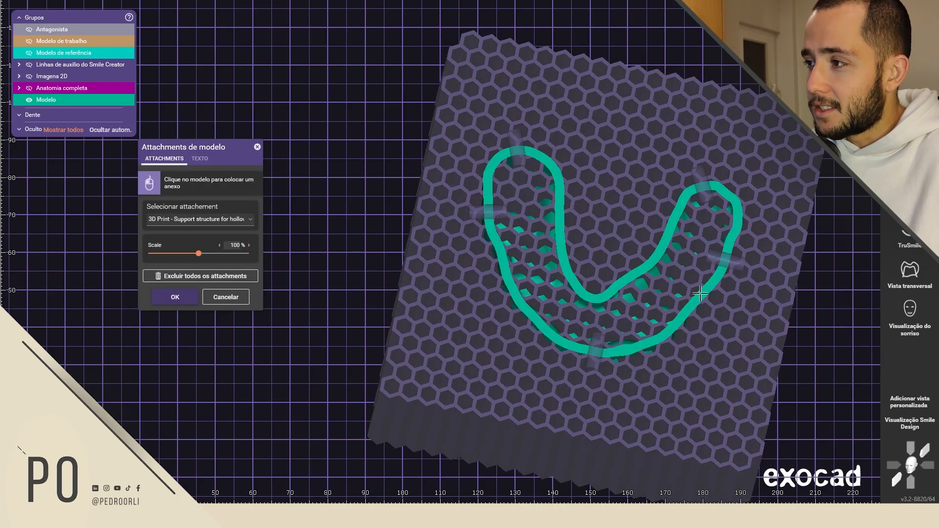
right_drag(720, 245, 720, 245)
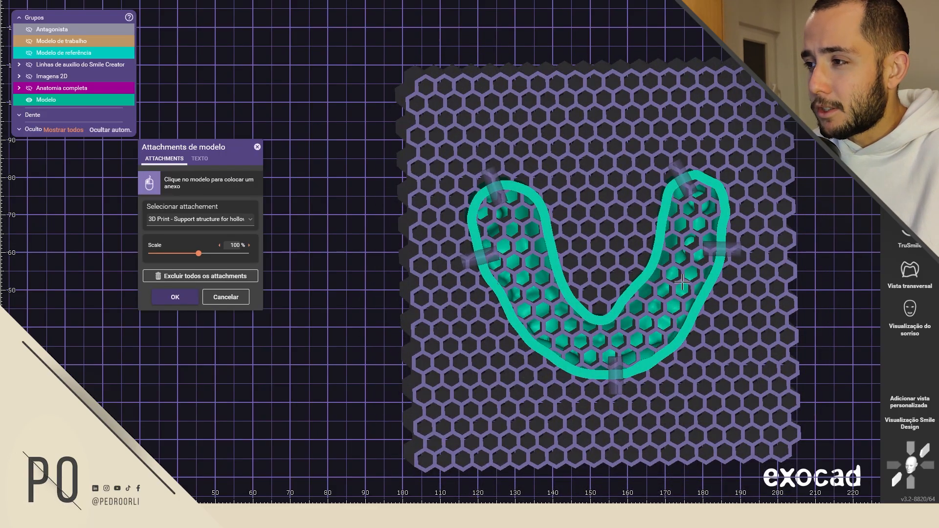
scroll(552, 338, up, 5)
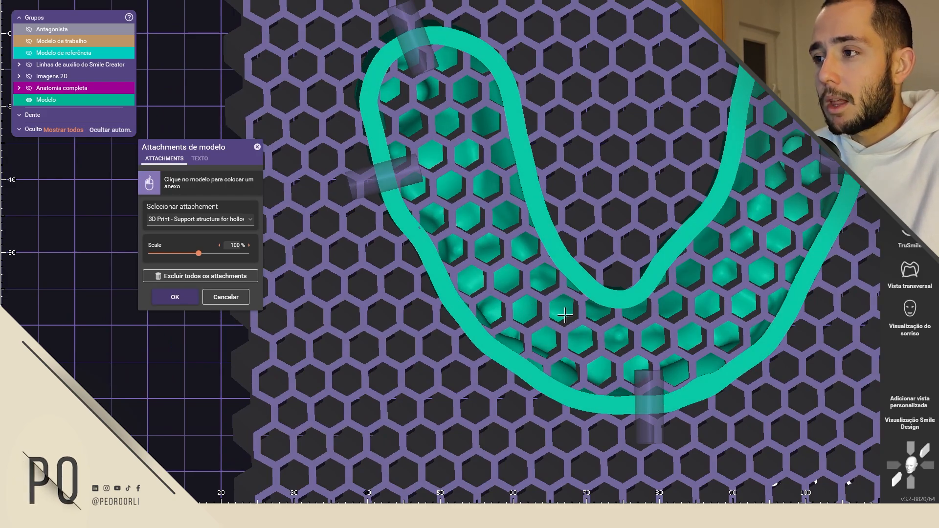
key(Delete)
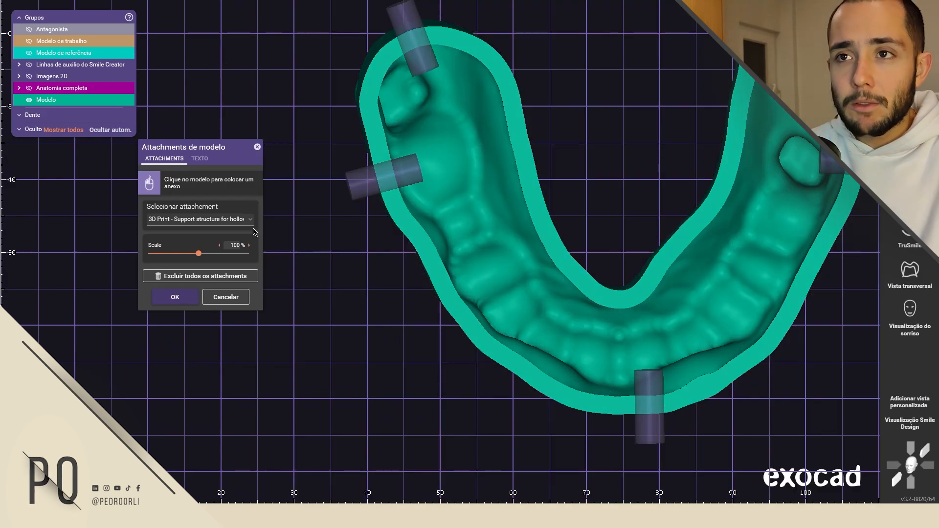
- Place a single Transversal Connector joining the inner walls of the model's two rear ends
click(233, 219)
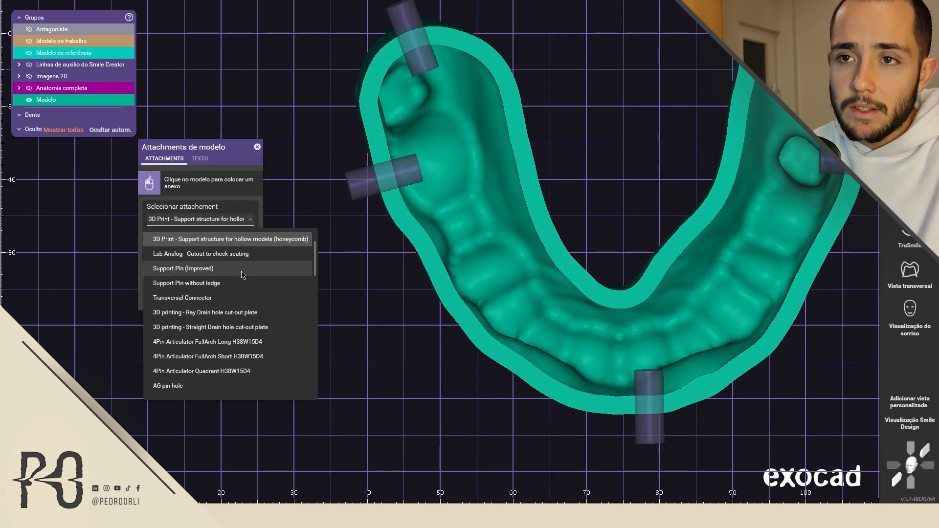
click(255, 298)
right_drag(568, 109, 514, 279)
click(509, 292)
right_drag(631, 328, 625, 324)
drag(624, 324, 706, 400)
- Try the Support Pin (Improved) attachment on the palatal side of the model's front region
click(229, 220)
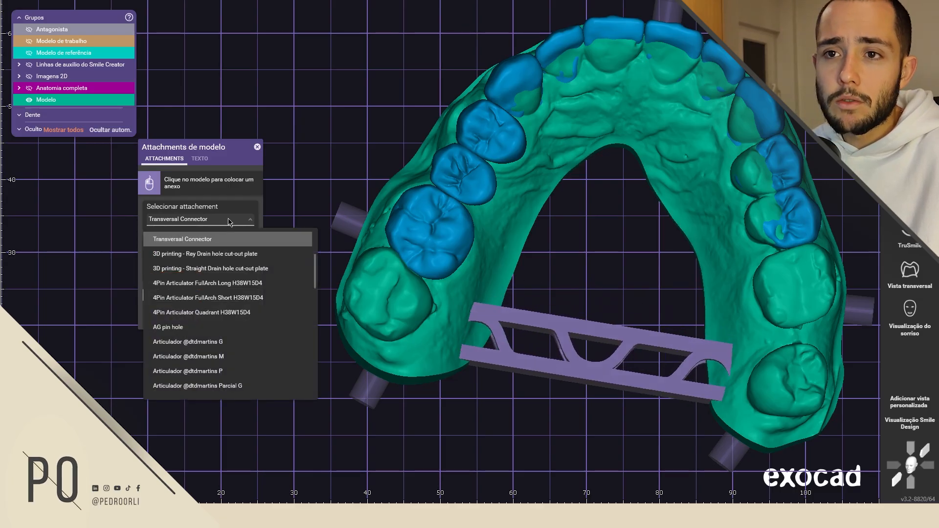
scroll(241, 244, down, 1)
scroll(233, 296, up, 3)
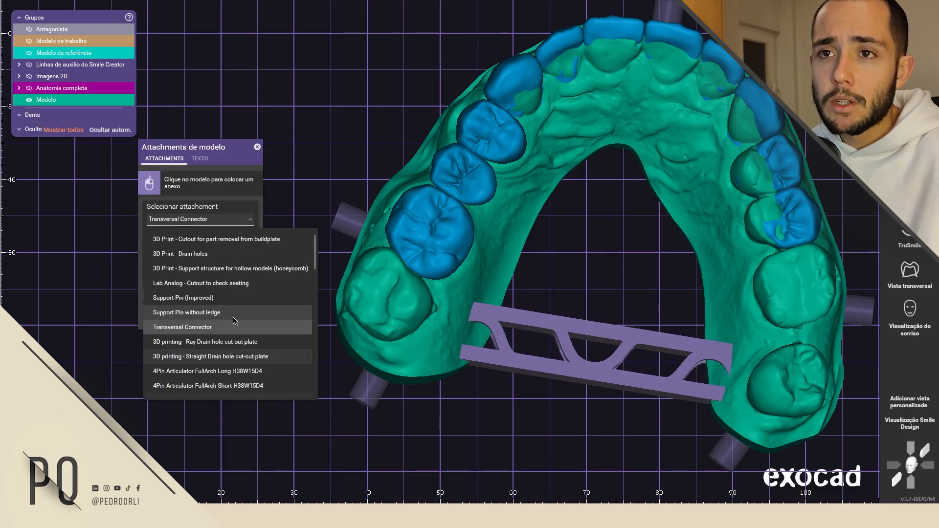
scroll(235, 313, up, 1)
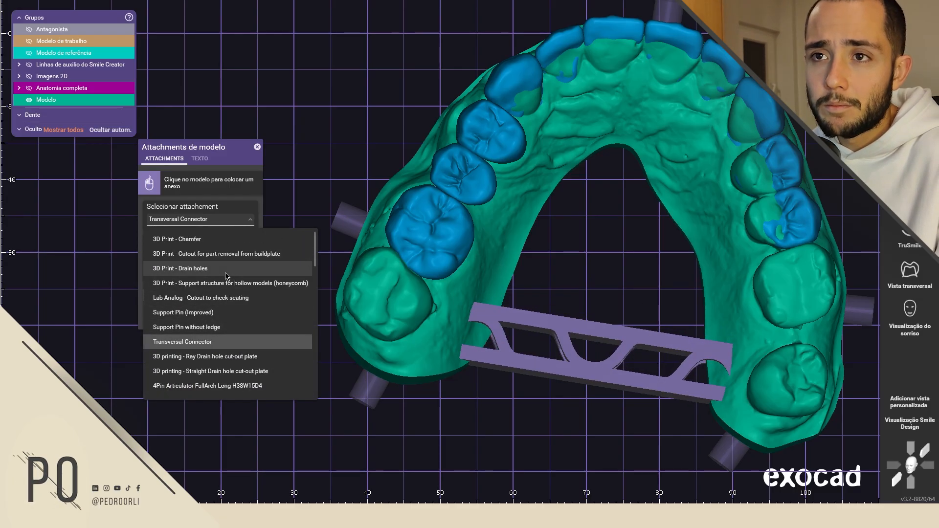
click(230, 312)
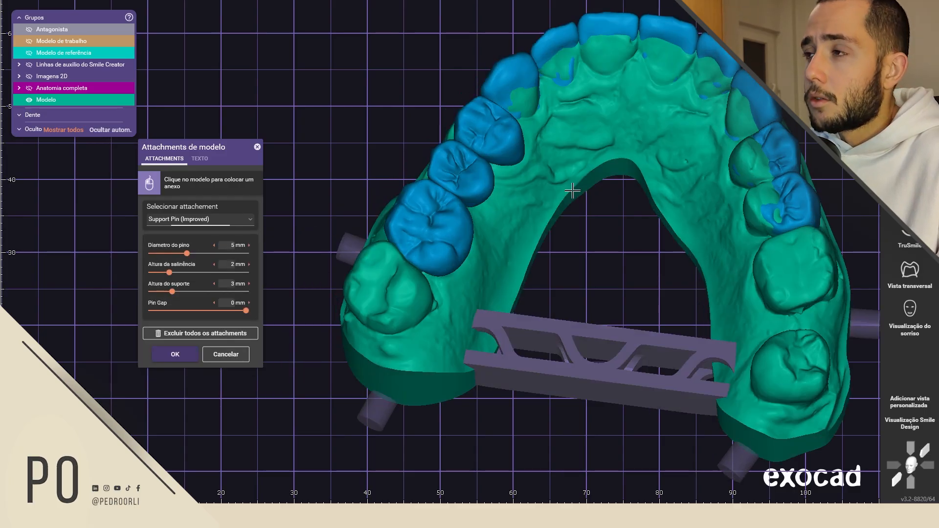
click(636, 222)
mouse_move(619, 220)
right_down()
mouse_move(568, 215)
mouse_move(615, 222)
mouse_move(615, 193)
mouse_move(619, 220)
mouse_move(616, 205)
right_up()
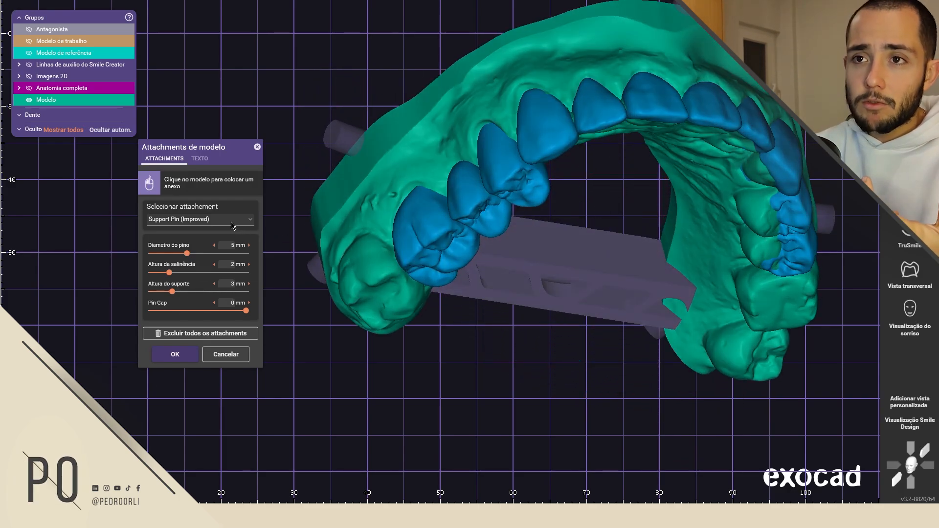
- Try the Lab Analog - Cutout to check seating attachment on the outer wall of the patient's right posterior region
click(232, 223)
scroll(230, 235, up, 2)
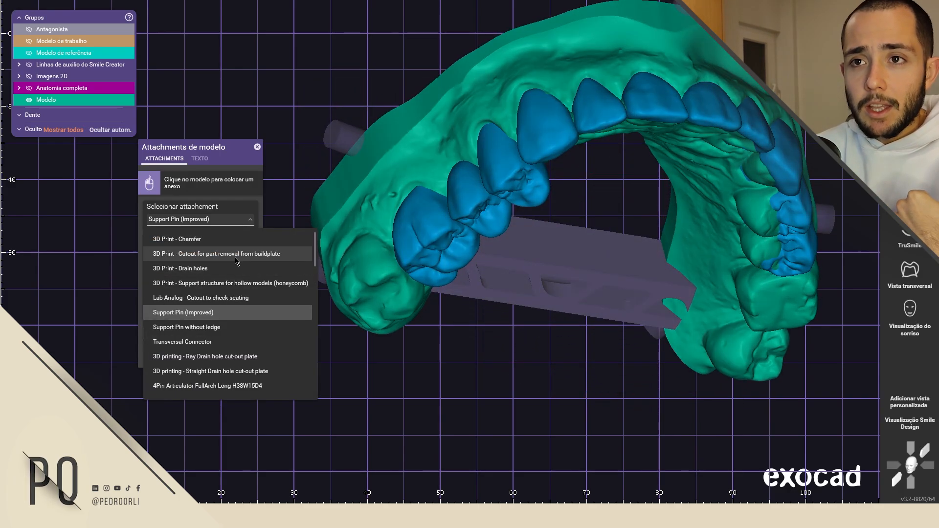
click(262, 303)
right_drag(571, 176, 489, 150)
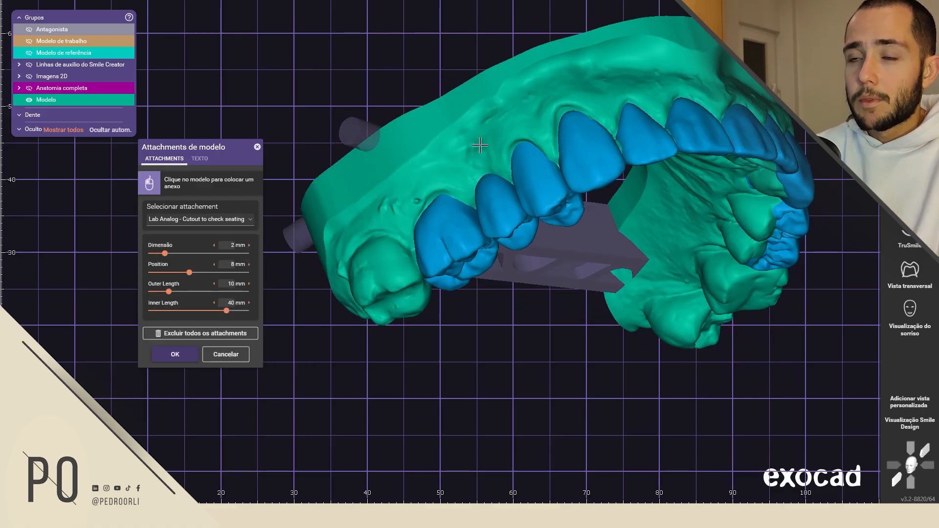
right_drag(459, 118, 413, 181)
right_drag(477, 174, 516, 238)
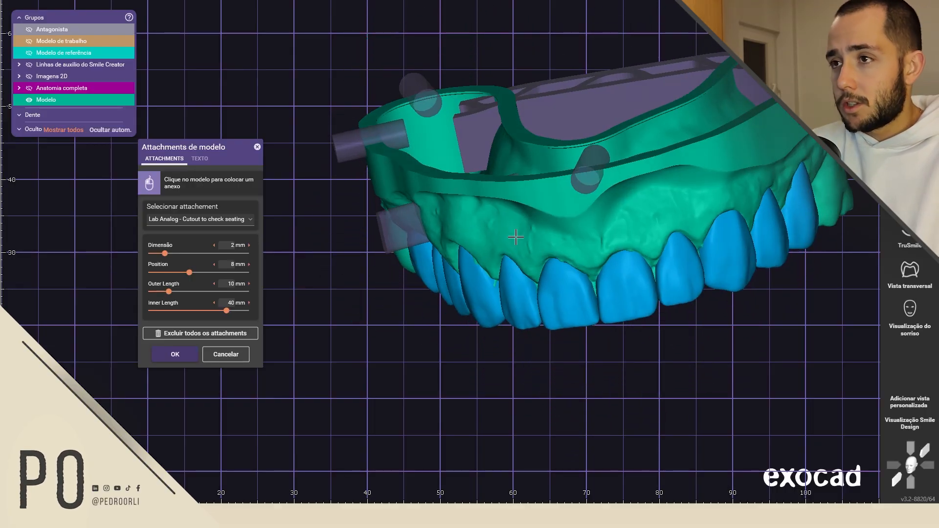
right_drag(369, 179, 416, 195)
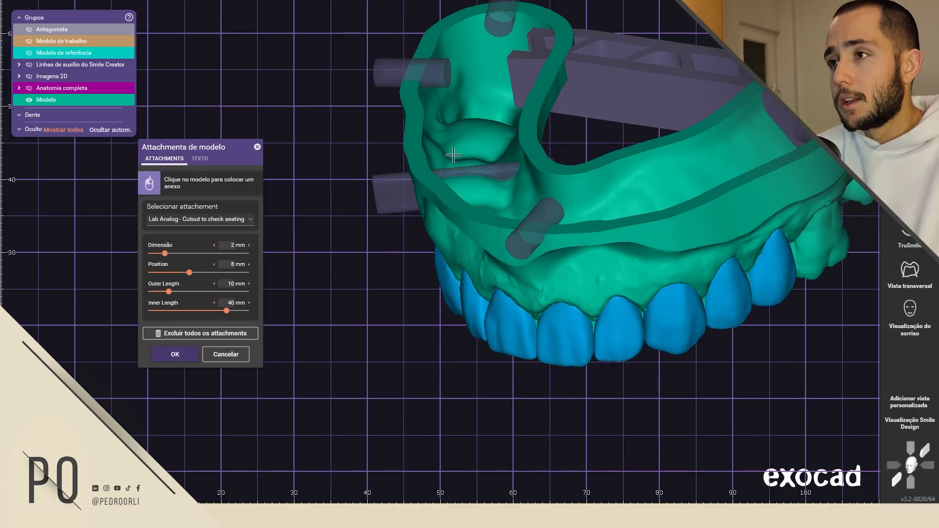
right_drag(495, 187, 497, 192)
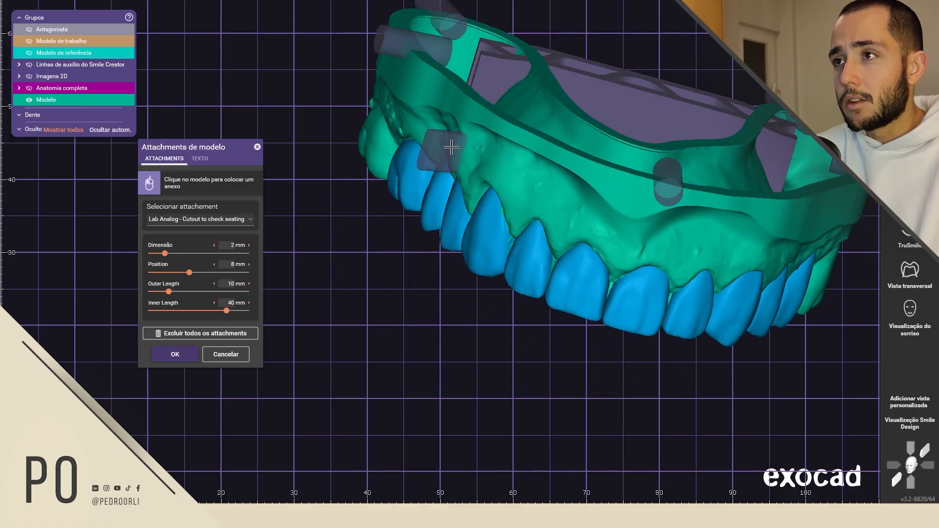
- Move the drain hole at the rear of the patient's left side slightly outward
right_drag(445, 142, 622, 284)
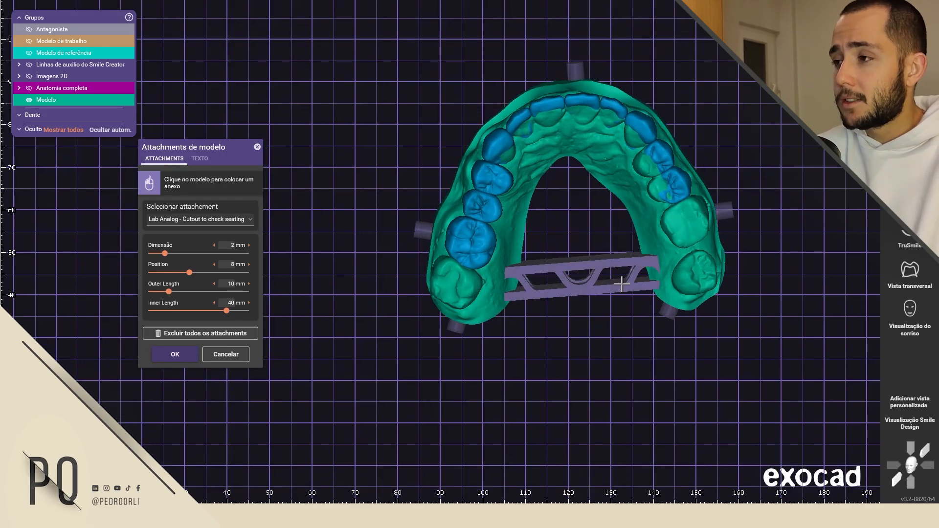
drag(668, 321, 693, 320)
right_drag(522, 267, 437, 173)
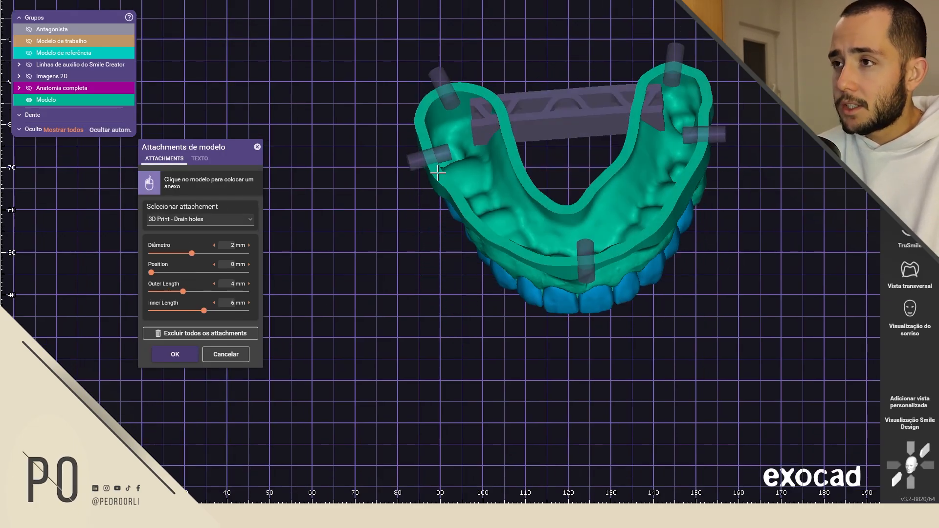
- Open the model text settings and enter "Café e Cad 09" as the text to add
click(199, 159)
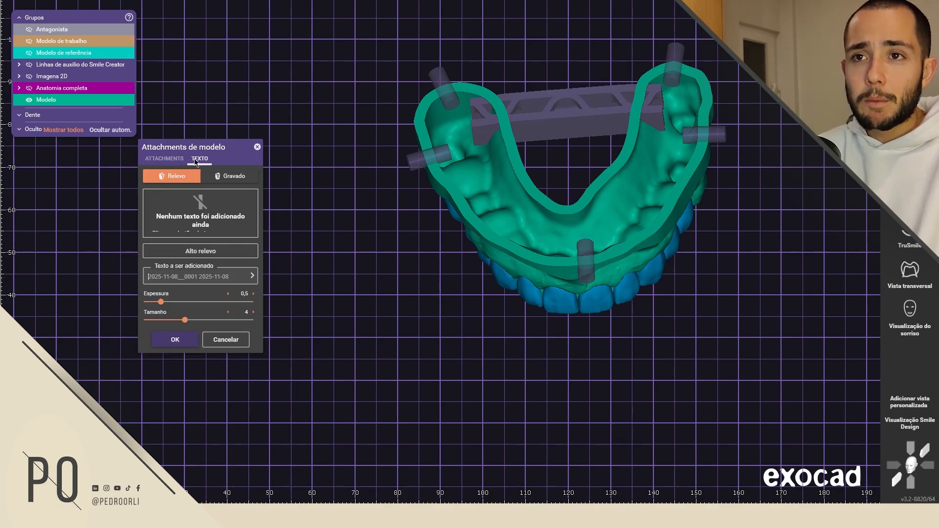
right_drag(557, 349, 557, 315)
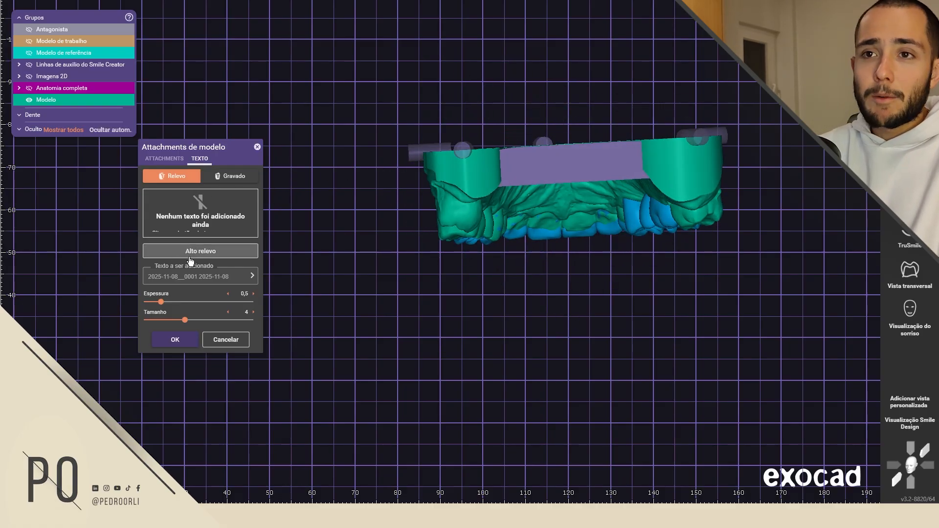
click(222, 277)
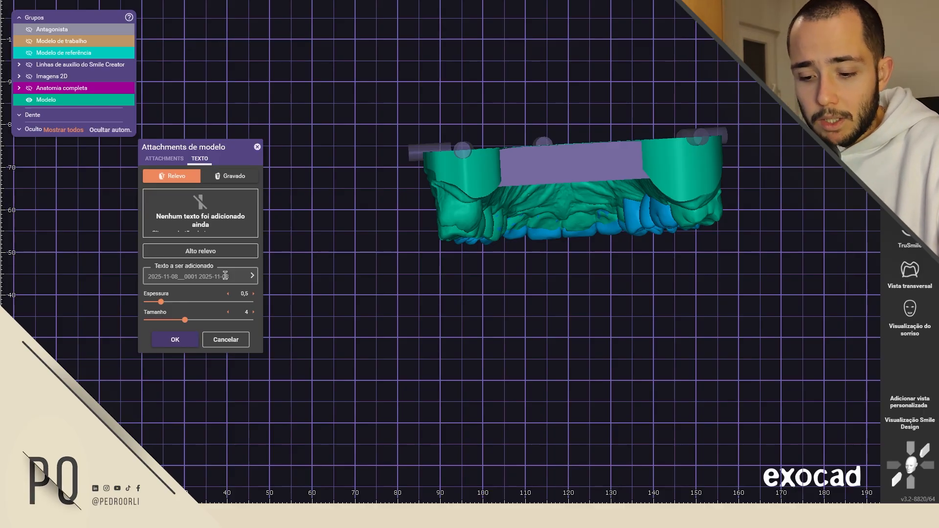
text(Café e)
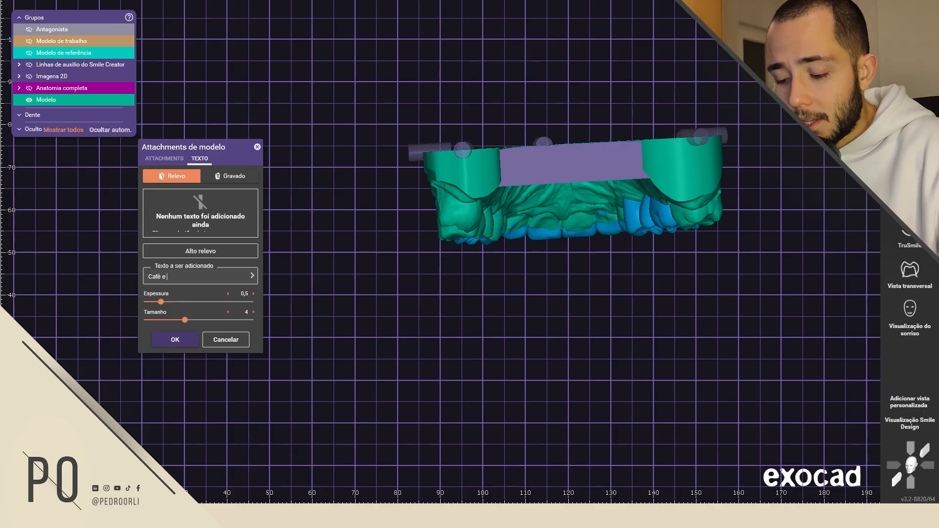
right_click(226, 277)
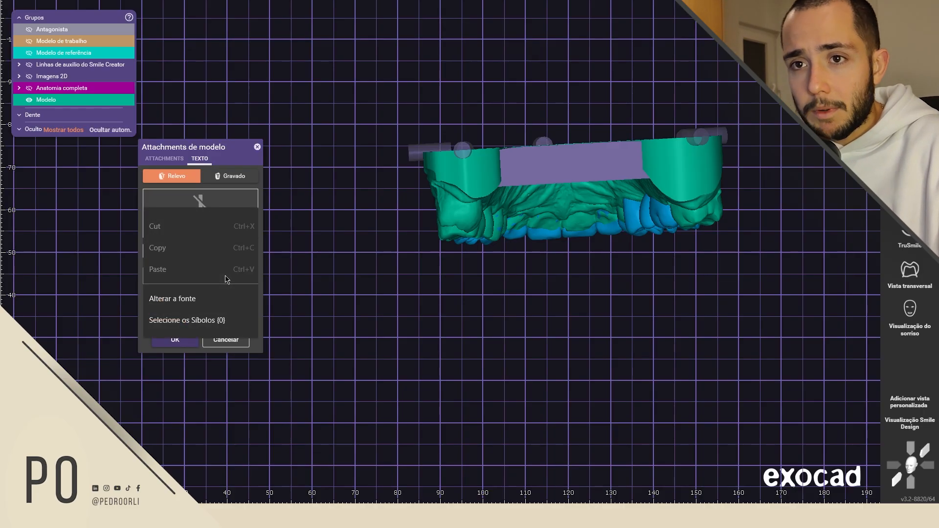
key(Escape)
text(e Cad 09)
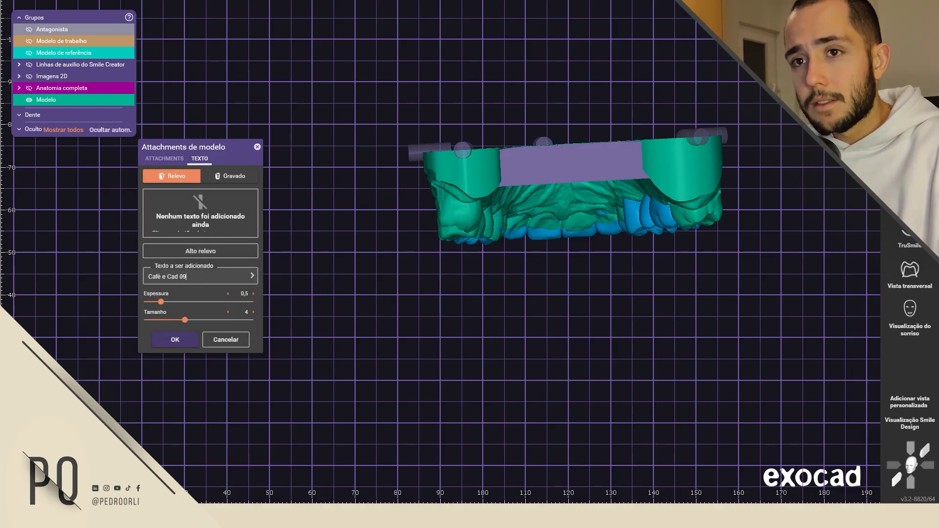
- Place the "Café e Cad 09" text as raised relief (Relevo) on the rear wall of the model's patient-right side
click(232, 180)
click(191, 178)
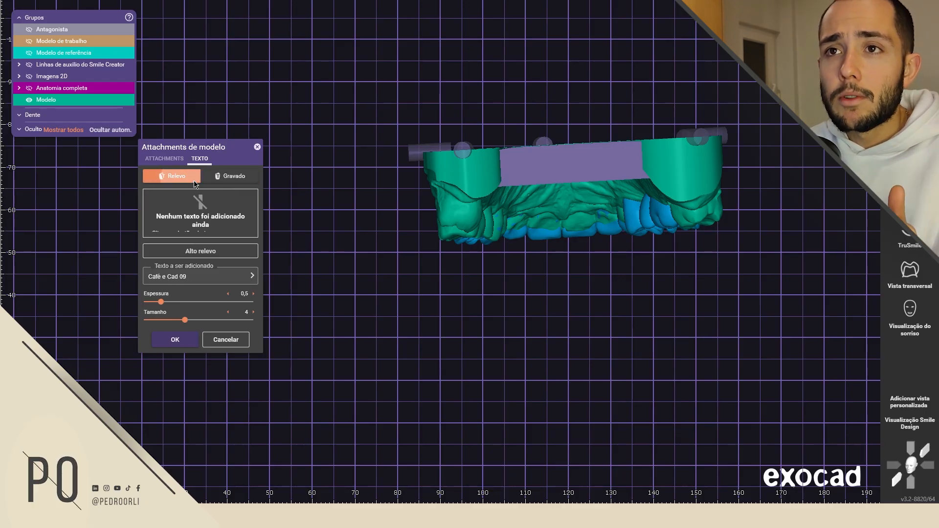
click(211, 177)
click(173, 176)
click(200, 251)
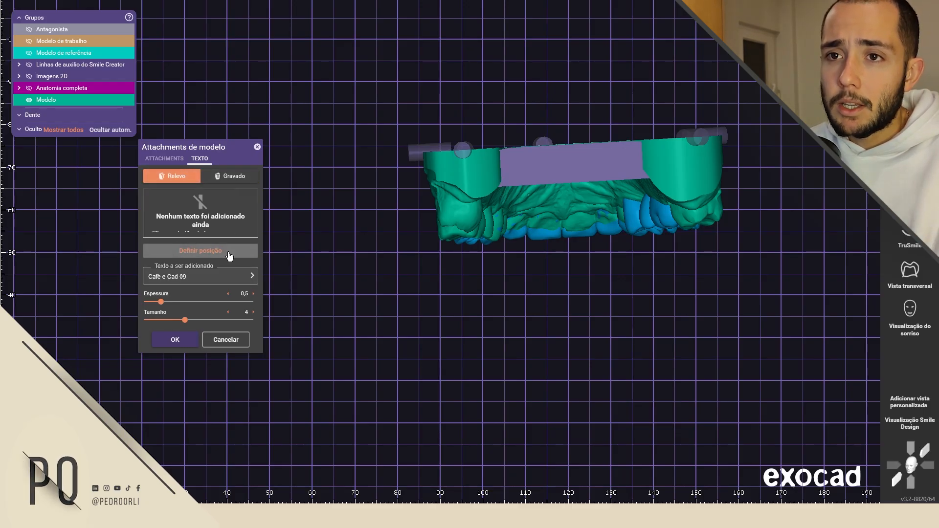
drag(663, 166, 714, 172)
right_drag(705, 186, 655, 183)
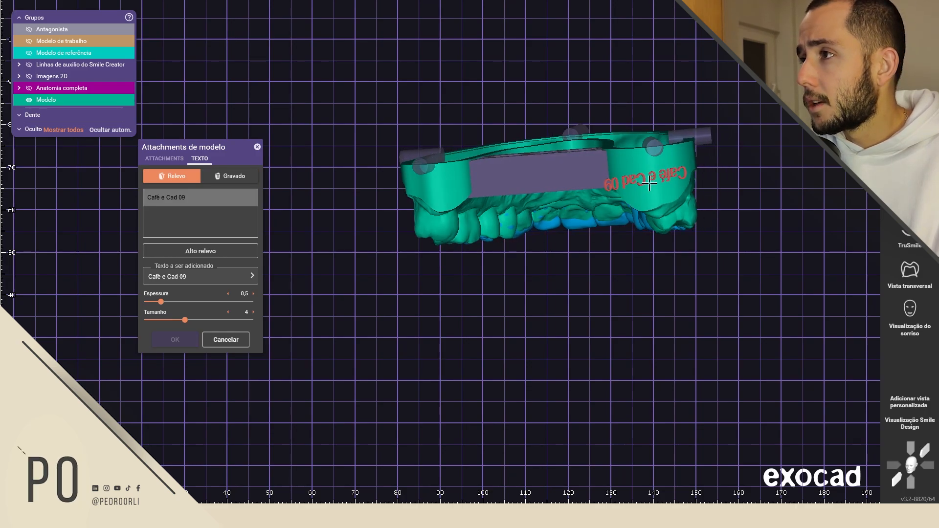
- Shift the raised text outward along the patient's right rear wall, away from the transversal connector
drag(655, 175, 674, 181)
right_drag(675, 182, 561, 226)
scroll(670, 195, up, 3)
drag(561, 226, 552, 253)
right_drag(551, 253, 515, 240)
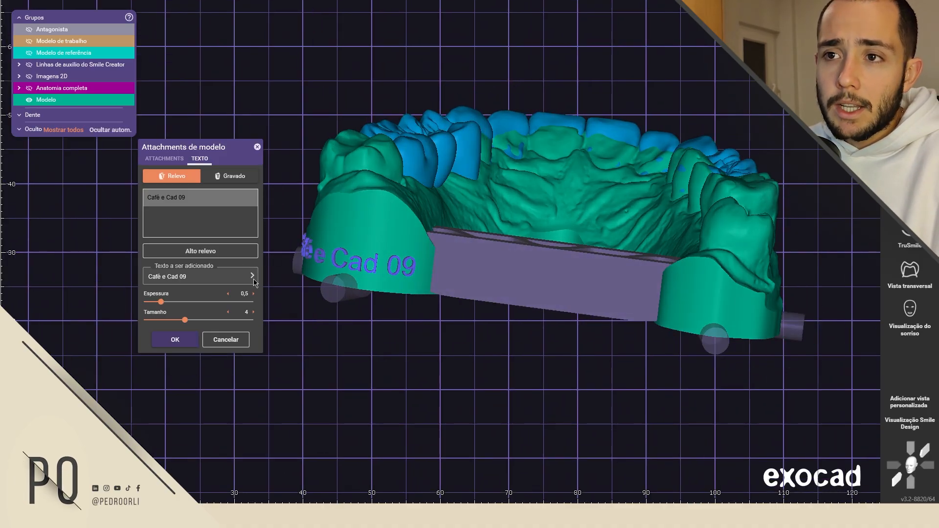
- Accept Arial as the text font and apply the text and attachments to the model
click(253, 278)
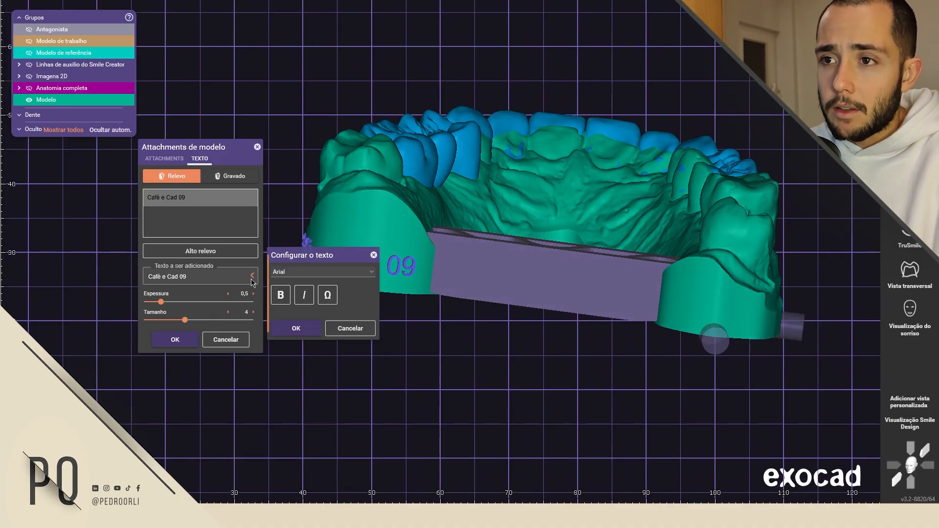
click(294, 273)
click(292, 287)
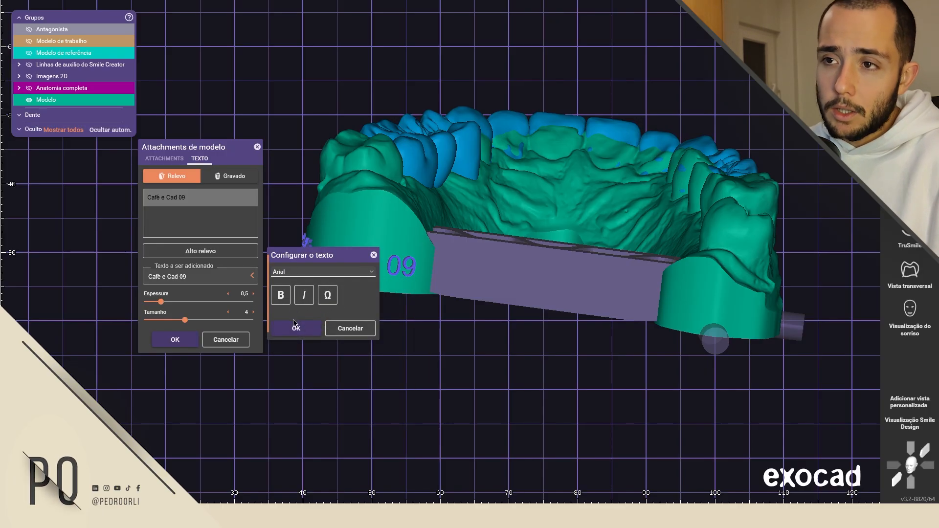
click(310, 336)
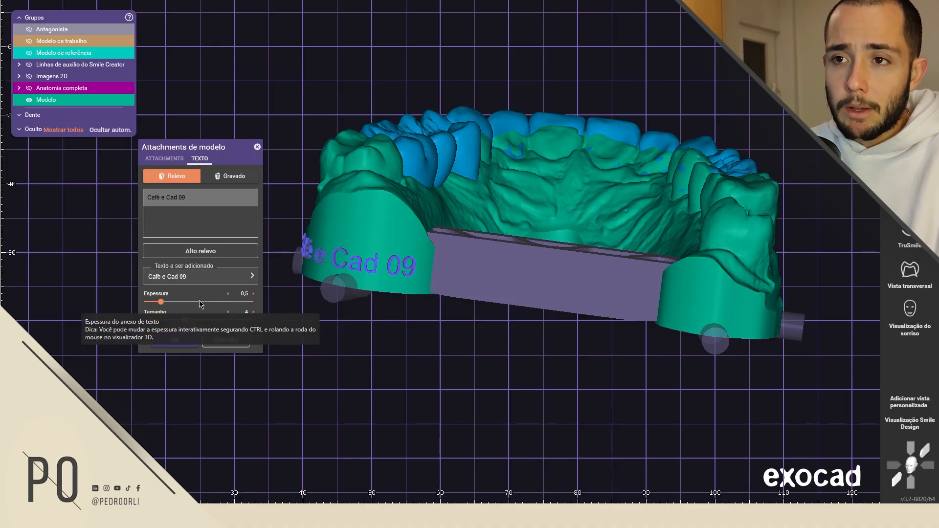
right_drag(342, 313, 361, 294)
click(174, 340)
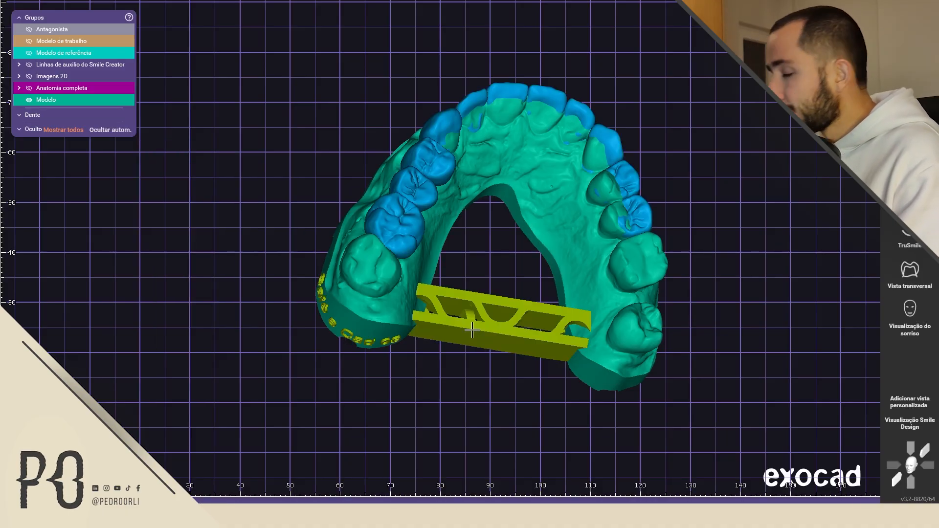
- Inspect the finished model from the base and occlusal sides, checking the drain holes, transversal connector and raised text
right_drag(475, 322, 475, 322)
scroll(386, 181, up, 3)
right_drag(387, 180, 386, 180)
scroll(585, 122, up, 2)
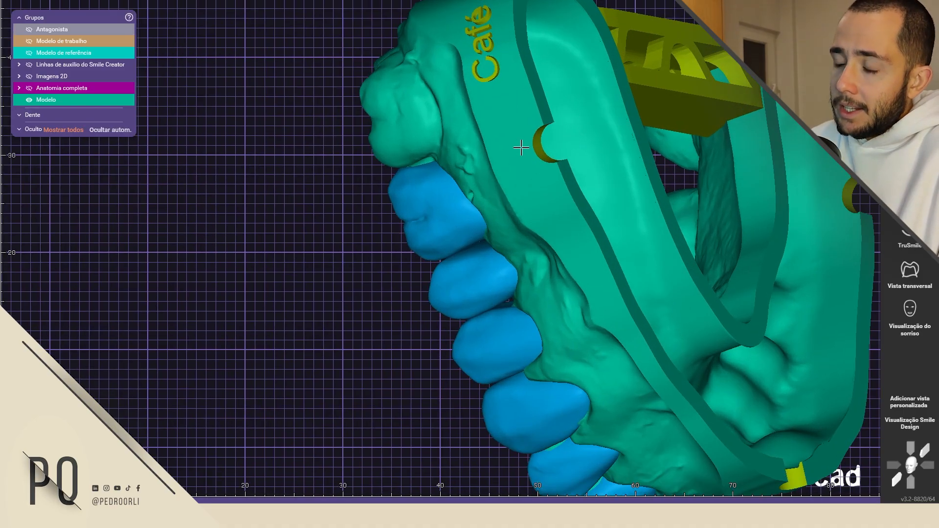
scroll(569, 158, down, 3)
right_drag(610, 211, 590, 182)
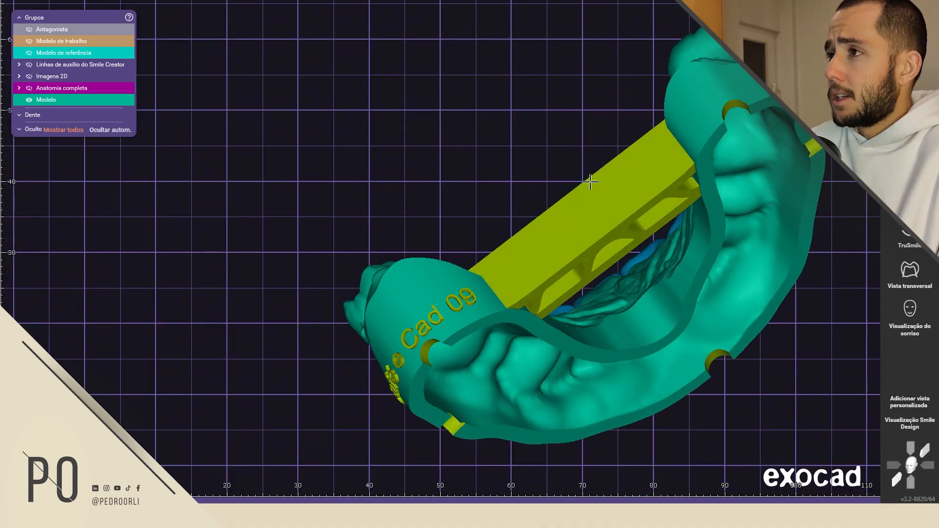
right_drag(594, 248, 505, 240)
scroll(507, 344, down, 2)
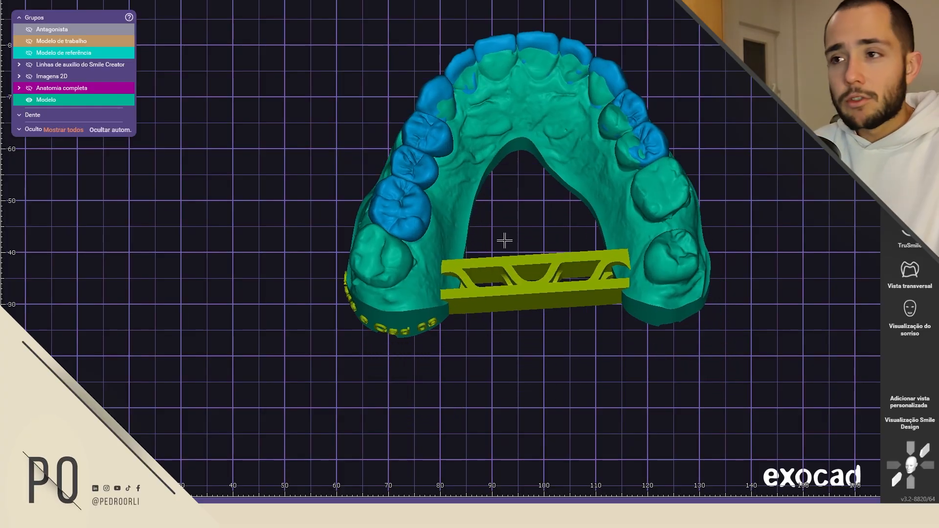